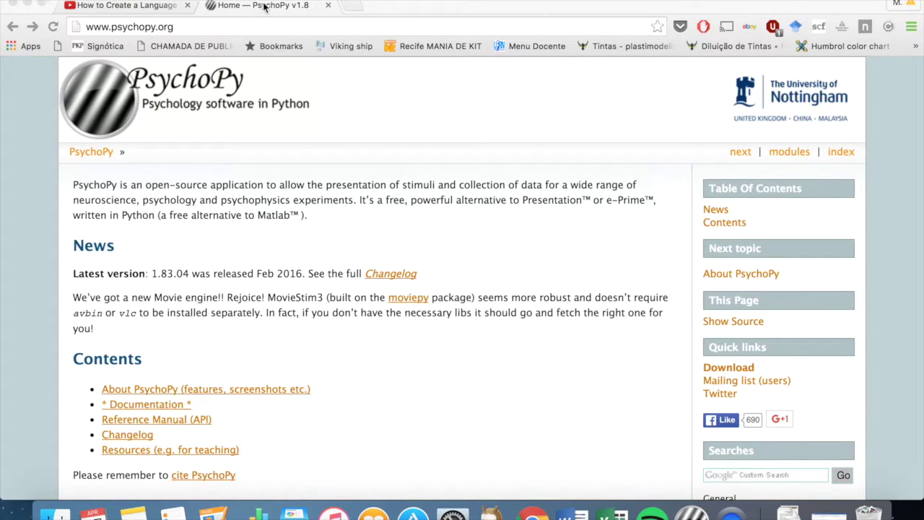
Step: Switch to the YouTube page of the video "How to Create a Language Experiment Psychopy" and look over it
{"action": "left_click", "coordinate": [120, 5]}
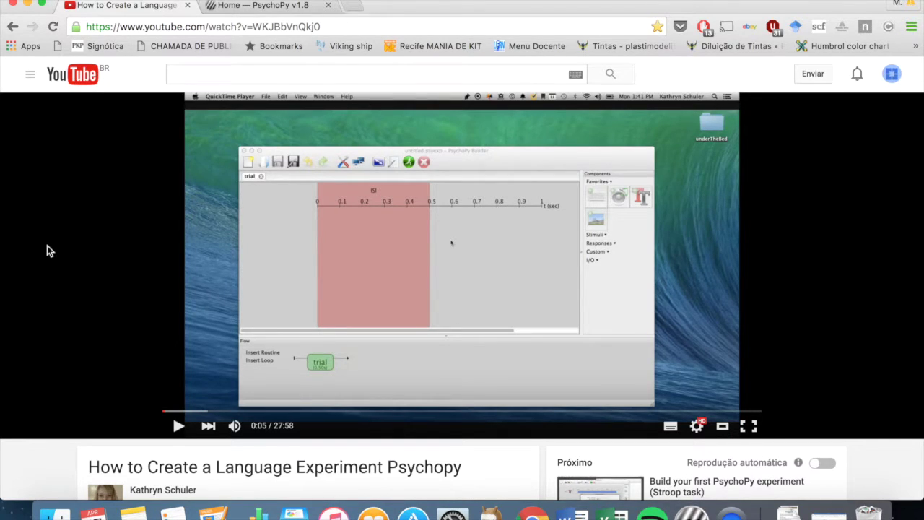
{"action": "scroll", "coordinate": [34, 341], "scroll_direction": "down", "scroll_amount": 3}
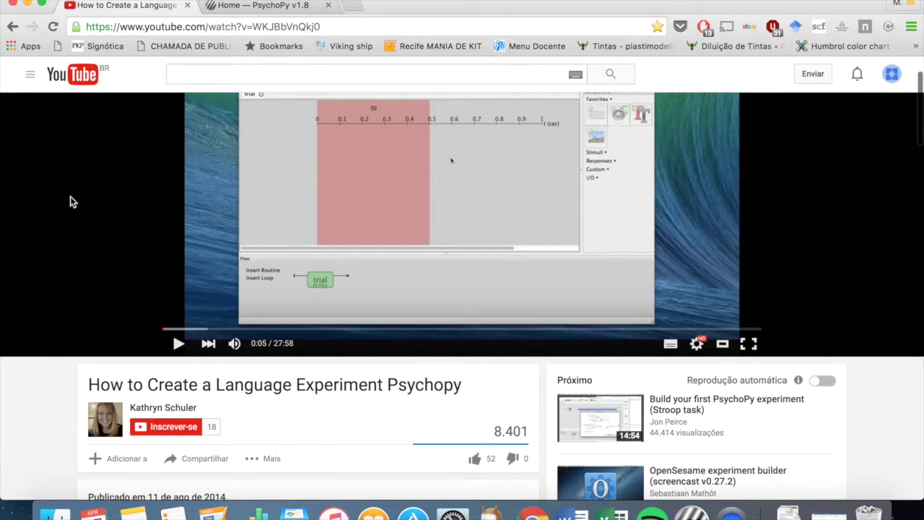
{"action": "scroll", "coordinate": [70, 200], "scroll_direction": "up", "scroll_amount": 3}
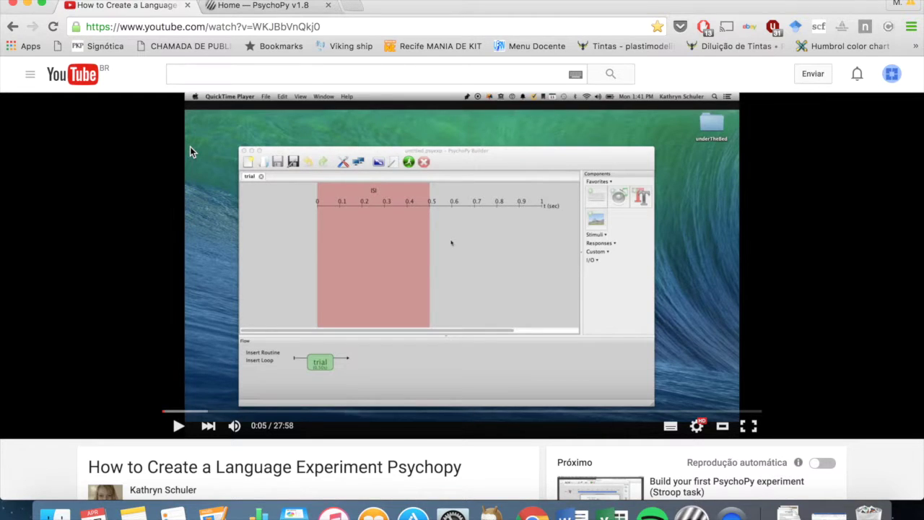
{"action": "scroll", "coordinate": [174, 211], "scroll_direction": "down", "scroll_amount": 1}
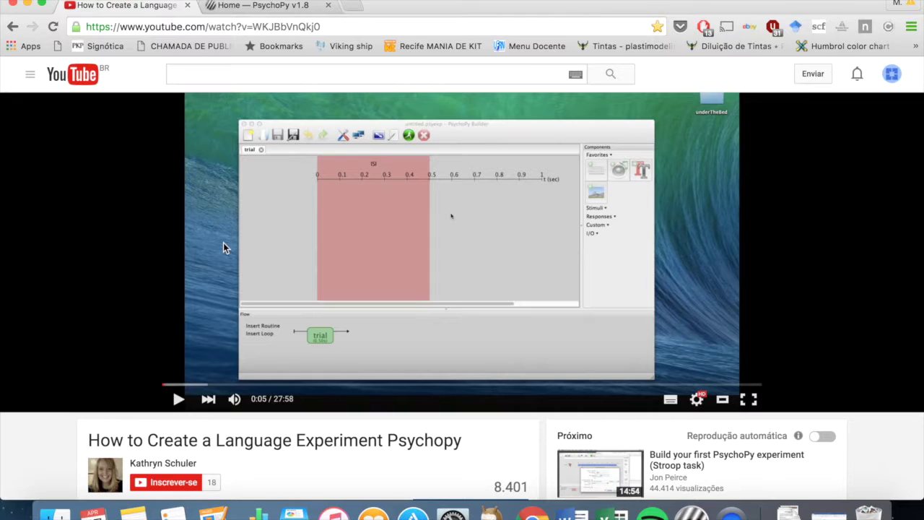
Step: Return to the PsychoPy website and look over its home page and web address
{"action": "left_click", "coordinate": [281, 6]}
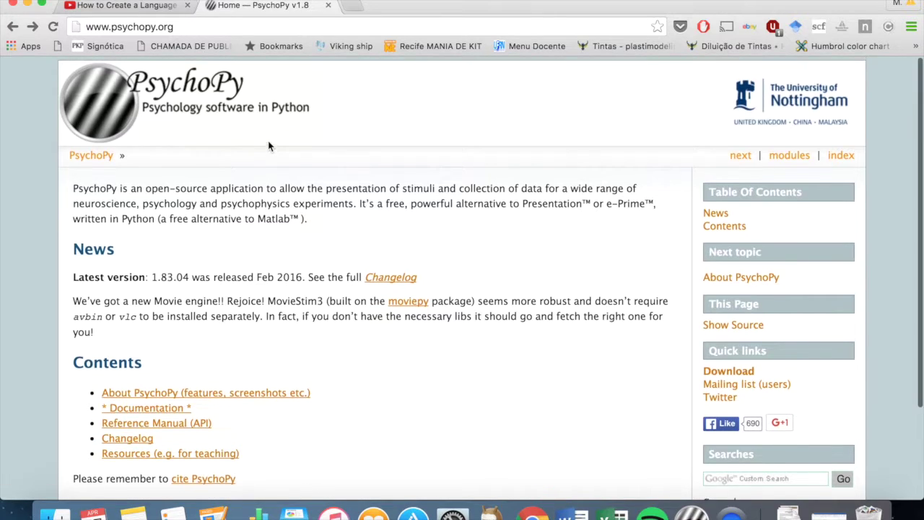
{"action": "scroll", "coordinate": [268, 177], "scroll_direction": "down", "scroll_amount": 1}
{"action": "scroll", "coordinate": [268, 177], "scroll_direction": "down", "scroll_amount": 2}
{"action": "scroll", "coordinate": [269, 177], "scroll_direction": "up", "scroll_amount": 3}
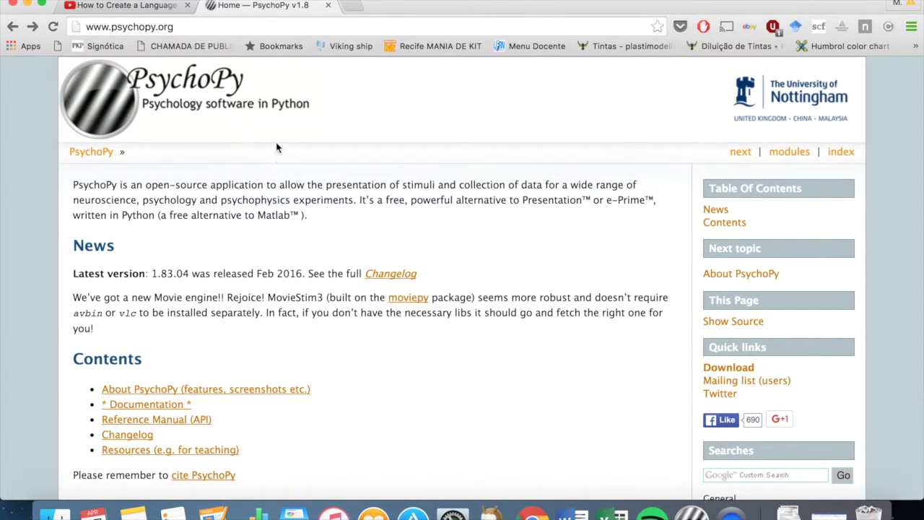
{"action": "left_click", "coordinate": [87, 27]}
{"action": "left_click", "coordinate": [185, 32]}
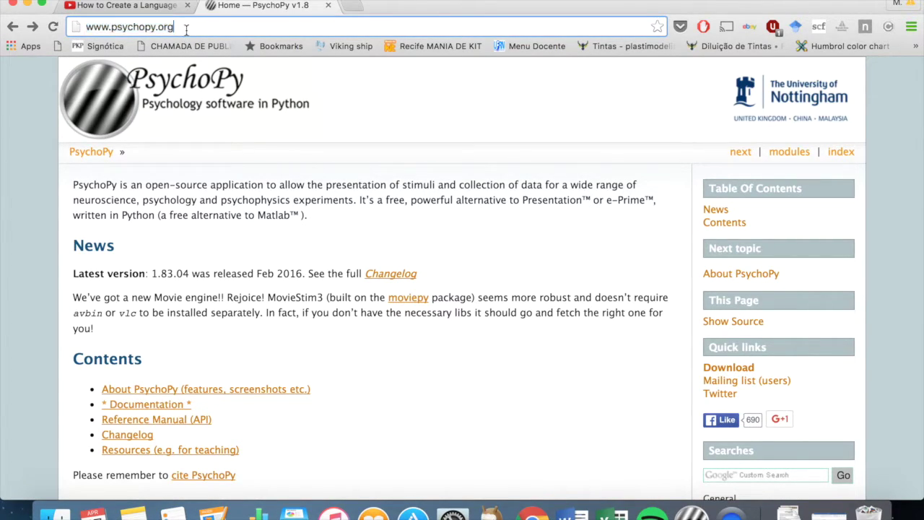
Step: Follow the site's Download link and examine the packages offered under Release 1.83.04
{"action": "scroll", "coordinate": [227, 163], "scroll_direction": "down", "scroll_amount": 1}
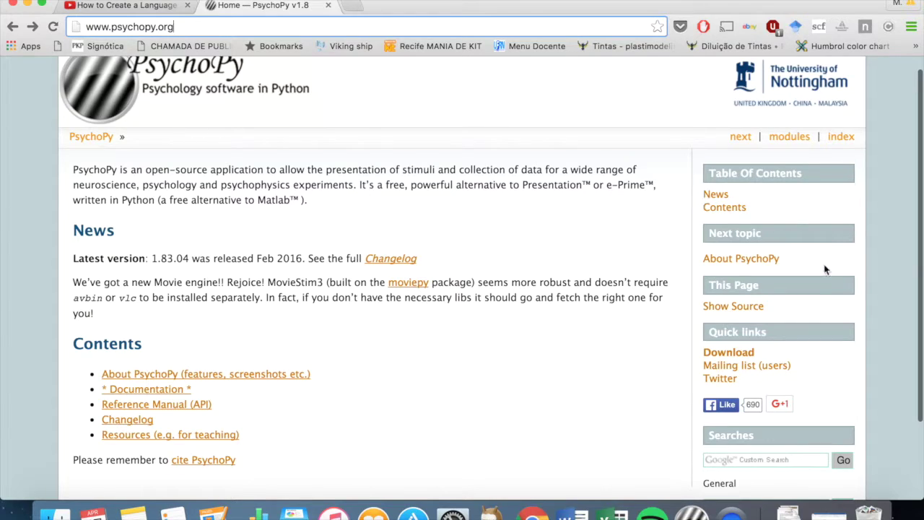
{"action": "left_click", "coordinate": [723, 359]}
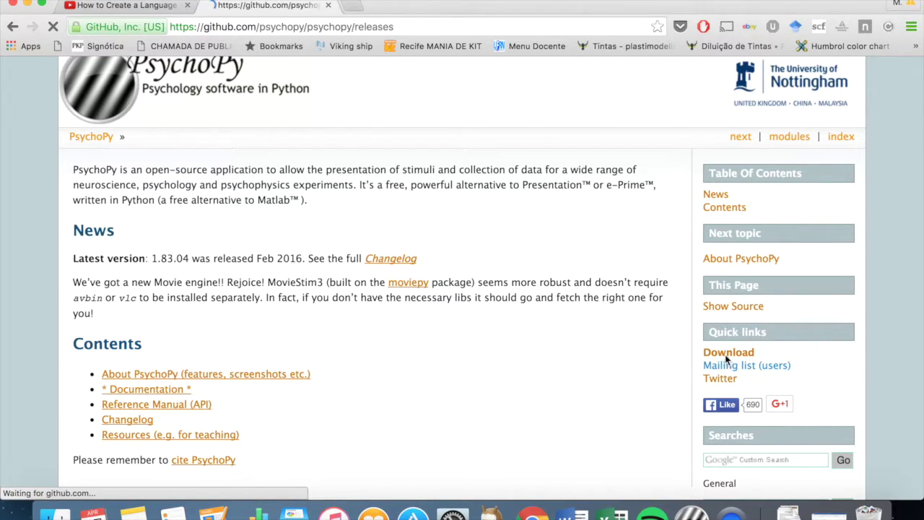
{"action": "scroll", "coordinate": [527, 303], "scroll_direction": "down", "scroll_amount": 3}
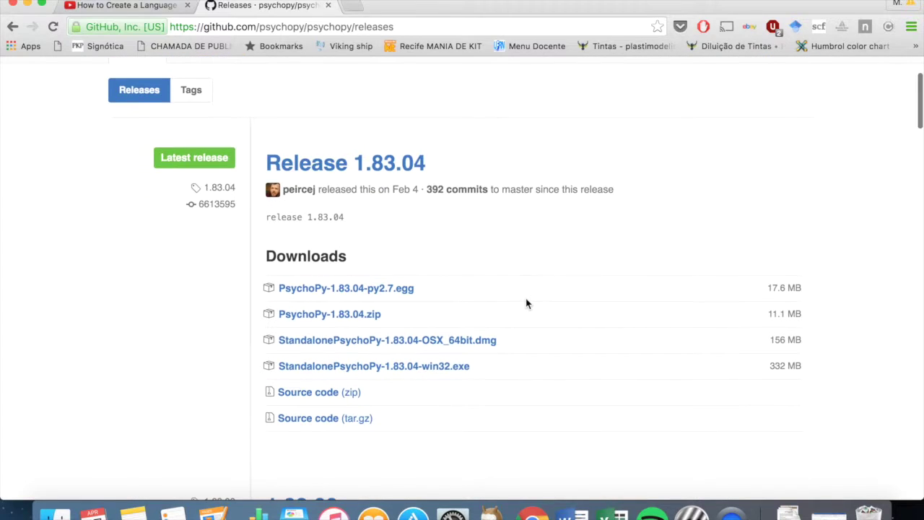
{"action": "scroll", "coordinate": [527, 293], "scroll_direction": "down", "scroll_amount": 1}
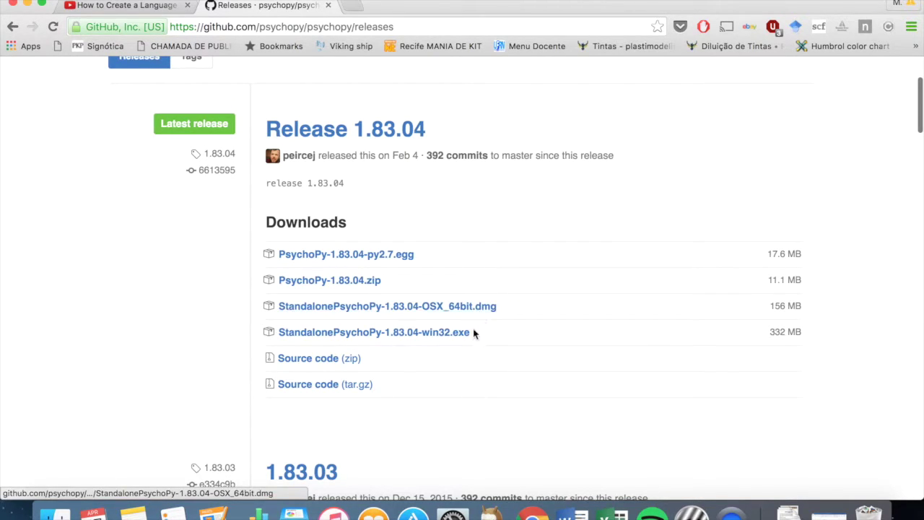
{"action": "scroll", "coordinate": [546, 341], "scroll_direction": "up", "scroll_amount": 2}
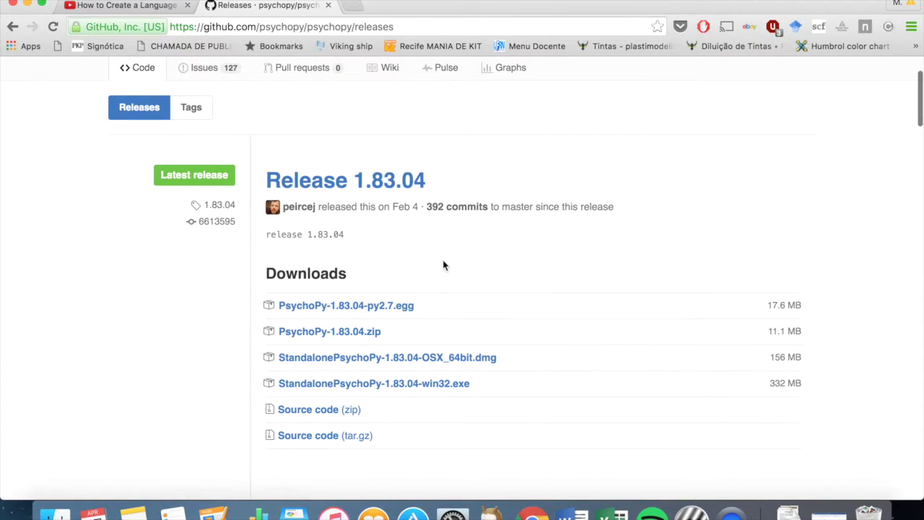
{"action": "scroll", "coordinate": [443, 264], "scroll_direction": "down", "scroll_amount": 1}
{"action": "scroll", "coordinate": [436, 224], "scroll_direction": "down", "scroll_amount": 1}
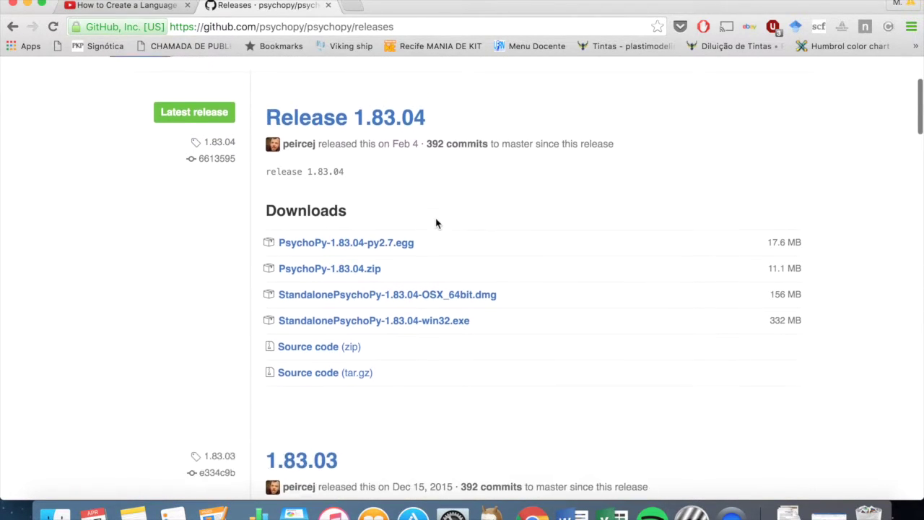
{"action": "scroll", "coordinate": [437, 224], "scroll_direction": "up", "scroll_amount": 4}
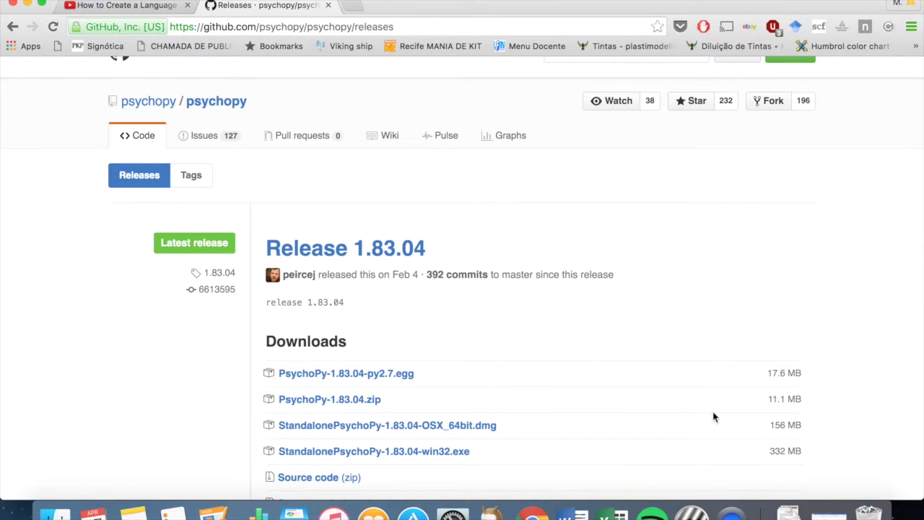
Step: Bring up the already running PsychoPy2 through a system search and quit it
{"action": "key", "text": "super+space"}
{"action": "type", "text": "psycho"}
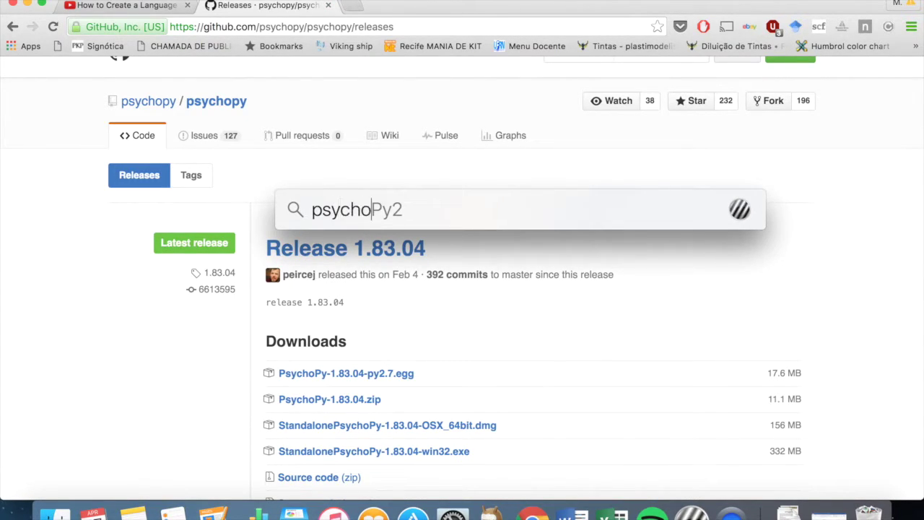
{"action": "key", "text": "Return"}
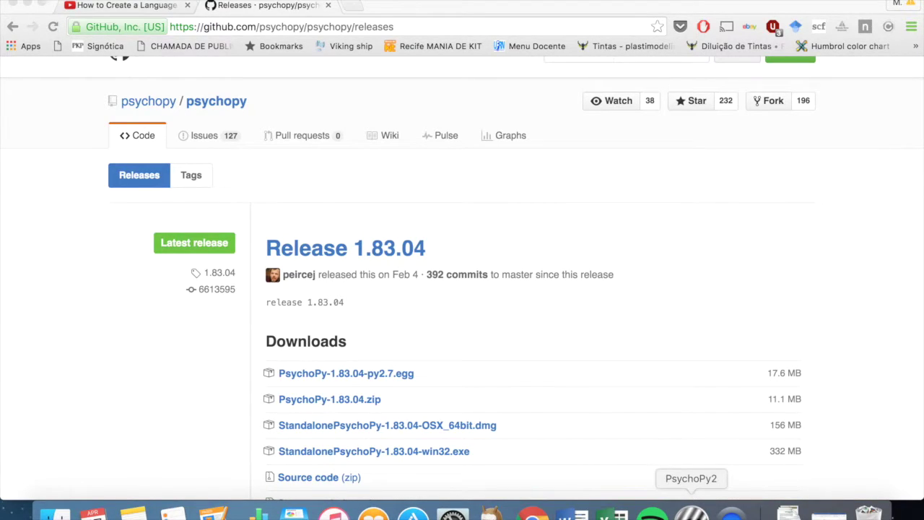
{"action": "right_click", "coordinate": [682, 515]}
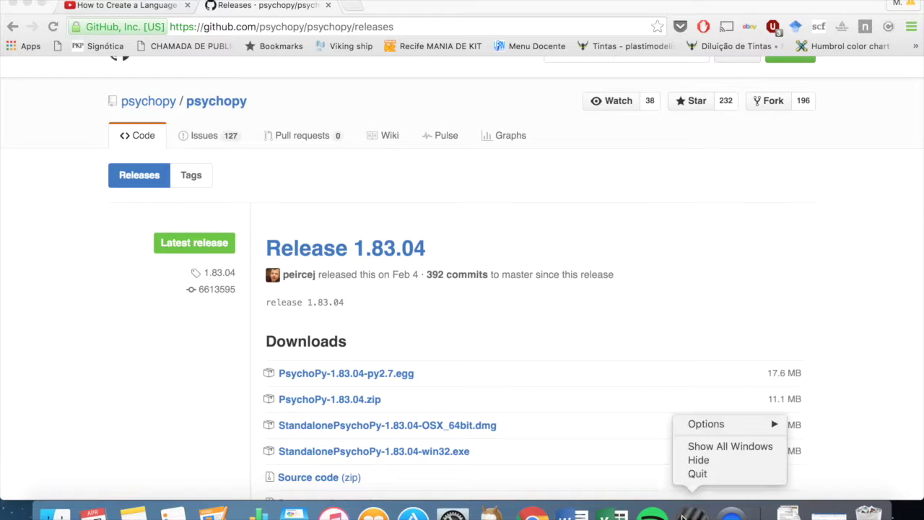
{"action": "left_click", "coordinate": [698, 476]}
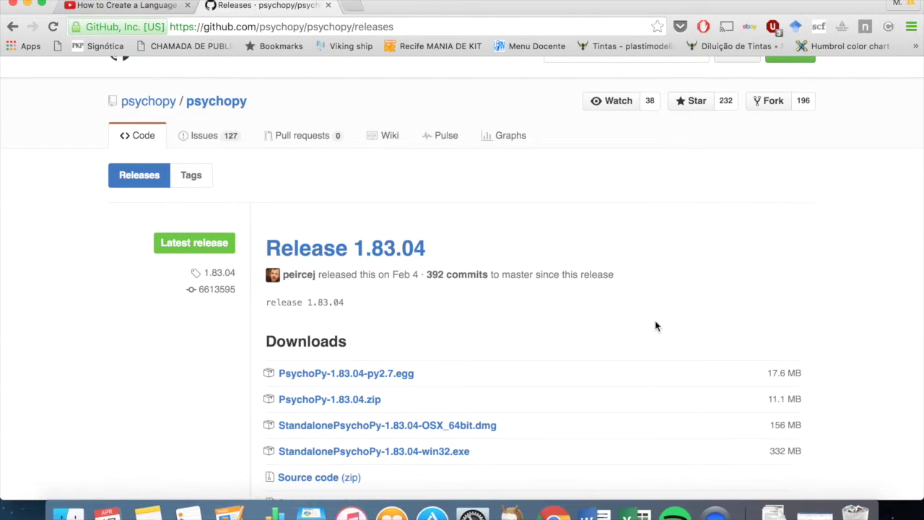
Step: Relaunch PsychoPy2 through a system search and dismiss the compatibility information
{"action": "key", "text": "super+space"}
{"action": "type", "text": "psych"}
{"action": "key", "text": "Return"}
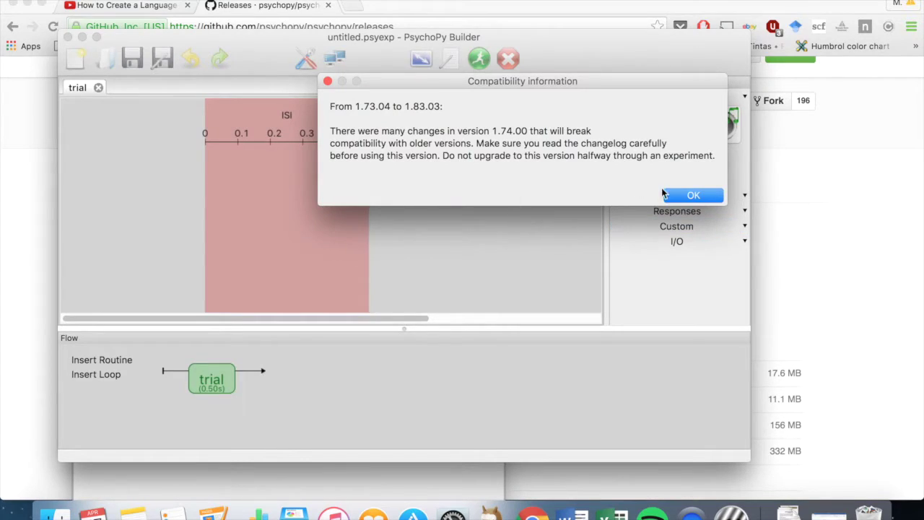
{"action": "left_click", "coordinate": [693, 192]}
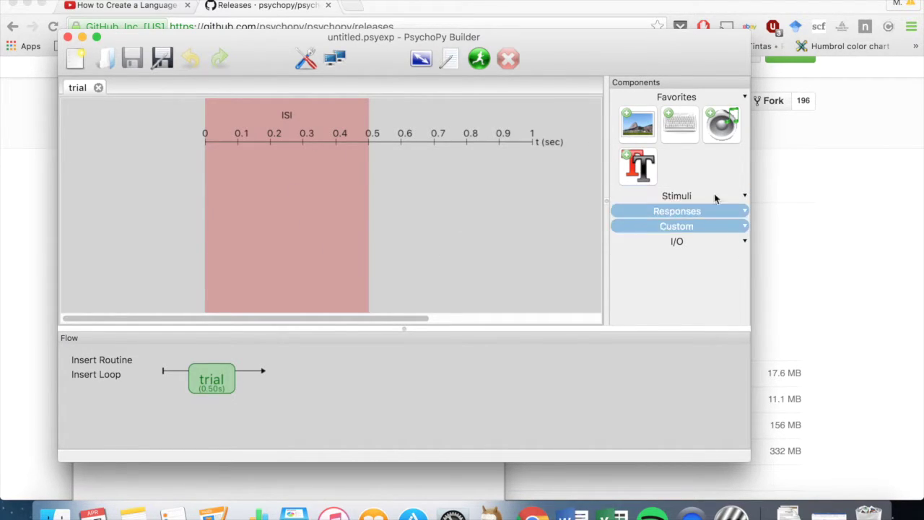
Step: Expand the Stimuli components and examine the available stimulus types, such as sound and text
{"action": "left_click", "coordinate": [673, 193]}
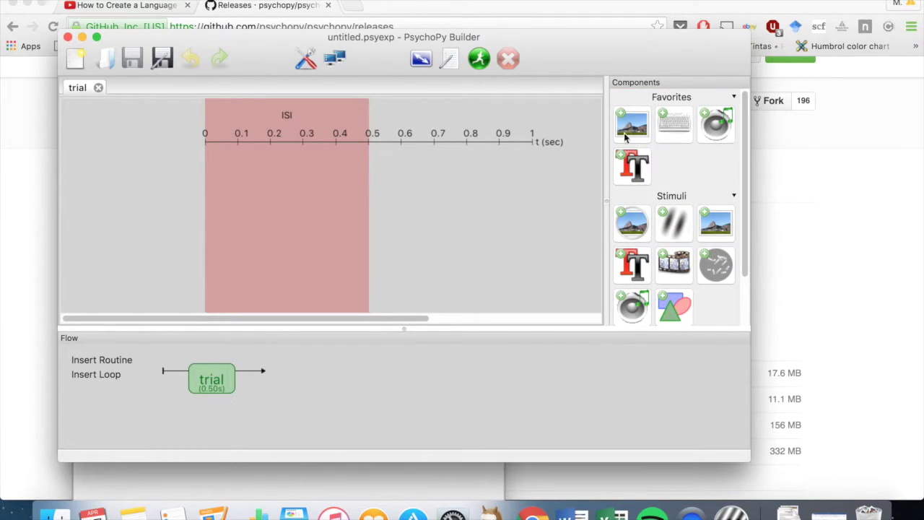
{"action": "scroll", "coordinate": [685, 172], "scroll_direction": "down", "scroll_amount": 2}
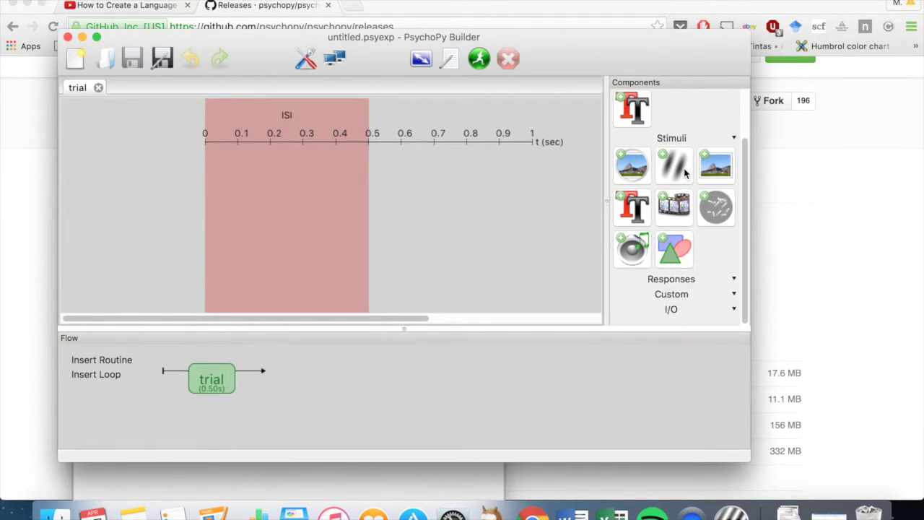
{"action": "scroll", "coordinate": [684, 169], "scroll_direction": "up", "scroll_amount": 2}
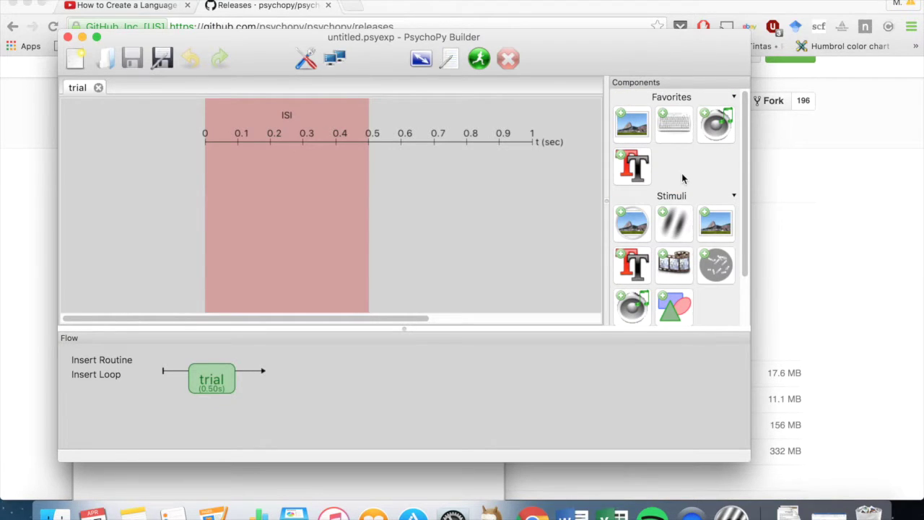
{"action": "scroll", "coordinate": [683, 173], "scroll_direction": "down", "scroll_amount": 1}
{"action": "left_click", "coordinate": [683, 165]}
{"action": "left_click", "coordinate": [689, 195]}
{"action": "scroll", "coordinate": [688, 189], "scroll_direction": "down", "scroll_amount": 2}
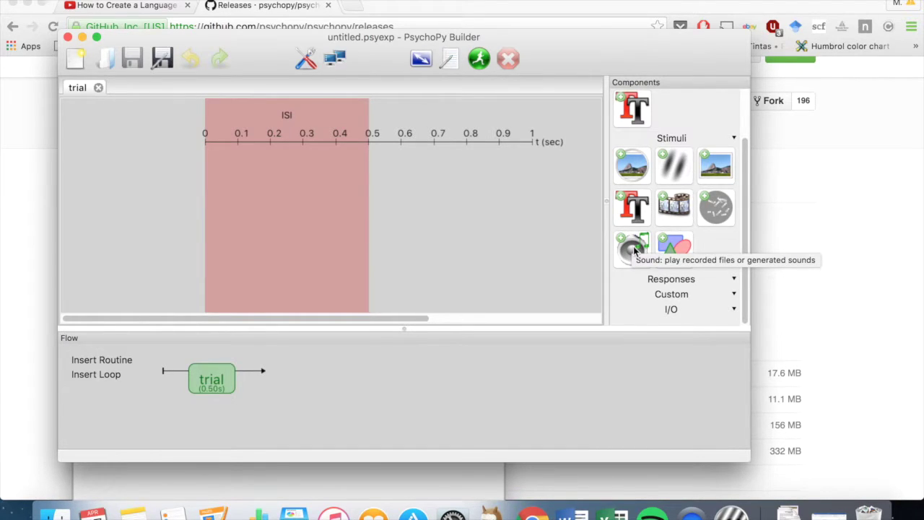
{"action": "scroll", "coordinate": [637, 173], "scroll_direction": "up", "scroll_amount": 2}
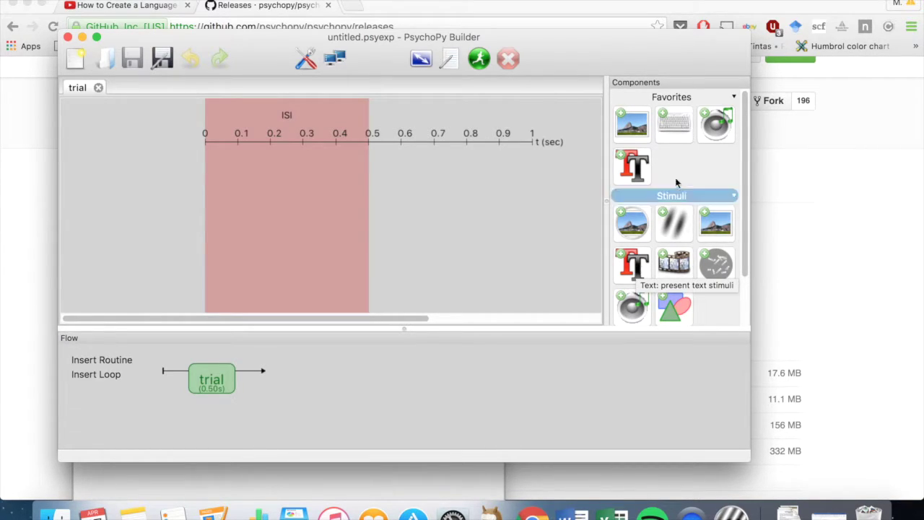
Step: Add a Text stimulus with default settings to the trial routine, and reopen its properties to check them without changes
{"action": "left_click", "coordinate": [631, 266]}
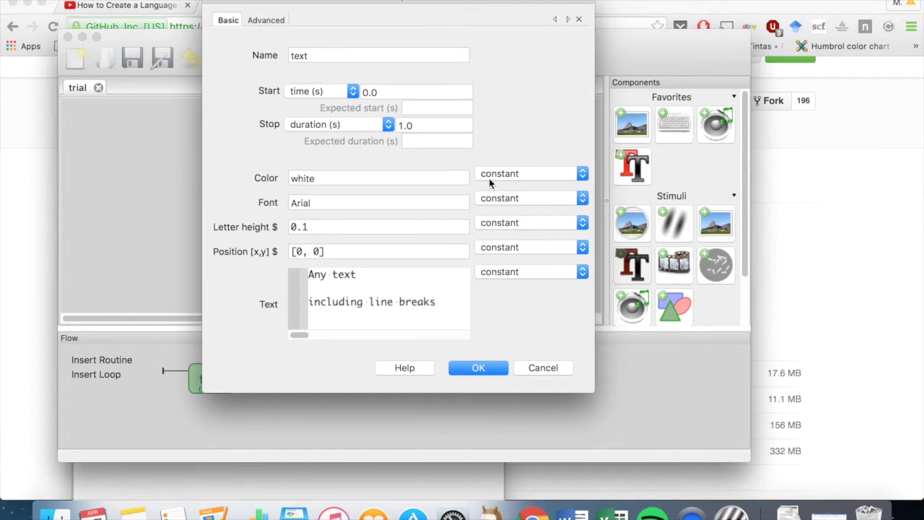
{"action": "left_click", "coordinate": [471, 368]}
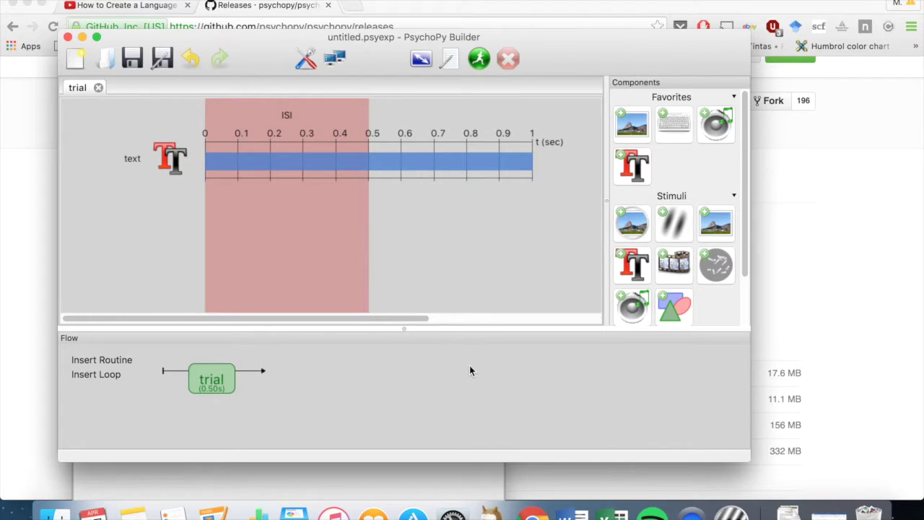
{"action": "left_click", "coordinate": [171, 159]}
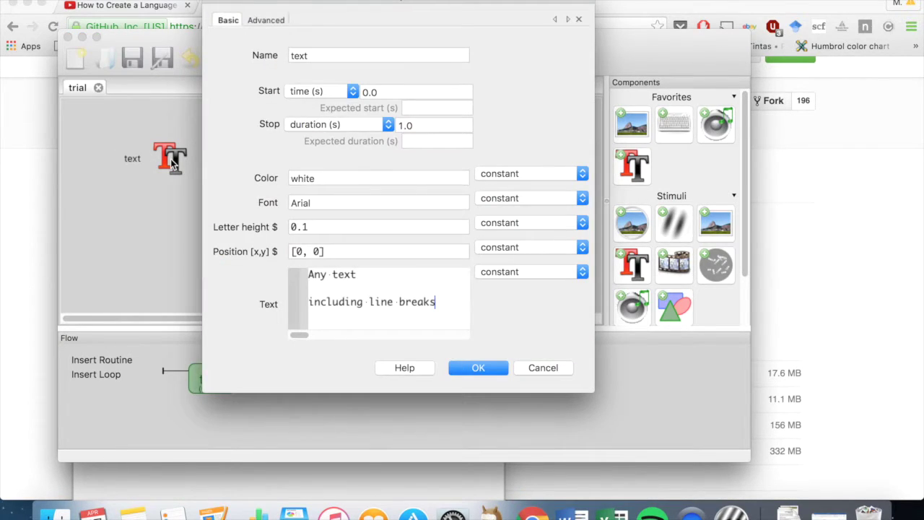
{"action": "key", "text": "Escape"}
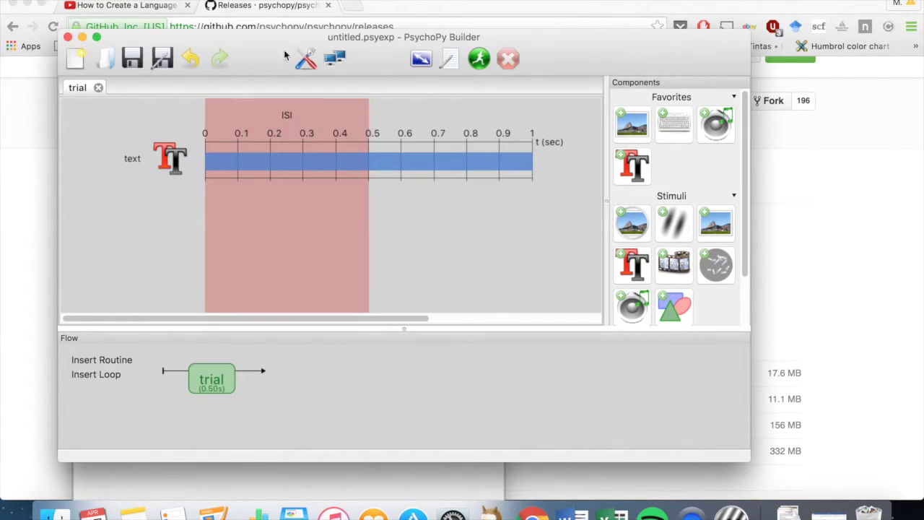
Step: Collapse the Stimuli components, expand Responses, and add a Keyboard component with default settings to the trial routine
{"action": "left_click", "coordinate": [731, 194]}
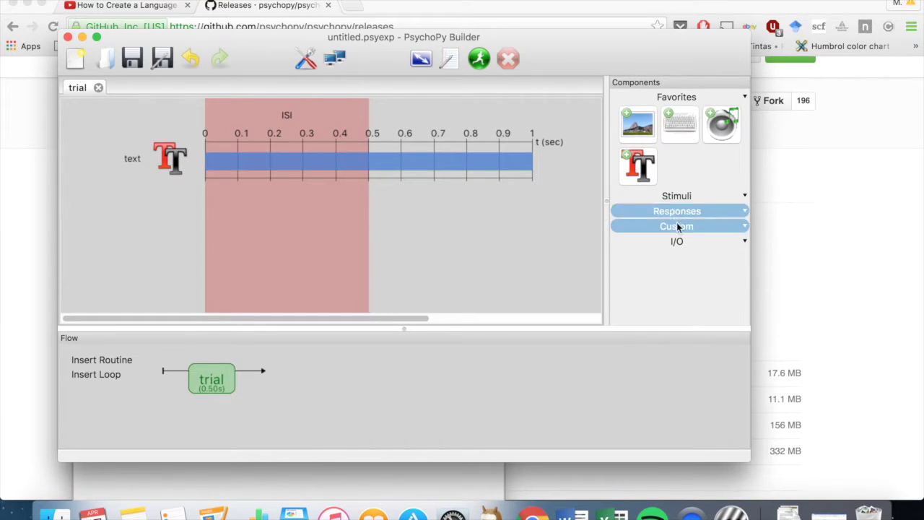
{"action": "left_click", "coordinate": [744, 211]}
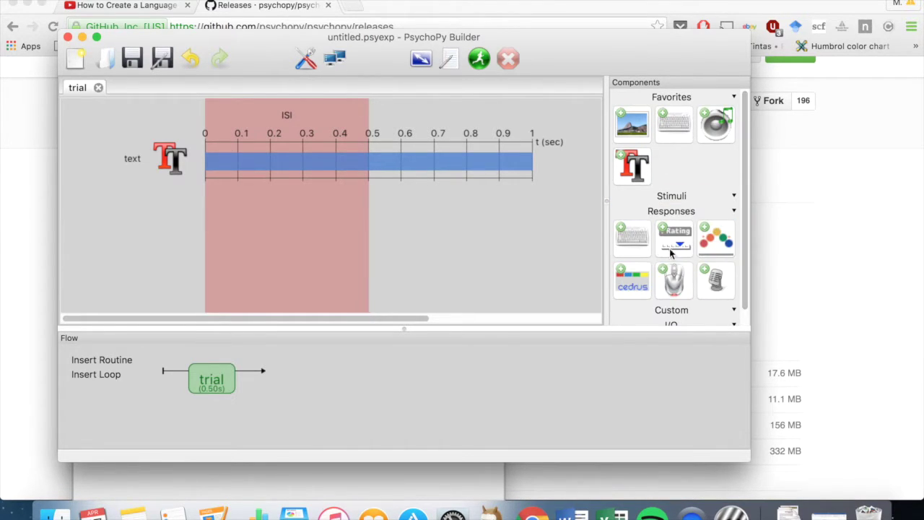
{"action": "left_click", "coordinate": [632, 240]}
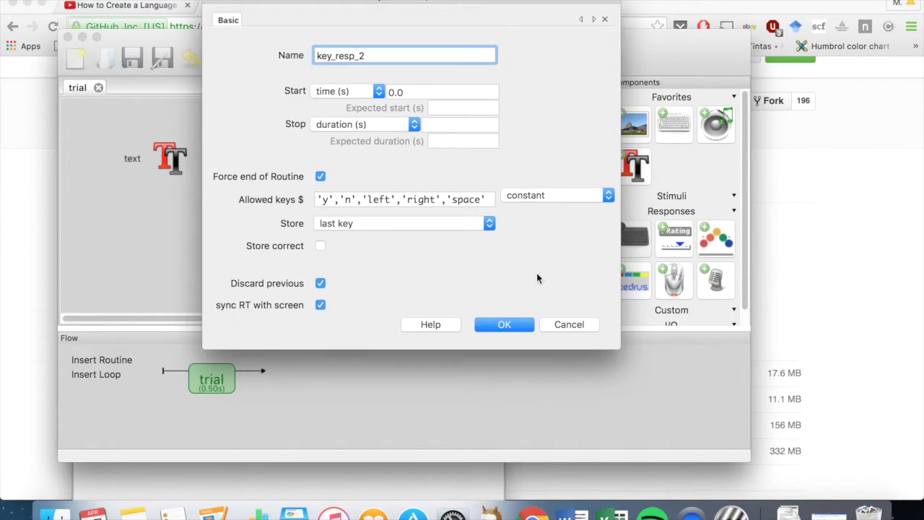
{"action": "left_click", "coordinate": [508, 326]}
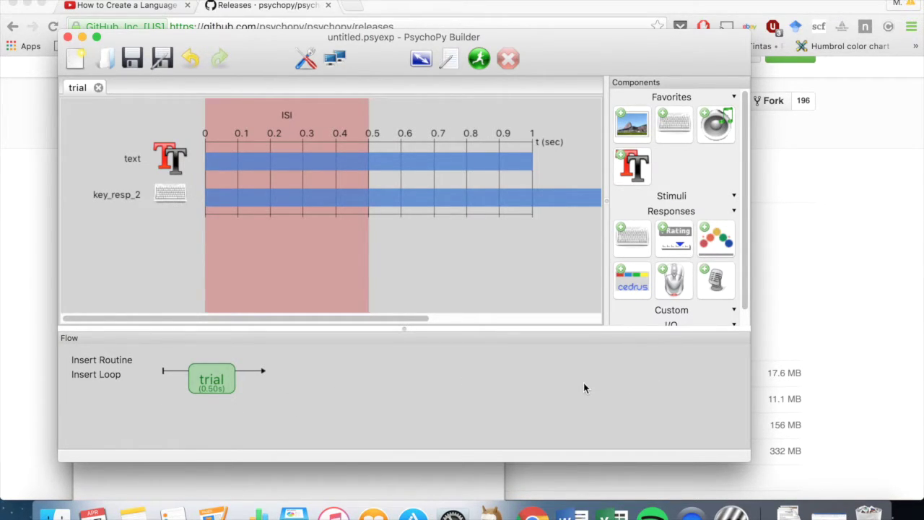
Step: Remove the trial routine from the experiment
{"action": "left_click", "coordinate": [98, 87]}
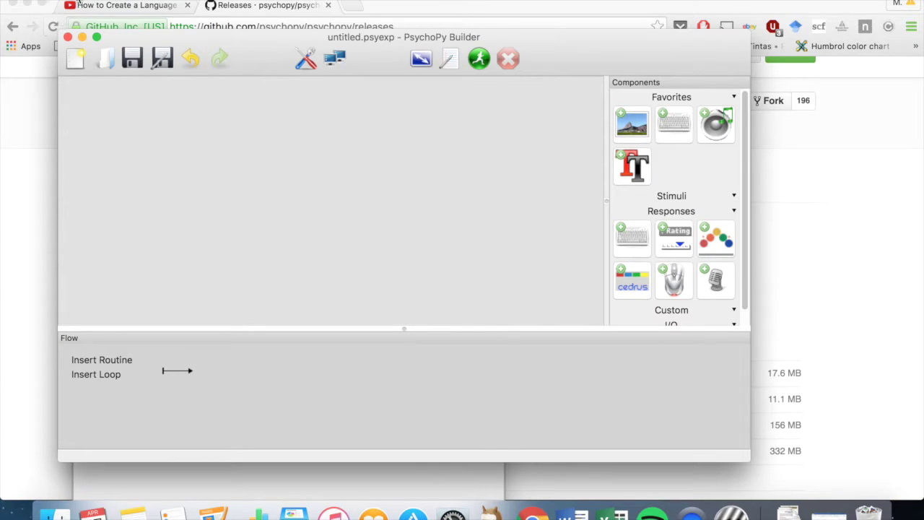
{"action": "left_click", "coordinate": [115, 0]}
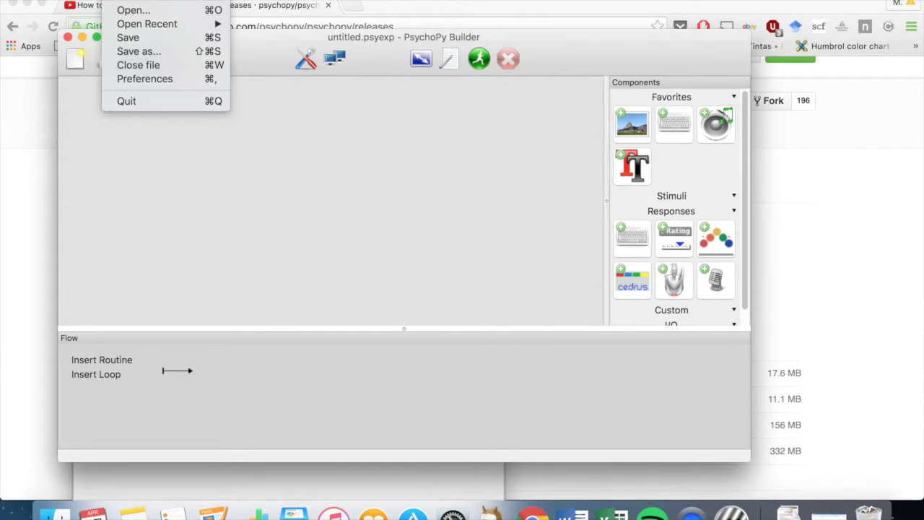
{"action": "left_click", "coordinate": [133, 52]}
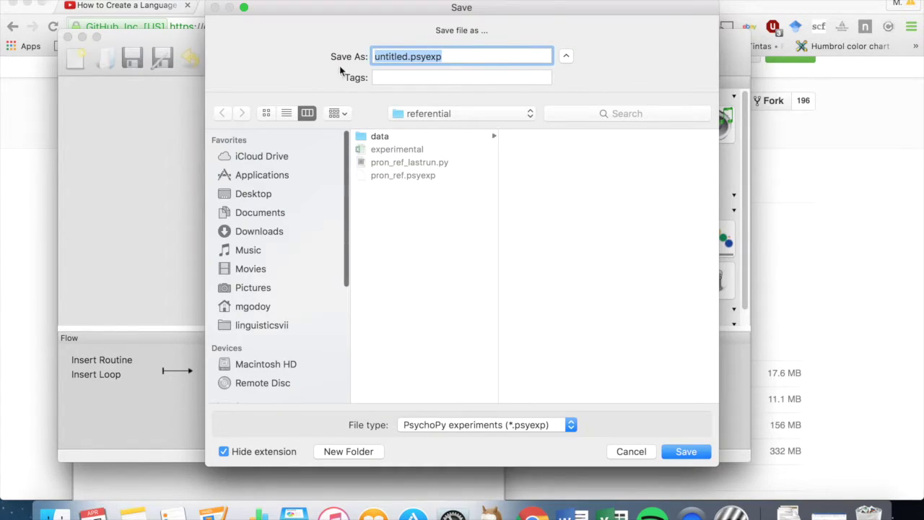
{"action": "left_click", "coordinate": [266, 197]}
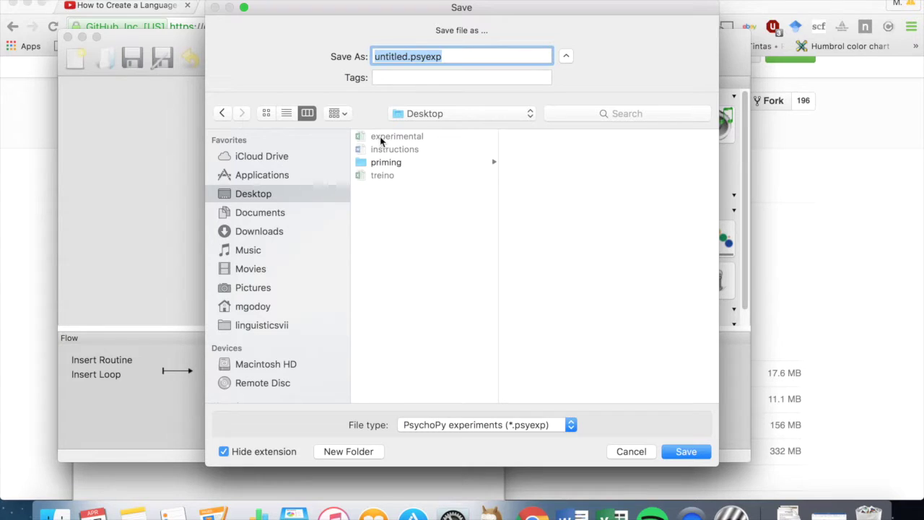
{"action": "left_click", "coordinate": [621, 453]}
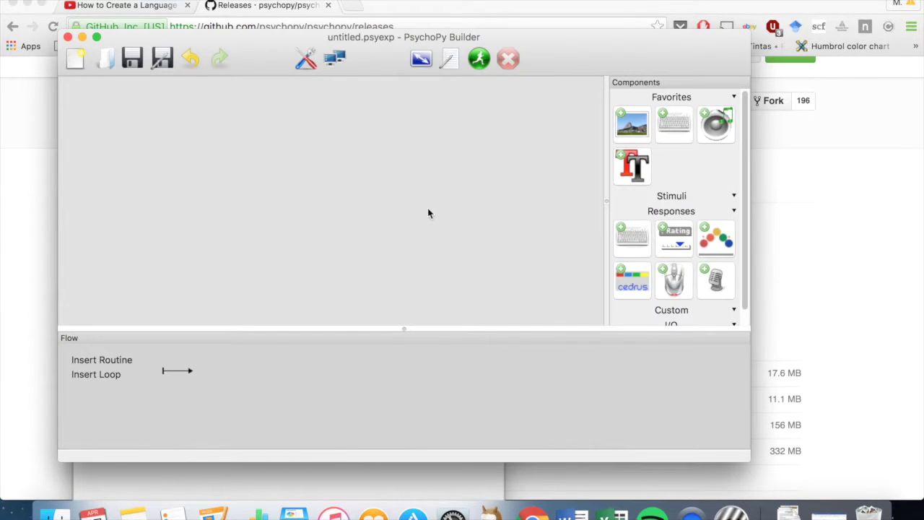
Step: Create a new folder named pronomes on the Desktop
{"action": "key", "text": "F11"}
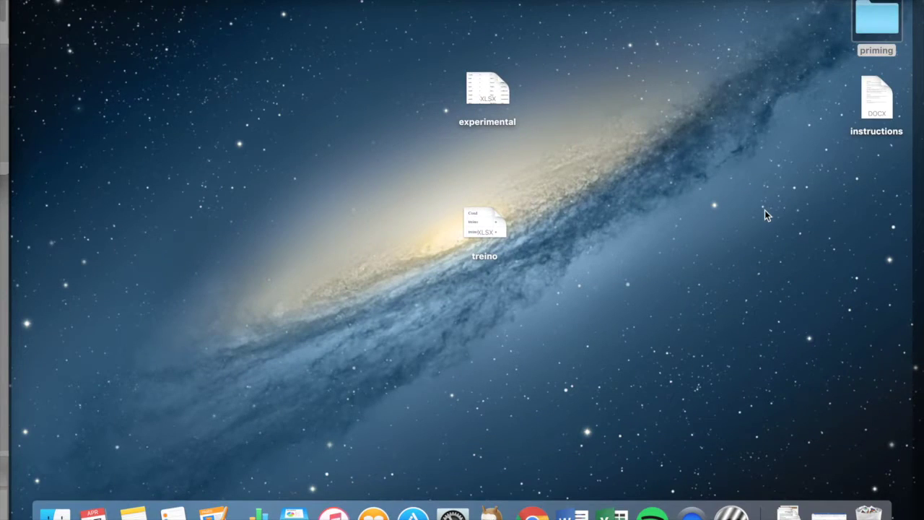
{"action": "right_click", "coordinate": [800, 212]}
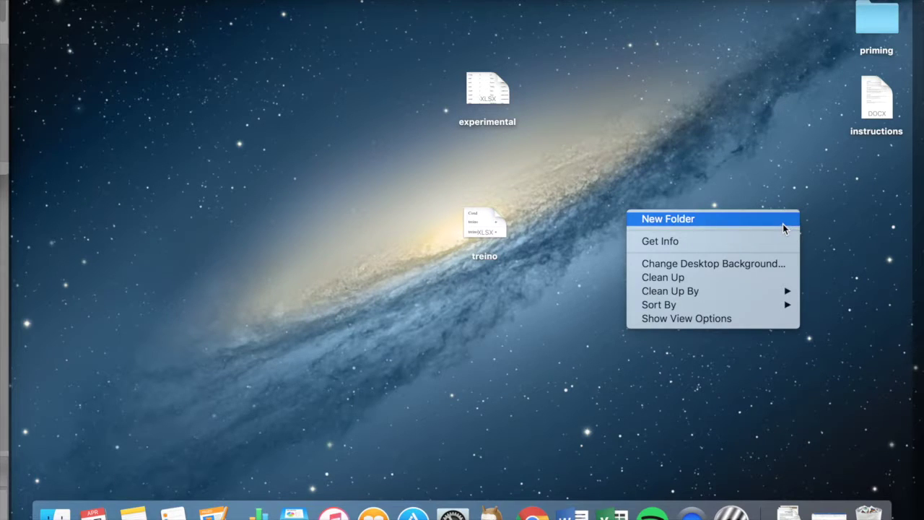
{"action": "left_click", "coordinate": [783, 224]}
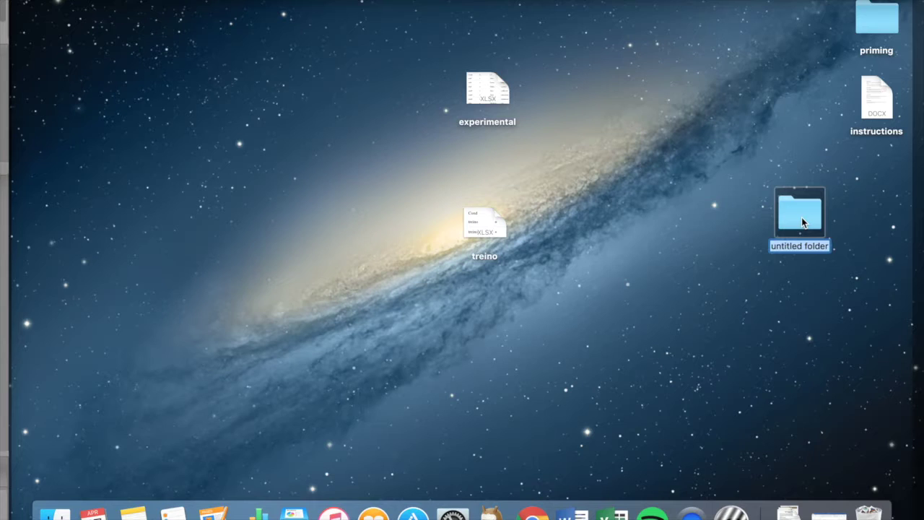
{"action": "type", "text": "pronomes"}
{"action": "key", "text": "Return"}
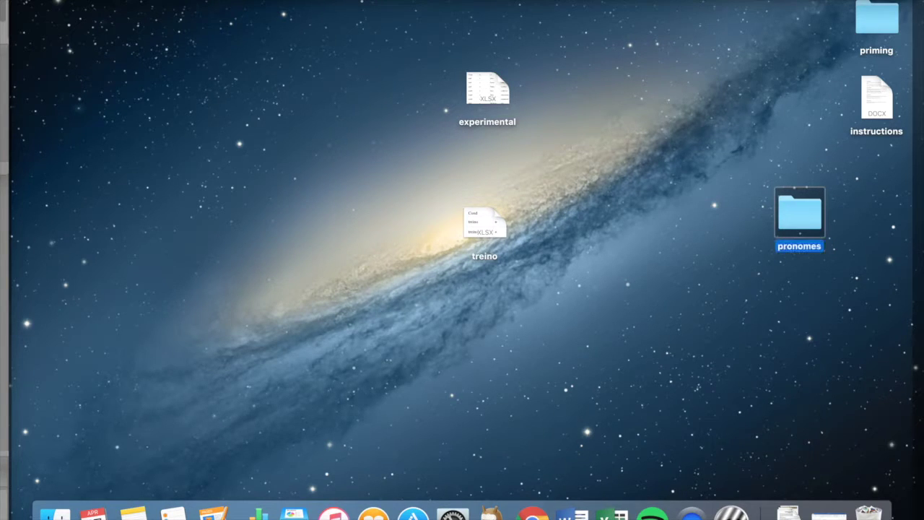
{"action": "mouse_move", "coordinate": [800, 213]}
{"action": "left_mouse_down"}
{"action": "mouse_move", "coordinate": [815, 233]}
{"action": "mouse_move", "coordinate": [849, 186]}
{"action": "mouse_move", "coordinate": [804, 208]}
{"action": "left_mouse_up"}
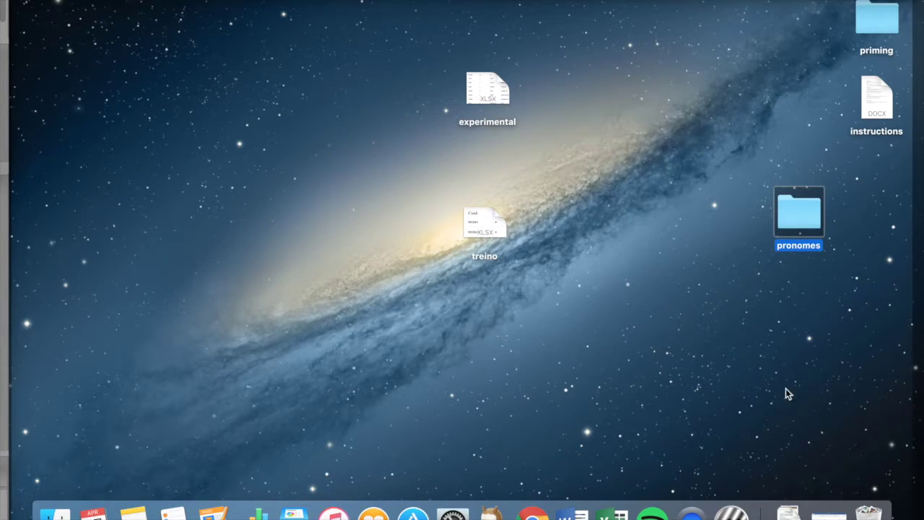
Step: Switch back to PsychoPy2 and save the experiment as pronomes inside the Desktop's pronomes folder
{"action": "left_click", "coordinate": [734, 511]}
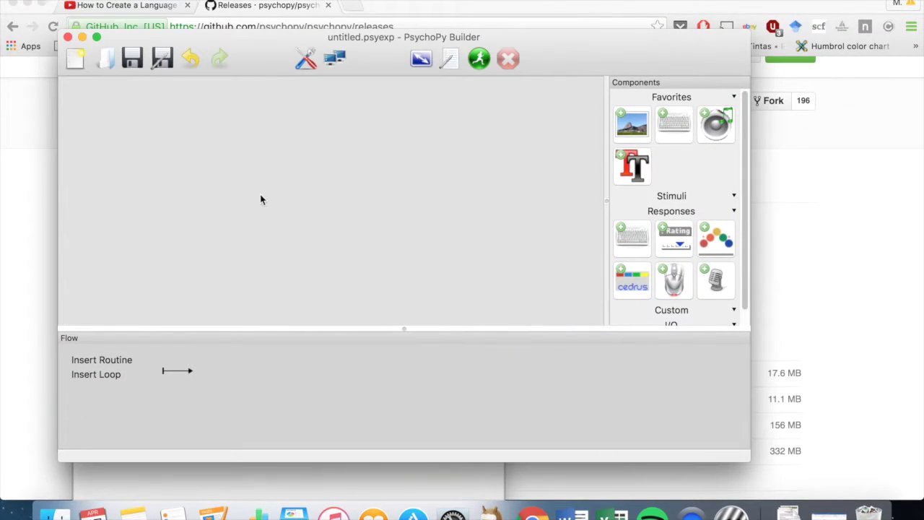
{"action": "left_click", "coordinate": [130, 1]}
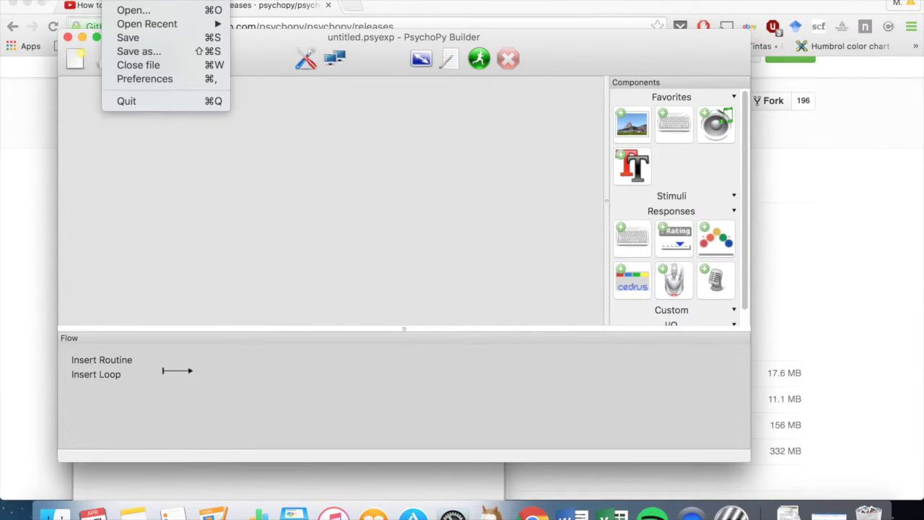
{"action": "left_click", "coordinate": [132, 50]}
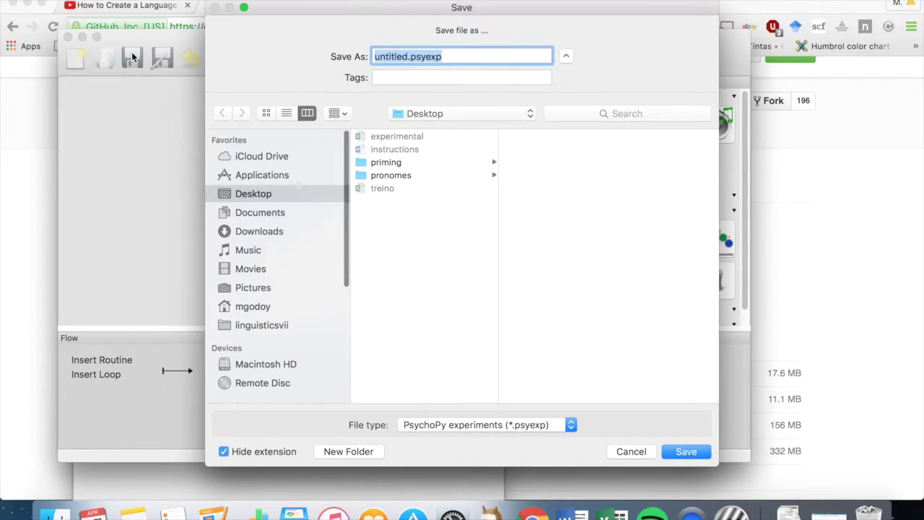
{"action": "left_click", "coordinate": [378, 179]}
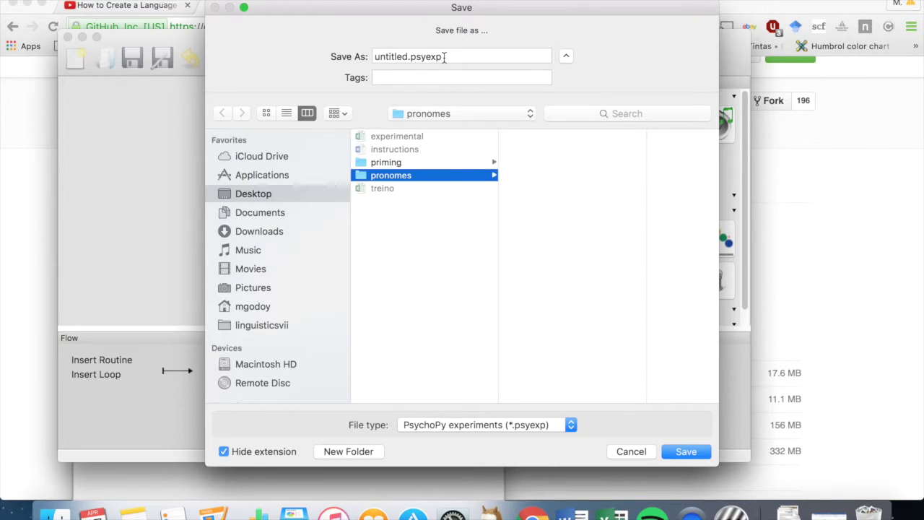
{"action": "left_click", "coordinate": [403, 57]}
{"action": "triple_click", "coordinate": [403, 56]}
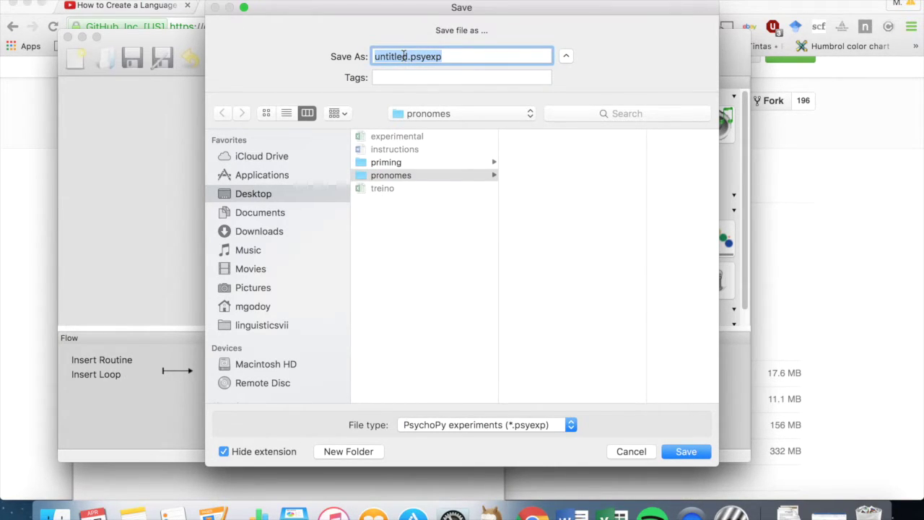
{"action": "type", "text": "pr"}
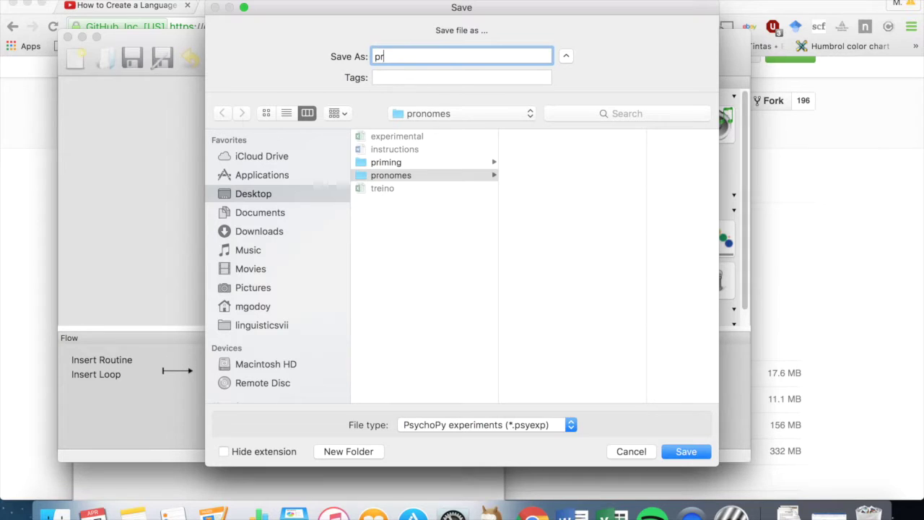
{"action": "type", "text": "ono"}
{"action": "key", "text": "BackSpace"}
{"action": "key", "text": "BackSpace"}
{"action": "type", "text": "onomes"}
{"action": "left_click", "coordinate": [686, 452]}
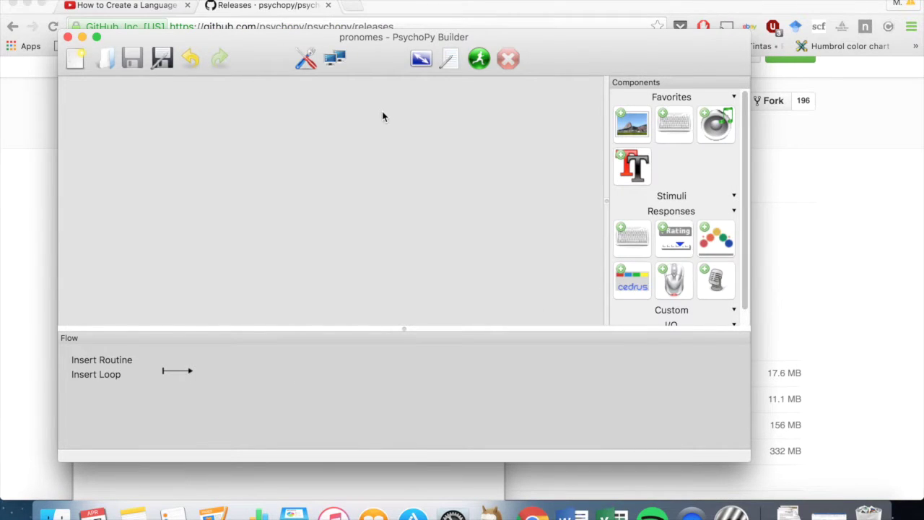
Step: Switch to Finder and rename the academics folder inside Documents > Mahayana as Acadêmico
{"action": "key", "text": "F11"}
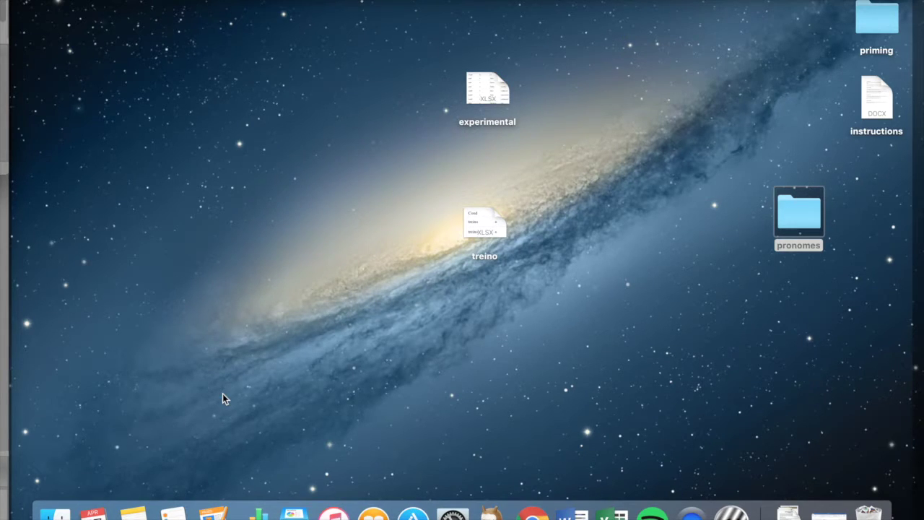
{"action": "left_click", "coordinate": [54, 514]}
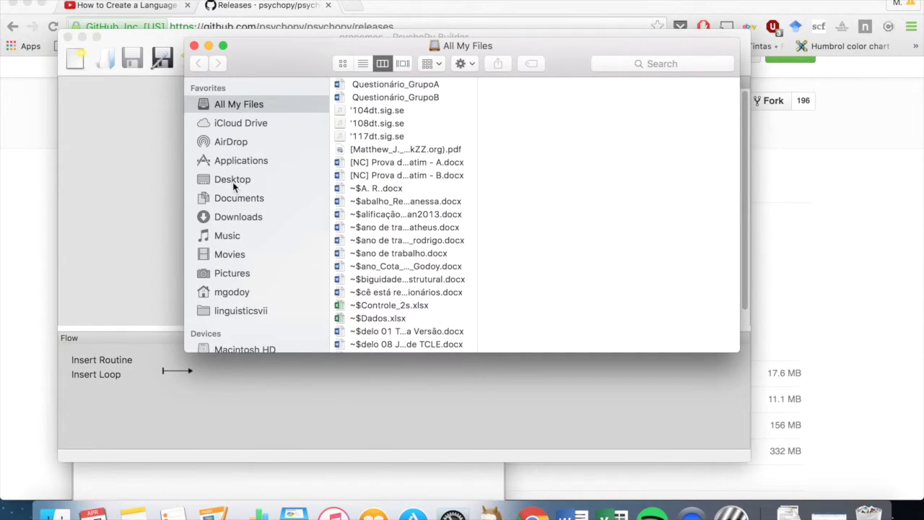
{"action": "left_click", "coordinate": [235, 206]}
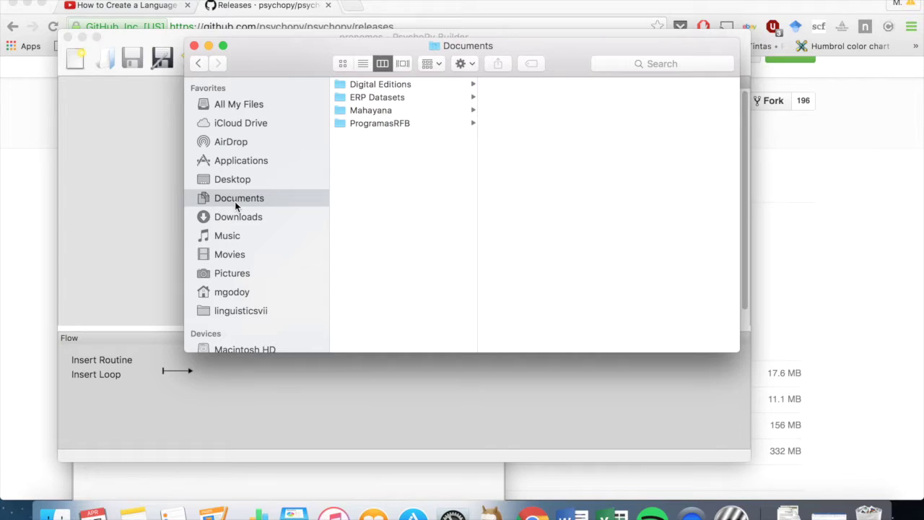
{"action": "left_click", "coordinate": [359, 110]}
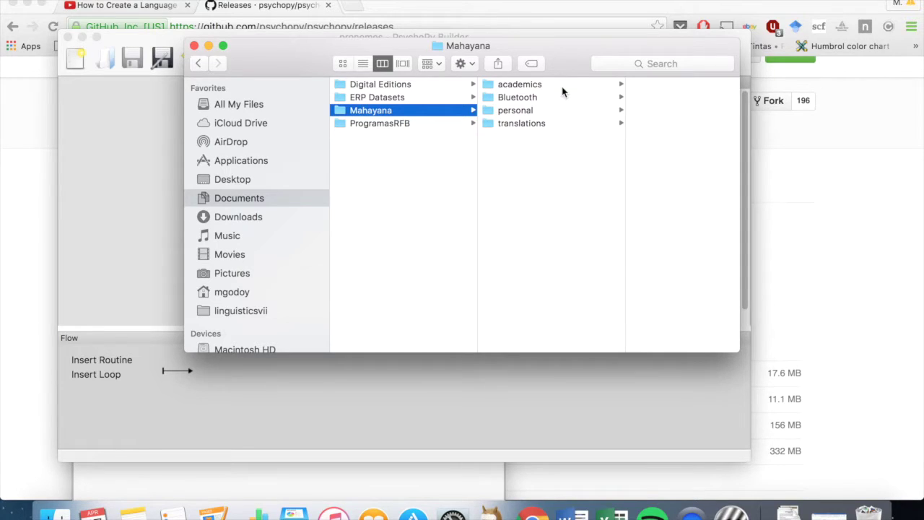
{"action": "left_click", "coordinate": [522, 84]}
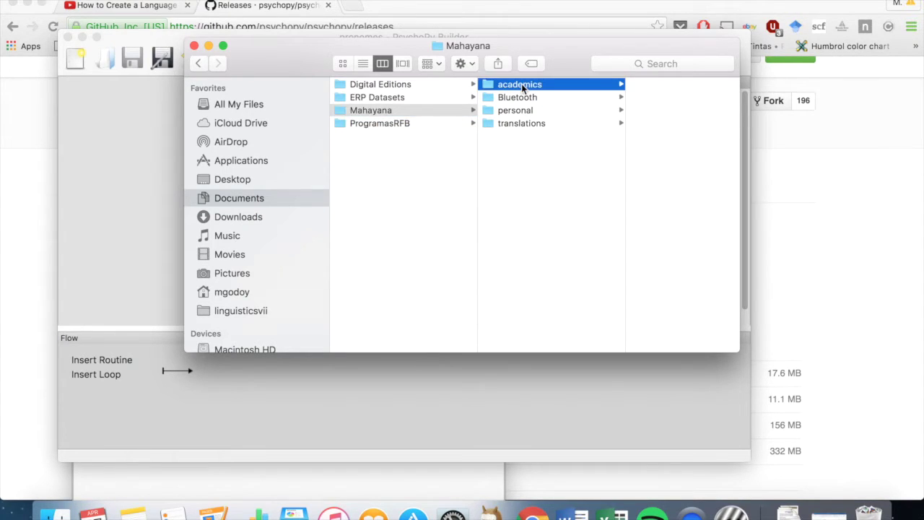
{"action": "left_click", "coordinate": [521, 84]}
{"action": "key", "text": "BackSpace"}
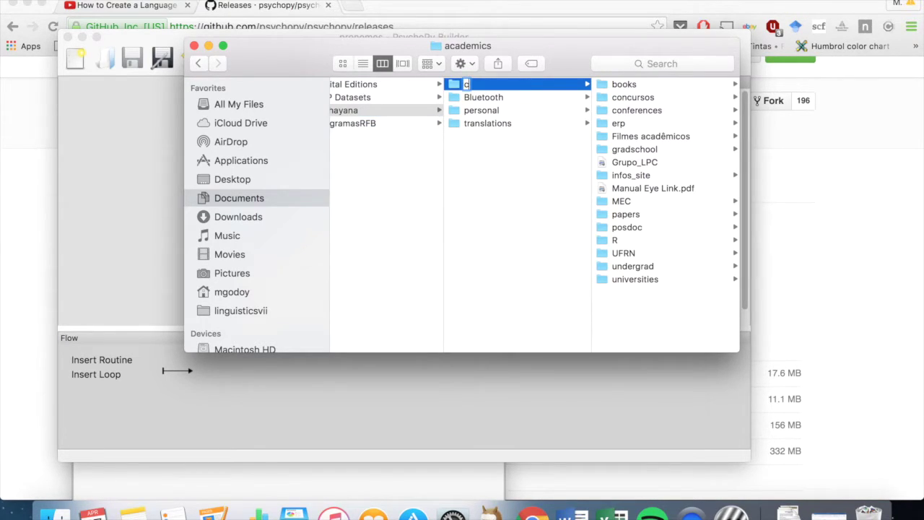
{"action": "type", "text": "Acadêmica"}
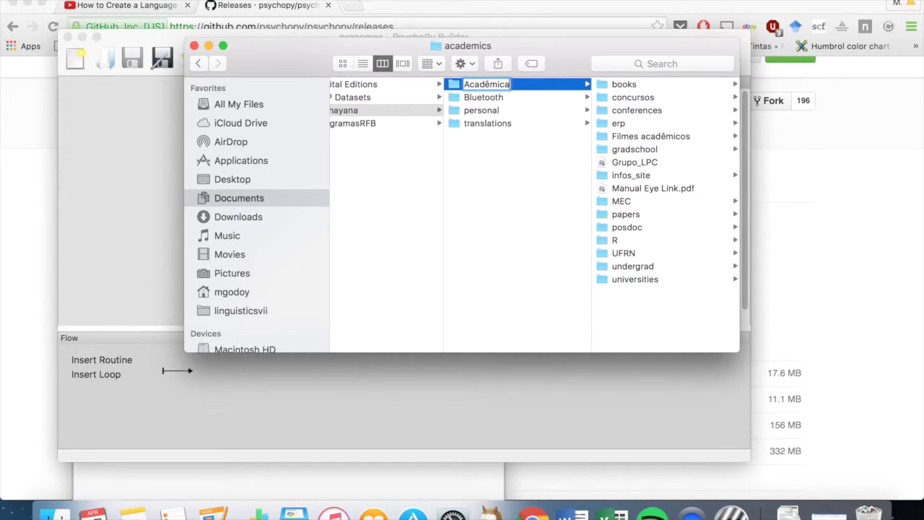
{"action": "key", "text": "BackSpace"}
{"action": "type", "text": "o"}
{"action": "key", "text": "Return"}
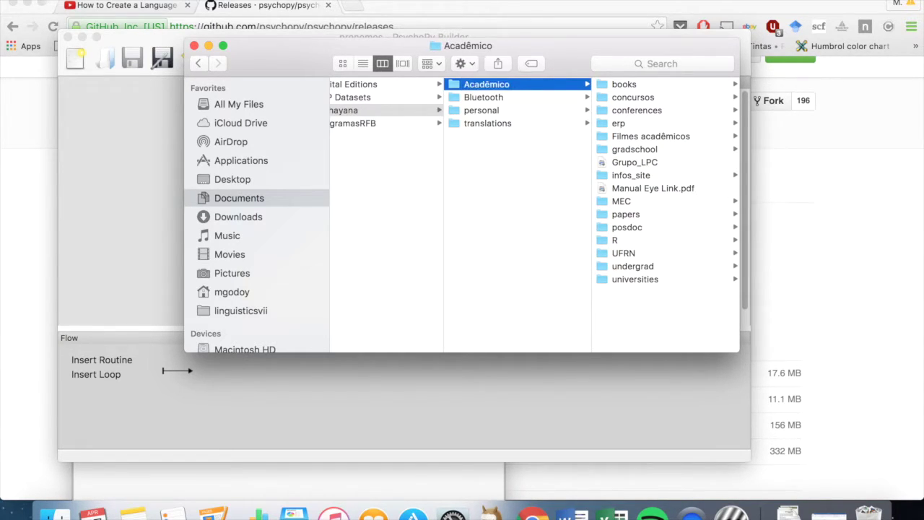
Step: Rename the Acadêmico folder back to academics and close the Finder window
{"action": "left_click", "coordinate": [482, 96]}
{"action": "left_click", "coordinate": [480, 85]}
{"action": "key", "text": "Return"}
{"action": "type", "text": "academics"}
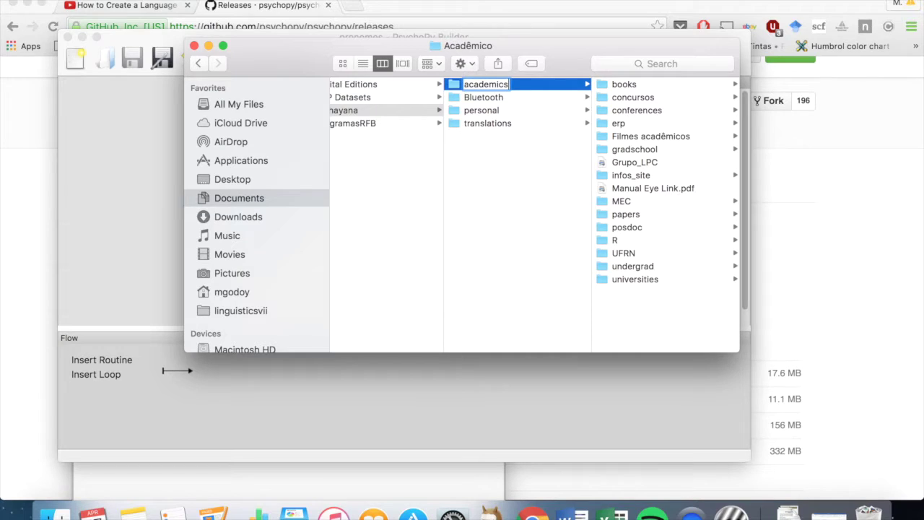
{"action": "key", "text": "Return"}
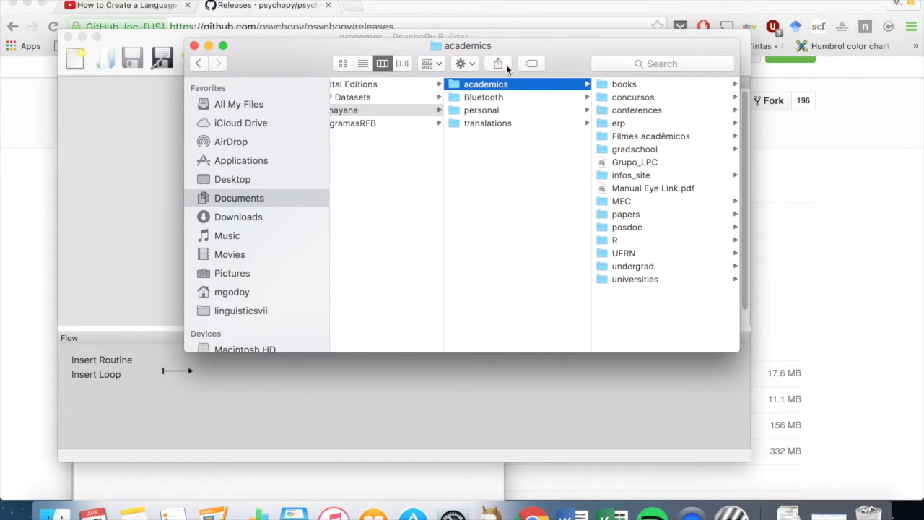
{"action": "scroll", "coordinate": [404, 120], "scroll_direction": "left", "scroll_amount": 3}
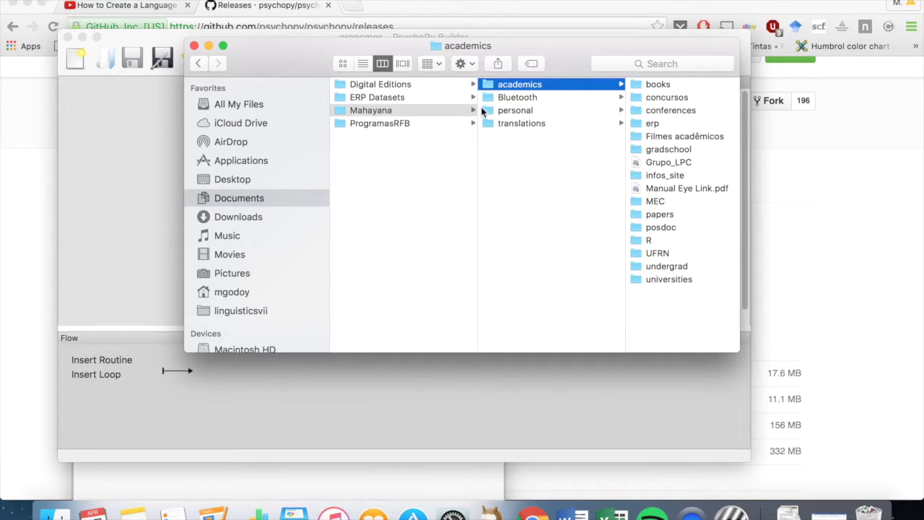
{"action": "left_click", "coordinate": [194, 46]}
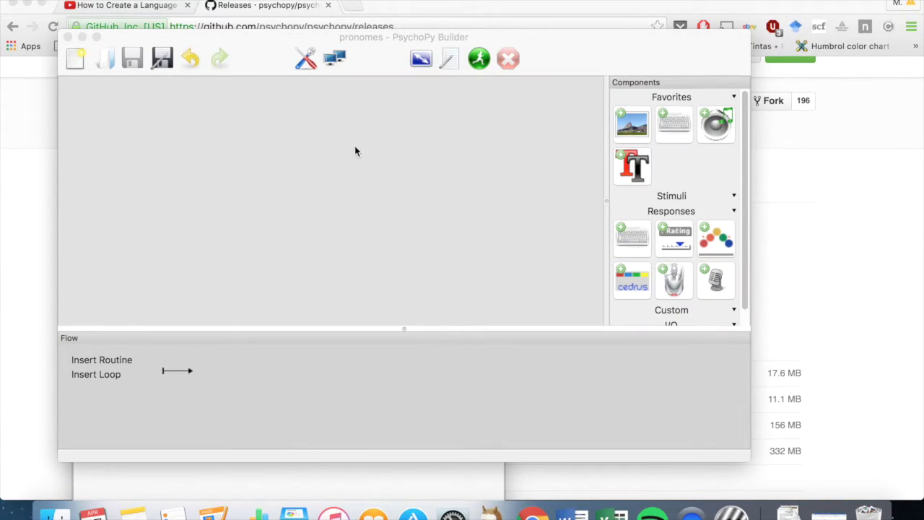
Step: Rename the pronomes folder on the Desktop as ambíguo
{"action": "key", "text": "F11"}
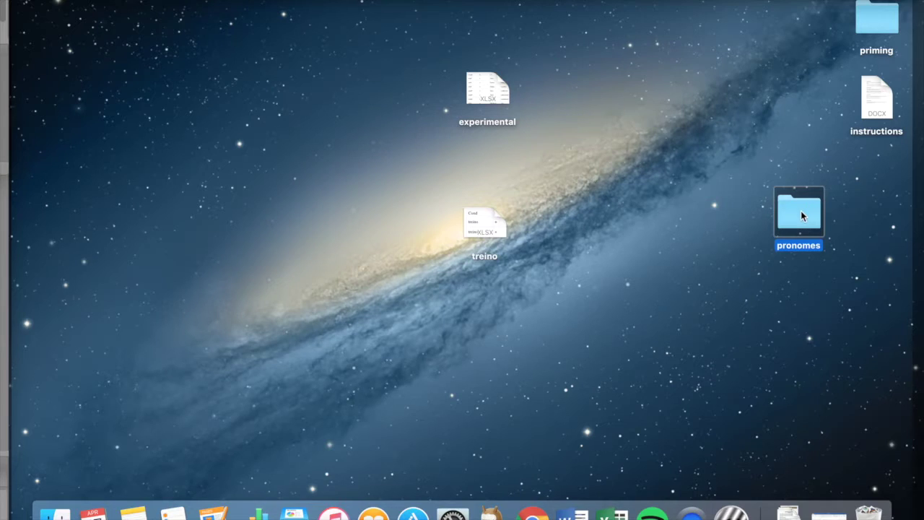
{"action": "key", "text": "Return"}
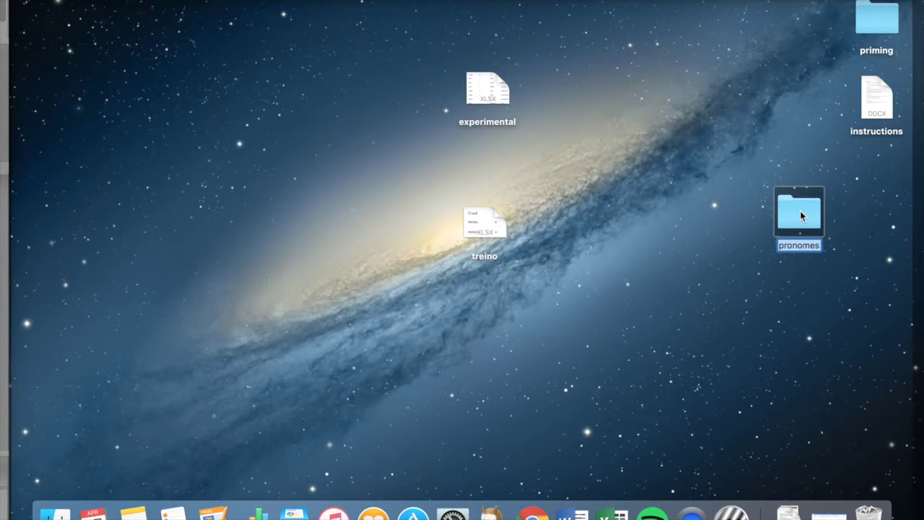
{"action": "type", "text": "ambíguo"}
{"action": "key", "text": "Return"}
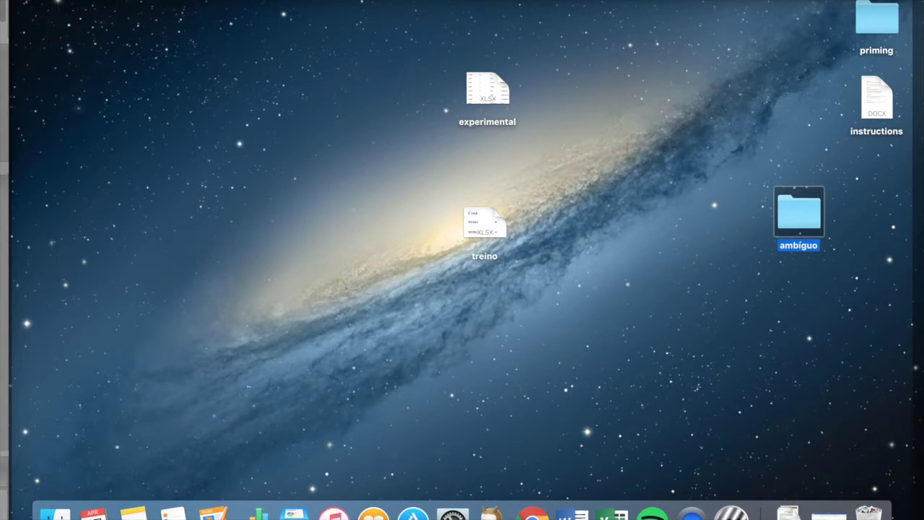
Step: Rename the ambíguo folder without the accent, as ambiguo
{"action": "left_click", "coordinate": [801, 248]}
{"action": "type", "text": "ambiguo"}
{"action": "key", "text": "Return"}
Step: Rename the ambiguo folder back to pronomes and switch to PsychoPy2
{"action": "key", "text": "Return"}
{"action": "type", "text": "pronomes"}
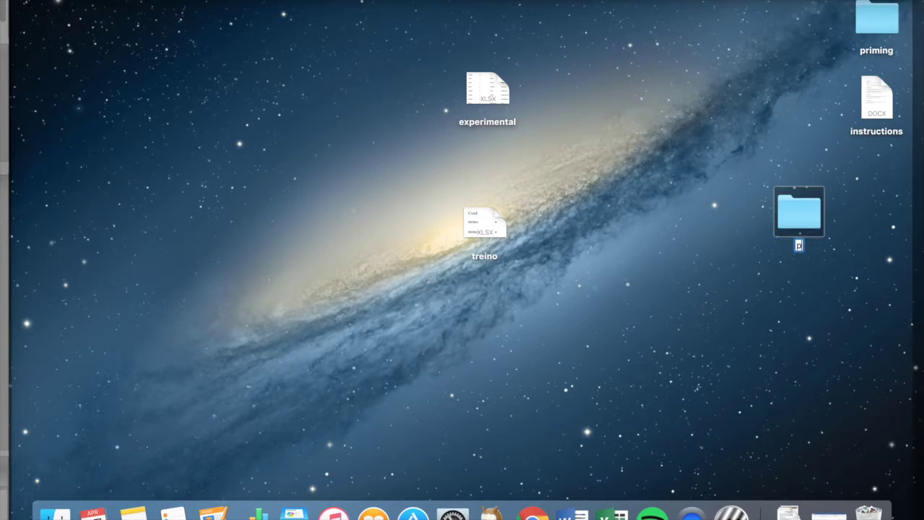
{"action": "key", "text": "Return"}
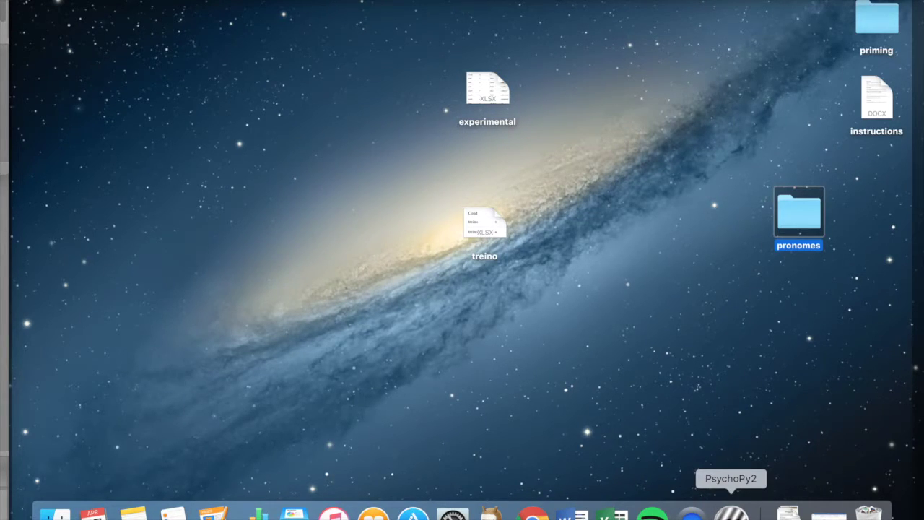
{"action": "left_click", "coordinate": [731, 514]}
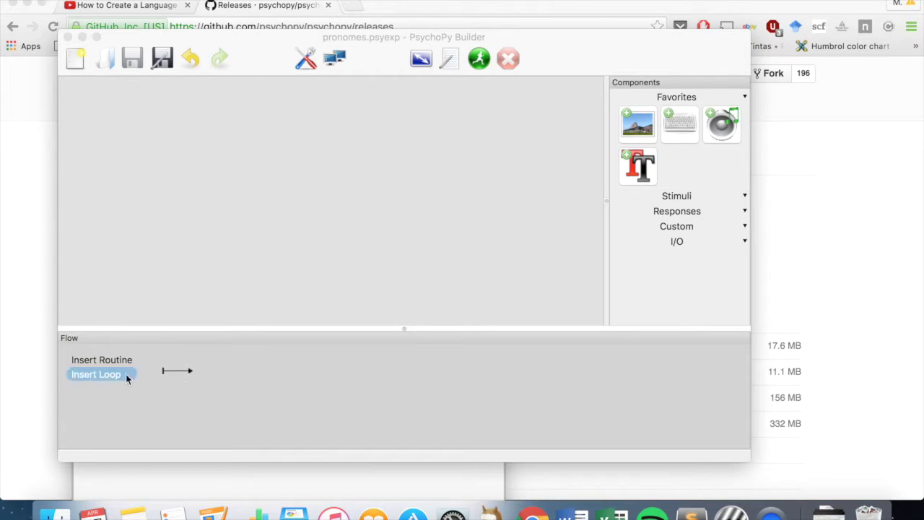
Step: Create a new routine named instrucoes to insert into the experiment flow
{"action": "left_click", "coordinate": [109, 361]}
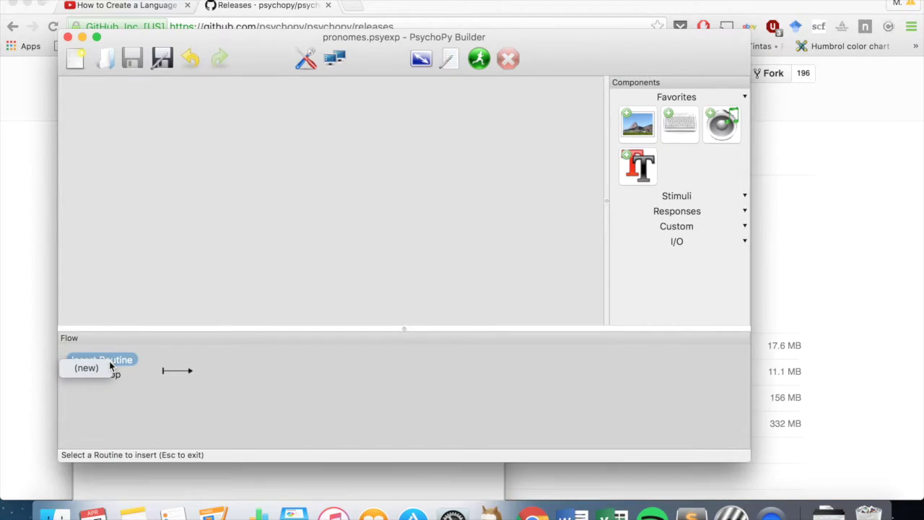
{"action": "left_click", "coordinate": [94, 372]}
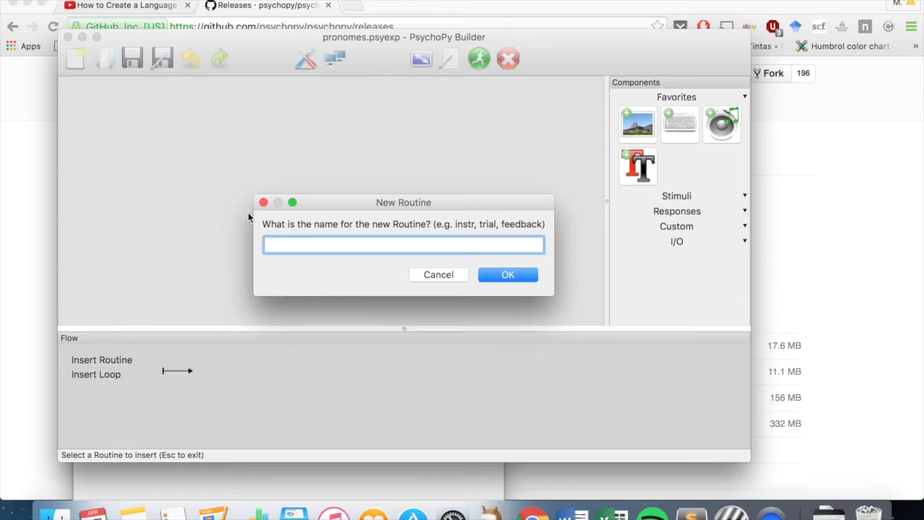
{"action": "type", "text": "instrucoes"}
{"action": "left_click", "coordinate": [525, 278]}
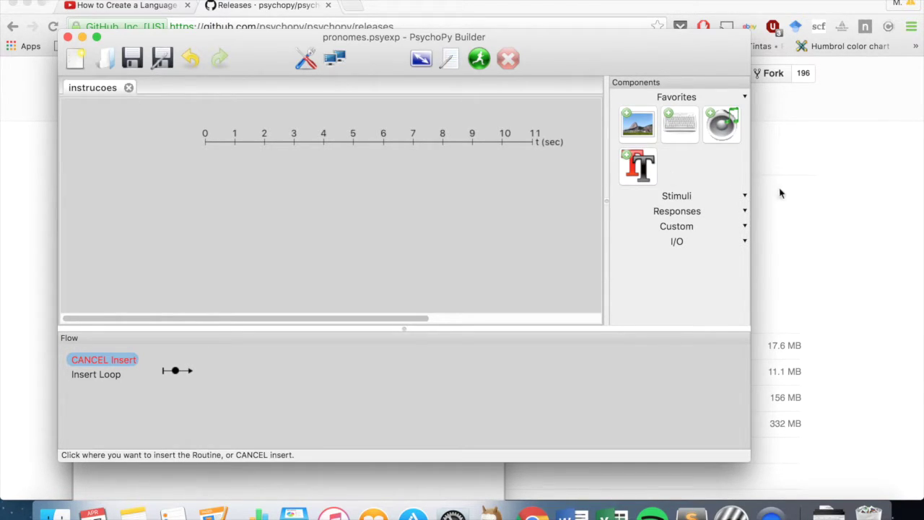
Step: Add a Text stimulus to the instrucoes routine and name it instrucoes_1
{"action": "left_click", "coordinate": [696, 197]}
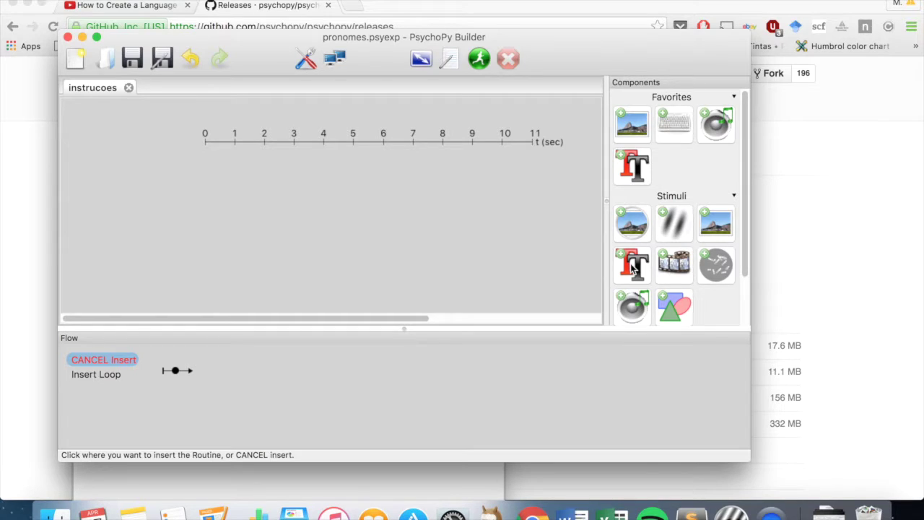
{"action": "left_click", "coordinate": [633, 267]}
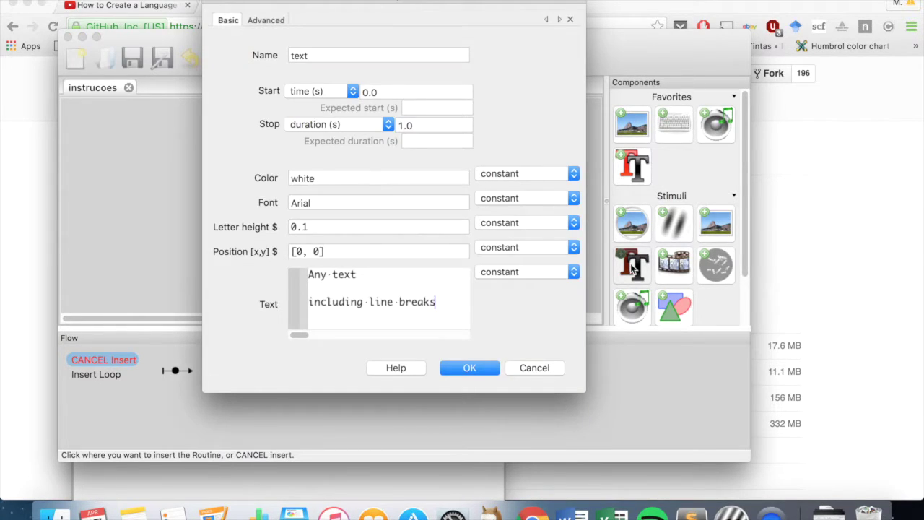
{"action": "left_click", "coordinate": [321, 55]}
{"action": "left_click_drag", "start_coordinate": [321, 54], "coordinate": [271, 56]}
{"action": "key", "text": "BackSpace"}
{"action": "type", "text": "instrucoes"}
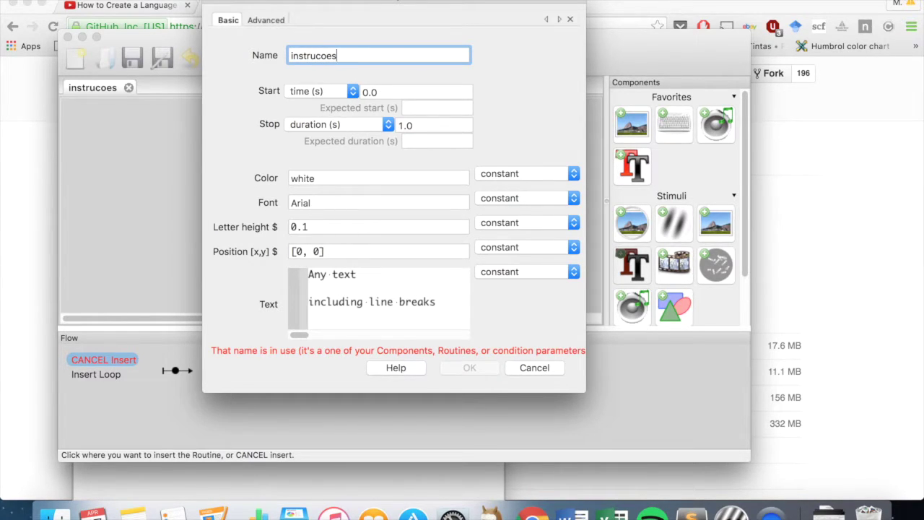
{"action": "type", "text": "1"}
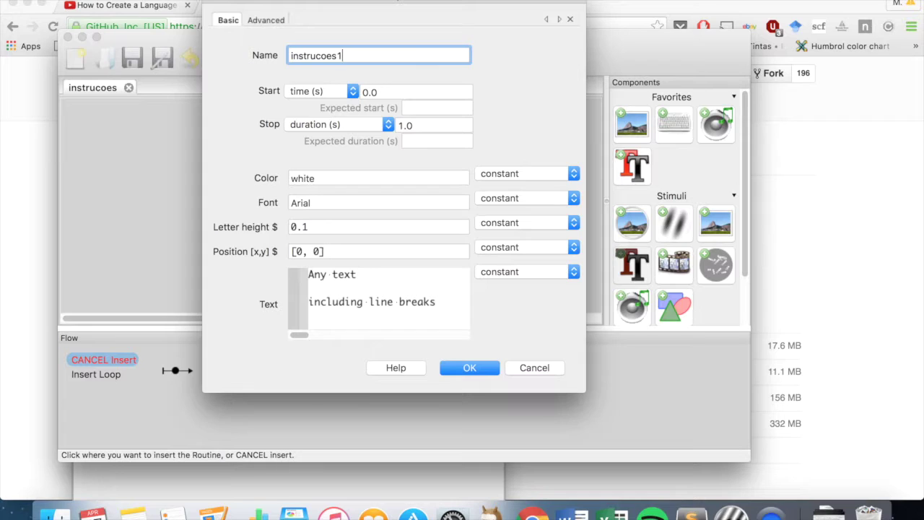
{"action": "key", "text": "BackSpace"}
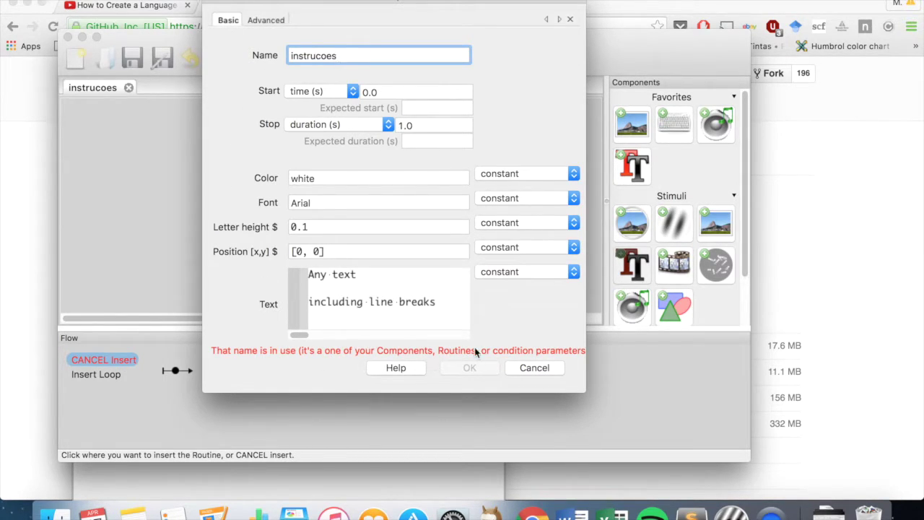
{"action": "type", "text": "_"}
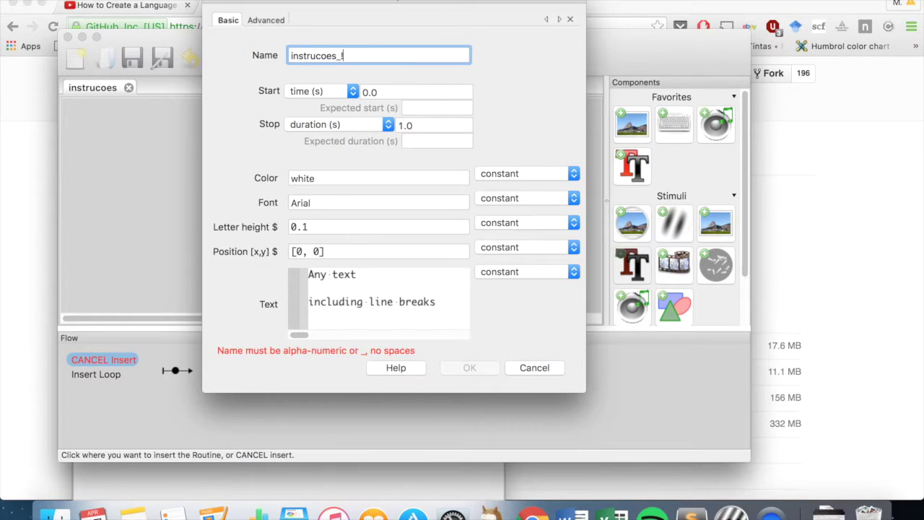
{"action": "type", "text": "1"}
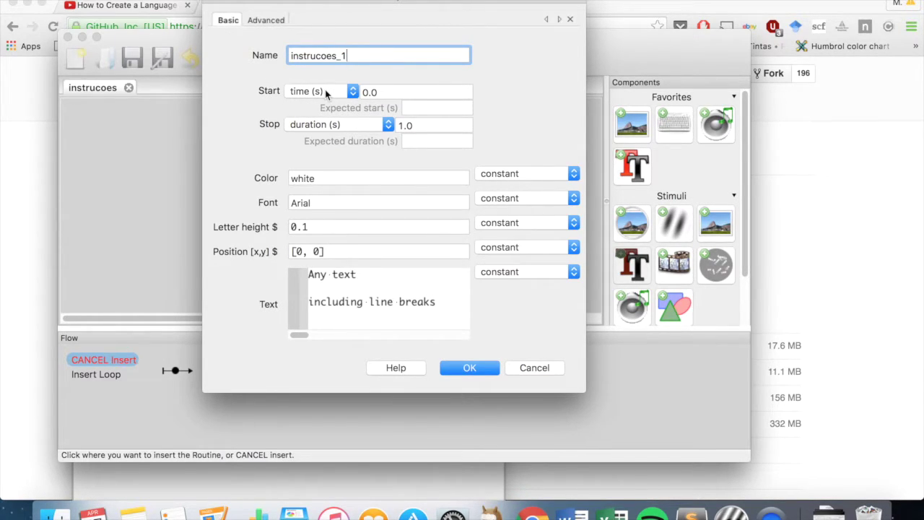
Step: Try a start time of 10.0 s for the text, restore 0.0 and keep the stop type as duration (s)
{"action": "double_click", "coordinate": [372, 92]}
{"action": "key", "text": "BackSpace"}
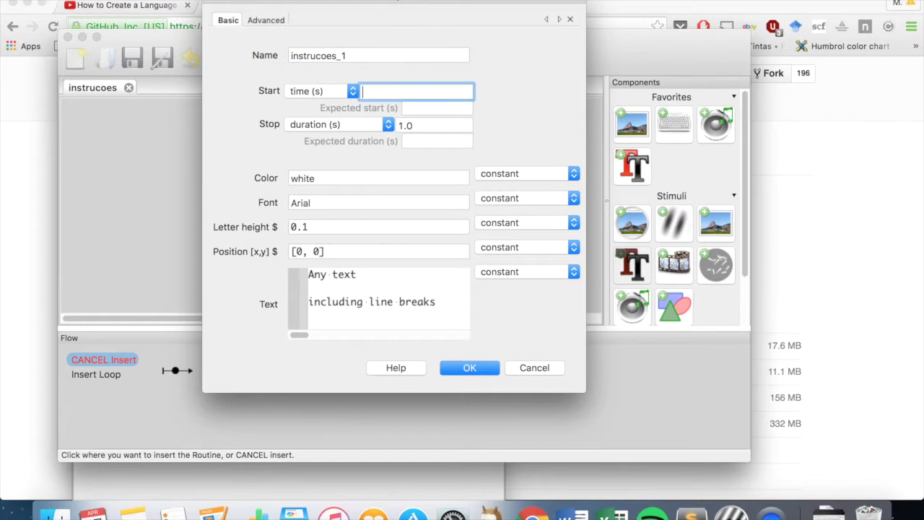
{"action": "type", "text": "10.0"}
{"action": "key", "text": "BackSpace"}
{"action": "key", "text": "BackSpace"}
{"action": "key", "text": "BackSpace"}
{"action": "key", "text": "BackSpace"}
{"action": "type", "text": "0.0"}
{"action": "left_click", "coordinate": [361, 125]}
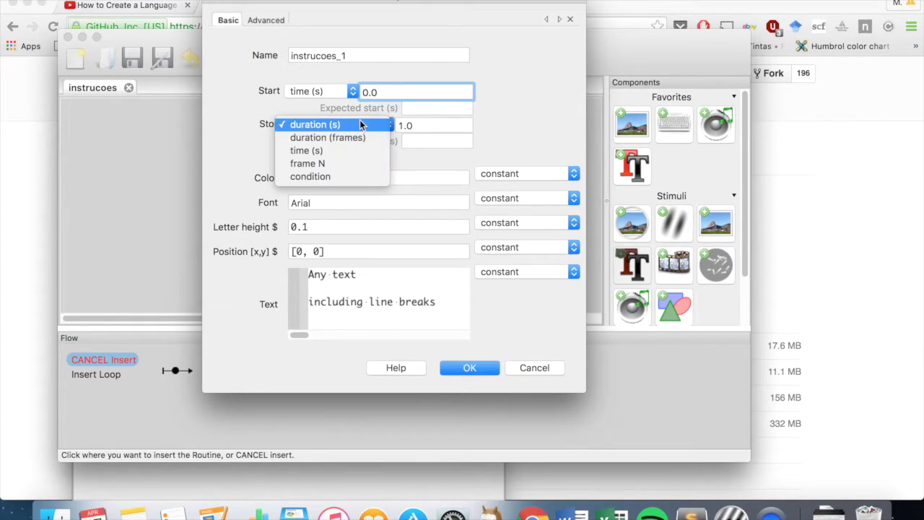
{"action": "left_click", "coordinate": [361, 125]}
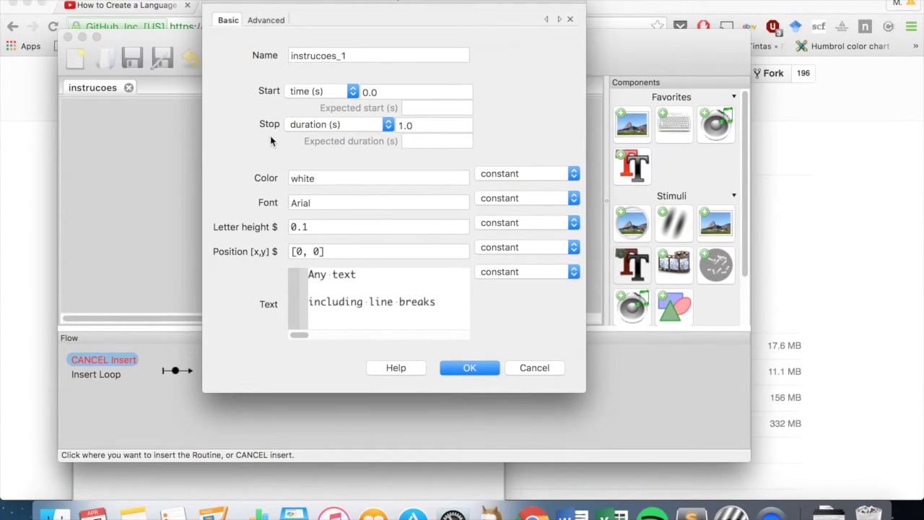
Step: Clear the stop duration of instrucoes_1 so the text has no time limit
{"action": "left_click", "coordinate": [426, 126]}
{"action": "key", "text": "BackSpace"}
{"action": "key", "text": "BackSpace"}
{"action": "key", "text": "BackSpace"}
{"action": "left_click", "coordinate": [505, 141]}
Step: Replace the placeholder content of the text stimulus with "Olá"
{"action": "left_click_drag", "start_coordinate": [309, 275], "coordinate": [419, 330]}
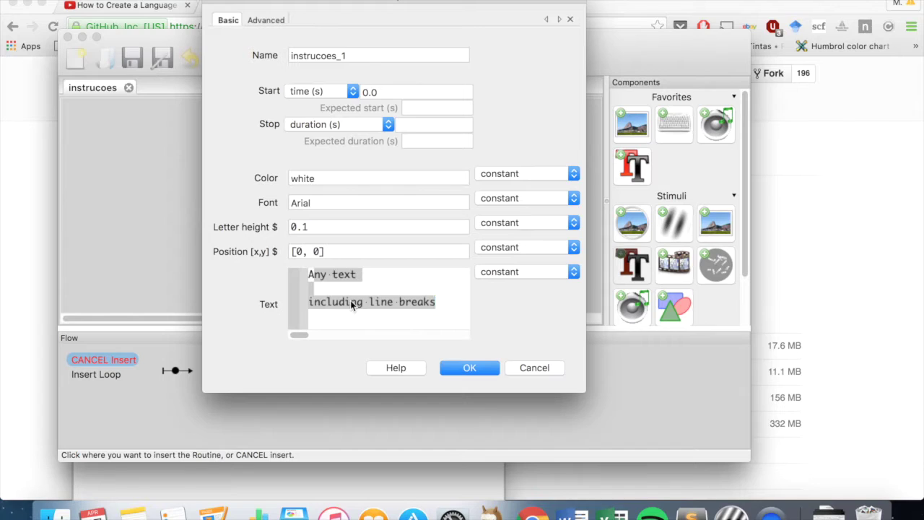
{"action": "key", "text": "BackSpace"}
{"action": "type", "text": "Olá"}
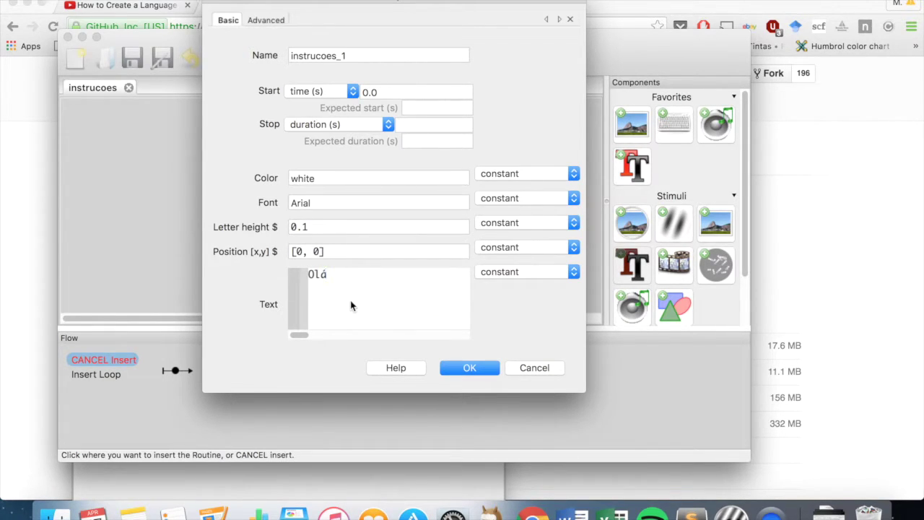
Step: Try a stop duration of 2.0 s for the text and clear it again
{"action": "left_click", "coordinate": [380, 93]}
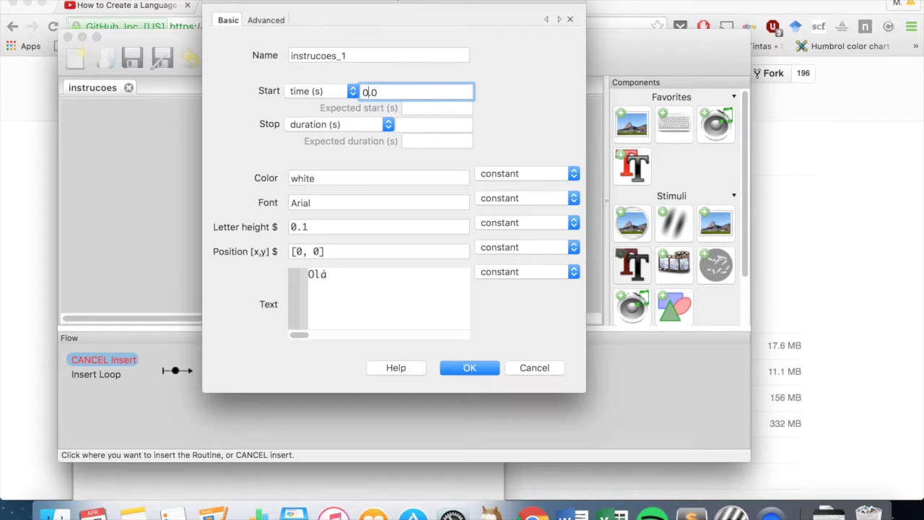
{"action": "left_click", "coordinate": [419, 124]}
{"action": "type", "text": "2.0"}
{"action": "key", "text": "BackSpace"}
{"action": "key", "text": "BackSpace"}
{"action": "key", "text": "BackSpace"}
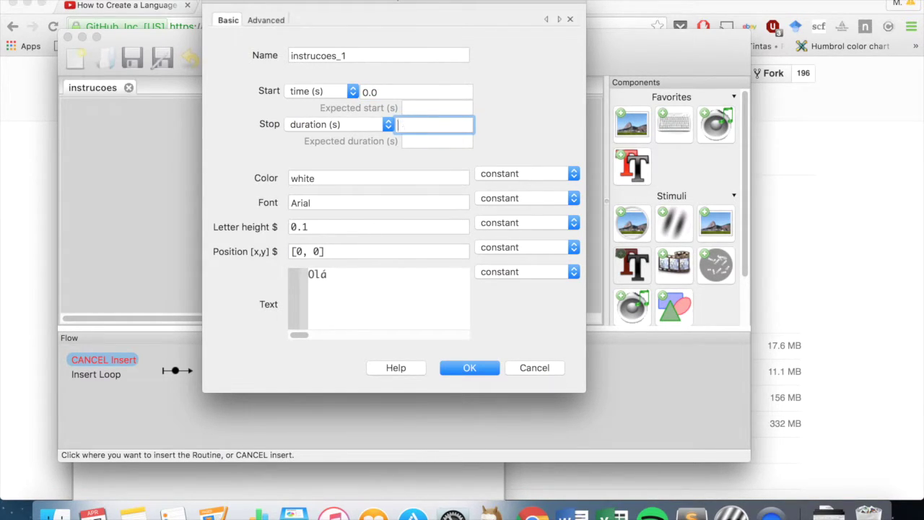
{"action": "left_click", "coordinate": [497, 152]}
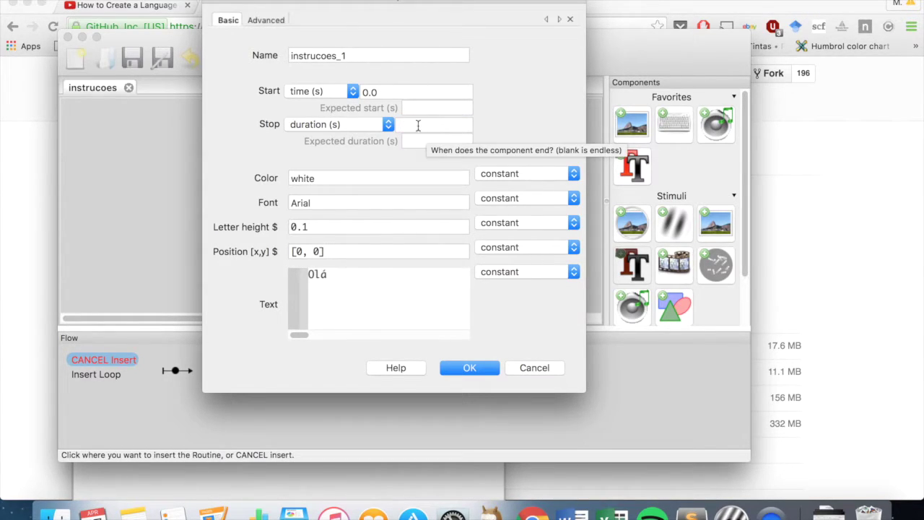
Step: Delete the "Olá" text, switch to Microsoft Word and copy the paragraphs under INTRUCTIONS1 in the instructions document
{"action": "double_click", "coordinate": [354, 282]}
{"action": "key", "text": "BackSpace"}
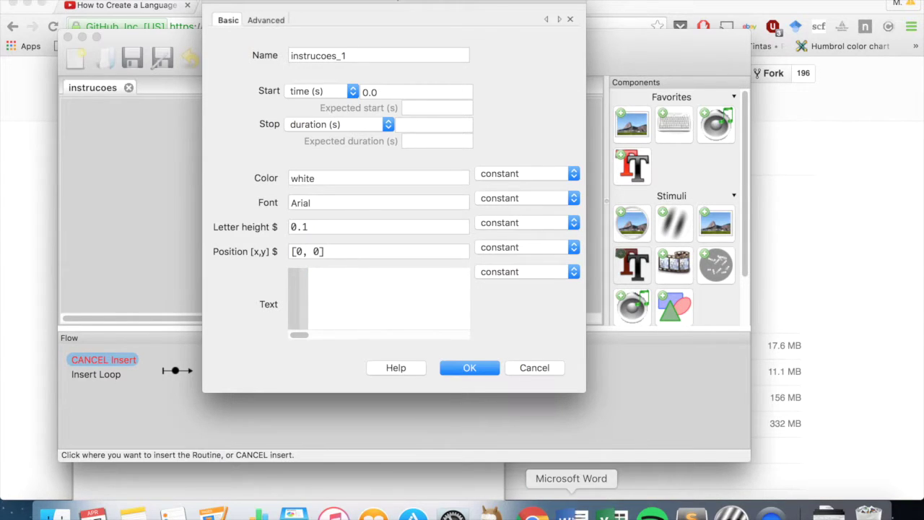
{"action": "left_click", "coordinate": [571, 513]}
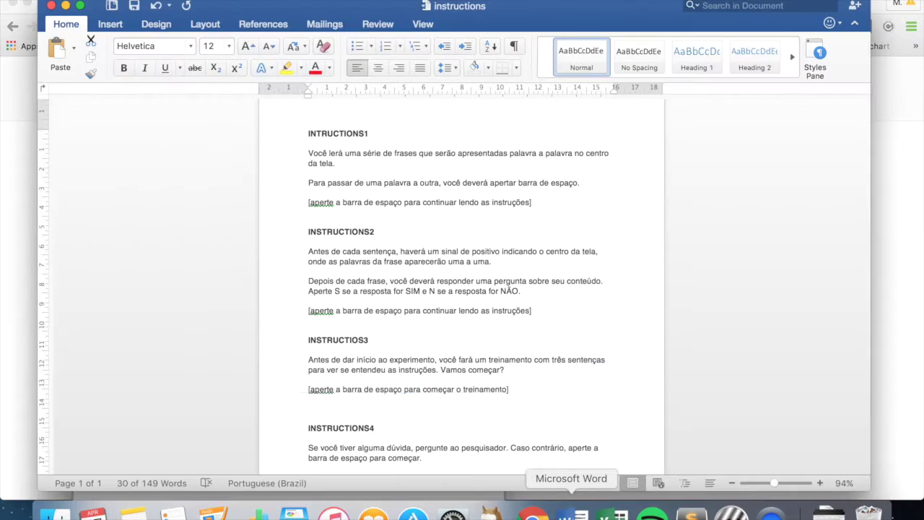
{"action": "left_click", "coordinate": [397, 186]}
{"action": "left_click_drag", "start_coordinate": [309, 153], "coordinate": [533, 203]}
Step: Switch back to PsychoPy, paste the copied instructions as the text of instrucoes_1, check them against the Word document and accept the component
{"action": "key", "text": "super+Tab"}
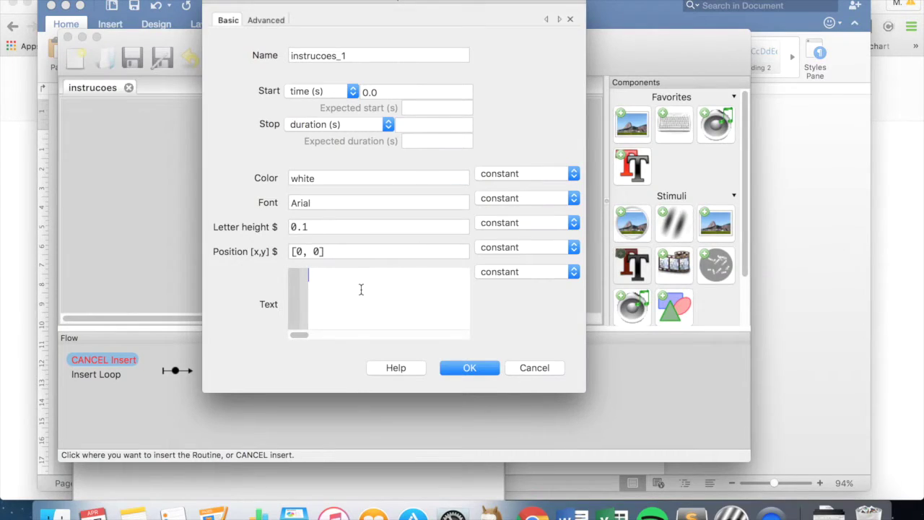
{"action": "key", "text": "super+v"}
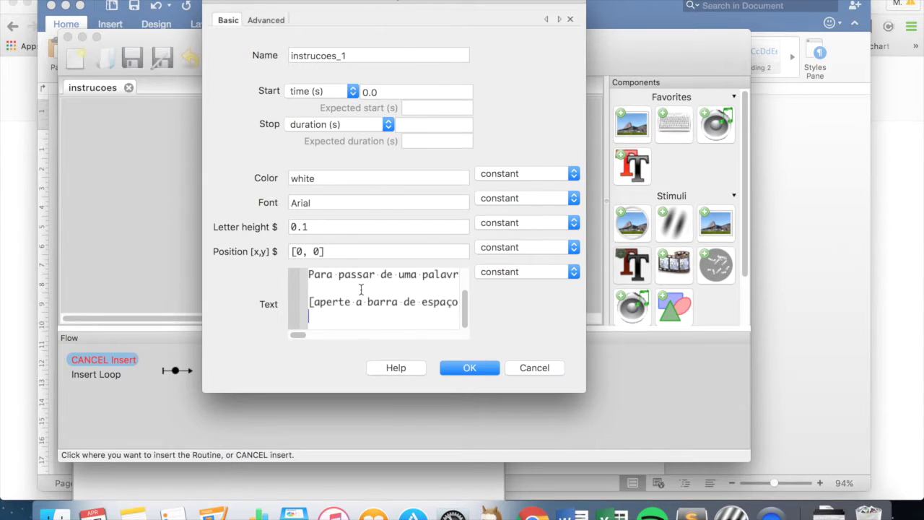
{"action": "key", "text": "End"}
{"action": "key", "text": "super+Tab"}
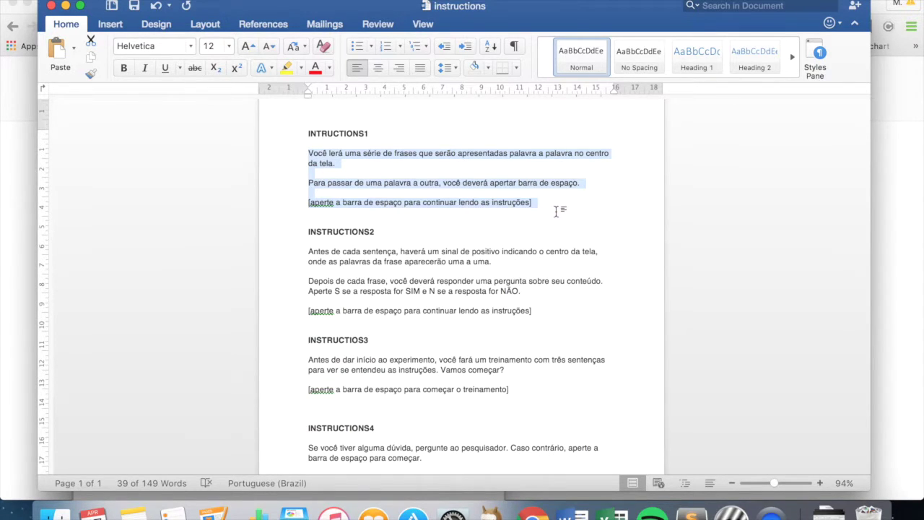
{"action": "key", "text": "super+Tab"}
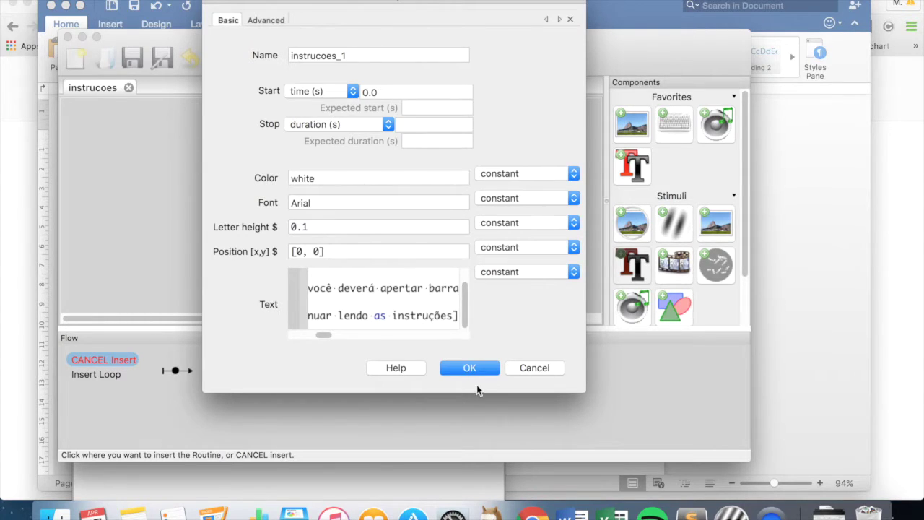
{"action": "left_click", "coordinate": [474, 365]}
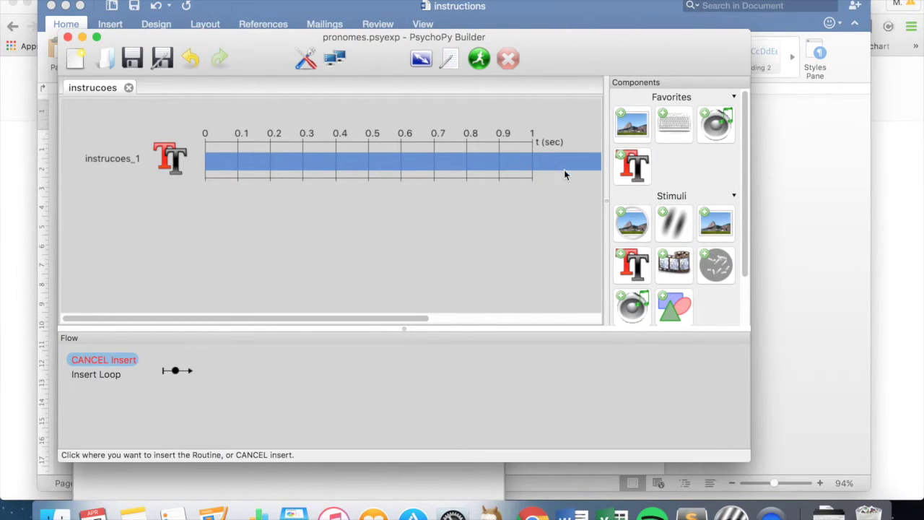
Step: Start a new Keyboard response component for the instrucoes routine
{"action": "scroll", "coordinate": [419, 268], "scroll_direction": "right", "scroll_amount": 5}
{"action": "scroll", "coordinate": [417, 270], "scroll_direction": "left", "scroll_amount": 5}
{"action": "left_click", "coordinate": [671, 195]}
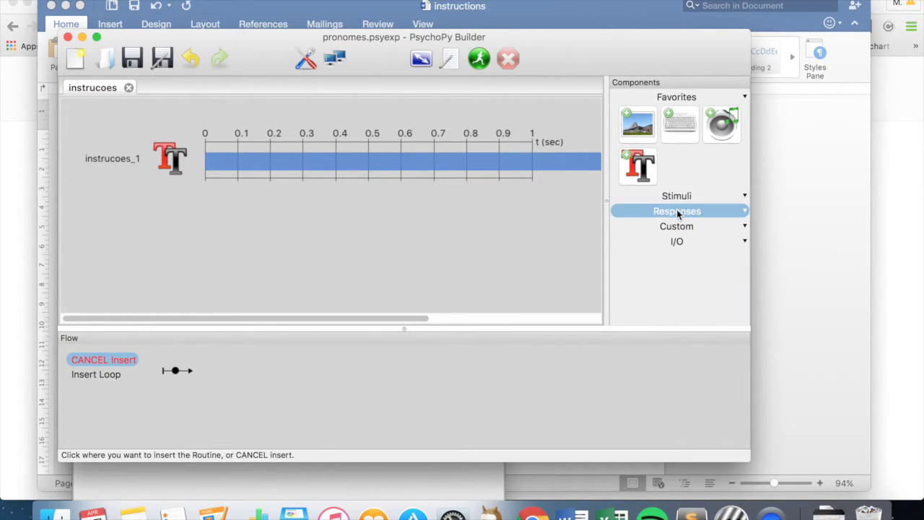
{"action": "left_click", "coordinate": [677, 211]}
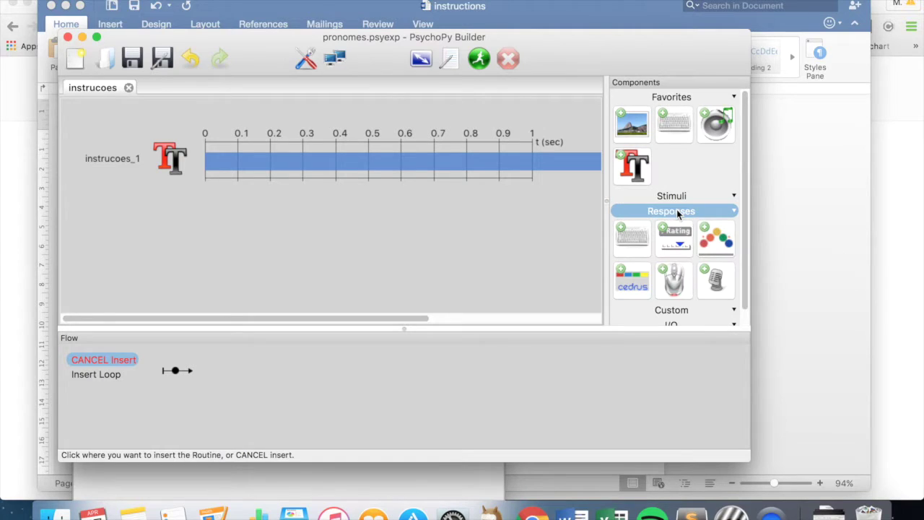
{"action": "left_click", "coordinate": [632, 238]}
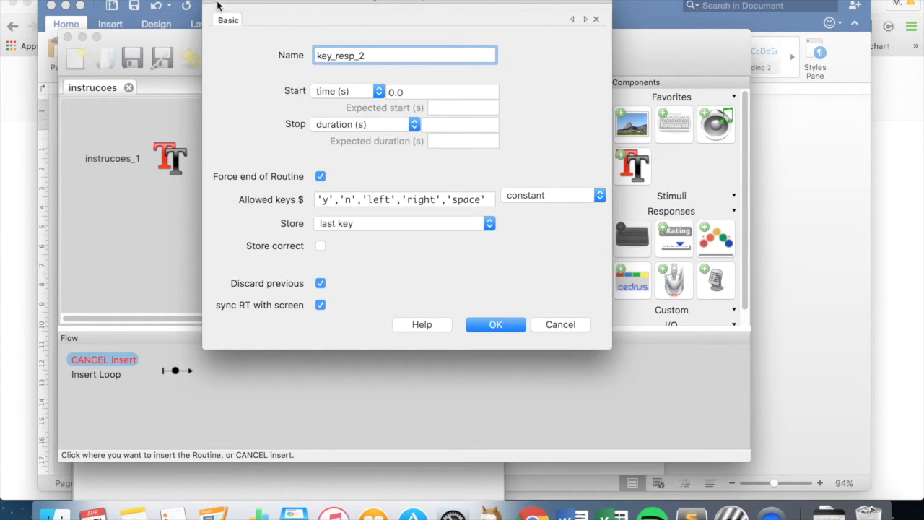
{"action": "left_click", "coordinate": [214, 5]}
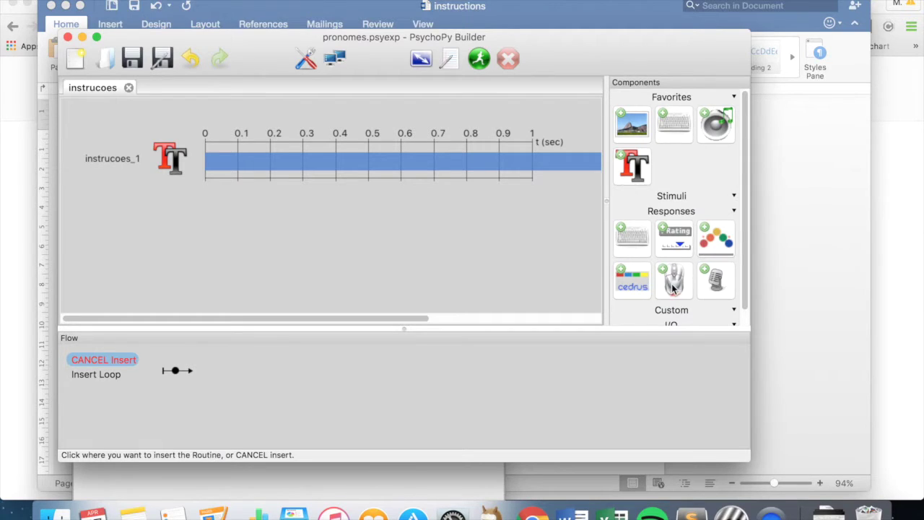
{"action": "left_click", "coordinate": [633, 239]}
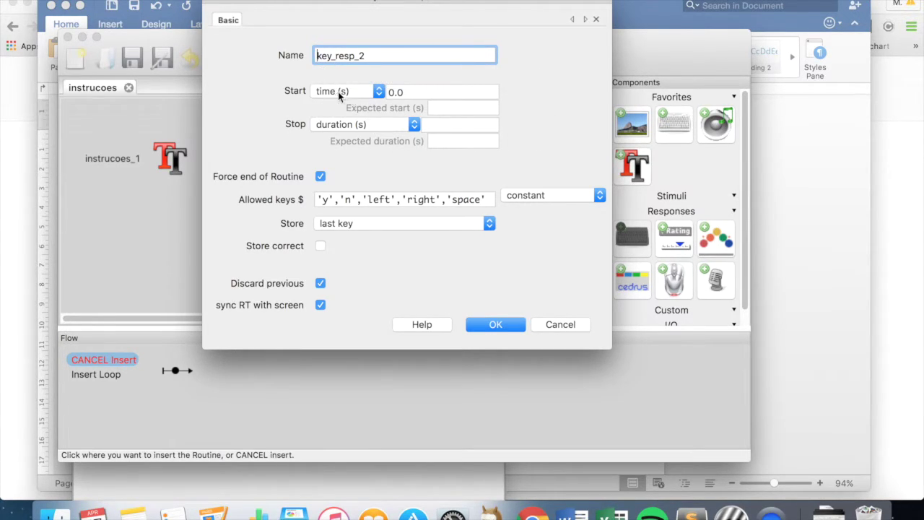
Step: Keep the keyboard response's start at 0.0 with no stop duration, and restrict its allowed keys to 'space'
{"action": "double_click", "coordinate": [399, 91]}
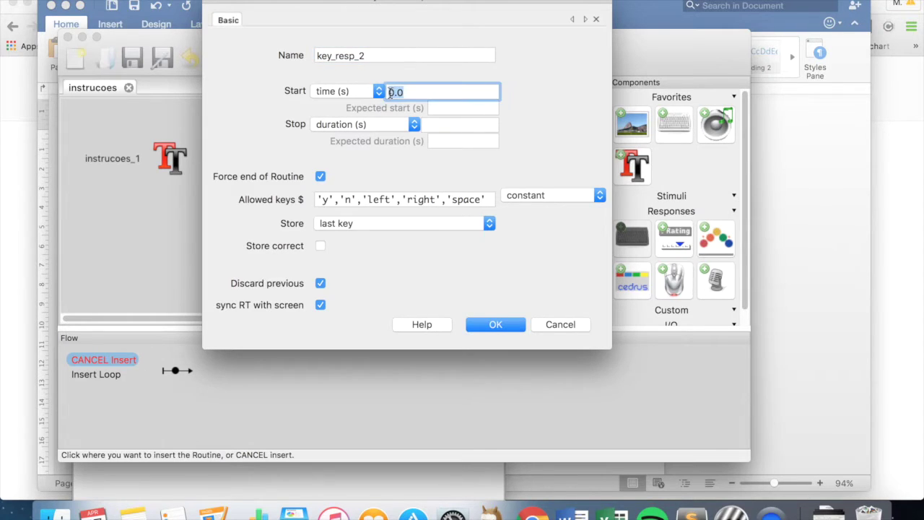
{"action": "left_click", "coordinate": [408, 90]}
{"action": "left_click", "coordinate": [444, 127]}
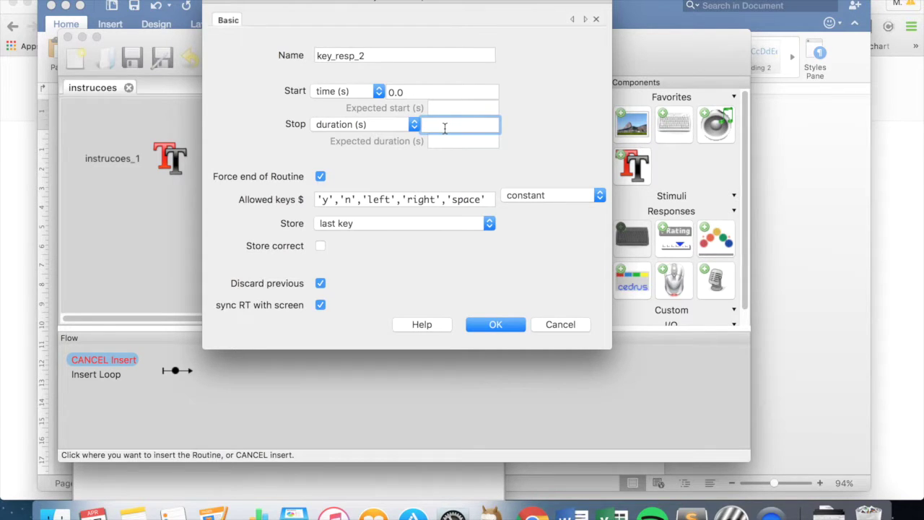
{"action": "left_click", "coordinate": [329, 201]}
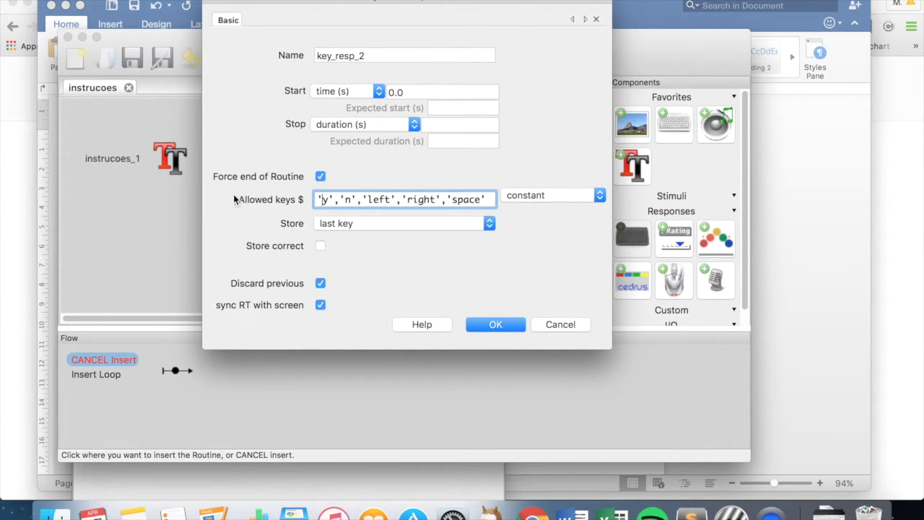
{"action": "left_click_drag", "start_coordinate": [447, 202], "coordinate": [315, 204]}
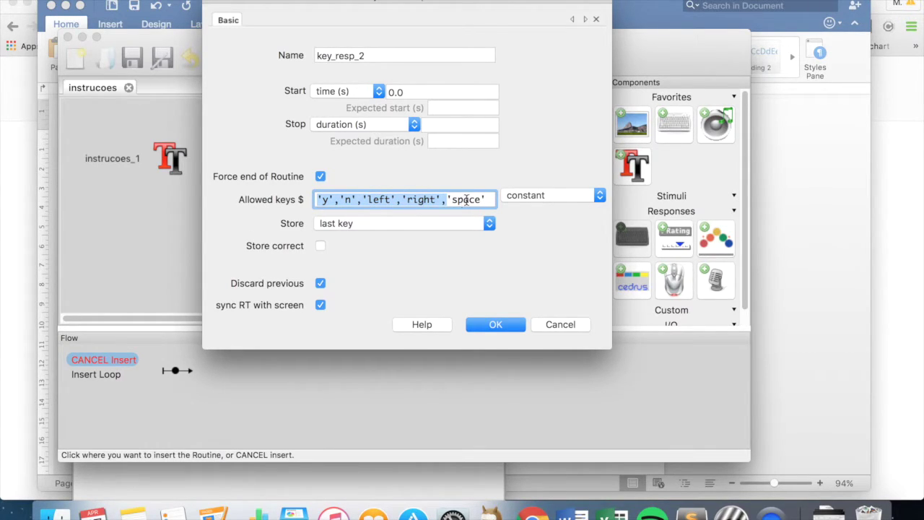
{"action": "key", "text": "BackSpace"}
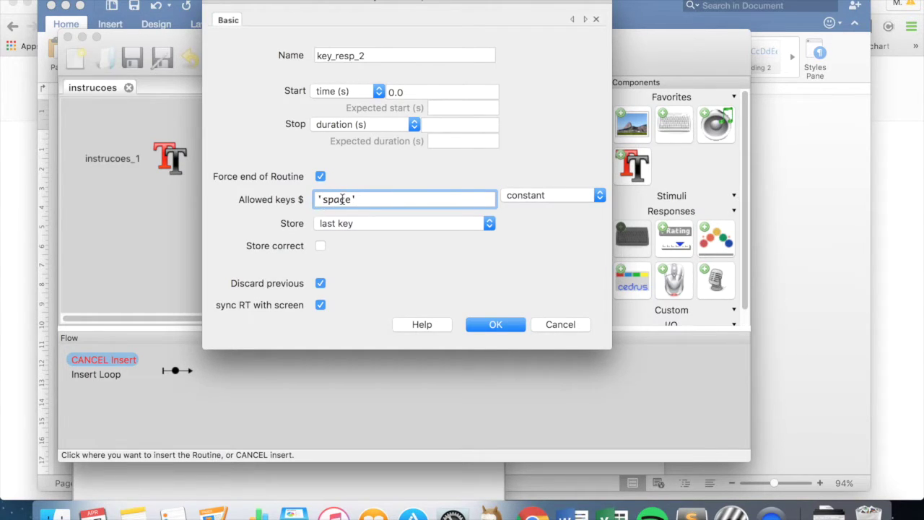
Step: Set the keyboard response to store nothing, keeping 'space' as its only allowed key, and accept the component
{"action": "left_click_drag", "start_coordinate": [356, 200], "coordinate": [322, 199]}
{"action": "left_click", "coordinate": [318, 200]}
{"action": "left_click", "coordinate": [384, 200]}
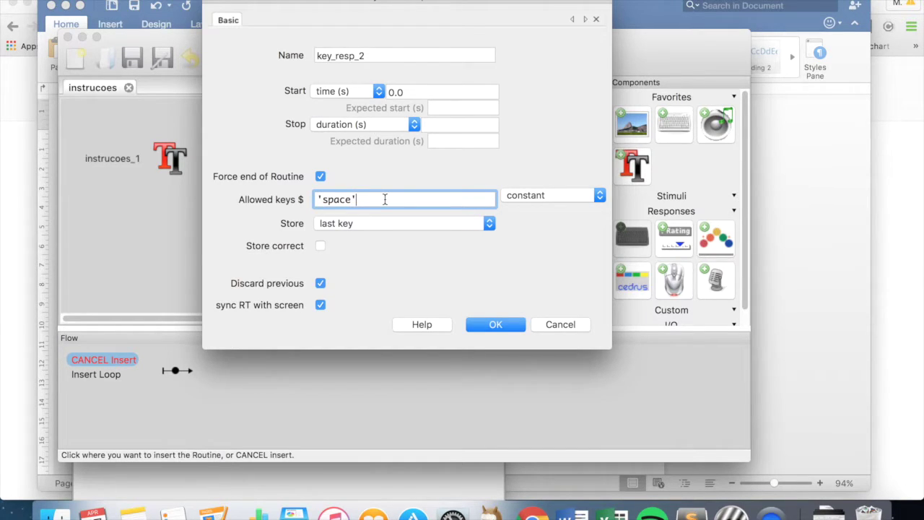
{"action": "left_click", "coordinate": [345, 225]}
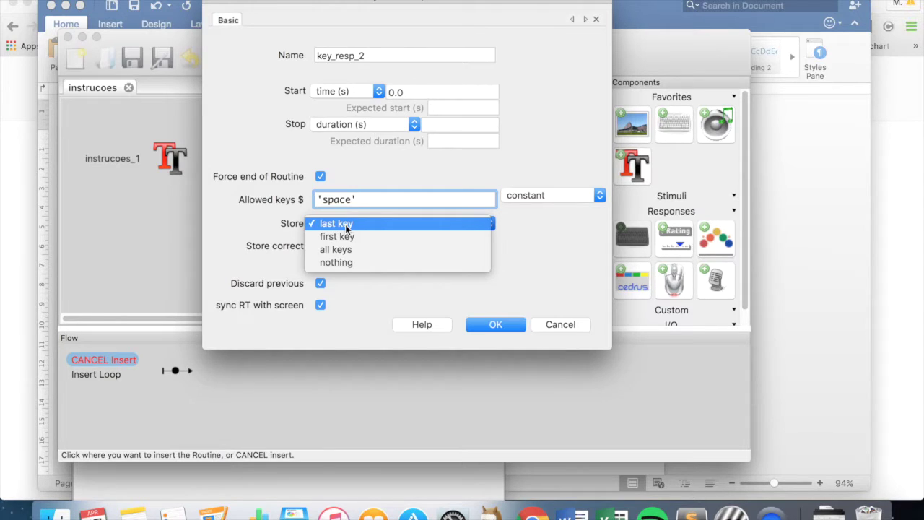
{"action": "left_click", "coordinate": [342, 263]}
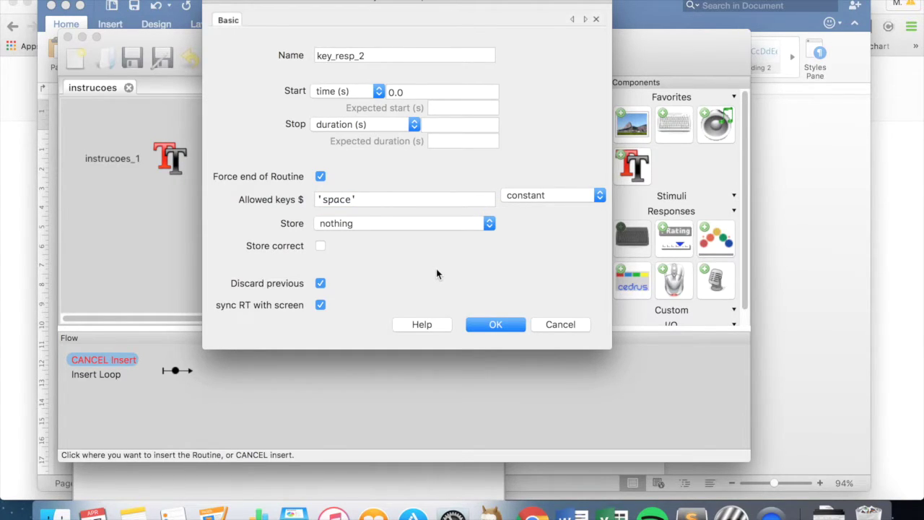
{"action": "left_click", "coordinate": [494, 324]}
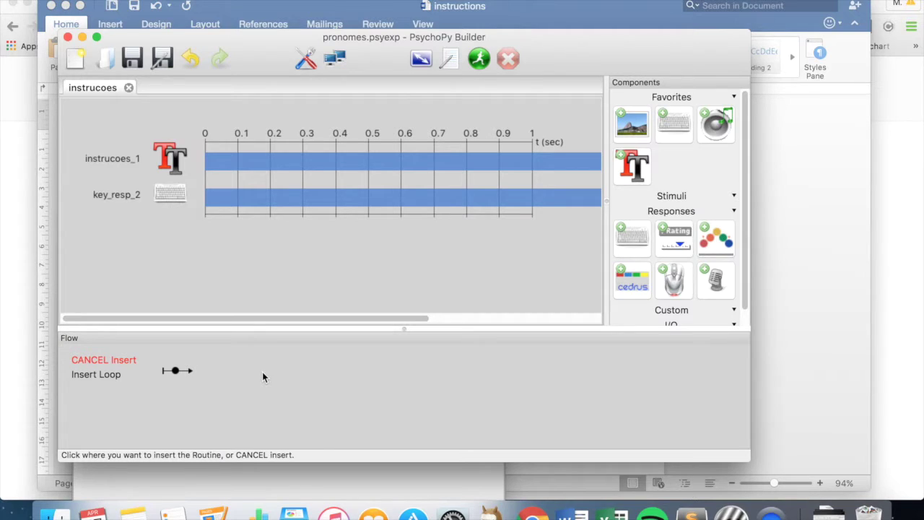
Step: Place the instrucoes routine on the experiment's flow line
{"action": "left_click", "coordinate": [573, 514]}
{"action": "left_click", "coordinate": [349, 281]}
{"action": "left_click", "coordinate": [273, 379]}
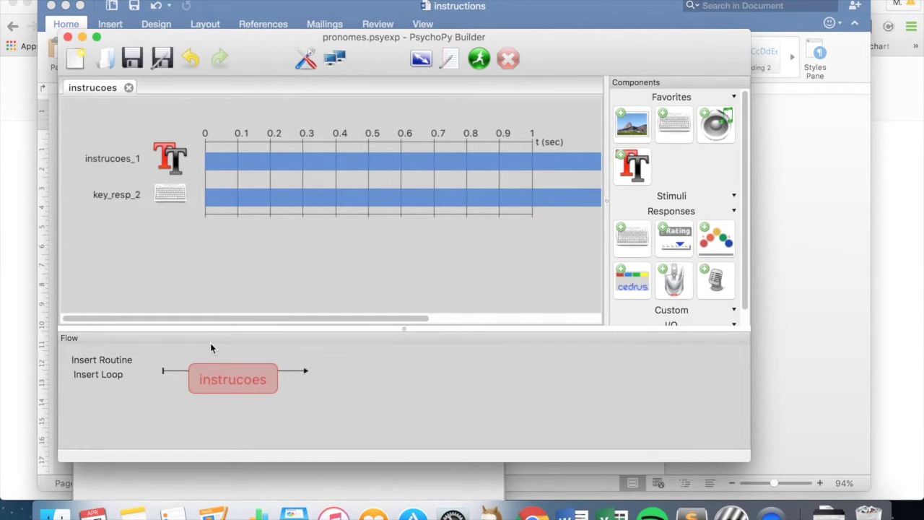
Step: Create a new routine named instrucoes2 and insert it in the flow directly after instrucoes
{"action": "left_click", "coordinate": [124, 357]}
{"action": "left_click", "coordinate": [103, 358]}
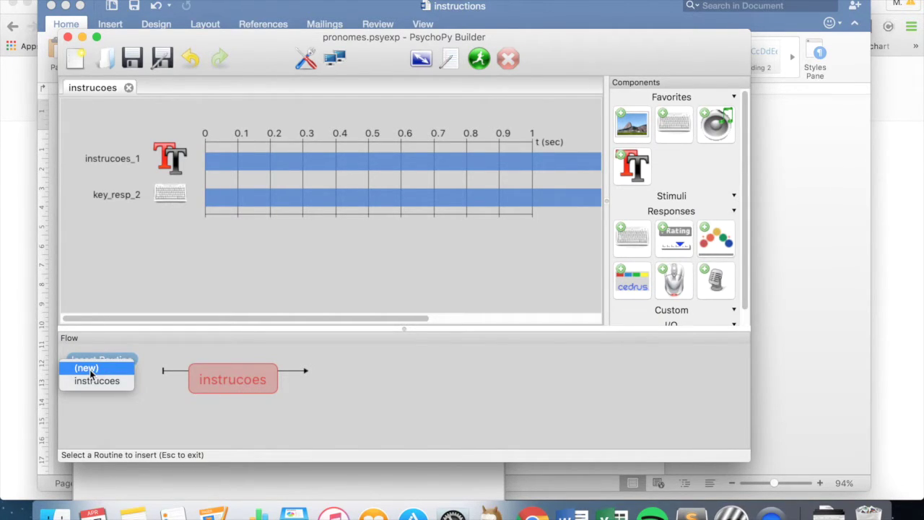
{"action": "left_click", "coordinate": [89, 370]}
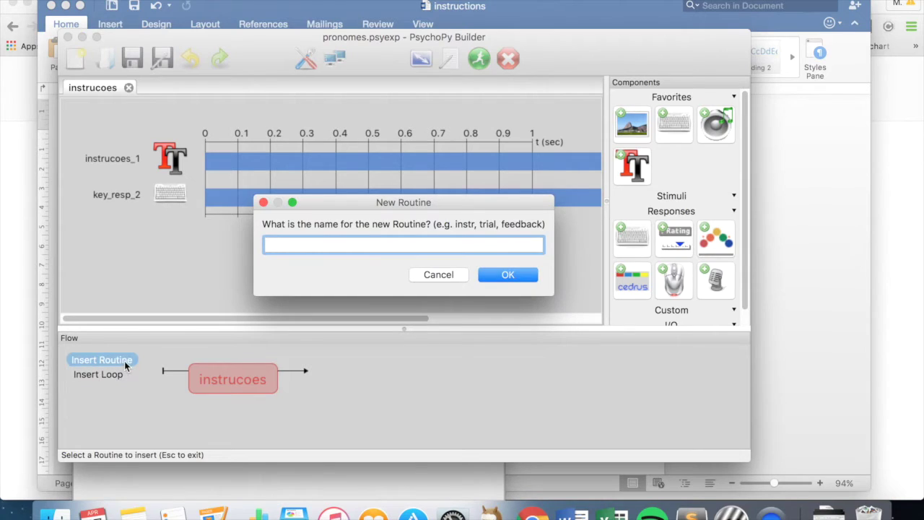
{"action": "type", "text": "instrucoes2"}
{"action": "key", "text": "Return"}
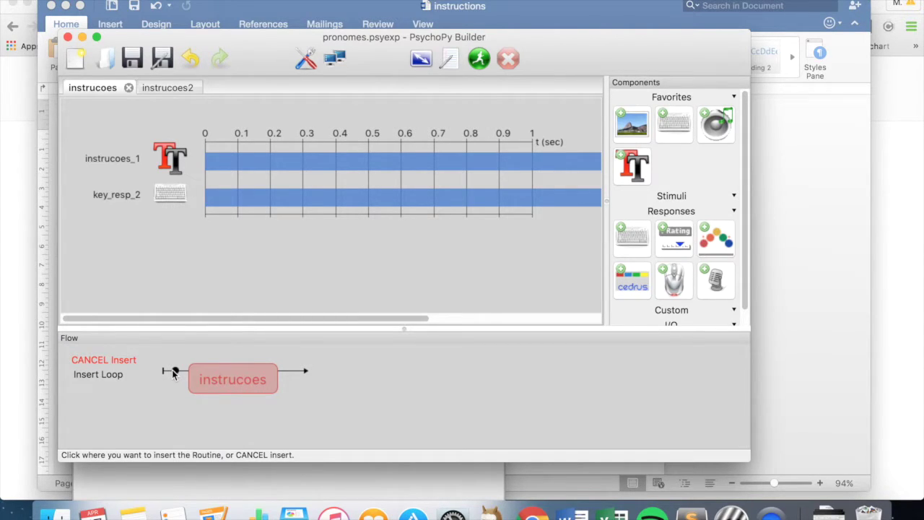
{"action": "left_click", "coordinate": [291, 371]}
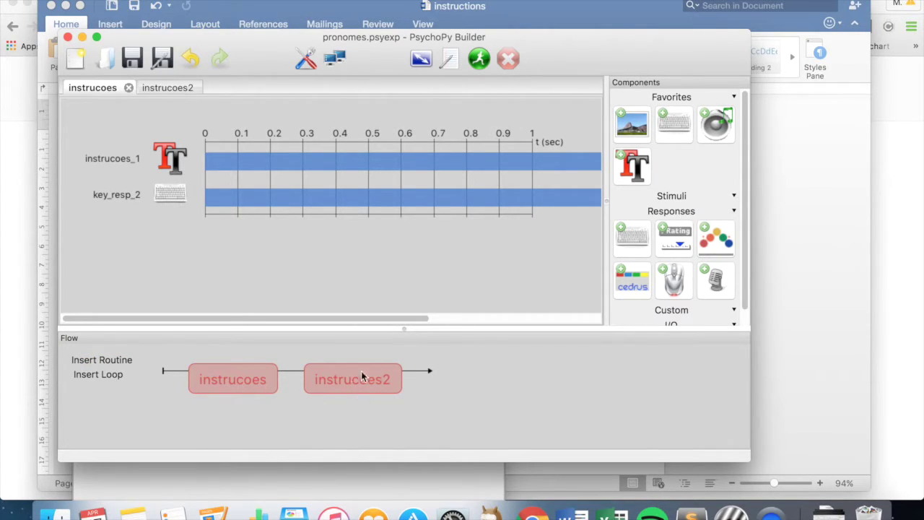
Step: Compare the contents of the instrucoes and instrucoes2 routines, ending on instrucoes2
{"action": "left_click", "coordinate": [348, 385]}
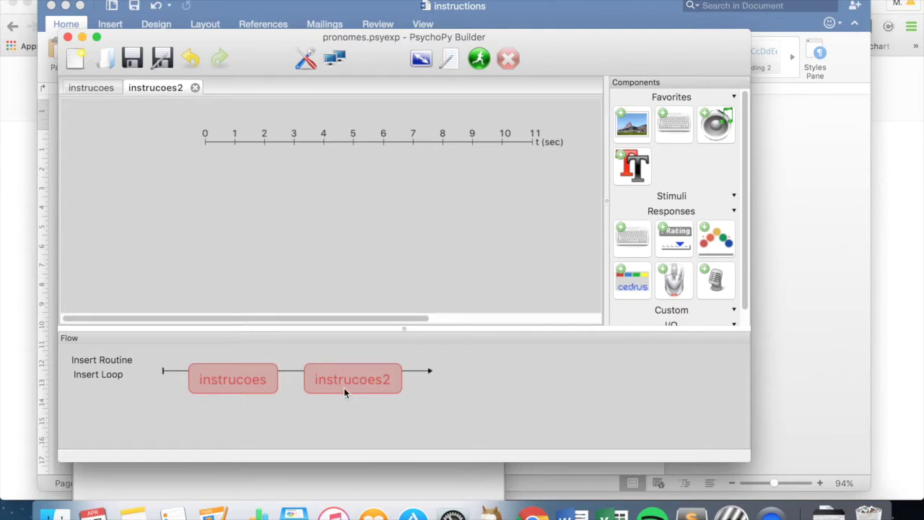
{"action": "left_click", "coordinate": [99, 87]}
{"action": "left_click", "coordinate": [151, 87]}
{"action": "left_click", "coordinate": [92, 88]}
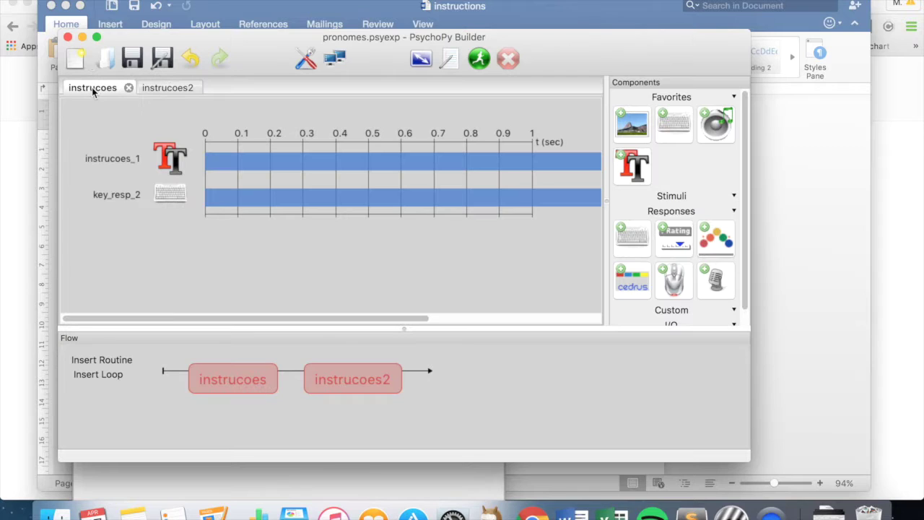
{"action": "left_click", "coordinate": [157, 89]}
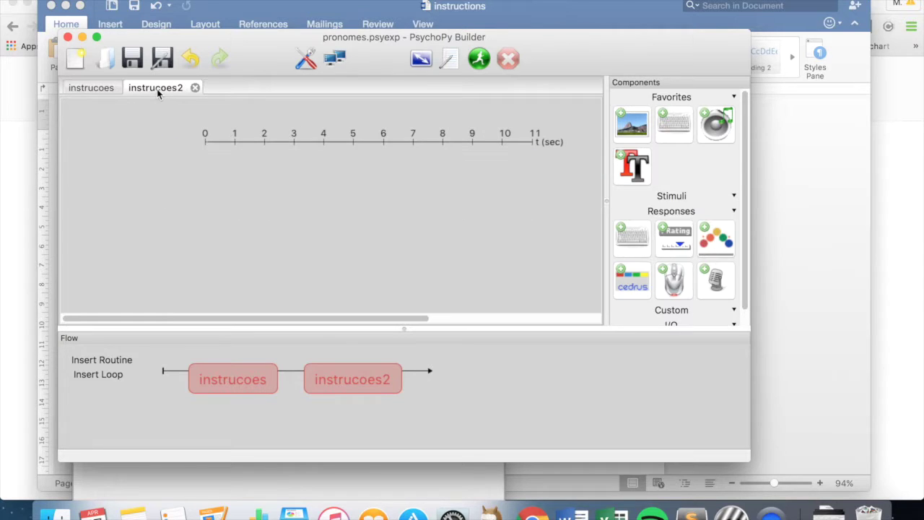
Step: Start a Text component named instrucoes_2 in the instrucoes2 routine and clear its stop duration
{"action": "left_click", "coordinate": [633, 165]}
{"action": "double_click", "coordinate": [314, 55]}
{"action": "type", "text": "instruc"}
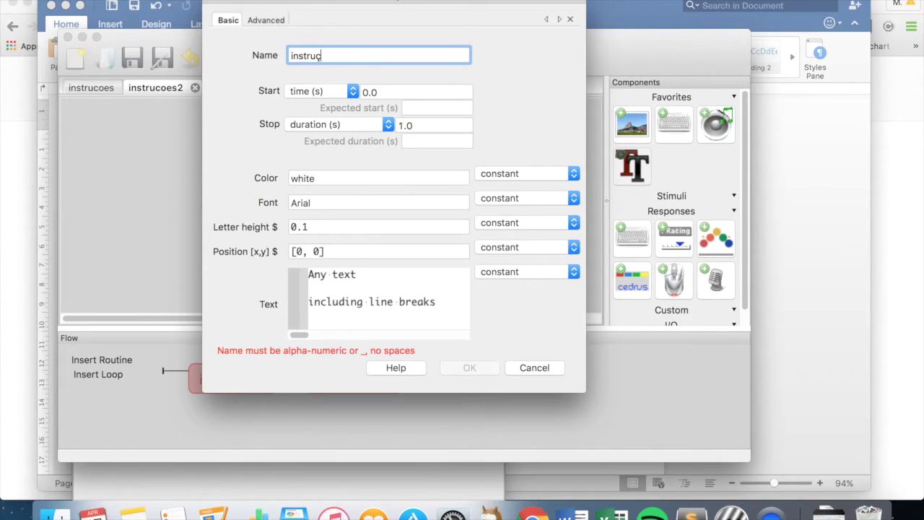
{"action": "type", "text": "oes"}
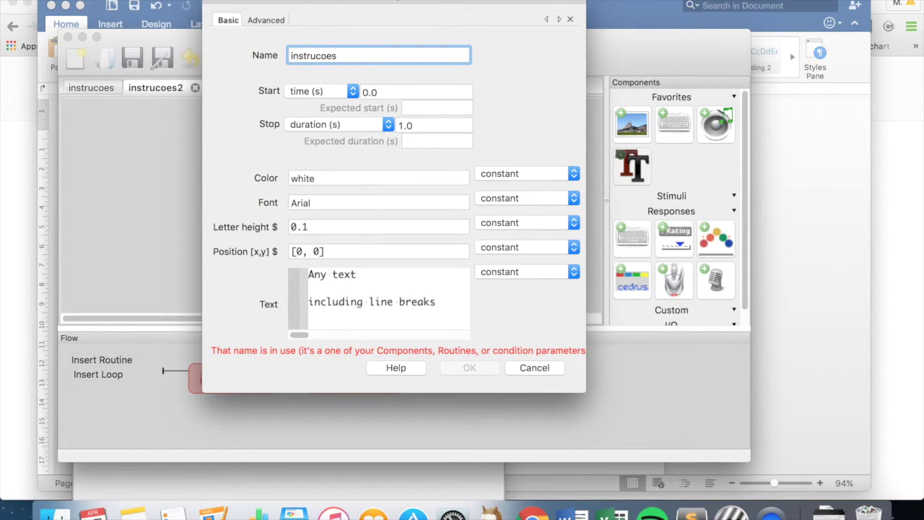
{"action": "type", "text": "_2"}
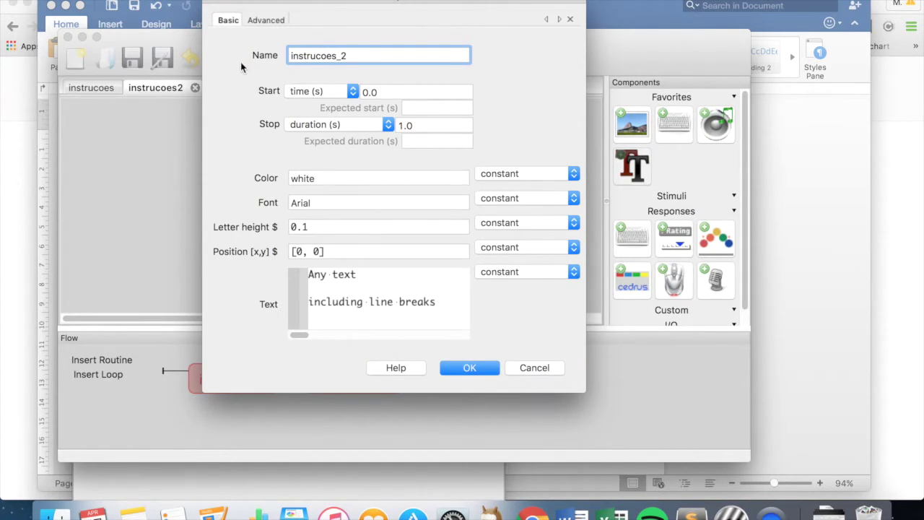
{"action": "left_click", "coordinate": [426, 125]}
{"action": "key", "text": "BackSpace"}
{"action": "key", "text": "BackSpace"}
{"action": "key", "text": "BackSpace"}
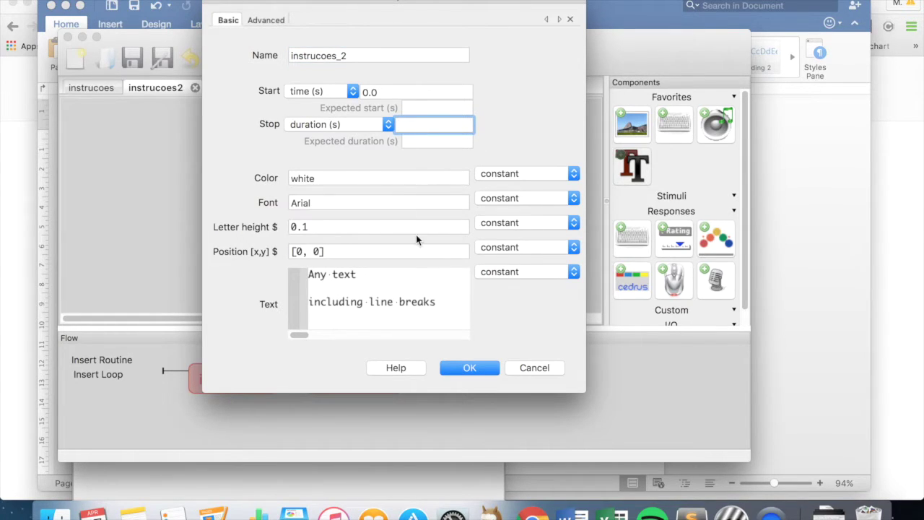
Step: Replace the placeholder text with the paragraphs under INSTRUCTIONS2 from the Word document, remove the trailing line break, and accept the component in PsychoPy
{"action": "left_click_drag", "start_coordinate": [444, 308], "coordinate": [295, 267]}
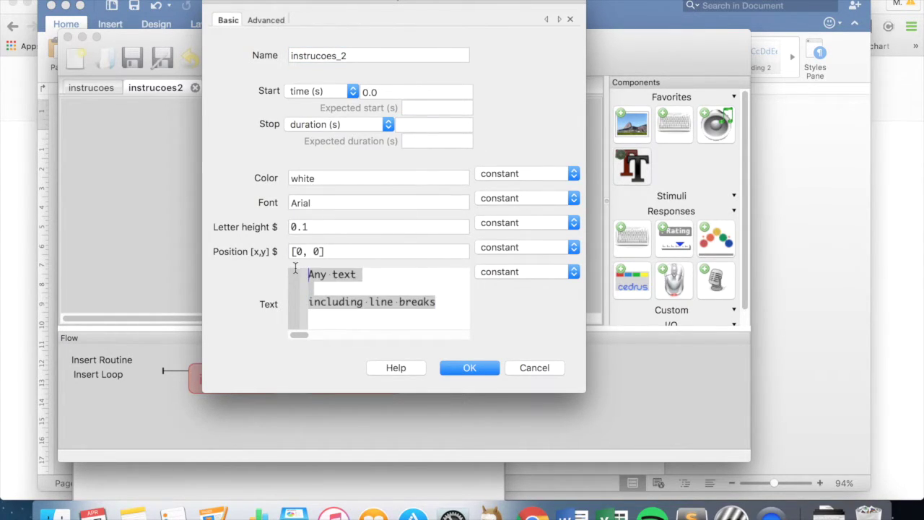
{"action": "key", "text": "BackSpace"}
{"action": "key", "text": "super+Tab"}
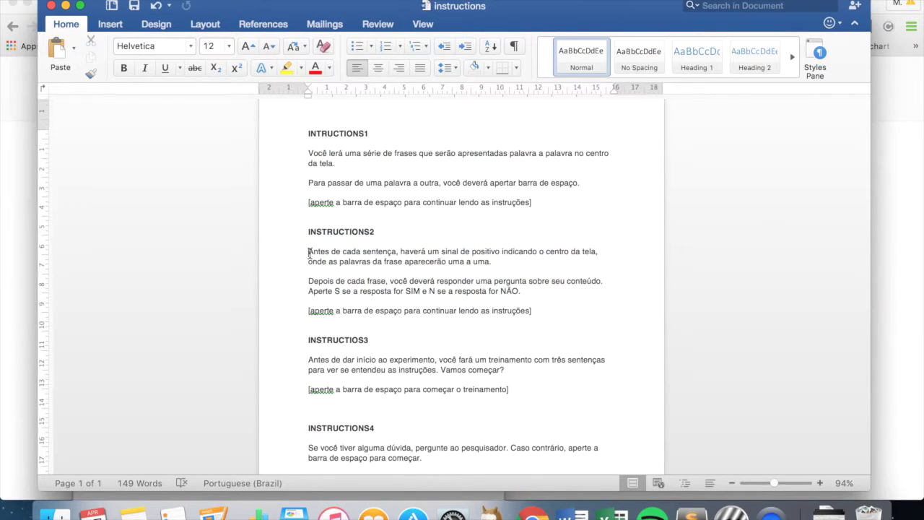
{"action": "left_click_drag", "start_coordinate": [309, 252], "coordinate": [546, 315]}
{"action": "key", "text": "super+c"}
{"action": "key", "text": "super+Tab"}
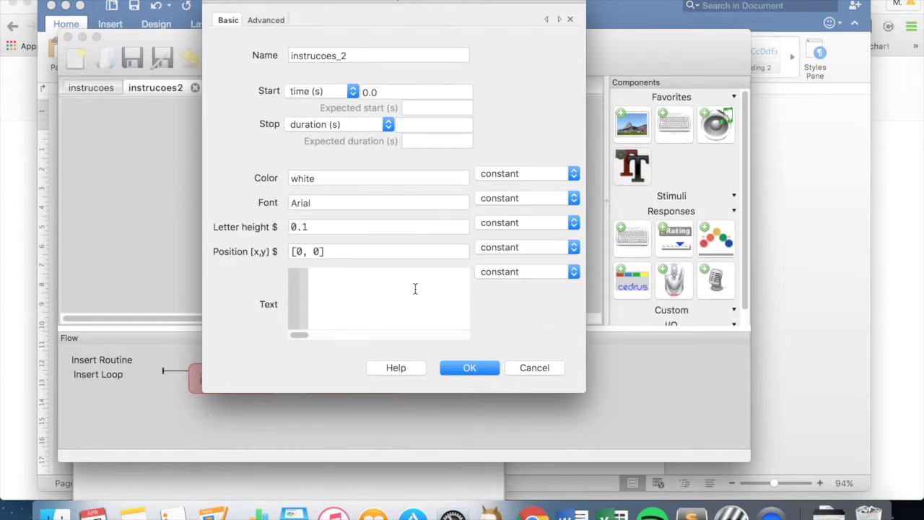
{"action": "key", "text": "super+v"}
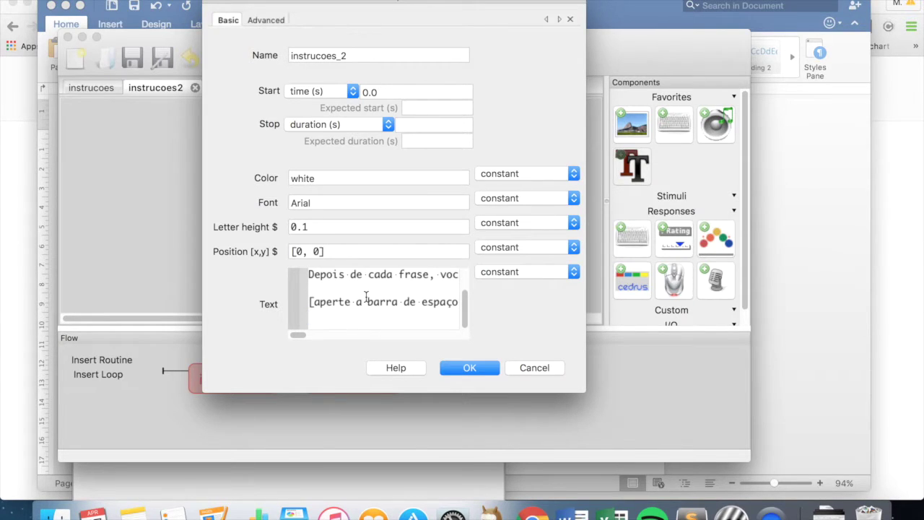
{"action": "key", "text": "BackSpace"}
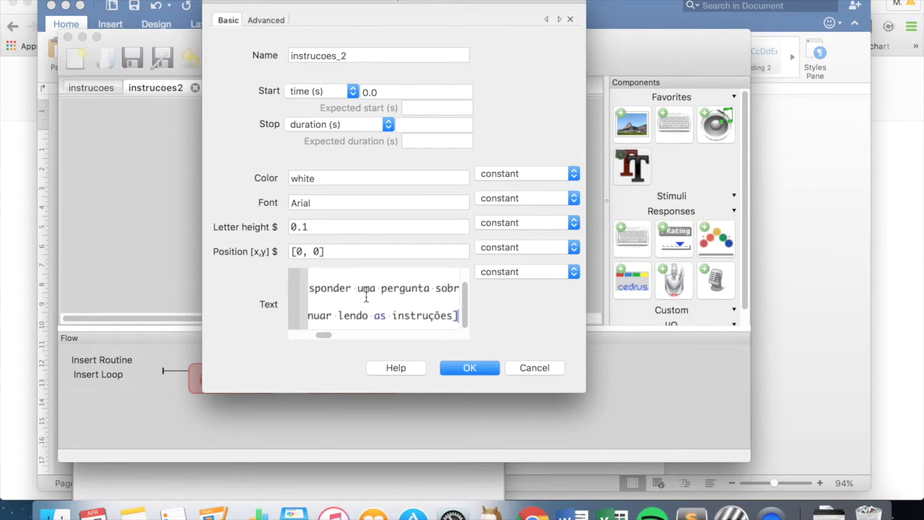
{"action": "left_click", "coordinate": [468, 369]}
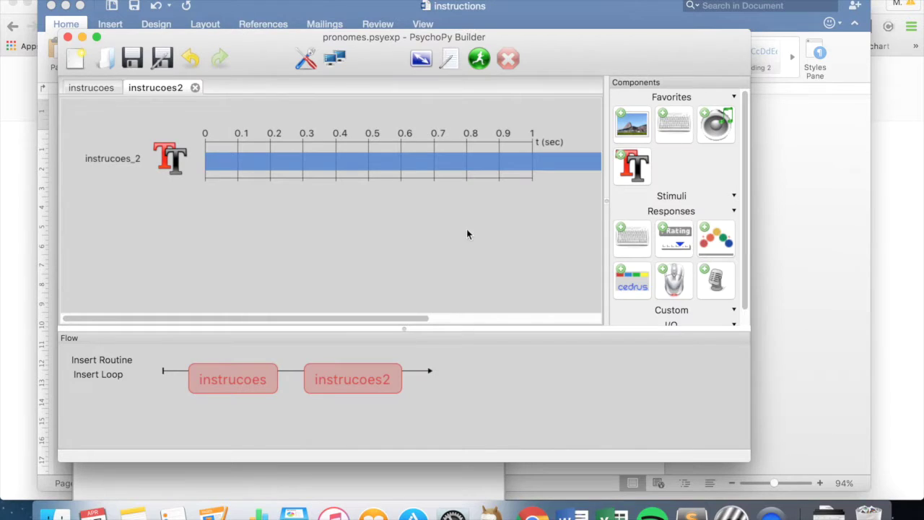
Step: Add a Keyboard response to the instrucoes2 routine that allows only 'space' and stores nothing
{"action": "left_click", "coordinate": [634, 240]}
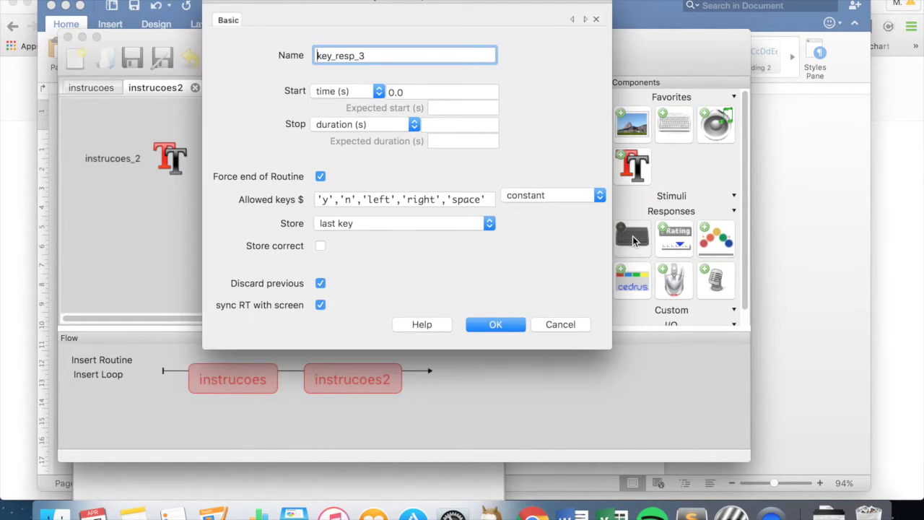
{"action": "left_click_drag", "start_coordinate": [449, 201], "coordinate": [307, 185]}
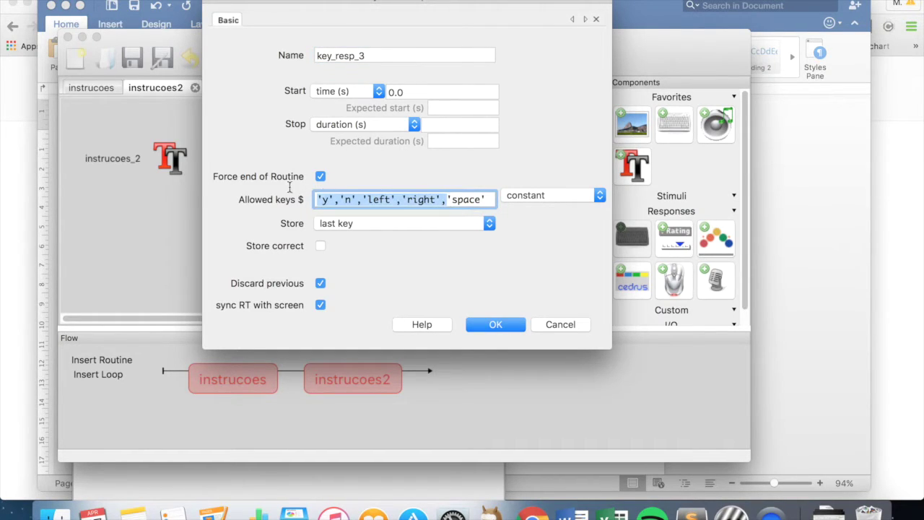
{"action": "key", "text": "BackSpace"}
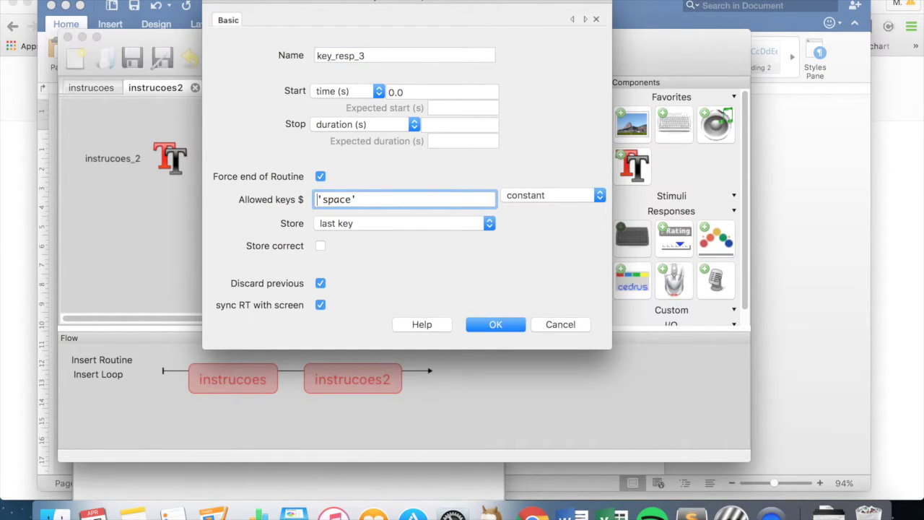
{"action": "left_click", "coordinate": [338, 223]}
{"action": "left_click", "coordinate": [340, 264]}
{"action": "left_click", "coordinate": [499, 324]}
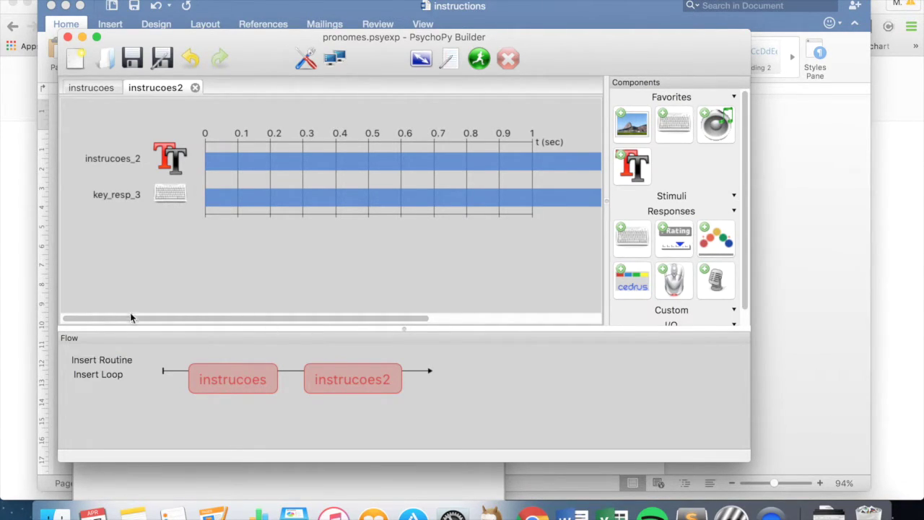
Step: Create a new routine named instrucoes3 and insert it at the end of the flow, after instrucoes2
{"action": "left_click", "coordinate": [112, 361]}
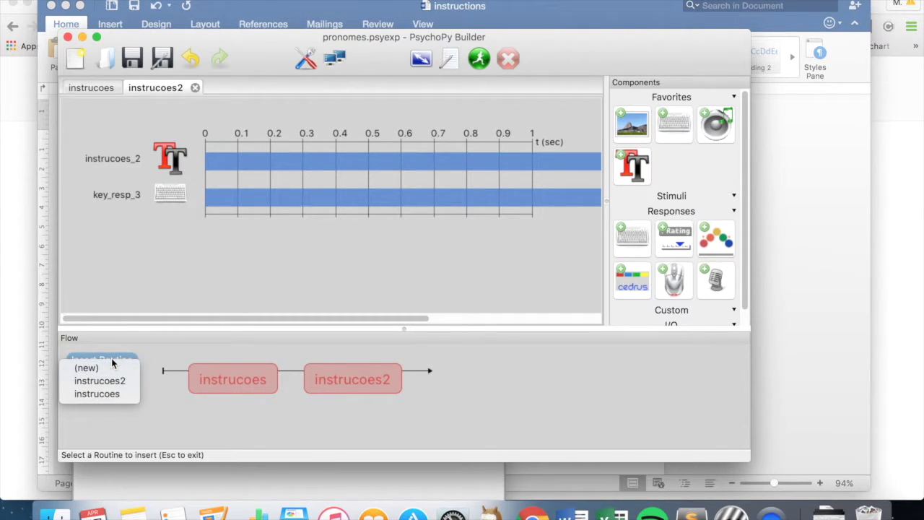
{"action": "left_click", "coordinate": [93, 369]}
{"action": "type", "text": "instrucoes"}
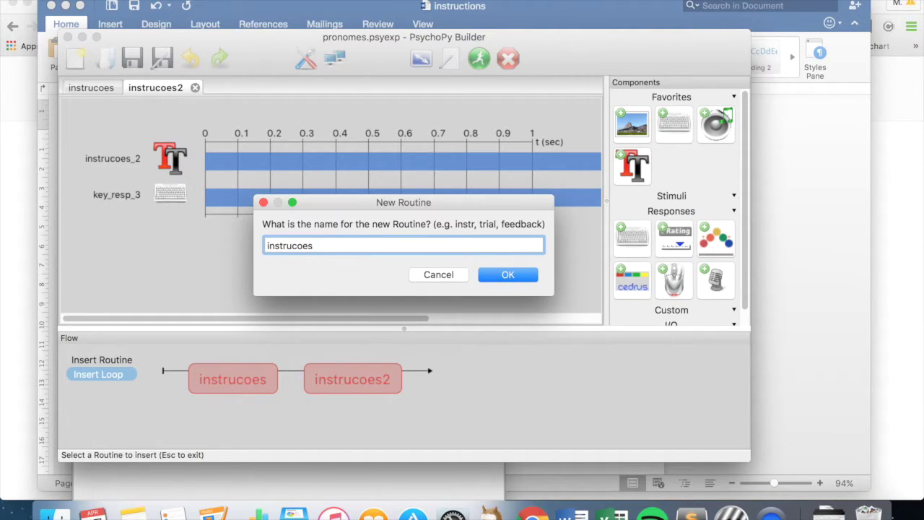
{"action": "type", "text": "3"}
{"action": "key", "text": "Return"}
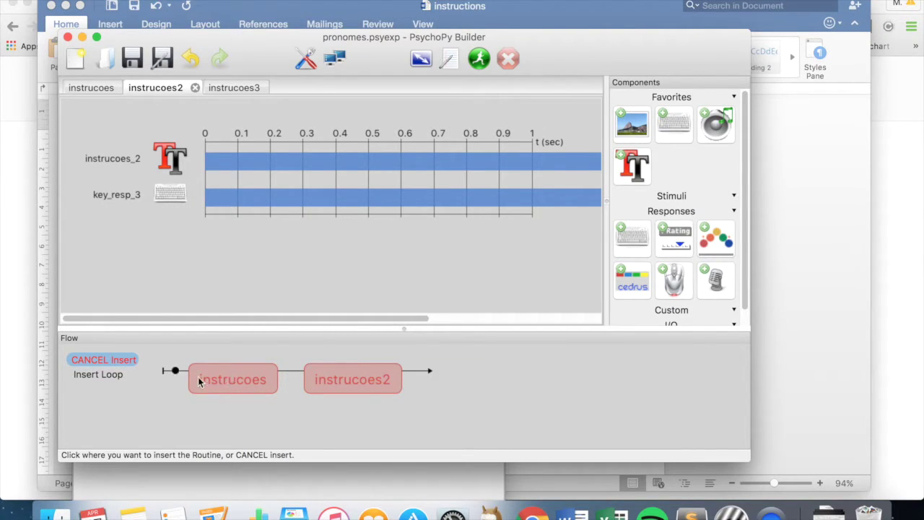
{"action": "left_click", "coordinate": [417, 372]}
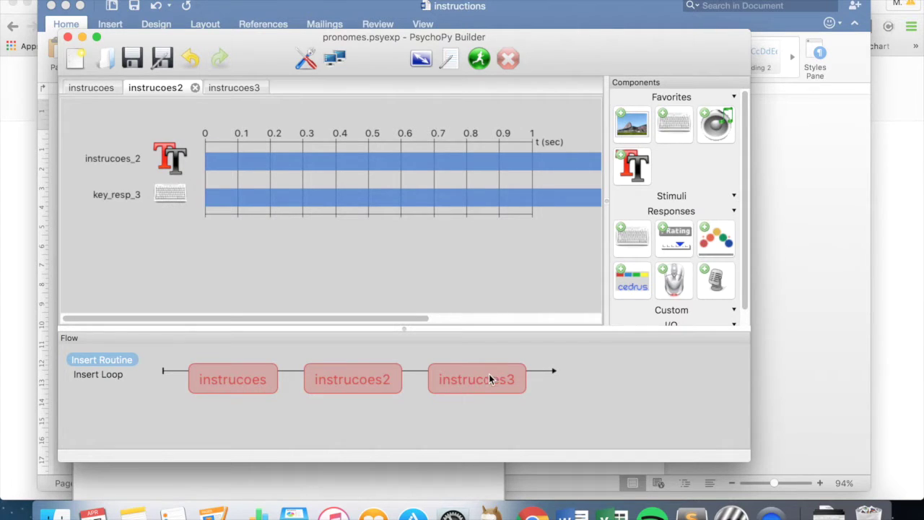
Step: Start a Text component named instrucoes_3 in the instrucoes3 routine and clear its stop duration
{"action": "left_click", "coordinate": [243, 88]}
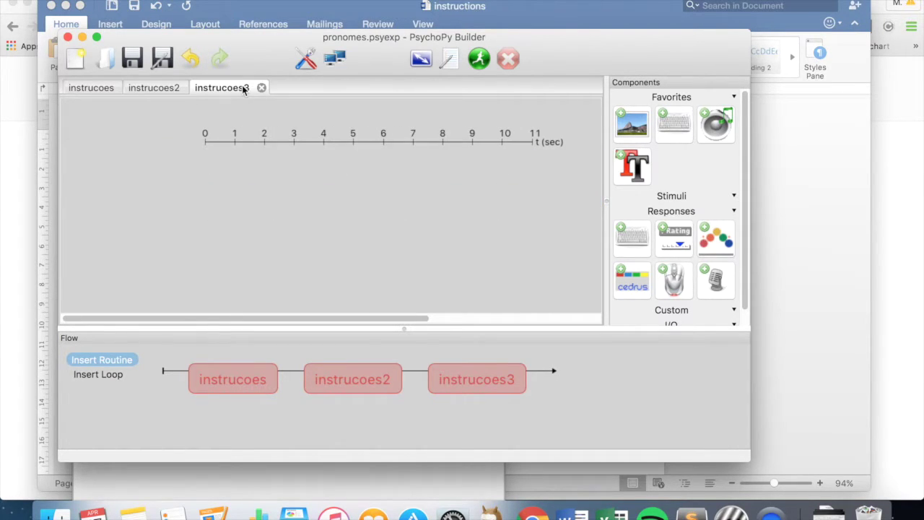
{"action": "left_click", "coordinate": [633, 167]}
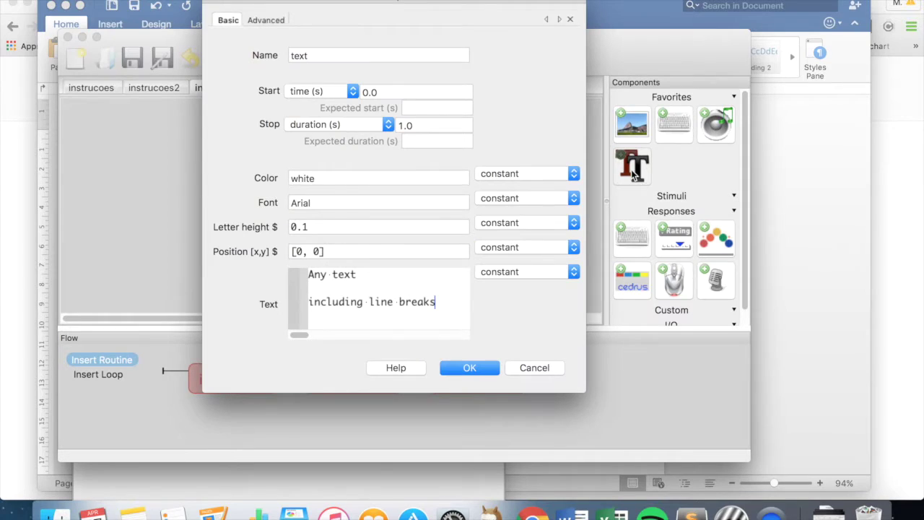
{"action": "left_click", "coordinate": [312, 56]}
{"action": "double_click", "coordinate": [312, 56]}
{"action": "type", "text": "inst"}
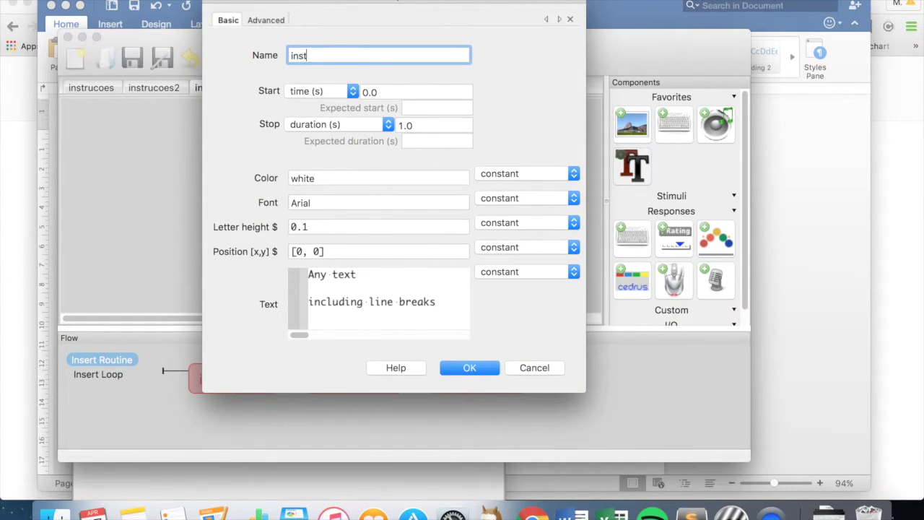
{"action": "type", "text": "rucoes_3"}
{"action": "left_click", "coordinate": [429, 133]}
{"action": "key", "text": "BackSpace"}
{"action": "key", "text": "BackSpace"}
{"action": "key", "text": "BackSpace"}
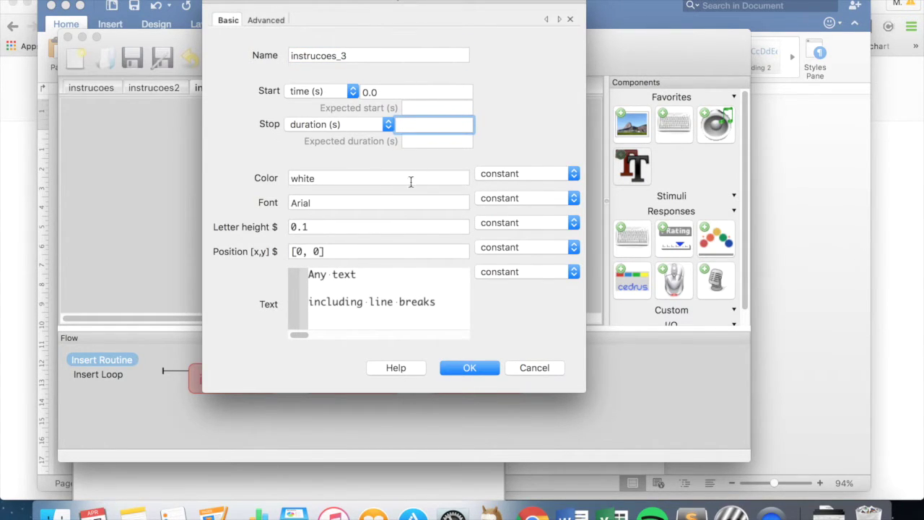
Step: Replace the placeholder text with the paragraphs under INSTRUCTIOS3 from the Word document, remove the trailing line break, and accept the component in PsychoPy
{"action": "key", "text": "super+Tab"}
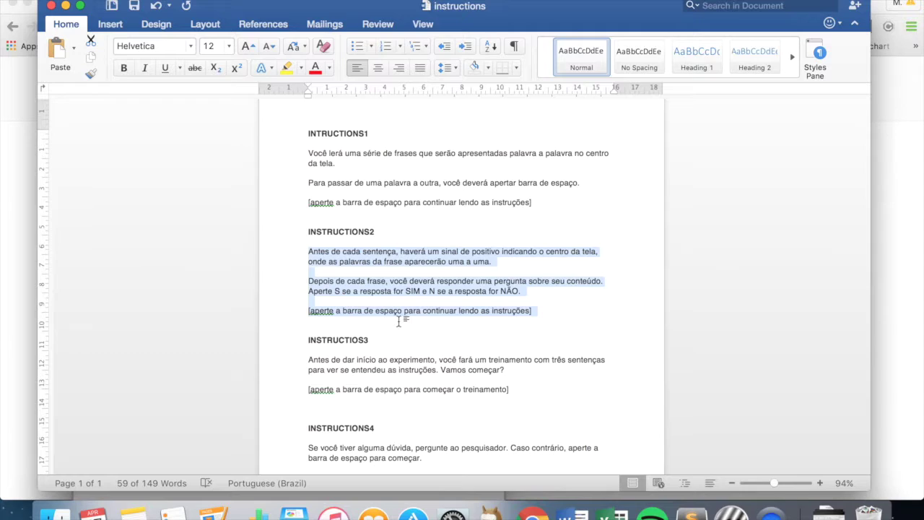
{"action": "double_click", "coordinate": [307, 359]}
{"action": "left_click_drag", "start_coordinate": [346, 367], "coordinate": [510, 388]}
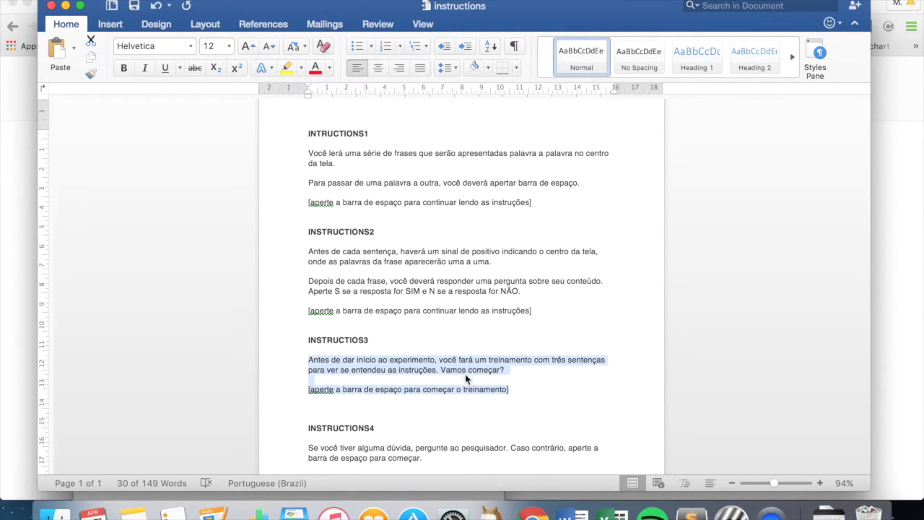
{"action": "key", "text": "super+Tab"}
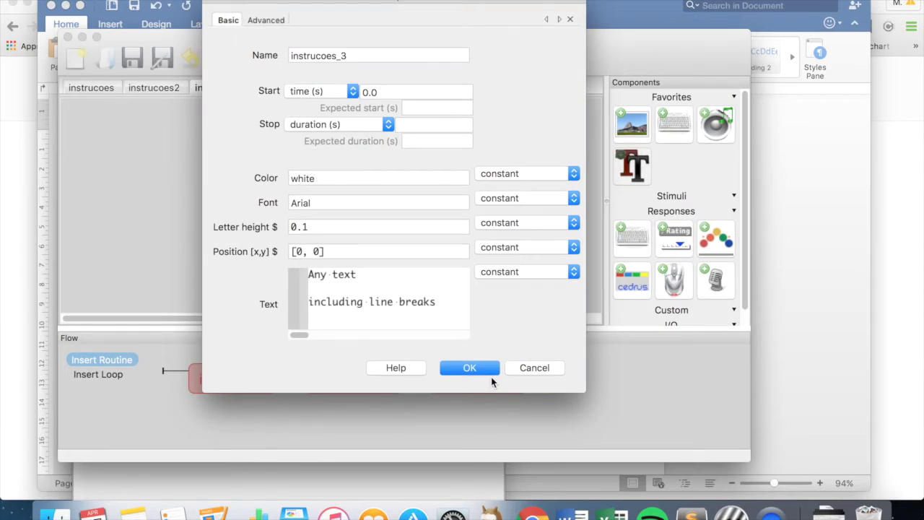
{"action": "left_click_drag", "start_coordinate": [442, 302], "coordinate": [294, 273]}
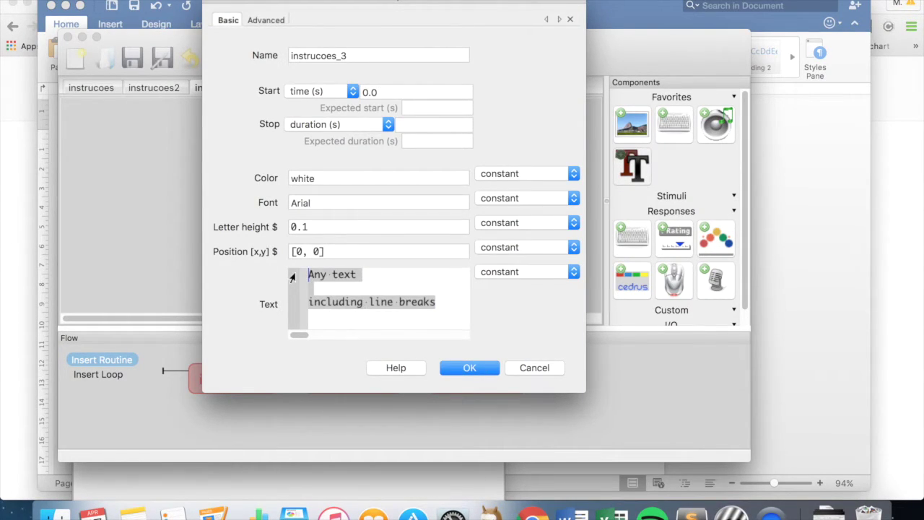
{"action": "key", "text": "super+v"}
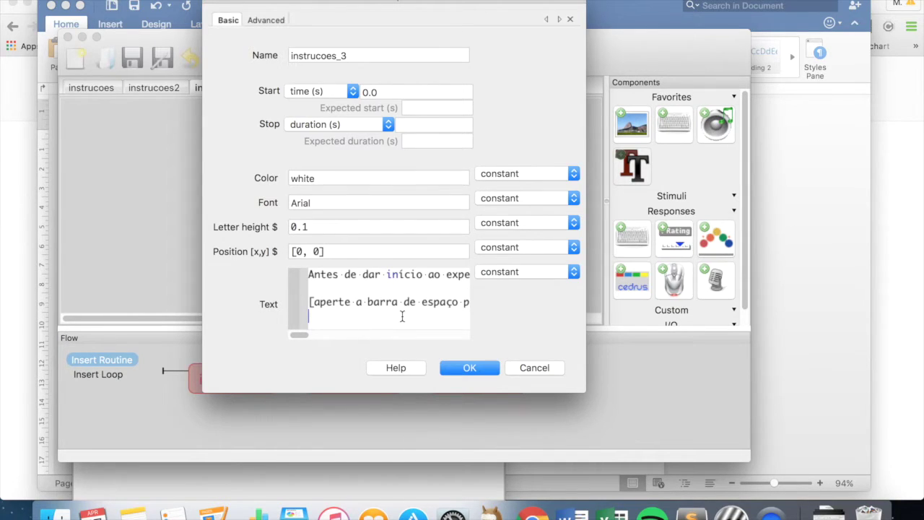
{"action": "key", "text": "BackSpace"}
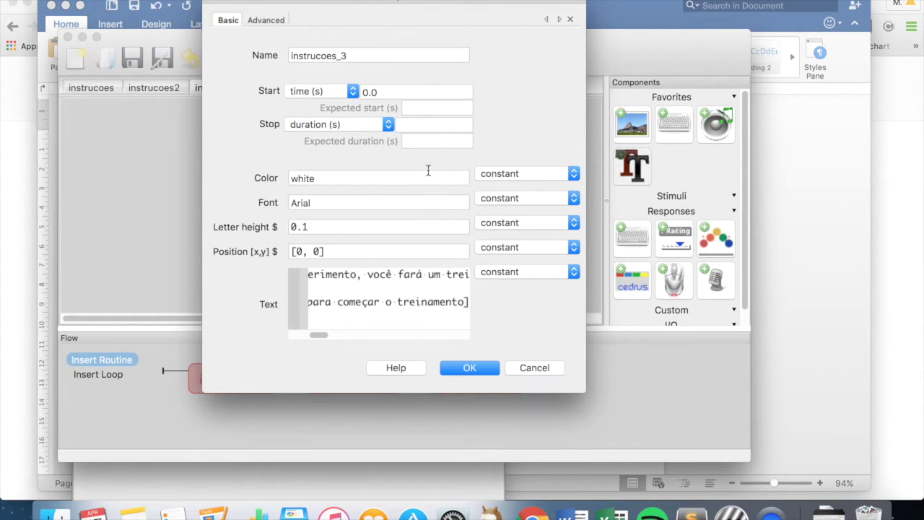
{"action": "left_click", "coordinate": [487, 369]}
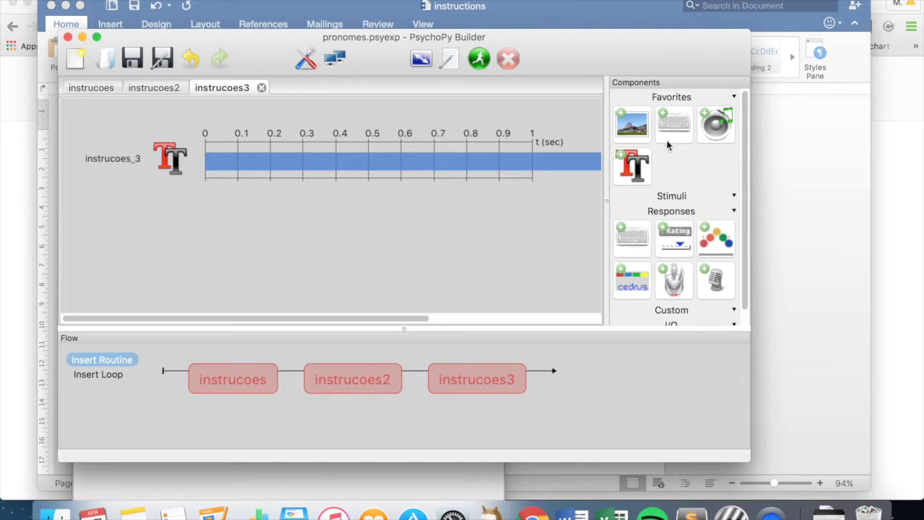
Step: Add a Keyboard response to the instrucoes3 routine that allows only 'space' and stores nothing
{"action": "left_click", "coordinate": [629, 245]}
{"action": "left_click_drag", "start_coordinate": [446, 199], "coordinate": [300, 200]}
{"action": "key", "text": "BackSpace"}
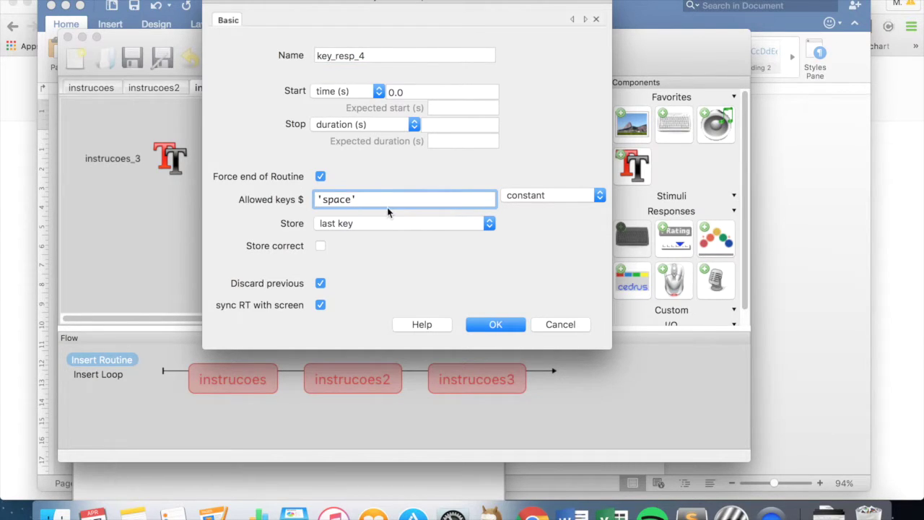
{"action": "left_click", "coordinate": [332, 224]}
{"action": "left_click", "coordinate": [335, 265]}
{"action": "left_click", "coordinate": [475, 325]}
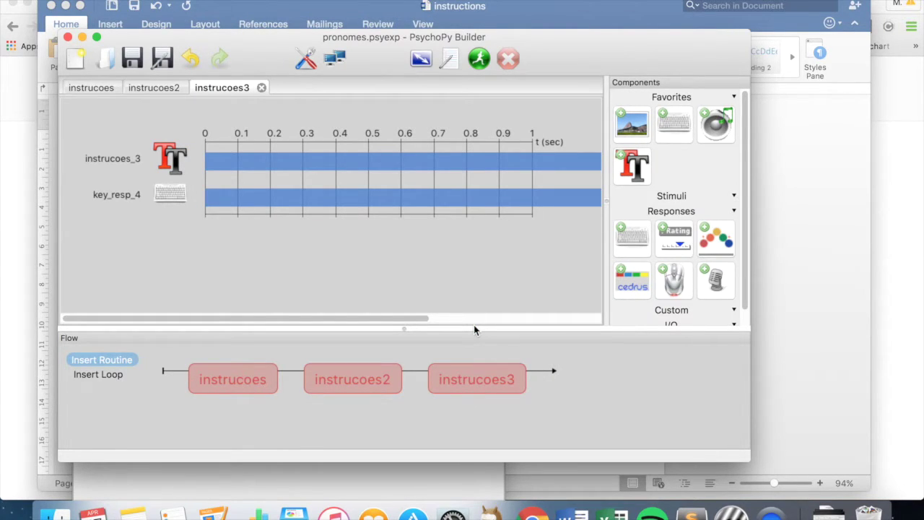
Step: Review the instrucoes, instrucoes2 and instrucoes3 routines in the flow
{"action": "left_click", "coordinate": [252, 380]}
{"action": "left_click", "coordinate": [312, 381]}
{"action": "left_click", "coordinate": [463, 382]}
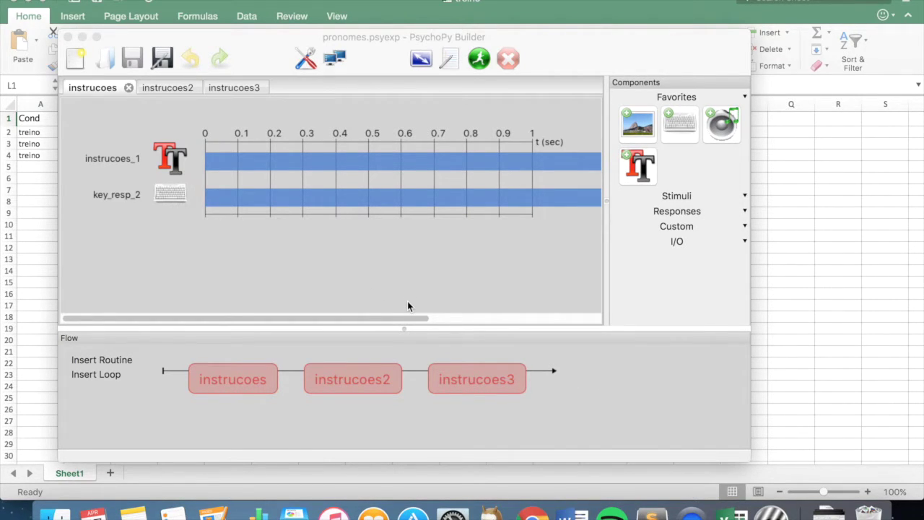
Step: Move the treino spreadsheet from the desktop into the pronomes folder and open it in Excel
{"action": "key", "text": "F11"}
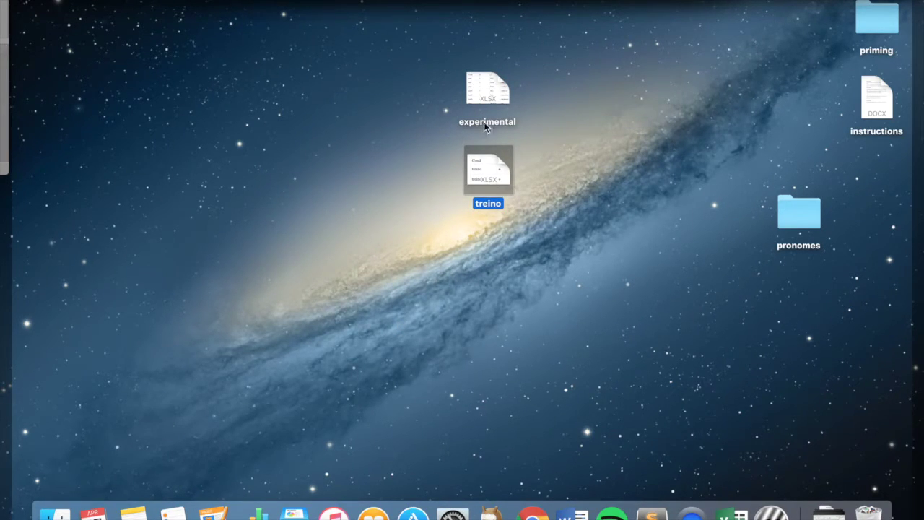
{"action": "left_click_drag", "start_coordinate": [476, 171], "coordinate": [790, 211]}
{"action": "double_click", "coordinate": [795, 214]}
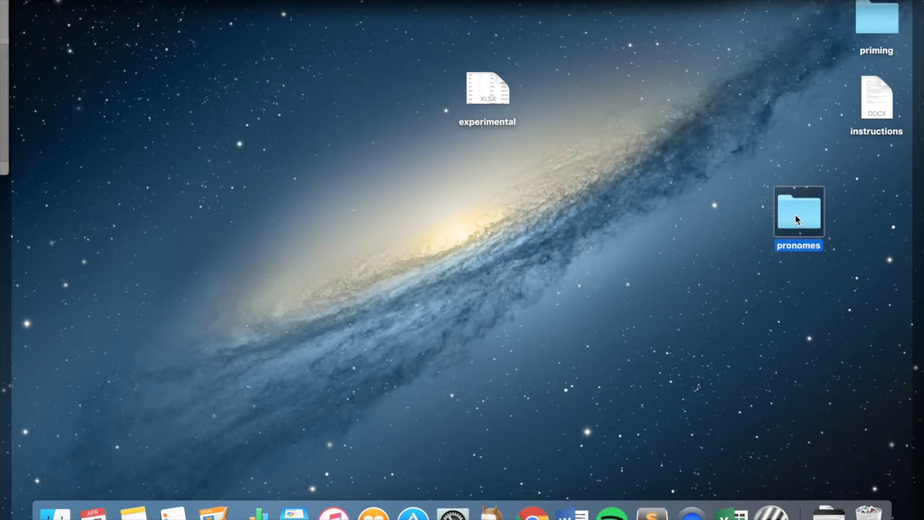
{"action": "left_click", "coordinate": [461, 100]}
{"action": "double_click", "coordinate": [453, 99]}
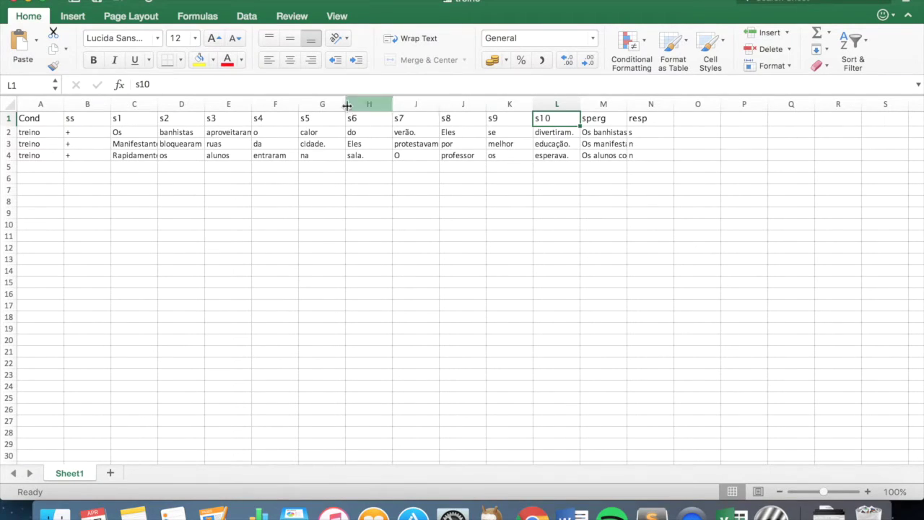
Step: Examine the first training sentence word by word across row 2, from the ss column through sperg to resp
{"action": "left_click", "coordinate": [90, 141]}
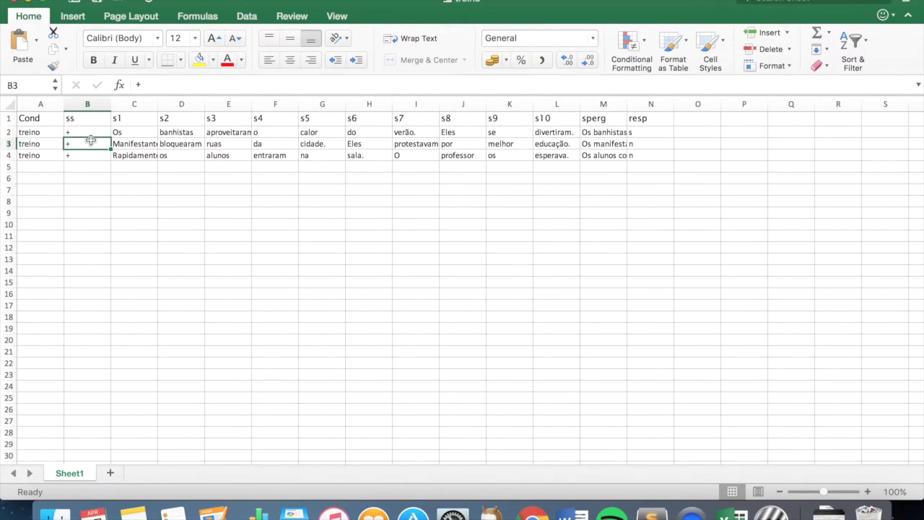
{"action": "key", "text": "Up"}
{"action": "key", "text": "Right"}
{"action": "key", "text": "Right"}
{"action": "key", "text": "Right"}
{"action": "key", "text": "Right"}
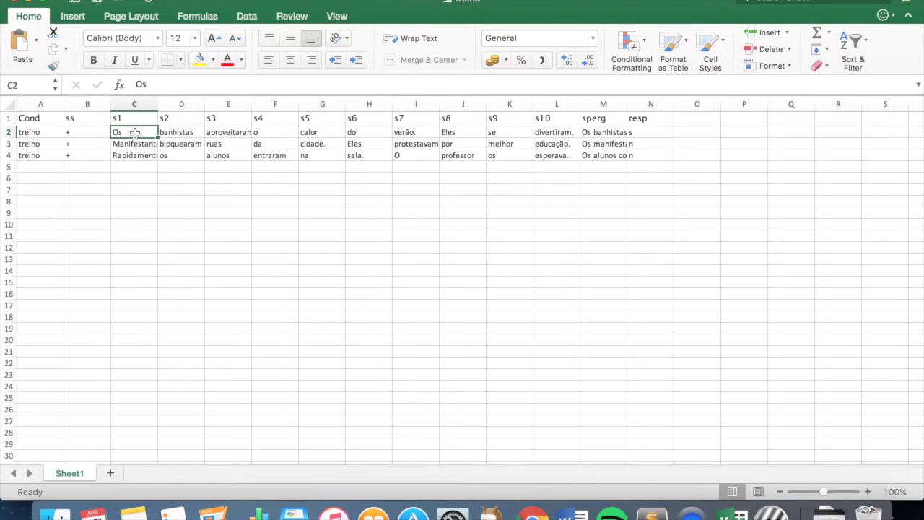
{"action": "key", "text": "Right"}
{"action": "key", "text": "Right"}
{"action": "key", "text": "Right"}
{"action": "key", "text": "Right"}
{"action": "key", "text": "Right"}
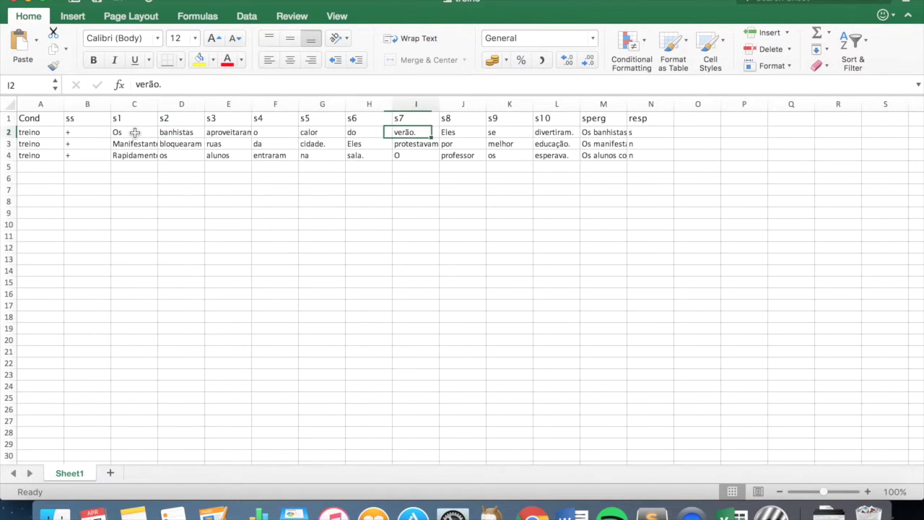
{"action": "key", "text": "Right"}
{"action": "key", "text": "Right"}
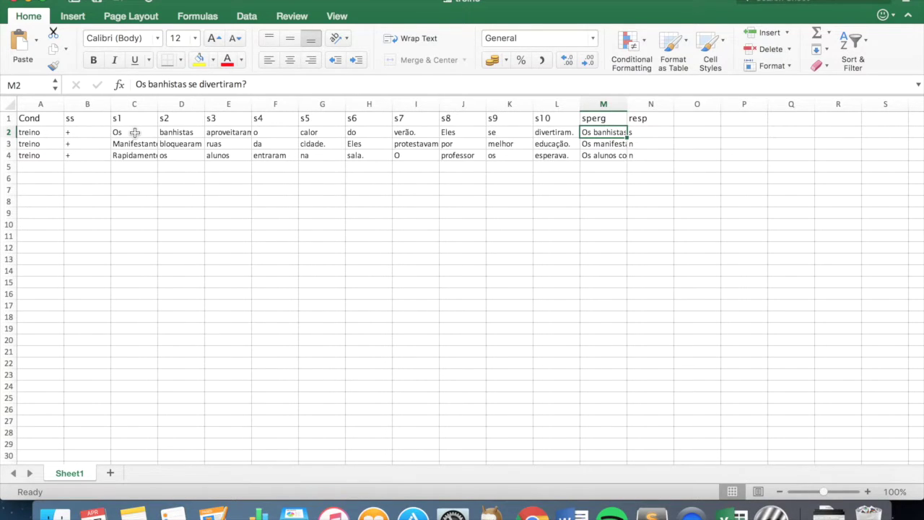
{"action": "key", "text": "Right"}
{"action": "key", "text": "Down"}
{"action": "key", "text": "Up"}
{"action": "key", "text": "Down"}
{"action": "key", "text": "Up"}
{"action": "key", "text": "Down"}
{"action": "key", "text": "Up"}
Step: Examine how the three training rows are laid out under the Cond, ss and word columns, across the whole range A1:N4
{"action": "left_click", "coordinate": [86, 136]}
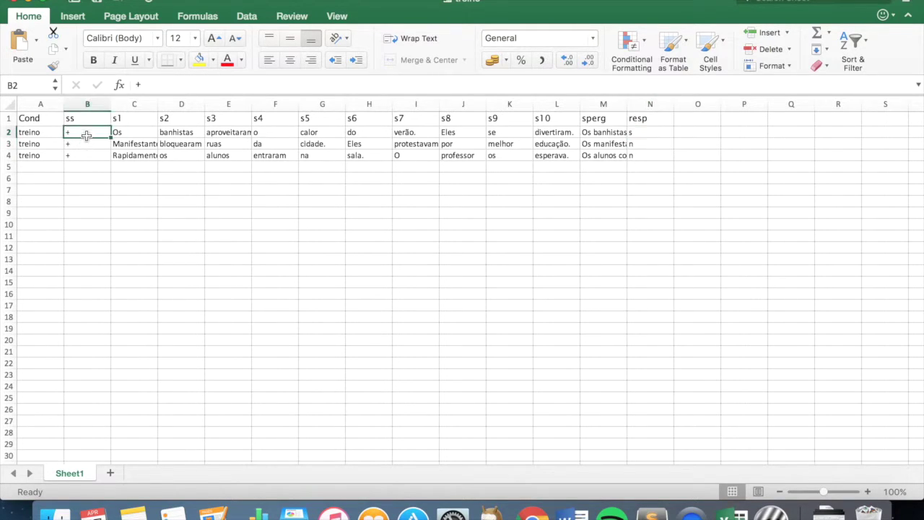
{"action": "left_click", "coordinate": [117, 134]}
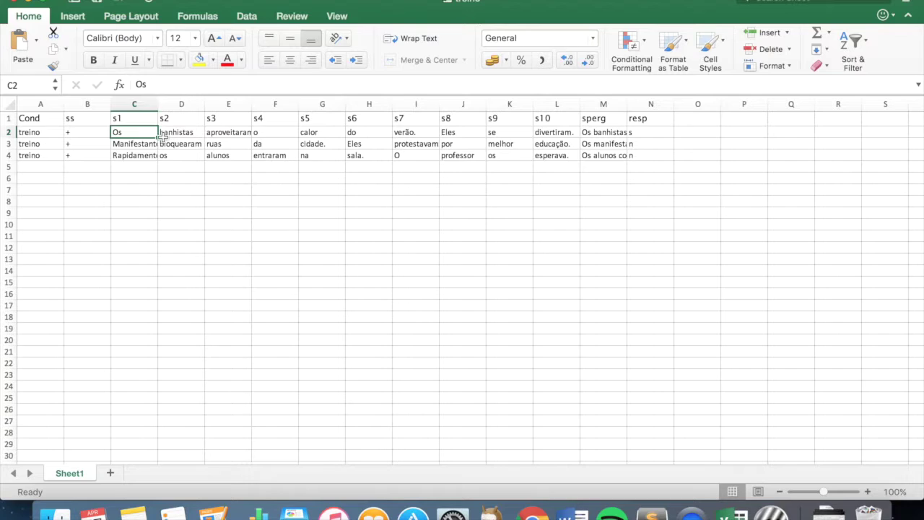
{"action": "left_click", "coordinate": [11, 131]}
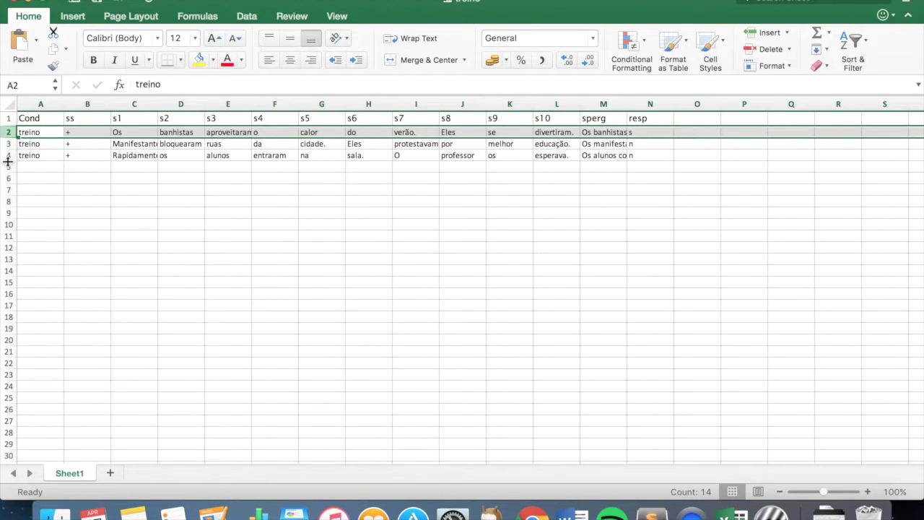
{"action": "left_click", "coordinate": [8, 155]}
{"action": "left_click", "coordinate": [8, 145]}
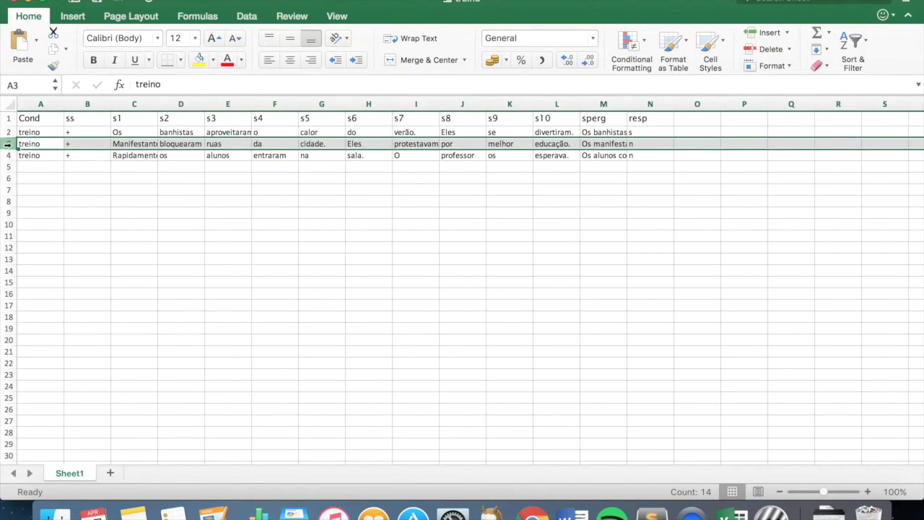
{"action": "left_click", "coordinate": [97, 144]}
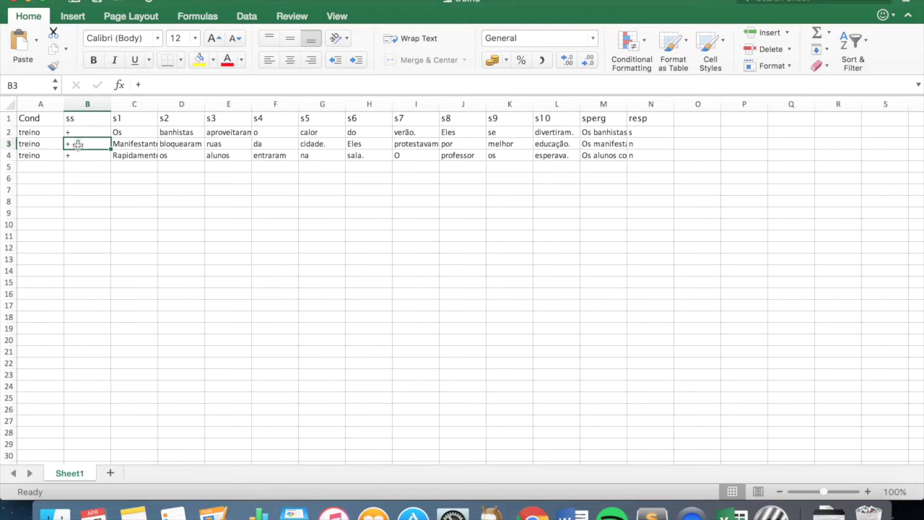
{"action": "left_click", "coordinate": [126, 147]}
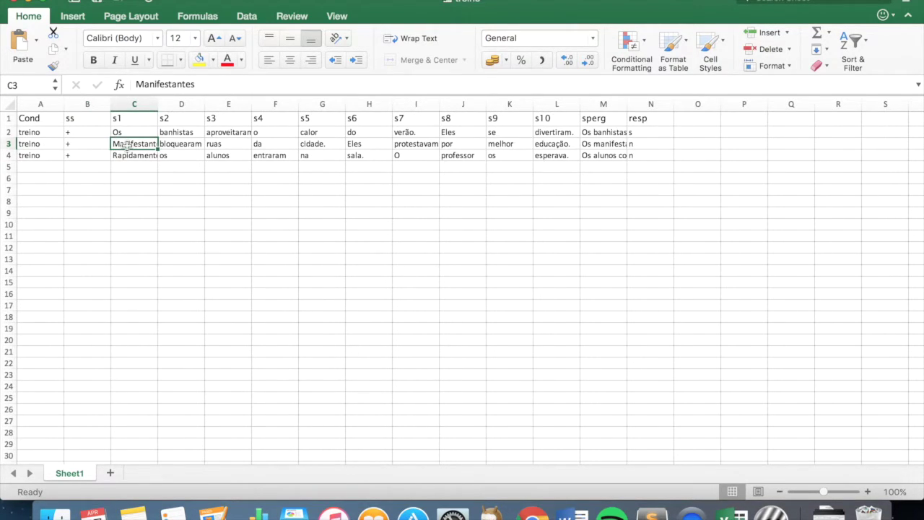
{"action": "left_click", "coordinate": [175, 144]}
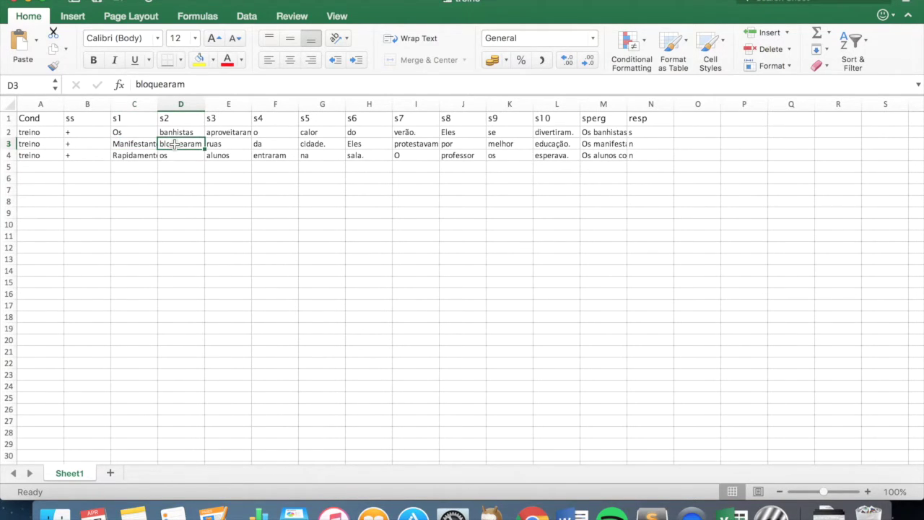
{"action": "left_click", "coordinate": [29, 143]}
{"action": "left_click", "coordinate": [29, 134]}
{"action": "left_click", "coordinate": [27, 118]}
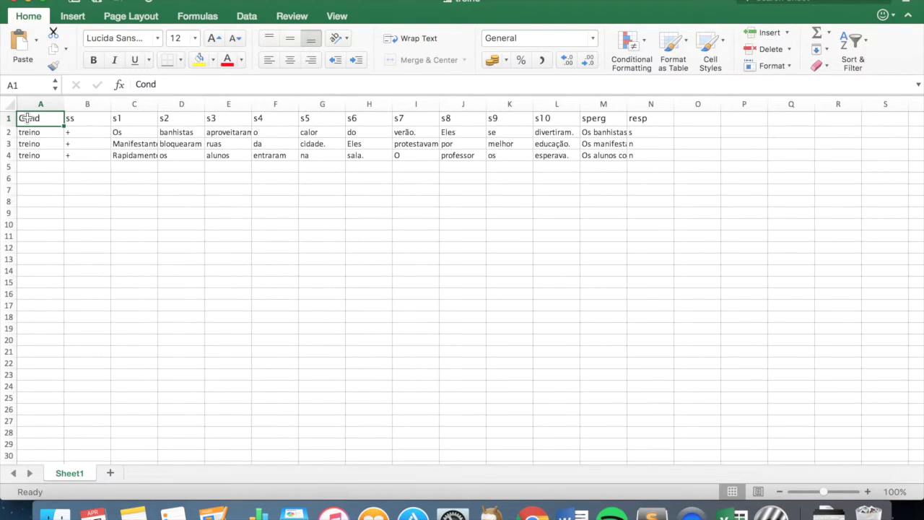
{"action": "left_click_drag", "start_coordinate": [26, 119], "coordinate": [665, 158]}
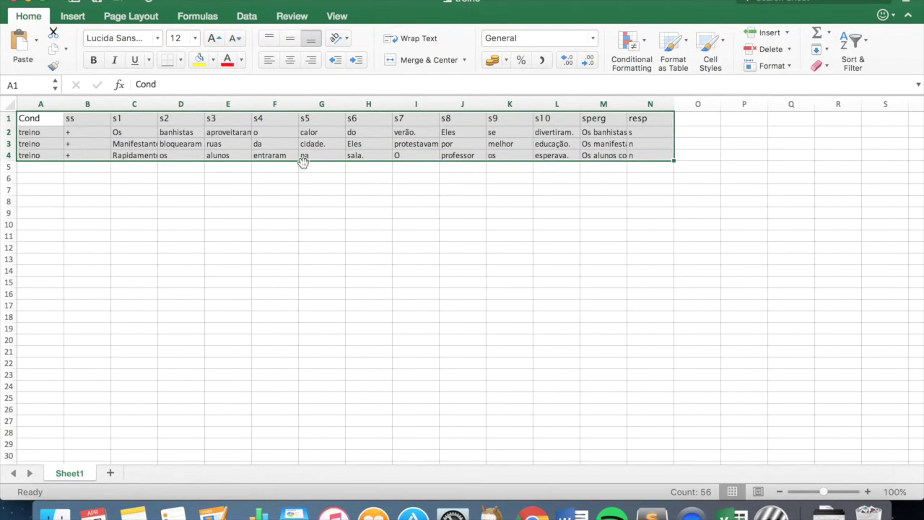
{"action": "left_click", "coordinate": [196, 144]}
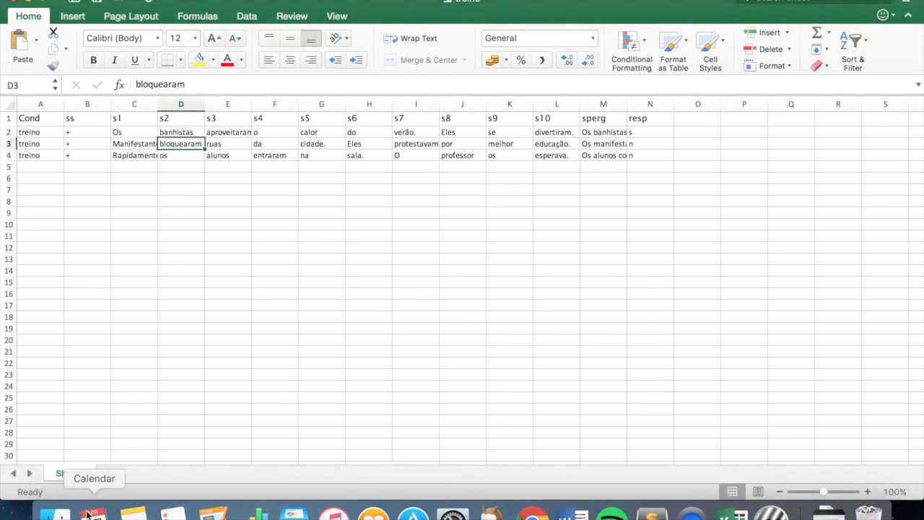
Step: Switch back to PsychoPy, create a new routine named treino_ss and insert it at the end of the flow, after instrucoes3
{"action": "key", "text": "F11"}
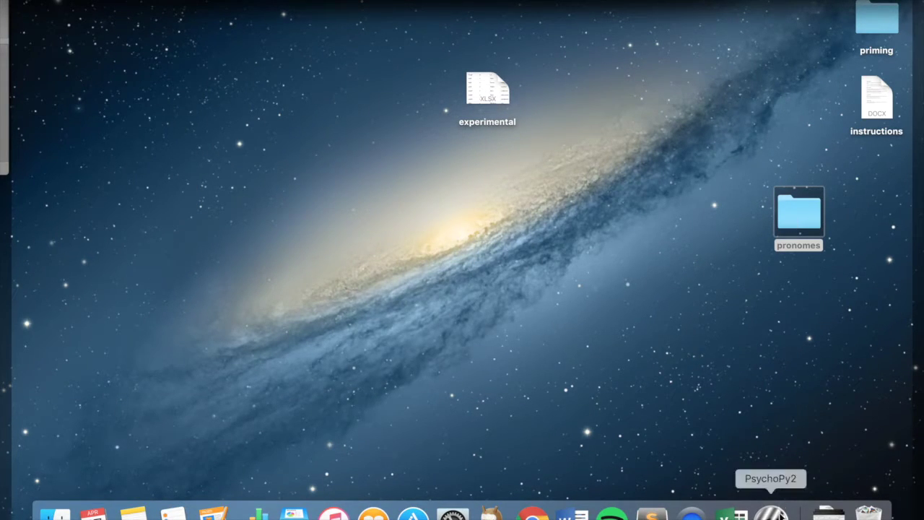
{"action": "left_click", "coordinate": [772, 511]}
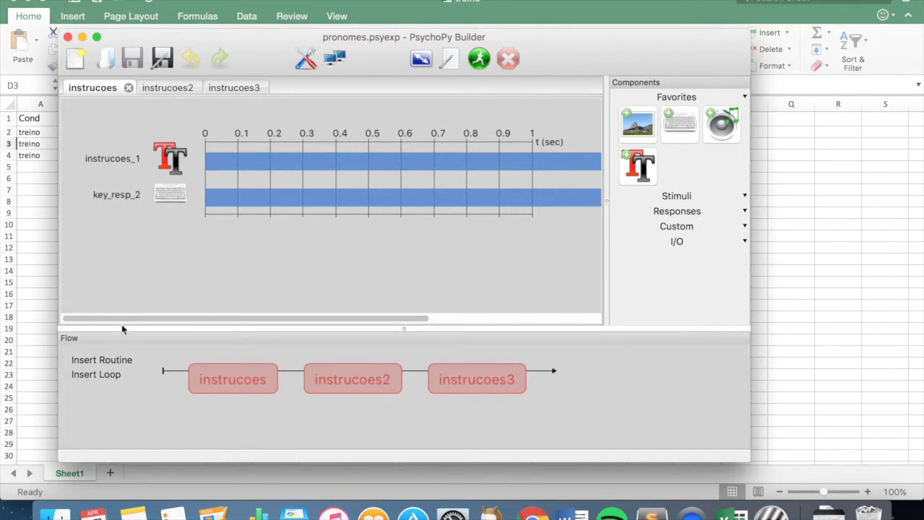
{"action": "left_click", "coordinate": [108, 361]}
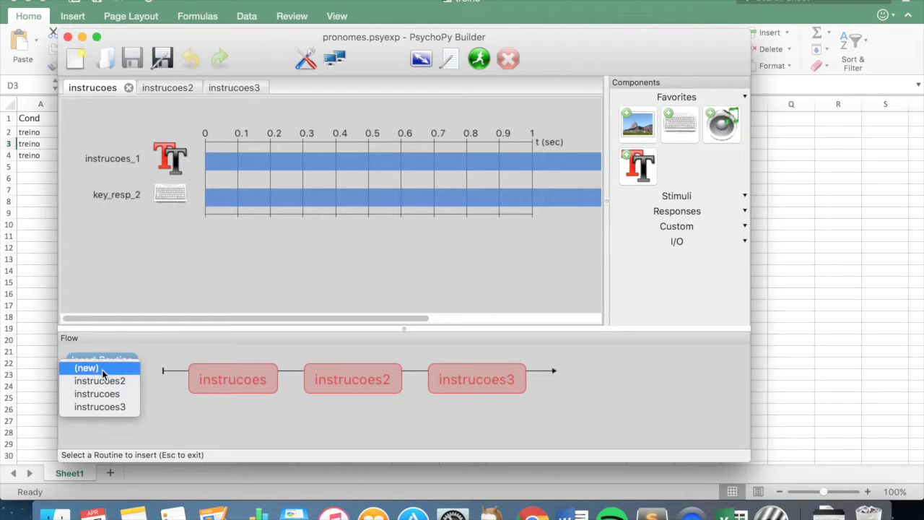
{"action": "left_click", "coordinate": [100, 370]}
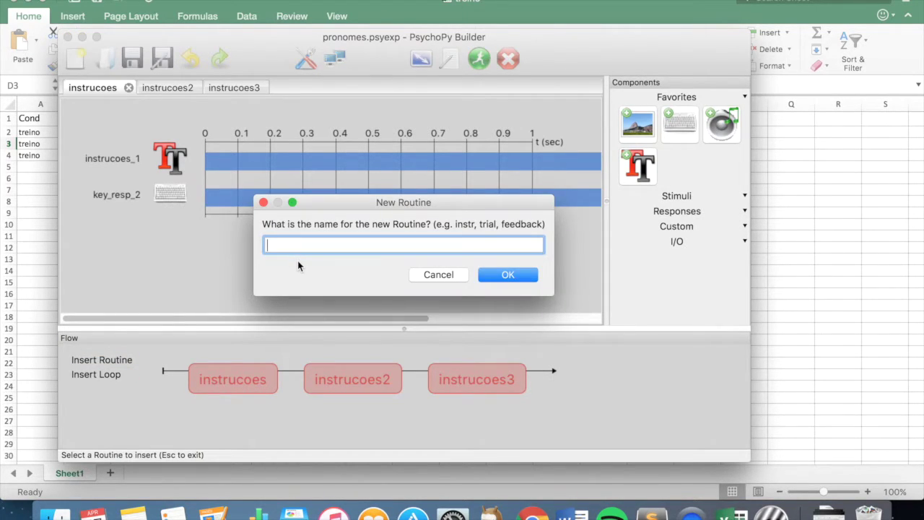
{"action": "type", "text": "treino_ss"}
{"action": "left_click", "coordinate": [514, 276]}
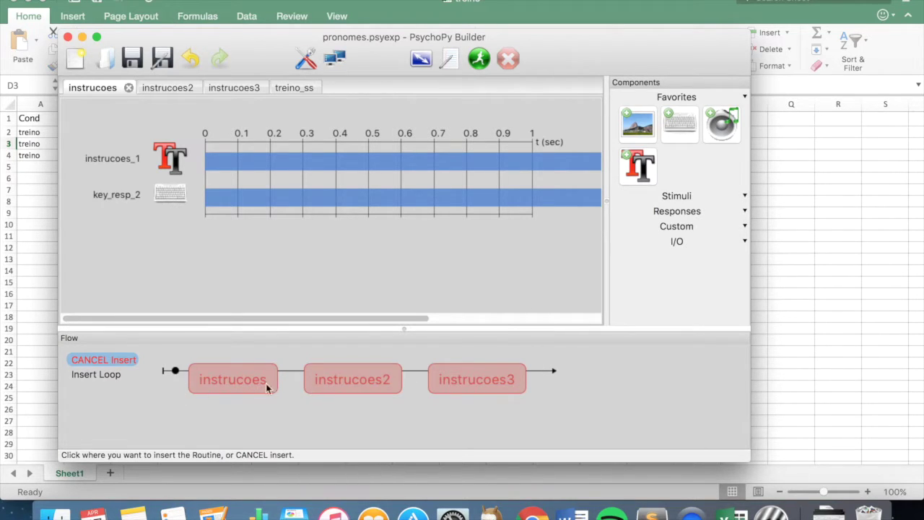
{"action": "left_click", "coordinate": [539, 370]}
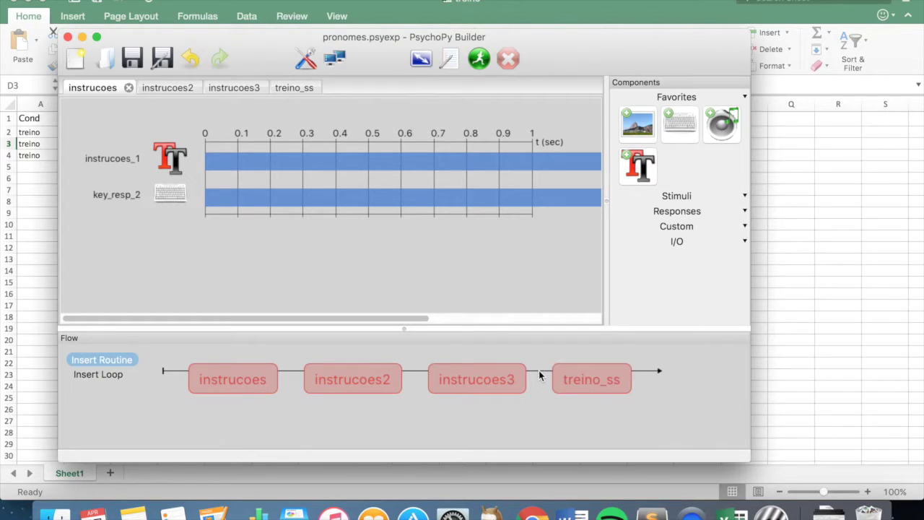
Step: Add a text component named ss_treino to the treino_ss routine, clearing its stop duration and placeholder text
{"action": "left_click", "coordinate": [590, 383]}
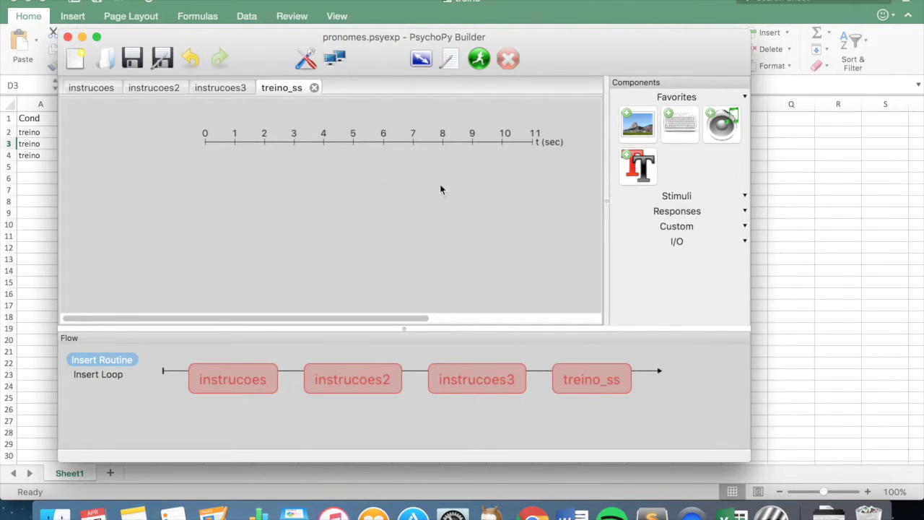
{"action": "left_click", "coordinate": [632, 168]}
{"action": "double_click", "coordinate": [309, 61]}
{"action": "type", "text": "ss_treino"}
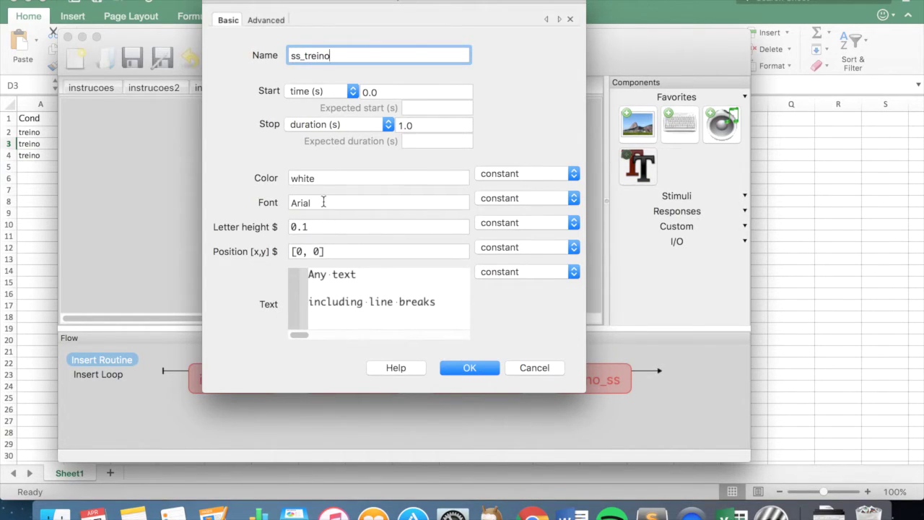
{"action": "double_click", "coordinate": [426, 127]}
{"action": "key", "text": "BackSpace"}
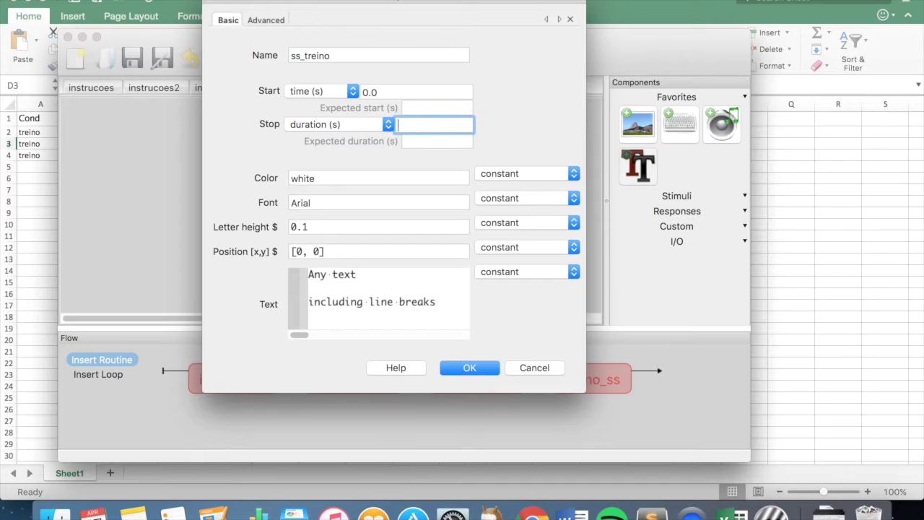
{"action": "left_click", "coordinate": [501, 141]}
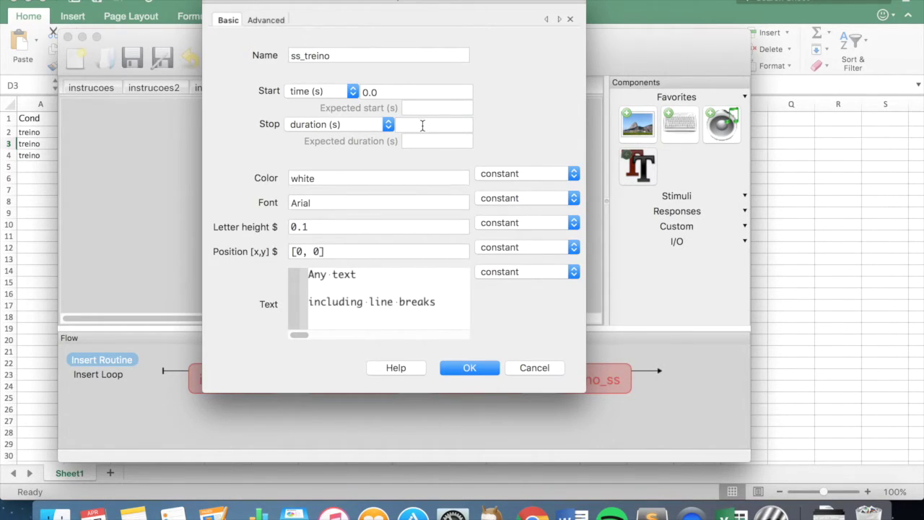
{"action": "left_click_drag", "start_coordinate": [442, 309], "coordinate": [306, 272]}
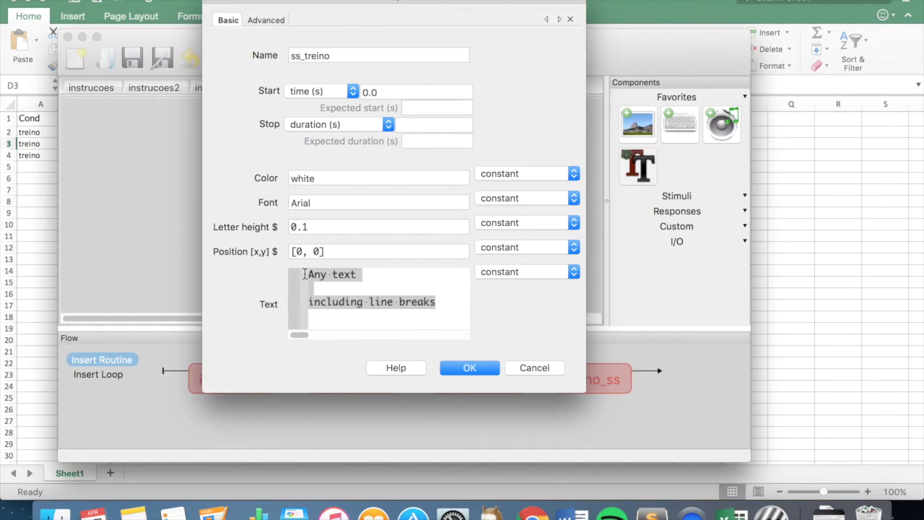
{"action": "key", "text": "BackSpace"}
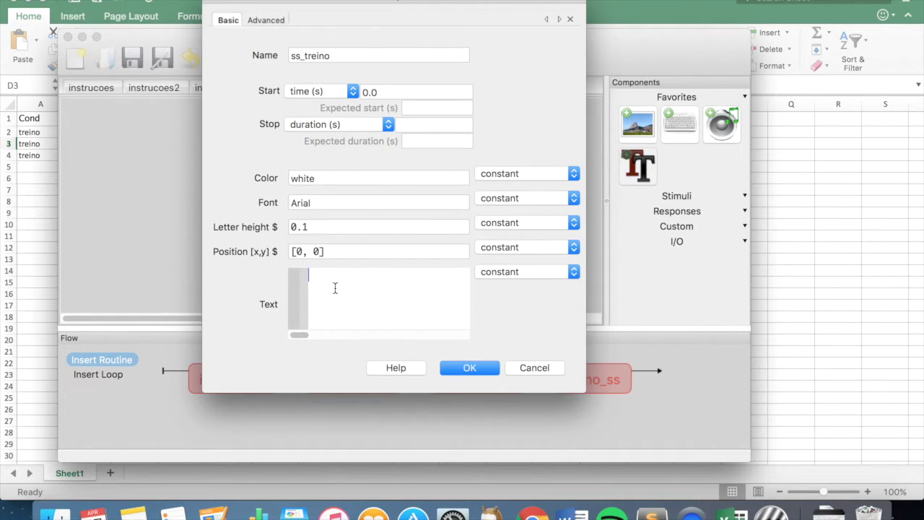
Step: Compare the + entry under the ss column in the treino spreadsheet with the text setting of ss_treino in PsychoPy
{"action": "key", "text": "super+Tab"}
{"action": "left_click", "coordinate": [93, 133]}
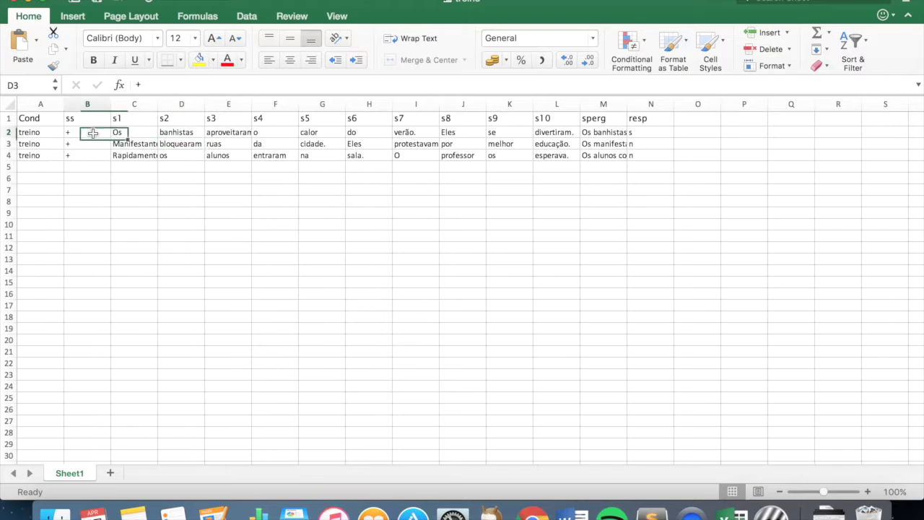
{"action": "key", "text": "super+Tab"}
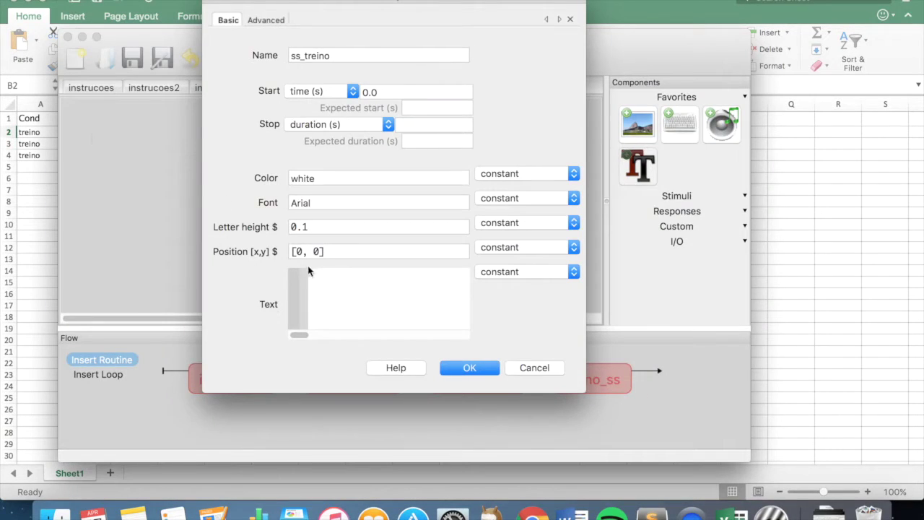
{"action": "type", "text": "+"}
{"action": "key", "text": "BackSpace"}
{"action": "key", "text": "super+Tab"}
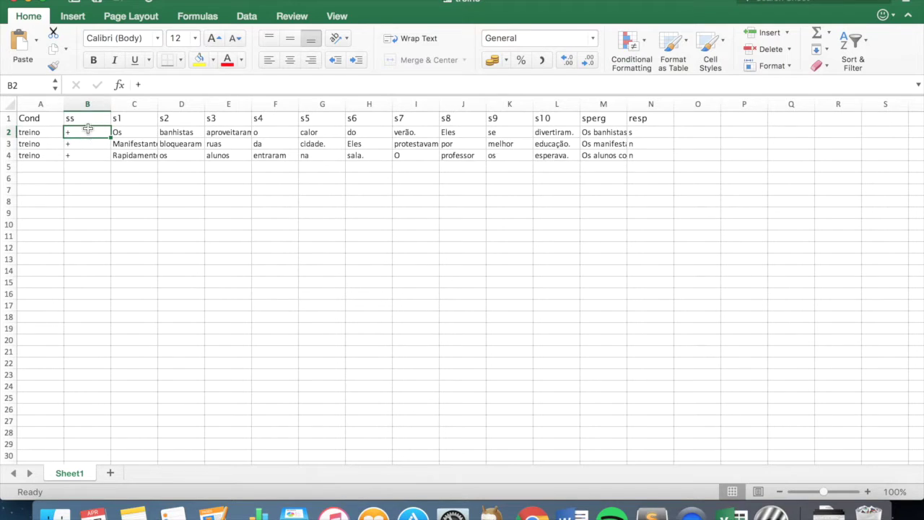
{"action": "key", "text": "super+Tab"}
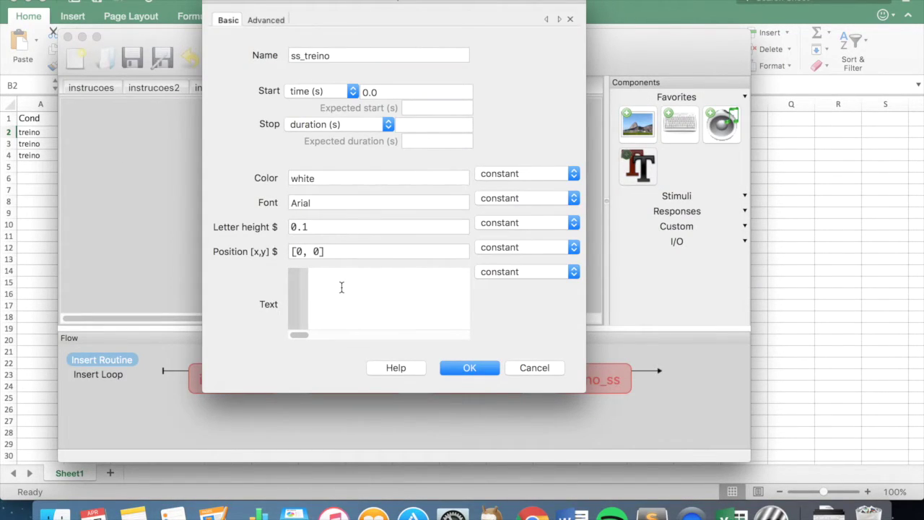
{"action": "key", "text": "super+Tab"}
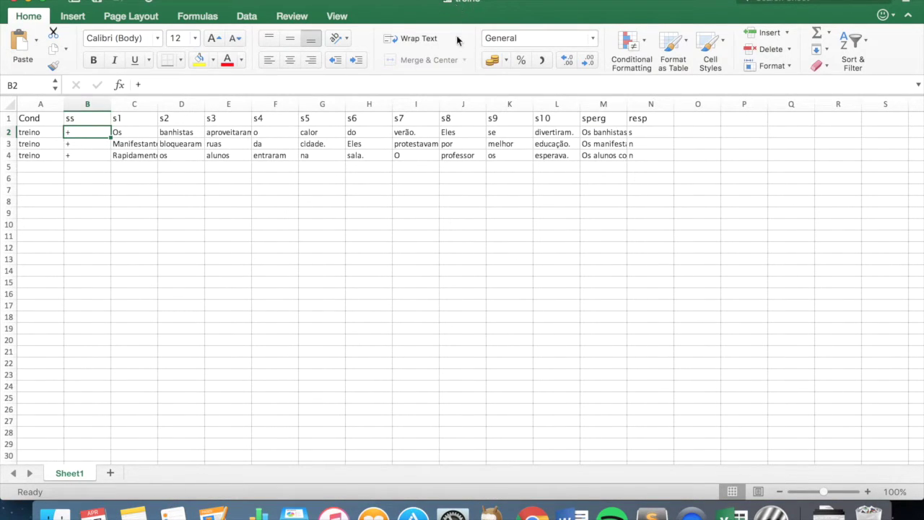
{"action": "key", "text": "super+Tab"}
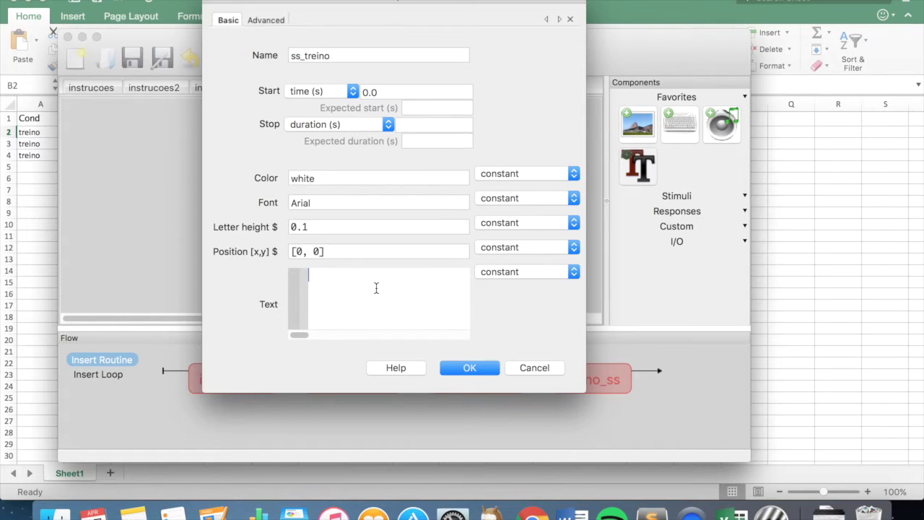
Step: Set the ss_treino text to $ss with updating set to every frame, and accept the component
{"action": "type", "text": "$ss"}
{"action": "left_click_drag", "start_coordinate": [326, 274], "coordinate": [318, 273]}
{"action": "left_click", "coordinate": [348, 293]}
{"action": "left_click", "coordinate": [495, 274]}
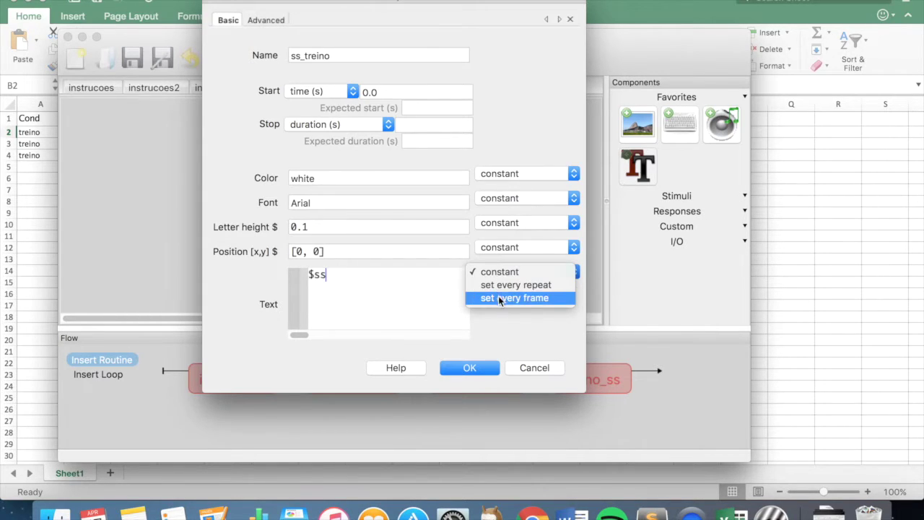
{"action": "left_click", "coordinate": [499, 301]}
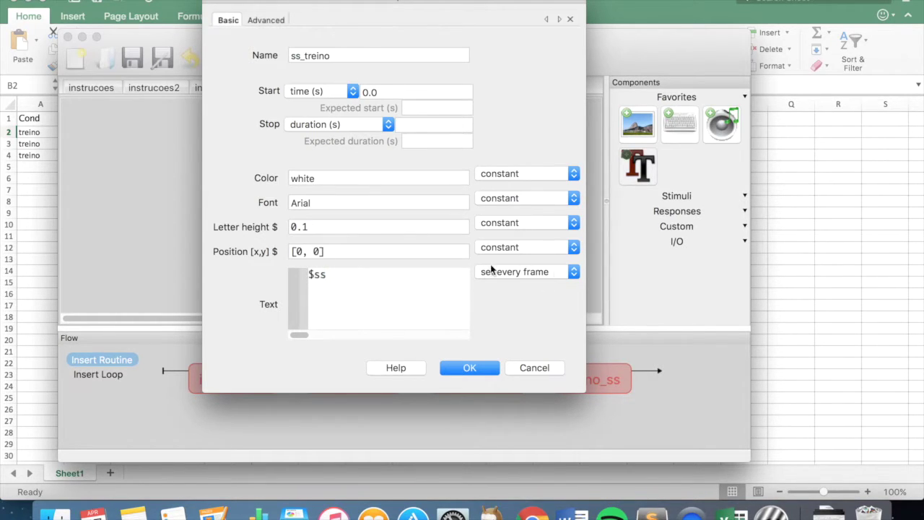
{"action": "left_click", "coordinate": [528, 273]}
{"action": "left_click", "coordinate": [528, 273]}
{"action": "left_click", "coordinate": [335, 282]}
{"action": "left_click", "coordinate": [469, 369]}
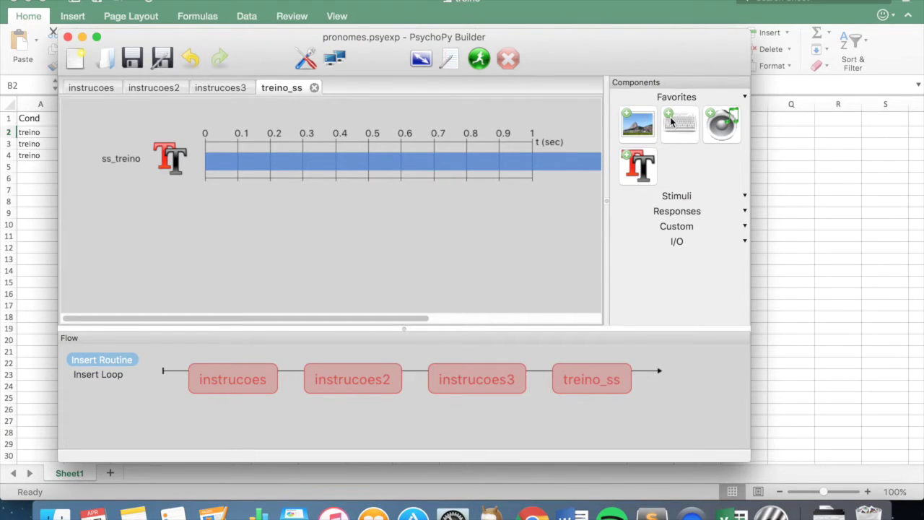
Step: Add a keyboard response to the treino_ss routine that allows only 'space' and stores the last key
{"action": "left_click", "coordinate": [676, 212]}
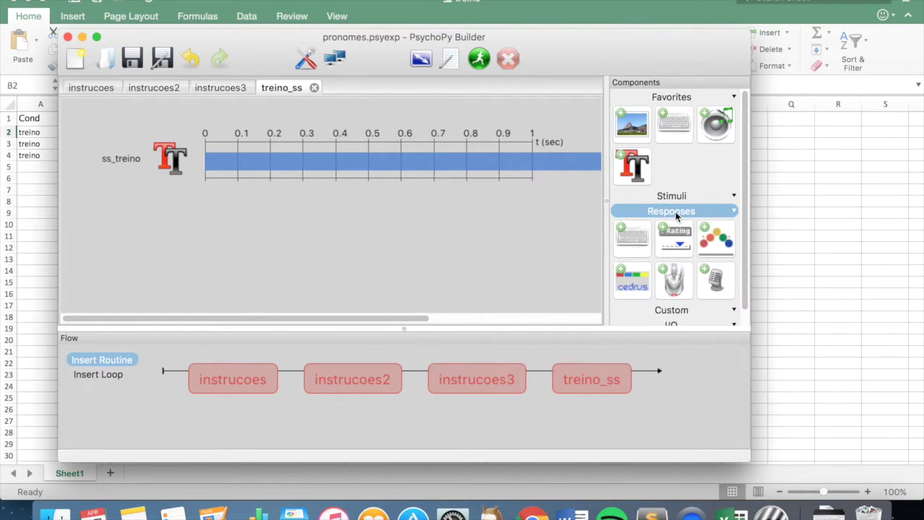
{"action": "left_click", "coordinate": [632, 241]}
{"action": "left_click_drag", "start_coordinate": [449, 200], "coordinate": [303, 199]}
{"action": "key", "text": "BackSpace"}
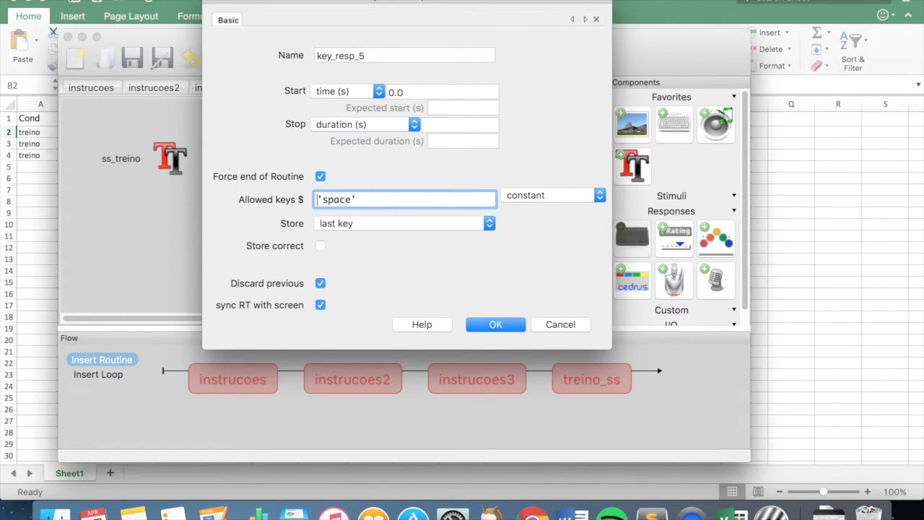
{"action": "left_click", "coordinate": [365, 268]}
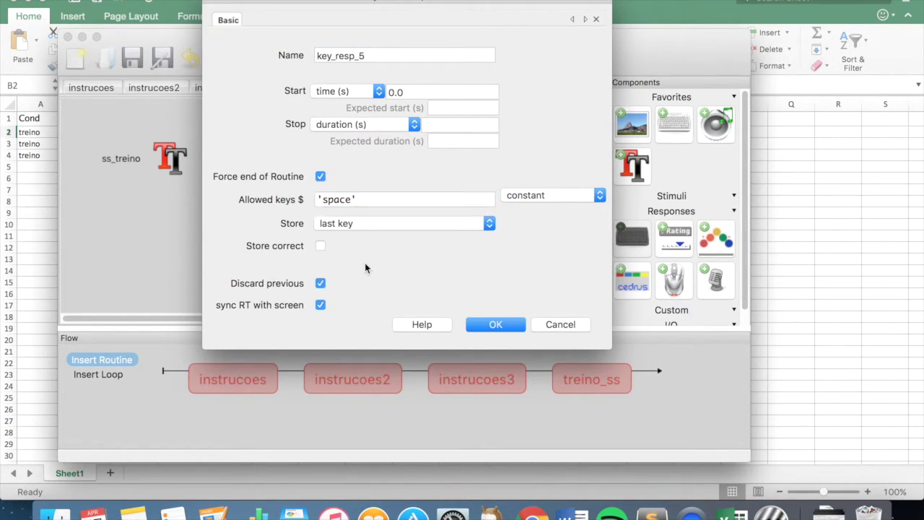
{"action": "left_click", "coordinate": [344, 226]}
{"action": "left_click", "coordinate": [344, 225]}
{"action": "mouse_move", "coordinate": [347, 301]}
{"action": "left_click", "coordinate": [491, 325]}
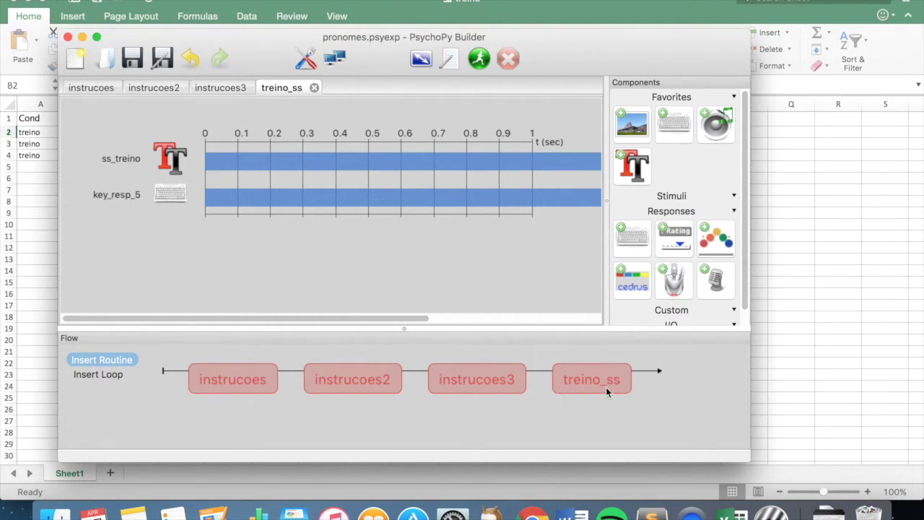
Step: Look over the word column headers from s1 onward in the treino spreadsheet, and return to PsychoPy
{"action": "left_click", "coordinate": [781, 346]}
{"action": "left_click", "coordinate": [136, 117]}
{"action": "left_click", "coordinate": [186, 118]}
{"action": "left_click", "coordinate": [233, 119]}
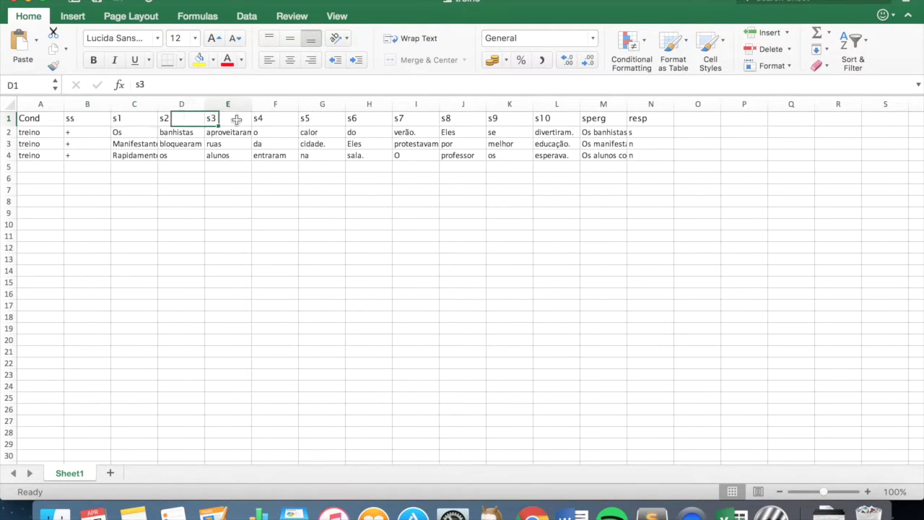
{"action": "left_click", "coordinate": [274, 121]}
{"action": "left_click", "coordinate": [119, 123]}
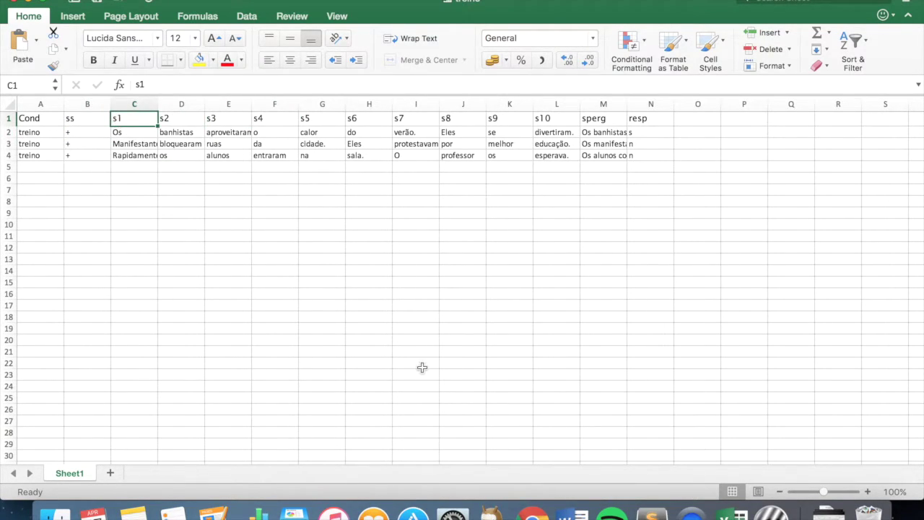
{"action": "left_click", "coordinate": [771, 513]}
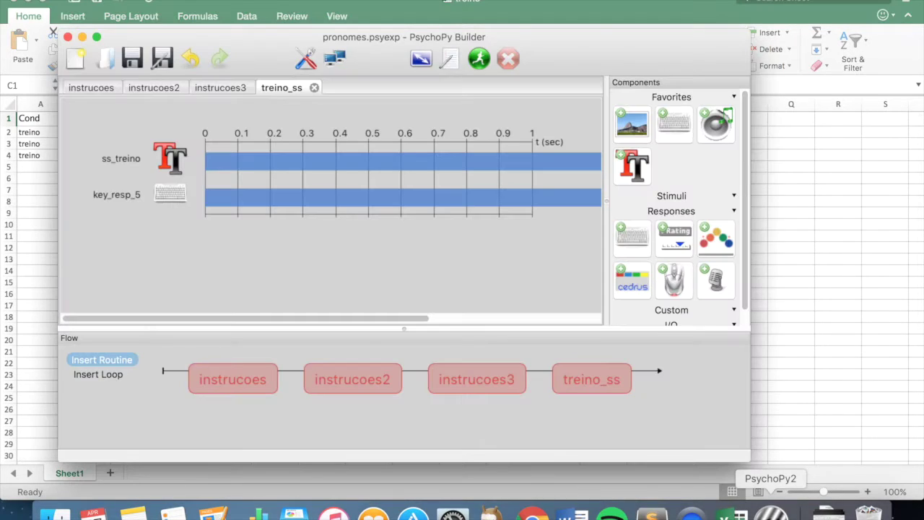
Step: Create a new routine named treino_s1 and insert it at the end of the flow, after treino_ss
{"action": "left_click", "coordinate": [107, 359]}
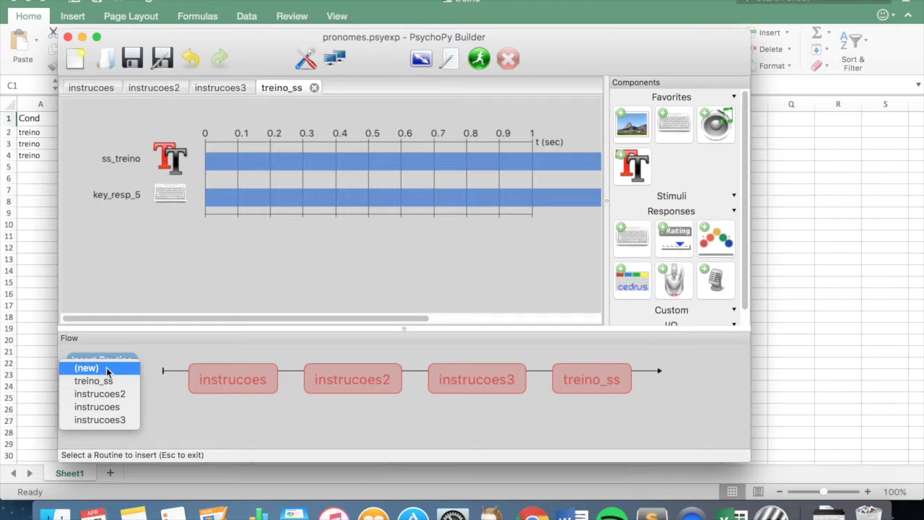
{"action": "left_click", "coordinate": [106, 368]}
{"action": "type", "text": "treino_"}
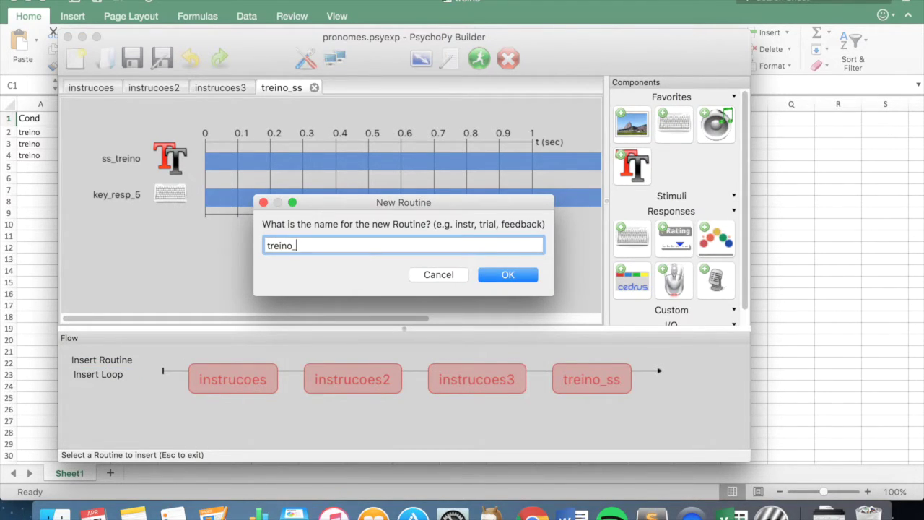
{"action": "type", "text": "ss"}
{"action": "key", "text": "BackSpace"}
{"action": "type", "text": "1"}
{"action": "left_click", "coordinate": [503, 276]}
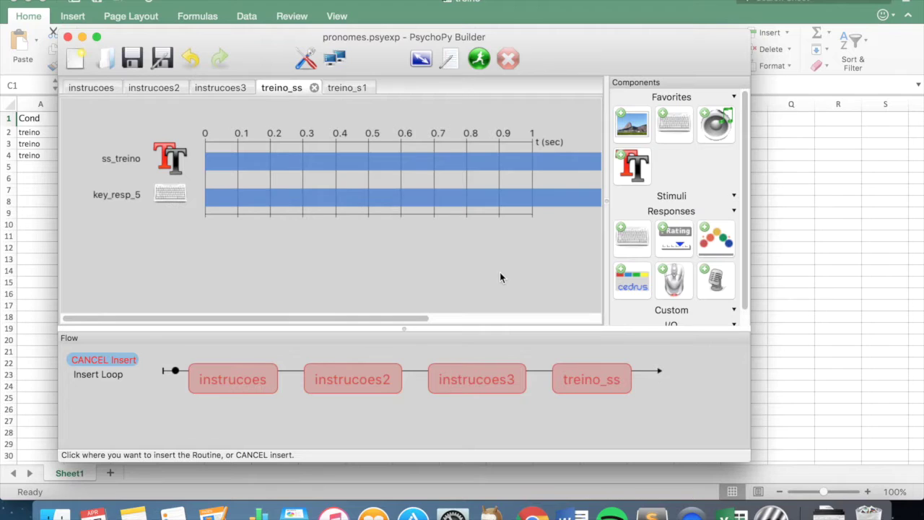
{"action": "left_click", "coordinate": [644, 373]}
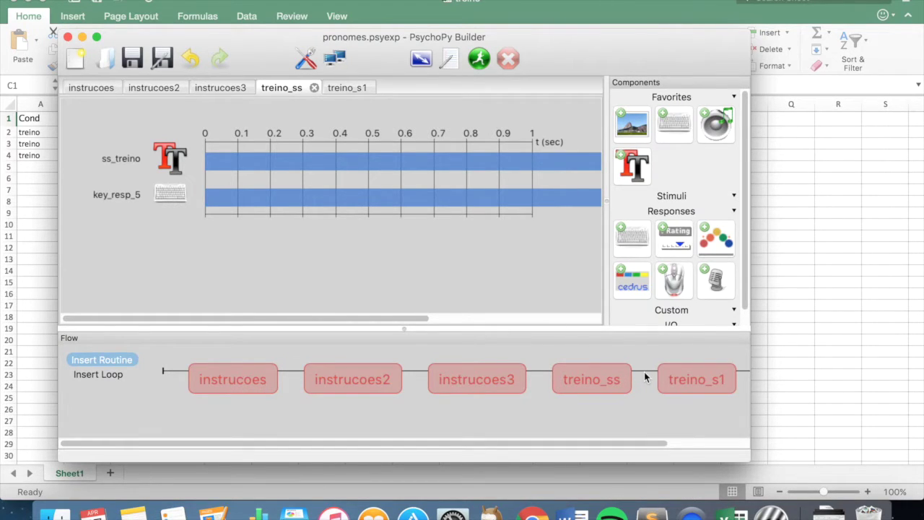
Step: Add a text component named s1_treino to the treino_s1 routine and clear its stop duration
{"action": "scroll", "coordinate": [698, 384], "scroll_direction": "right", "scroll_amount": 3}
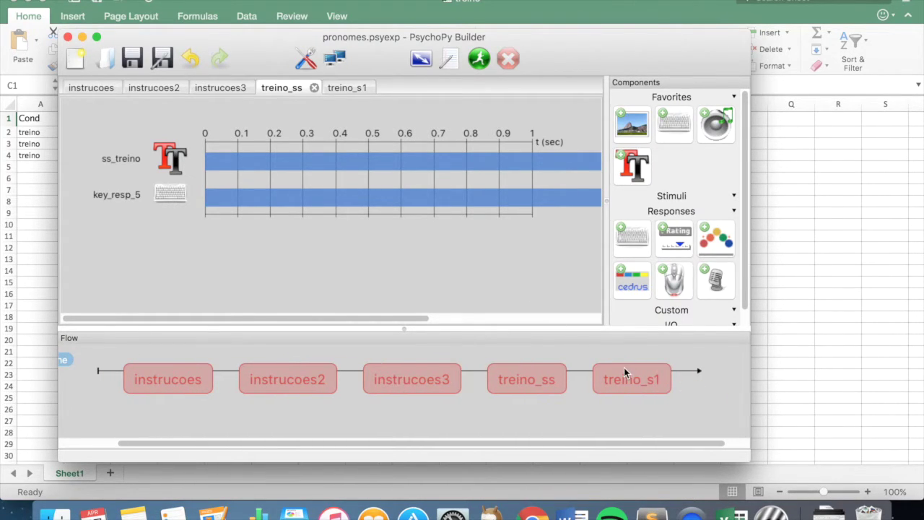
{"action": "left_click", "coordinate": [631, 388]}
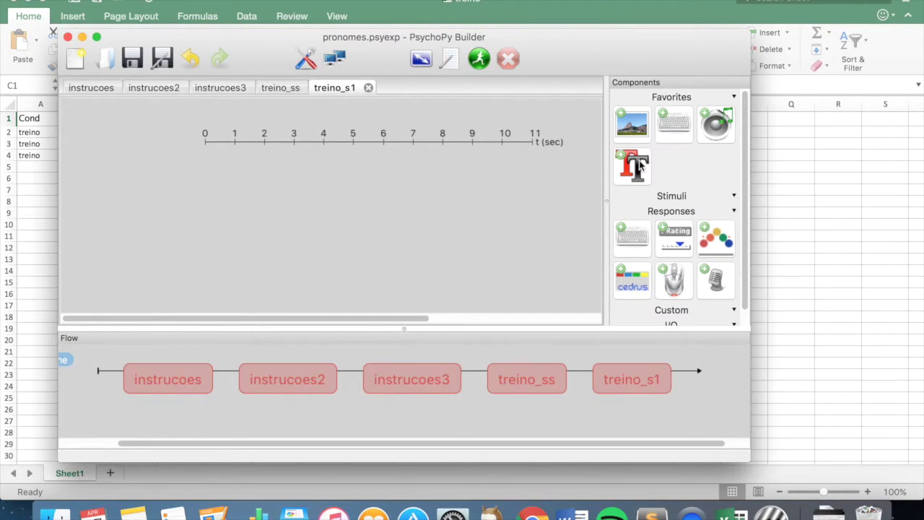
{"action": "left_click", "coordinate": [633, 166]}
{"action": "left_click", "coordinate": [343, 56]}
{"action": "key", "text": "super+a"}
{"action": "type", "text": "s1_treino"}
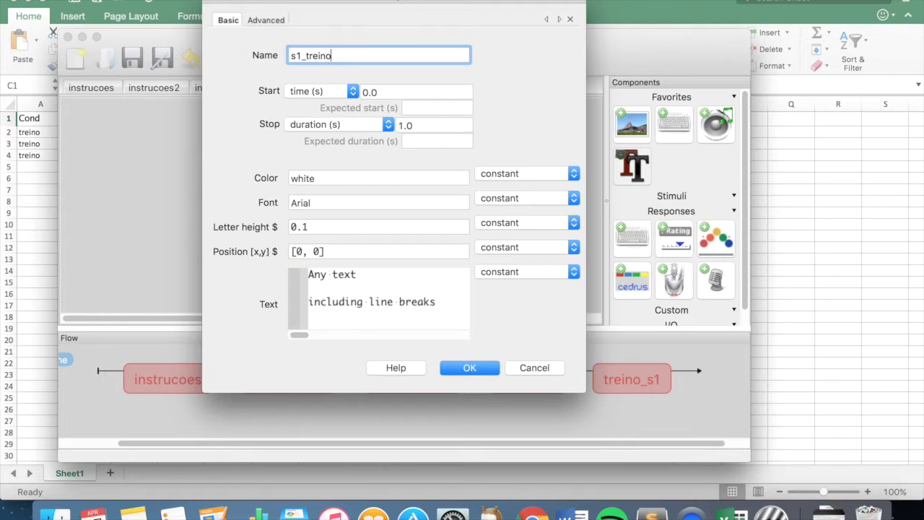
{"action": "left_click", "coordinate": [416, 127]}
{"action": "key", "text": "super+a"}
{"action": "key", "text": "BackSpace"}
Step: Replace the s1_treino placeholder text with $s1, set it to update every frame, and accept the component
{"action": "left_click_drag", "start_coordinate": [448, 302], "coordinate": [306, 230]}
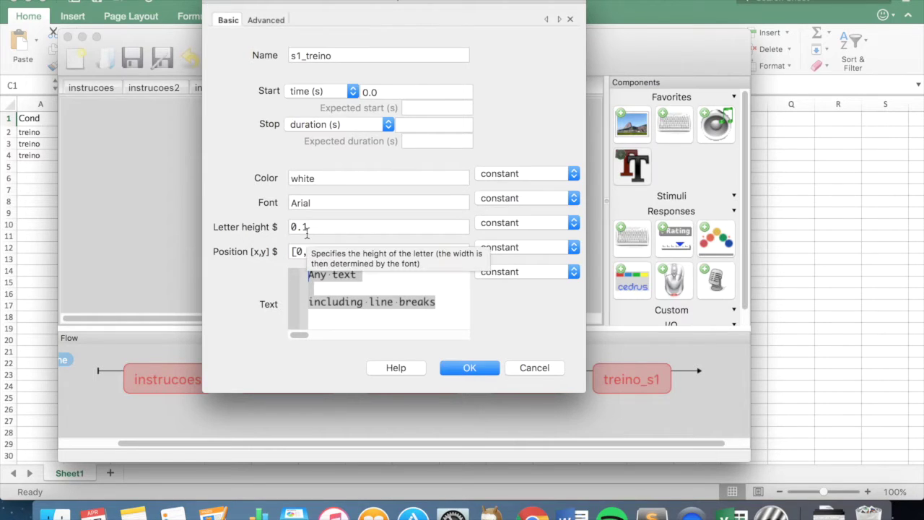
{"action": "type", "text": "$s1"}
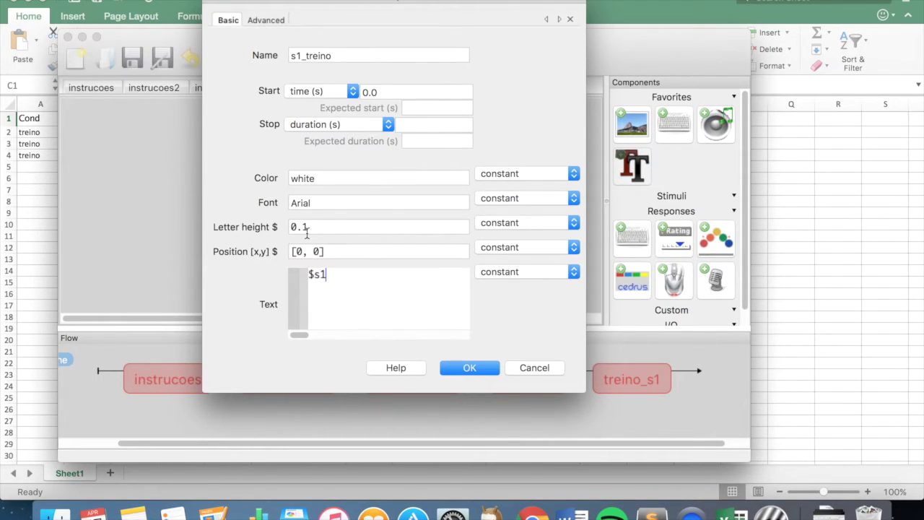
{"action": "left_click", "coordinate": [498, 272]}
{"action": "left_click", "coordinate": [498, 298]}
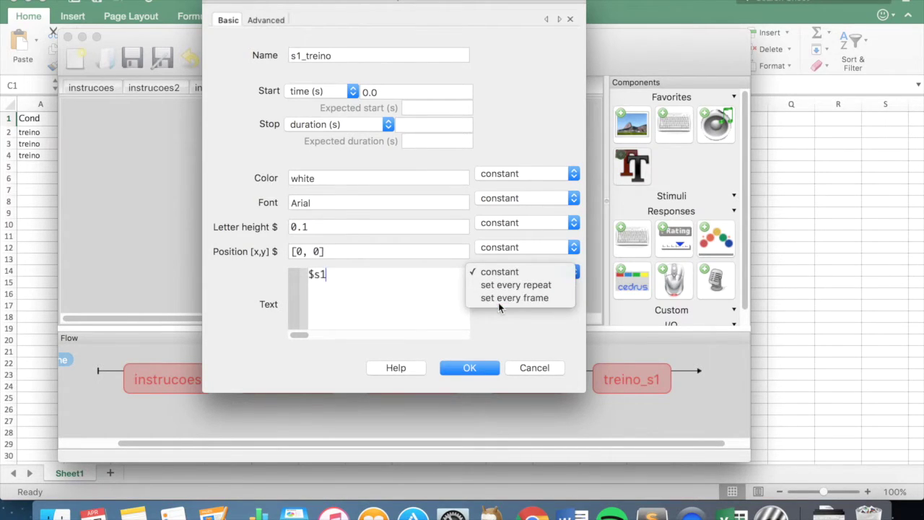
{"action": "left_click", "coordinate": [458, 370]}
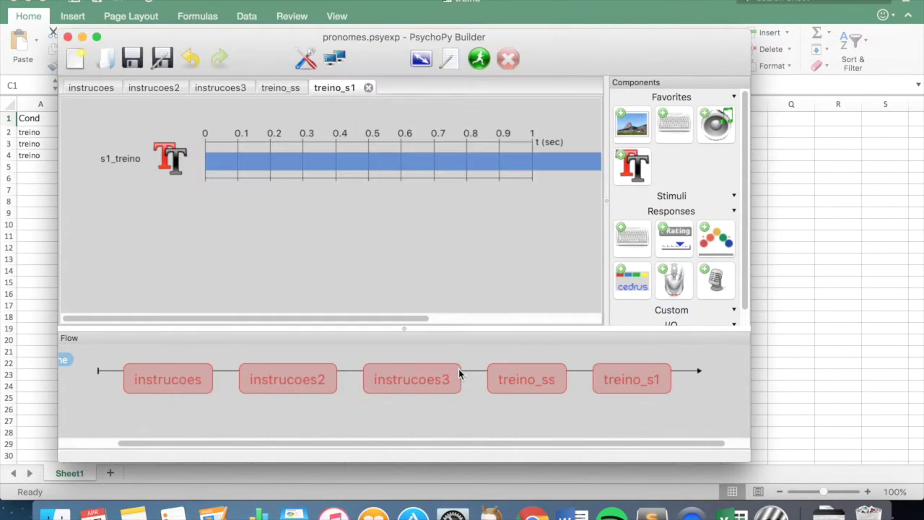
Step: Add a keyboard response component to the treino_s1 routine with 'space' as the only allowed key
{"action": "left_click", "coordinate": [628, 241]}
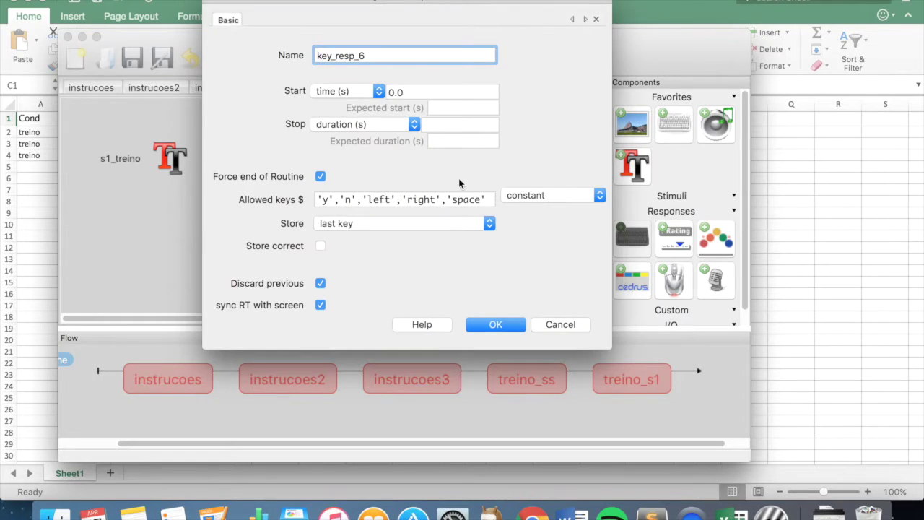
{"action": "left_click", "coordinate": [445, 201]}
{"action": "left_click_drag", "start_coordinate": [445, 201], "coordinate": [292, 191]}
{"action": "key", "text": "BackSpace"}
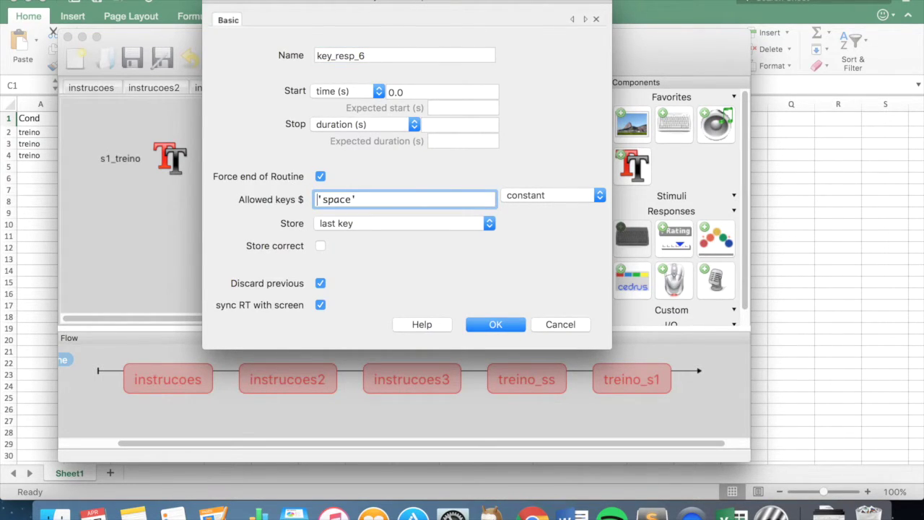
{"action": "left_click", "coordinate": [496, 325]}
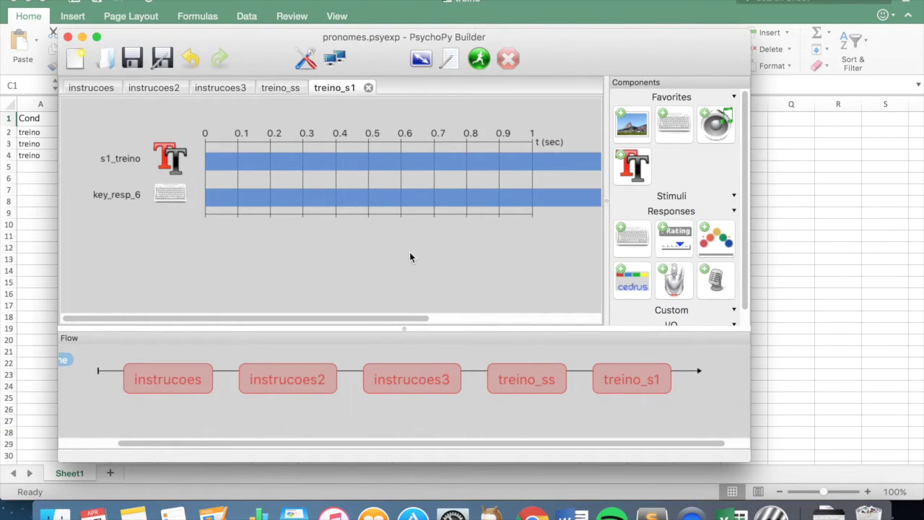
Step: Compare the treino_ss and treino_s1 routines and look along the flow to its end
{"action": "left_click", "coordinate": [506, 387]}
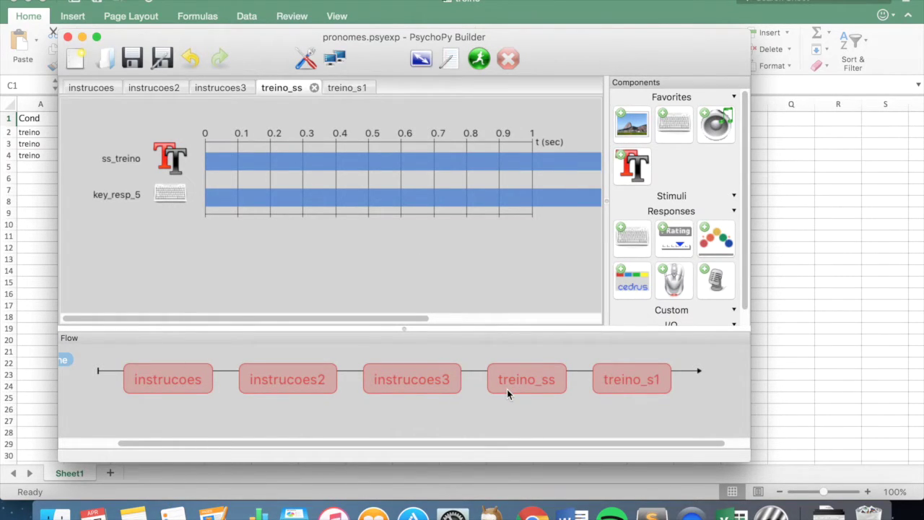
{"action": "left_click", "coordinate": [646, 383]}
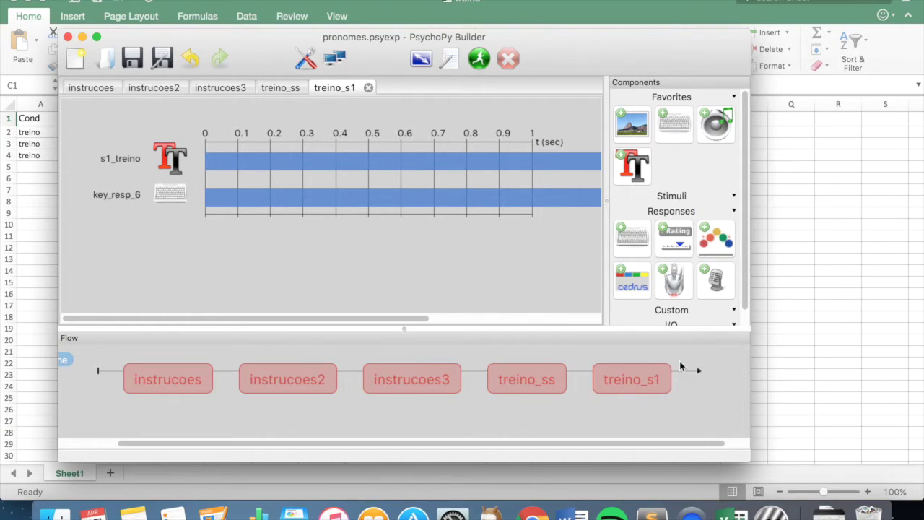
{"action": "scroll", "coordinate": [556, 369], "scroll_direction": "left", "scroll_amount": 2}
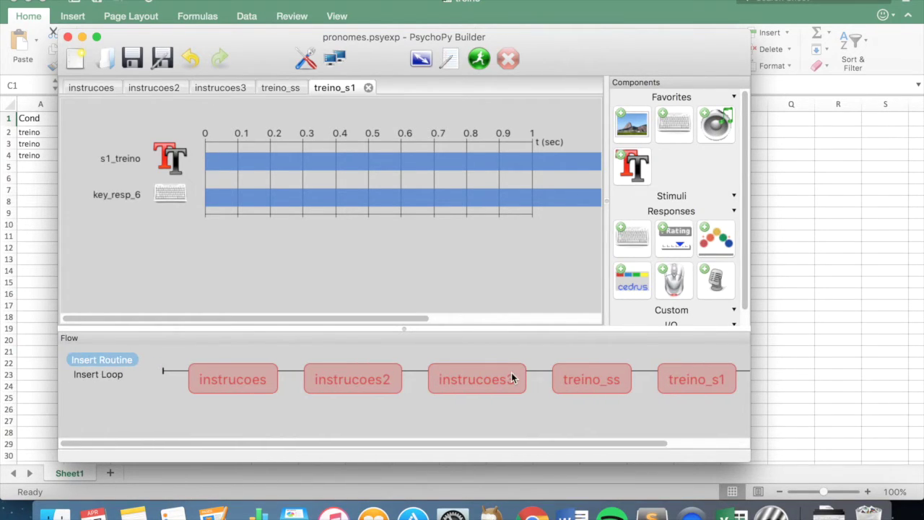
{"action": "scroll", "coordinate": [511, 373], "scroll_direction": "right", "scroll_amount": 3}
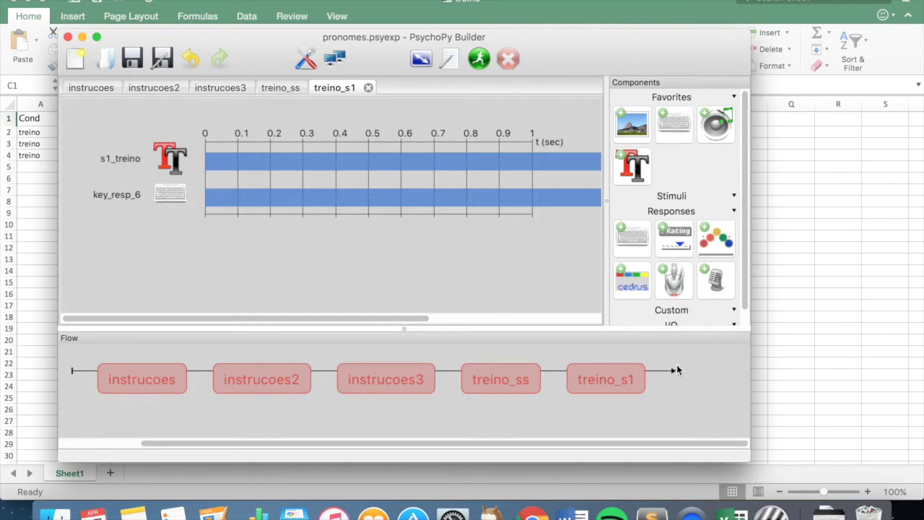
Step: Examine the s10 and sperg columns of the treino spreadsheet against the routines in the flow, and return to PsychoPy
{"action": "key", "text": "super+Tab"}
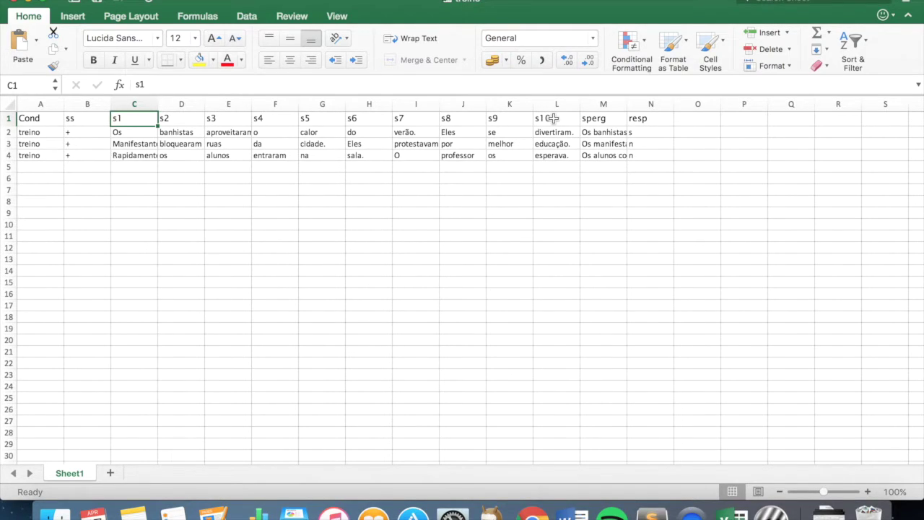
{"action": "left_click", "coordinate": [596, 120]}
{"action": "left_click", "coordinate": [547, 120]}
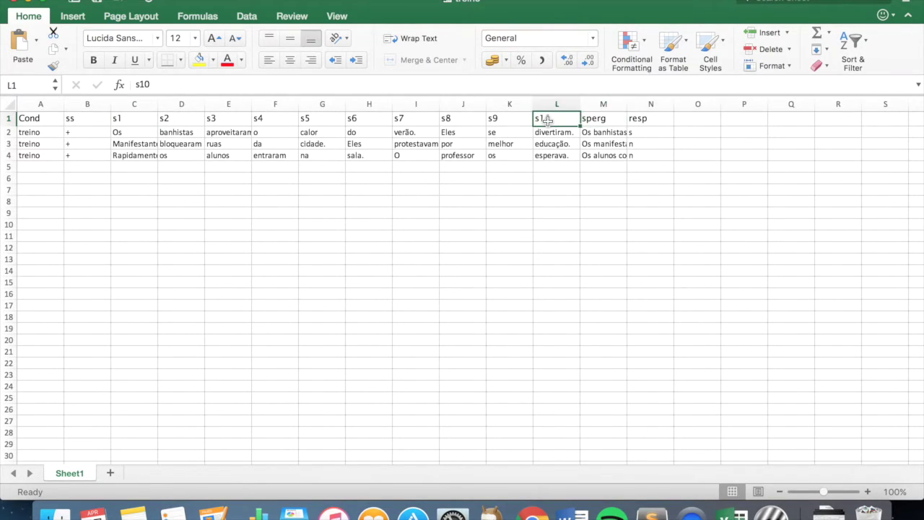
{"action": "key", "text": "super+Tab"}
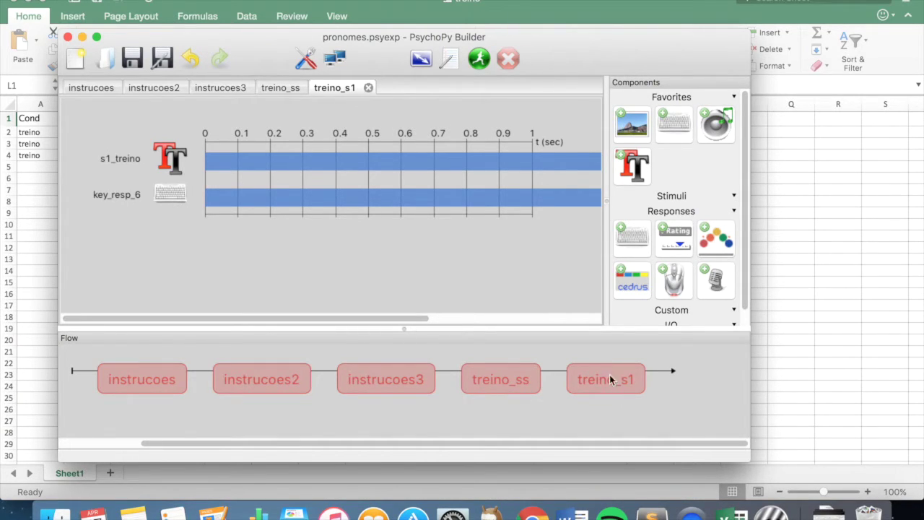
{"action": "key", "text": "super+Tab"}
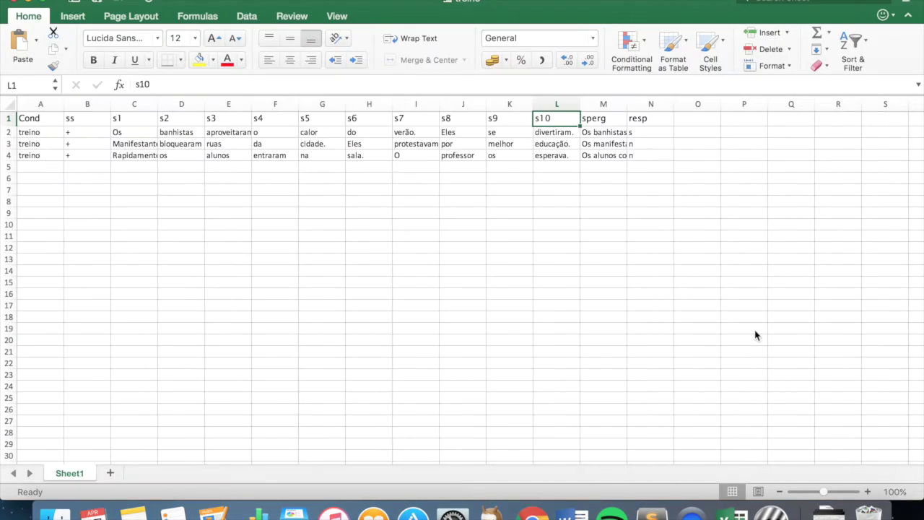
{"action": "key", "text": "super+Tab"}
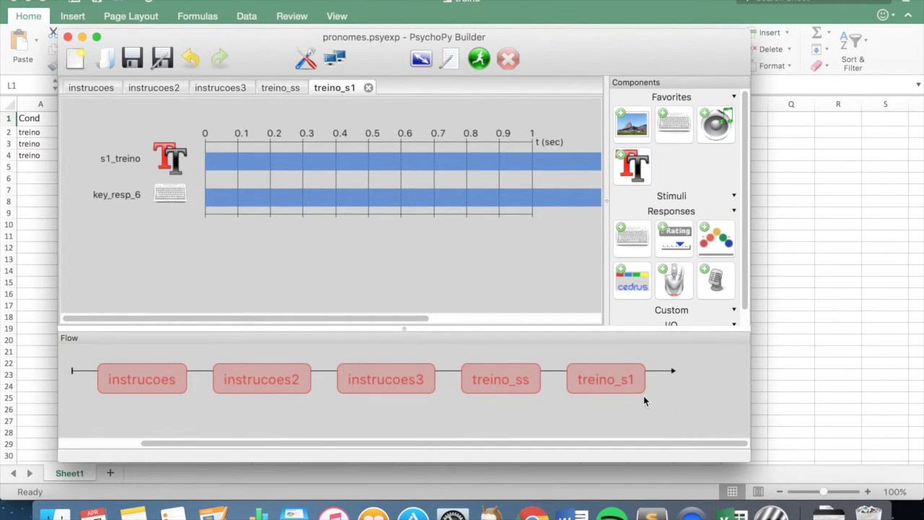
{"action": "key", "text": "super+Tab"}
{"action": "left_click_drag", "start_coordinate": [600, 119], "coordinate": [596, 157]}
{"action": "left_click", "coordinate": [556, 117]}
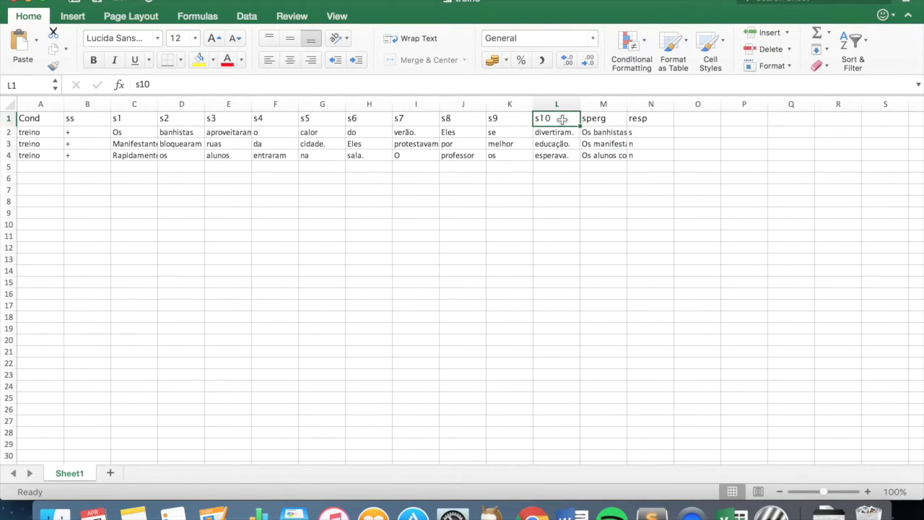
{"action": "key", "text": "super+Tab"}
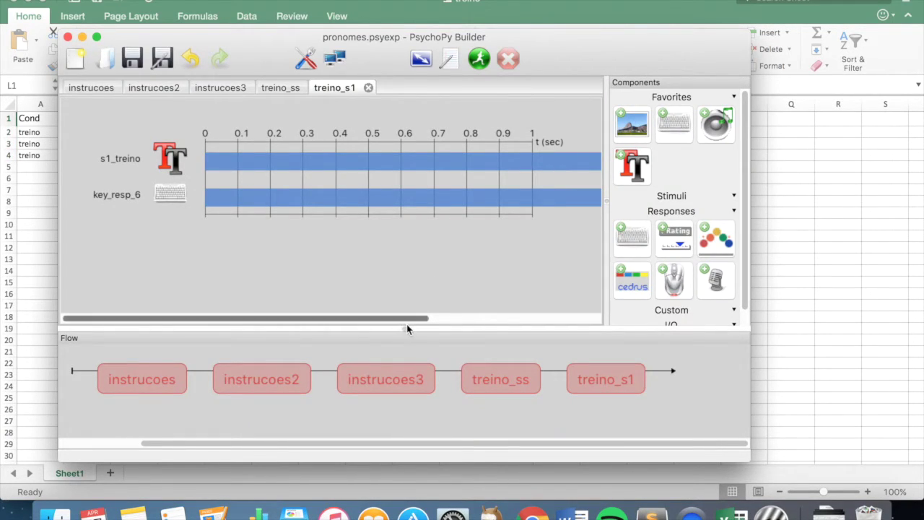
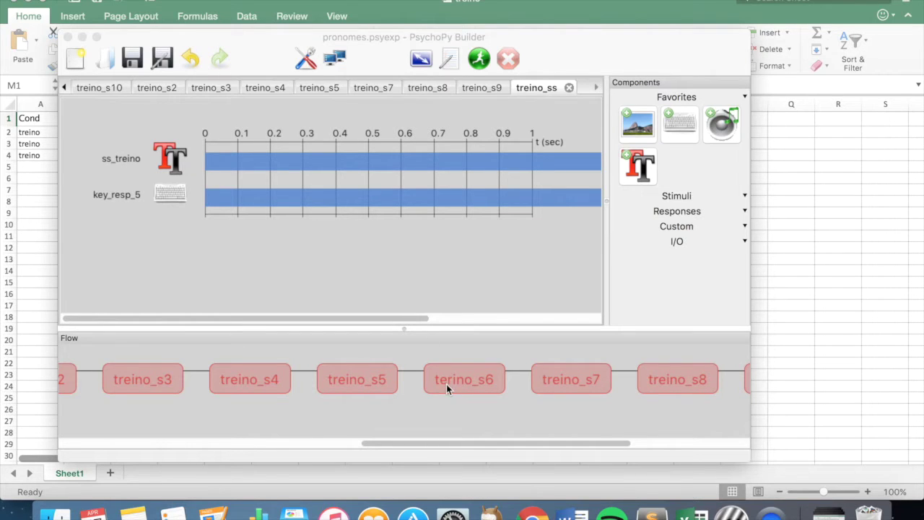
Step: Review the training routines in the flow from treino_ss through treino_s10 against the treino spreadsheet columns
{"action": "scroll", "coordinate": [403, 378], "scroll_direction": "left", "scroll_amount": 10}
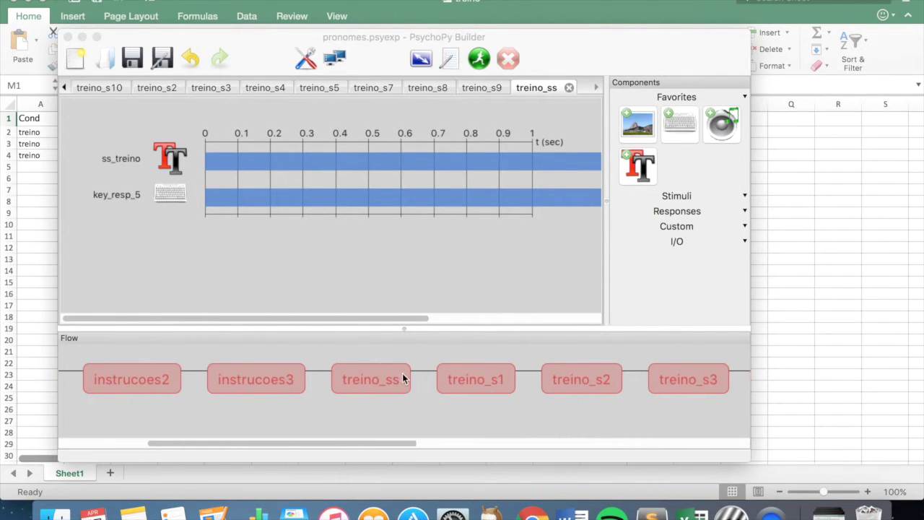
{"action": "scroll", "coordinate": [402, 373], "scroll_direction": "right", "scroll_amount": 5}
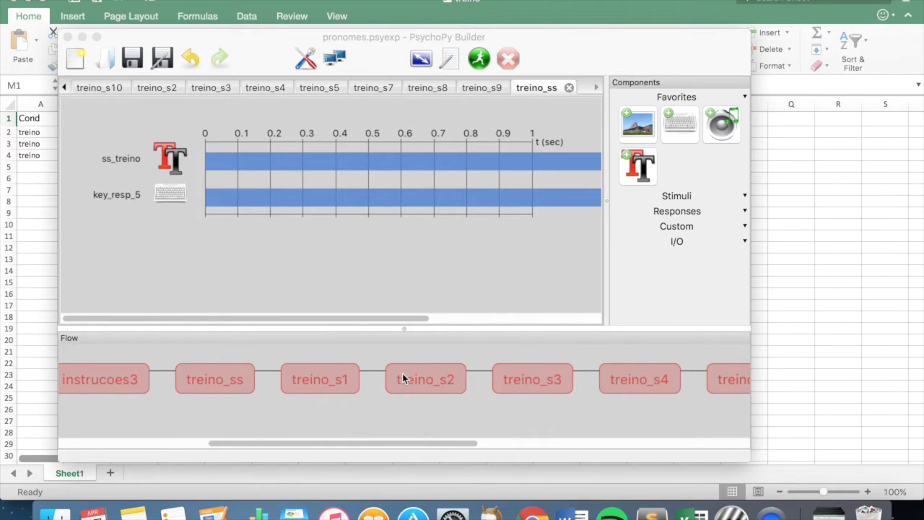
{"action": "scroll", "coordinate": [425, 378], "scroll_direction": "right", "scroll_amount": 8}
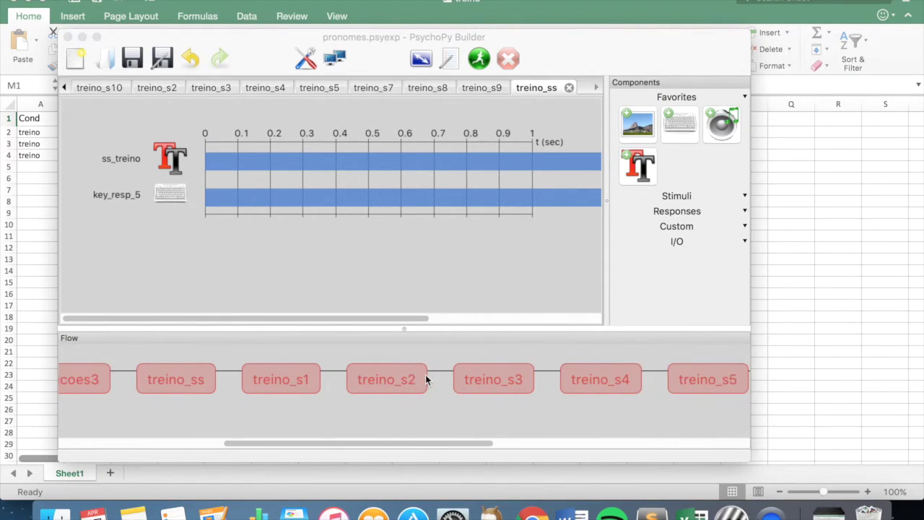
{"action": "scroll", "coordinate": [425, 379], "scroll_direction": "right", "scroll_amount": 8}
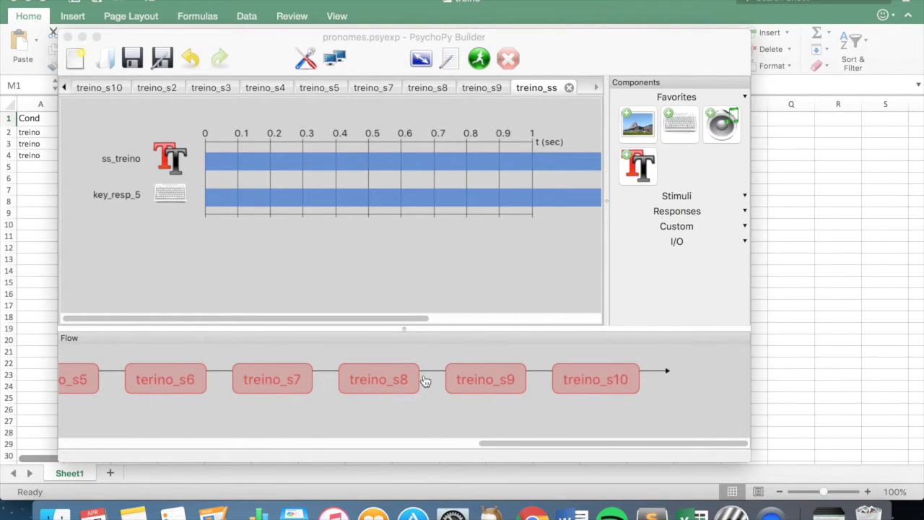
{"action": "key", "text": "super+Tab"}
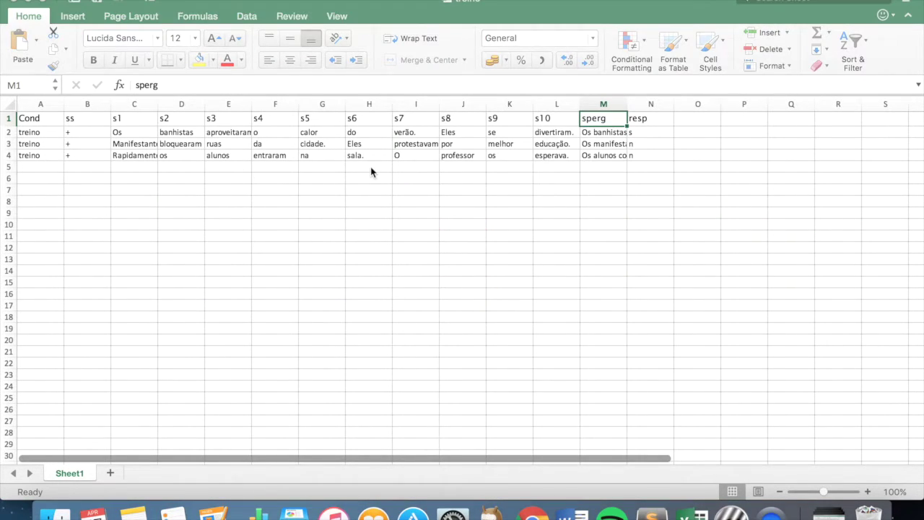
{"action": "key", "text": "super+Tab"}
{"action": "key", "text": "super+Tab"}
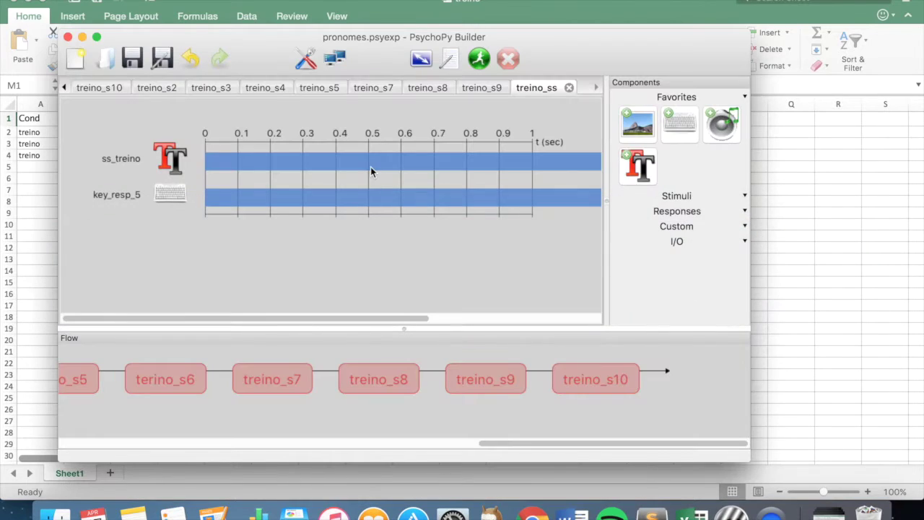
{"action": "scroll", "coordinate": [293, 395], "scroll_direction": "left", "scroll_amount": 10}
{"action": "scroll", "coordinate": [293, 395], "scroll_direction": "left", "scroll_amount": 2}
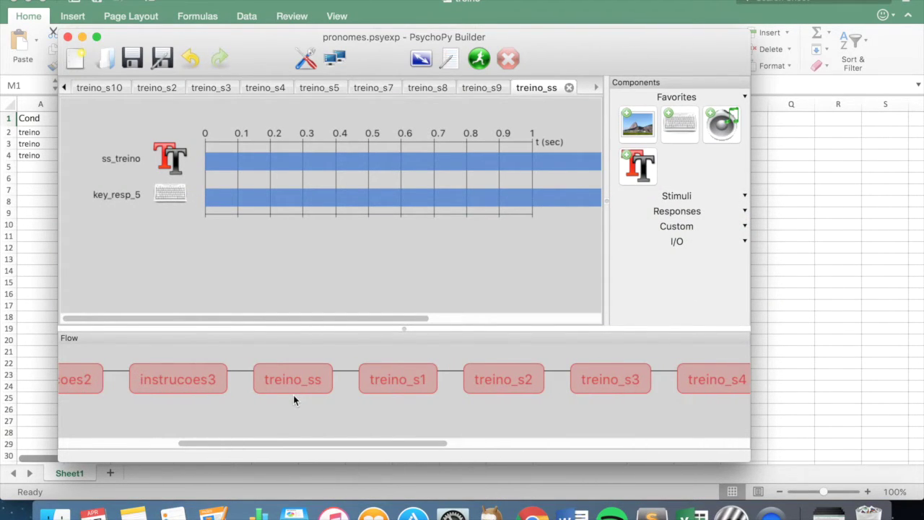
{"action": "scroll", "coordinate": [569, 391], "scroll_direction": "right", "scroll_amount": 15}
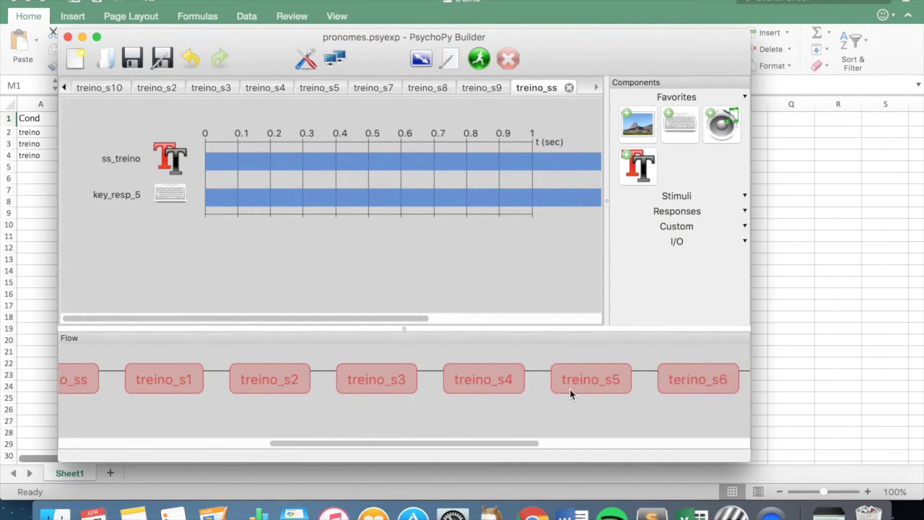
{"action": "scroll", "coordinate": [570, 393], "scroll_direction": "right", "scroll_amount": 6}
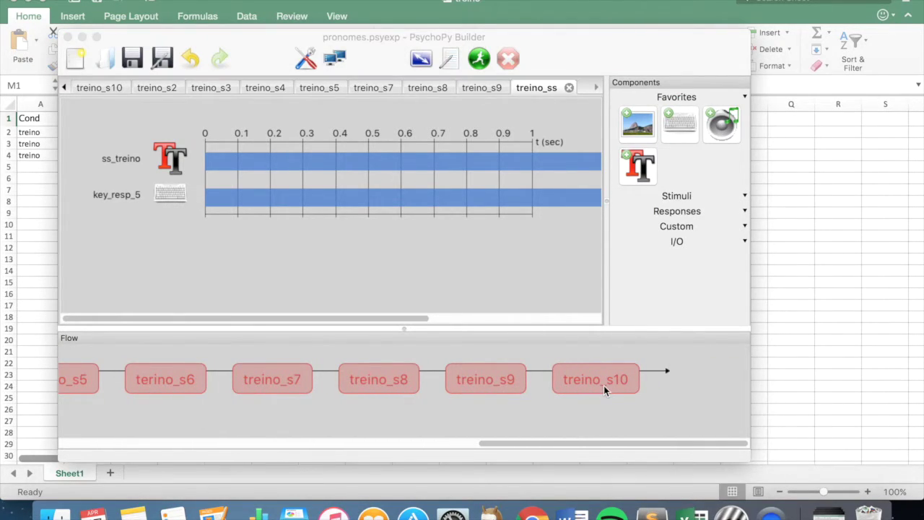
Step: Check the sperg and resp columns in the treino spreadsheet, and return to PsychoPy
{"action": "key", "text": "super+Tab"}
{"action": "key", "text": "super+Tab"}
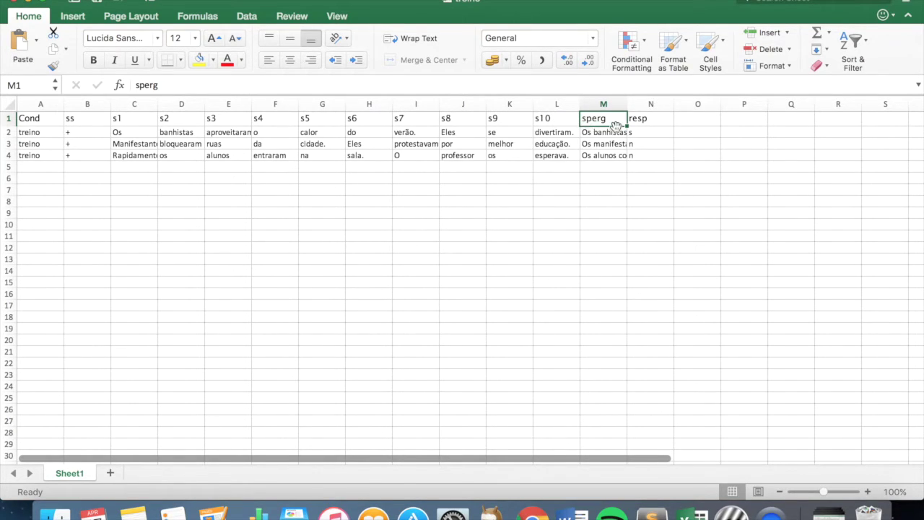
{"action": "key", "text": "super+Tab"}
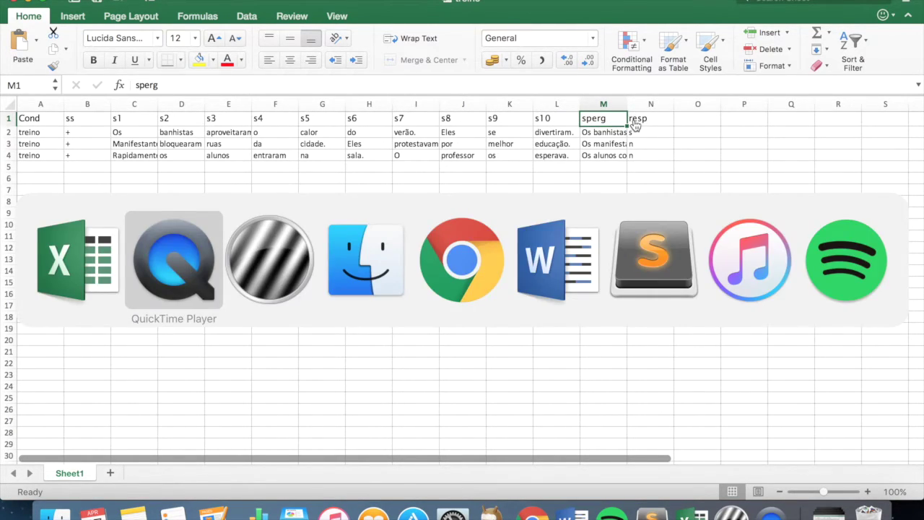
{"action": "key", "text": "super+Tab"}
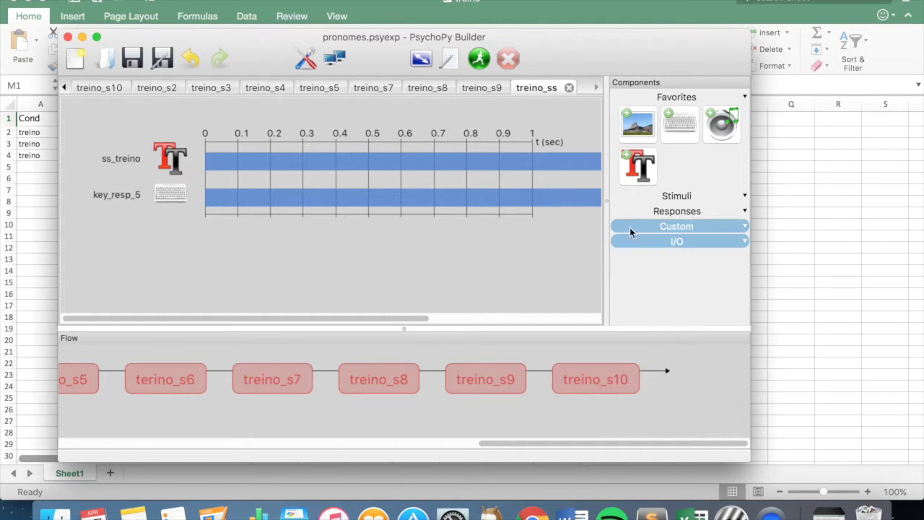
Step: Create a new routine named treino_sperg for insertion into the flow
{"action": "scroll", "coordinate": [375, 404], "scroll_direction": "left", "scroll_amount": 3}
{"action": "scroll", "coordinate": [374, 401], "scroll_direction": "left", "scroll_amount": 10}
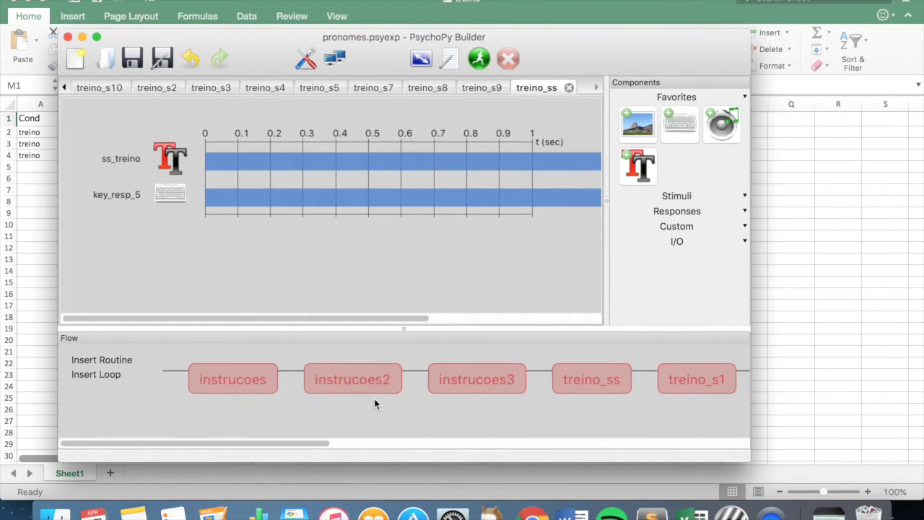
{"action": "left_click", "coordinate": [96, 359]}
{"action": "left_click", "coordinate": [93, 372]}
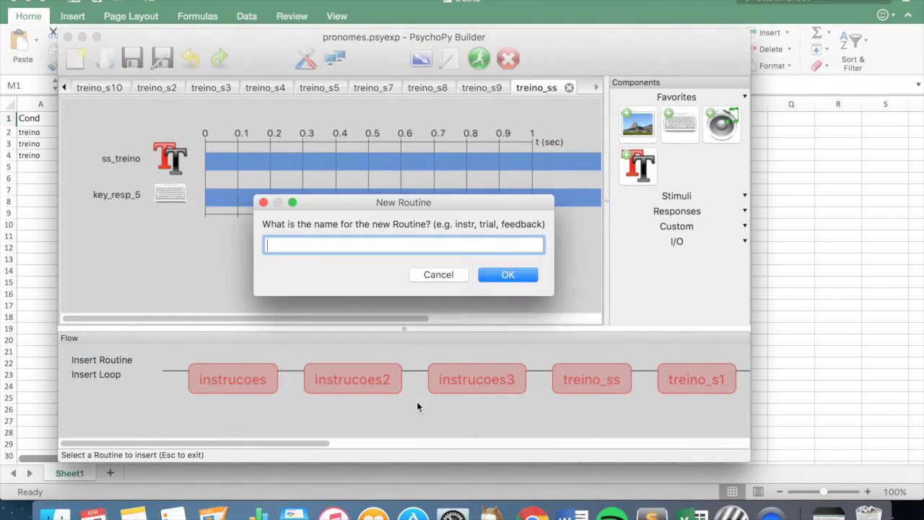
{"action": "type", "text": "treino_sperg"}
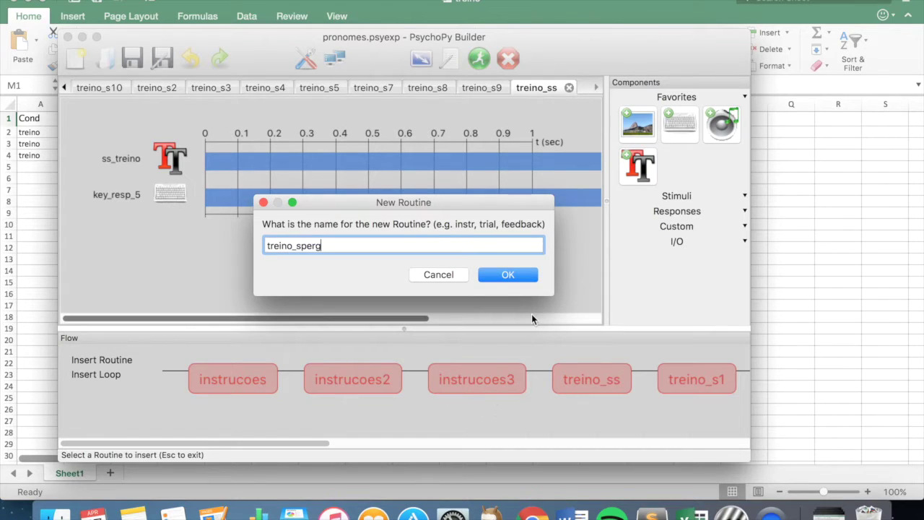
{"action": "left_click", "coordinate": [502, 278]}
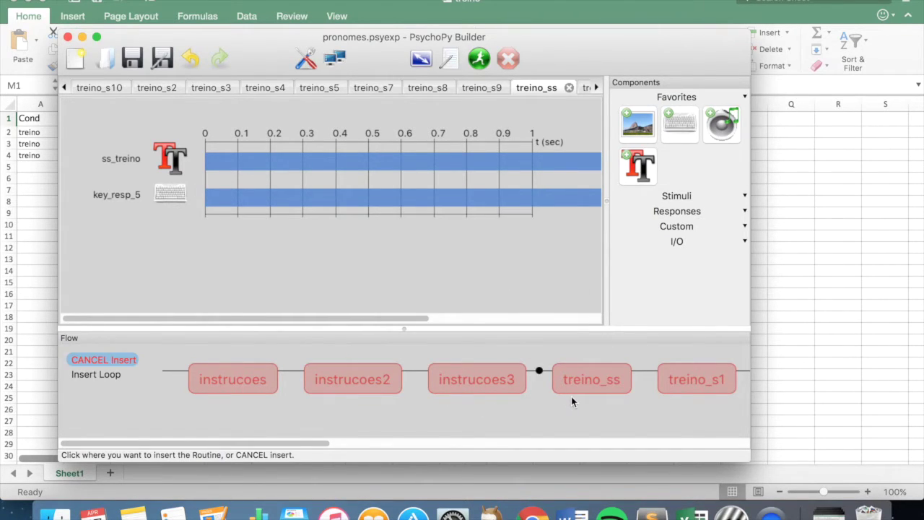
Step: Place the treino_sperg routine at the end of the flow, after treino_s10, and open it for editing
{"action": "scroll", "coordinate": [572, 396], "scroll_direction": "right", "scroll_amount": 10}
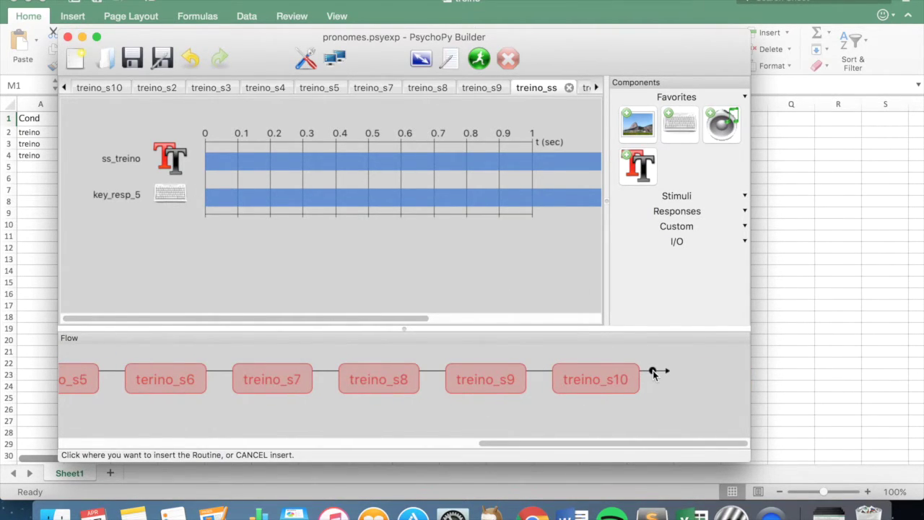
{"action": "left_click", "coordinate": [654, 372]}
{"action": "left_click", "coordinate": [592, 383]}
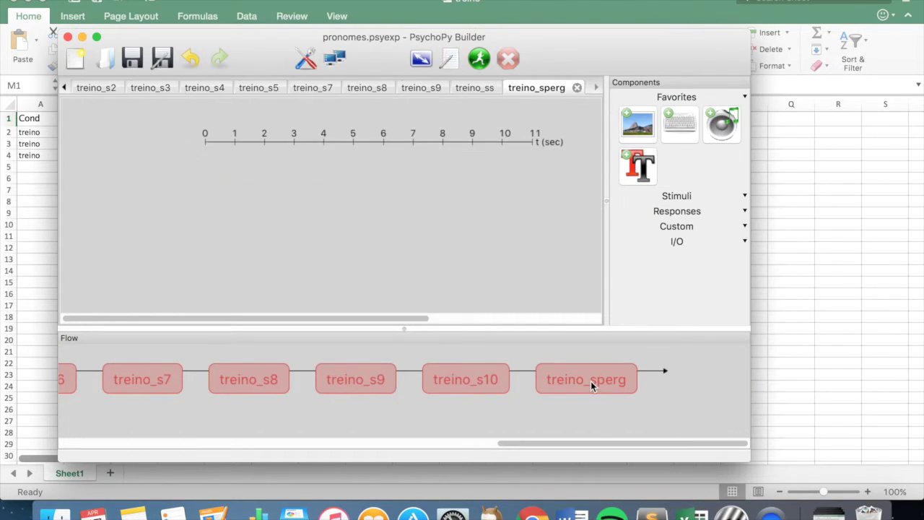
Step: Add a text component named treino_sperg_ to the treino_sperg routine and clear its stop duration
{"action": "left_click", "coordinate": [639, 125]}
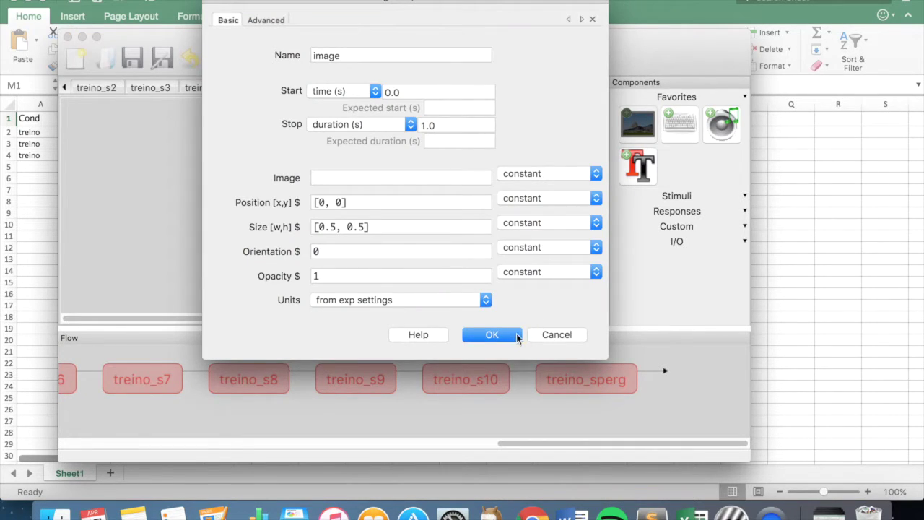
{"action": "left_click", "coordinate": [556, 335]}
{"action": "left_click", "coordinate": [639, 165]}
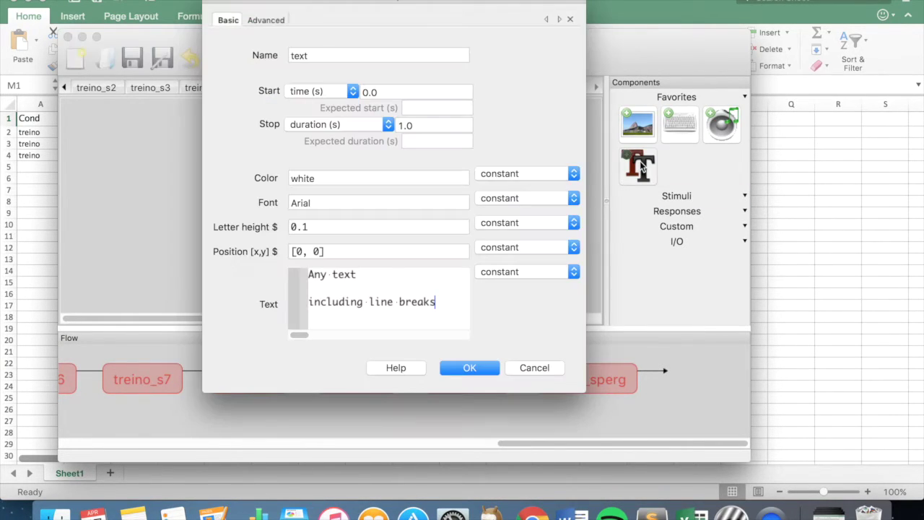
{"action": "double_click", "coordinate": [328, 56]}
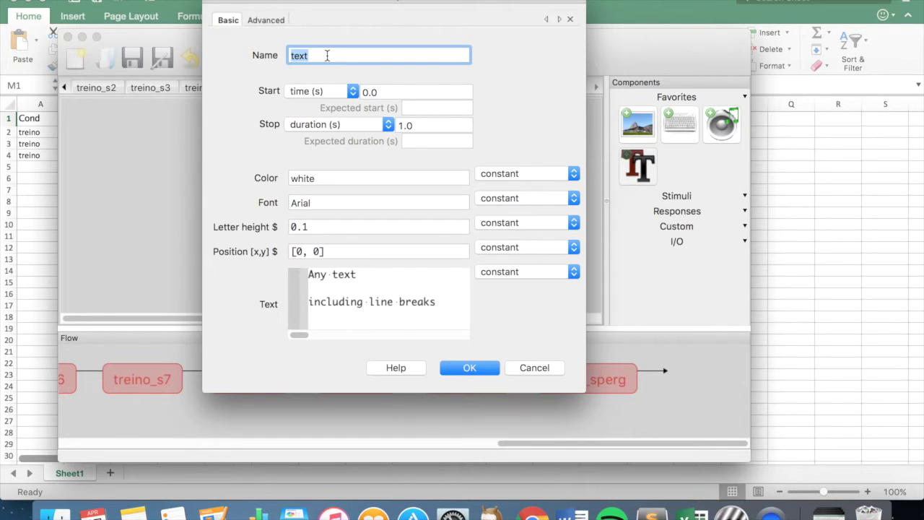
{"action": "type", "text": "treino_sperg"}
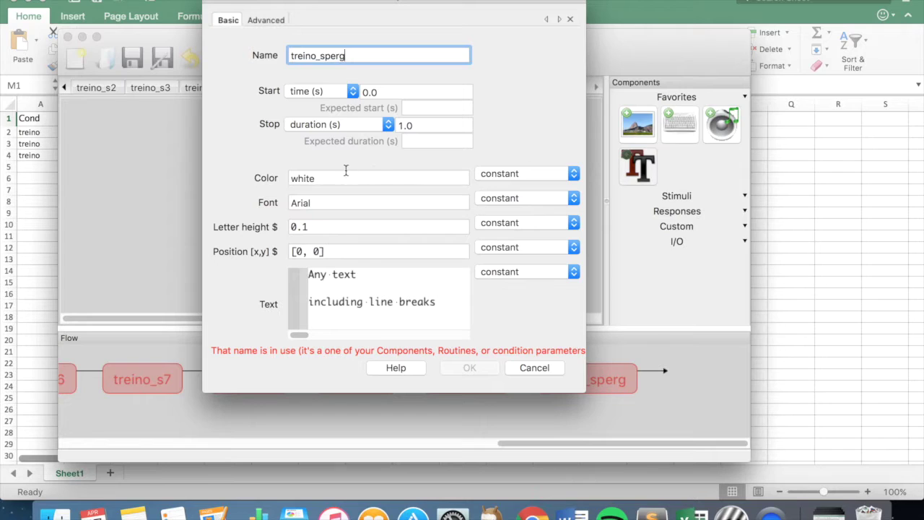
{"action": "left_click", "coordinate": [428, 126]}
{"action": "key", "text": "BackSpace"}
{"action": "key", "text": "BackSpace"}
{"action": "key", "text": "BackSpace"}
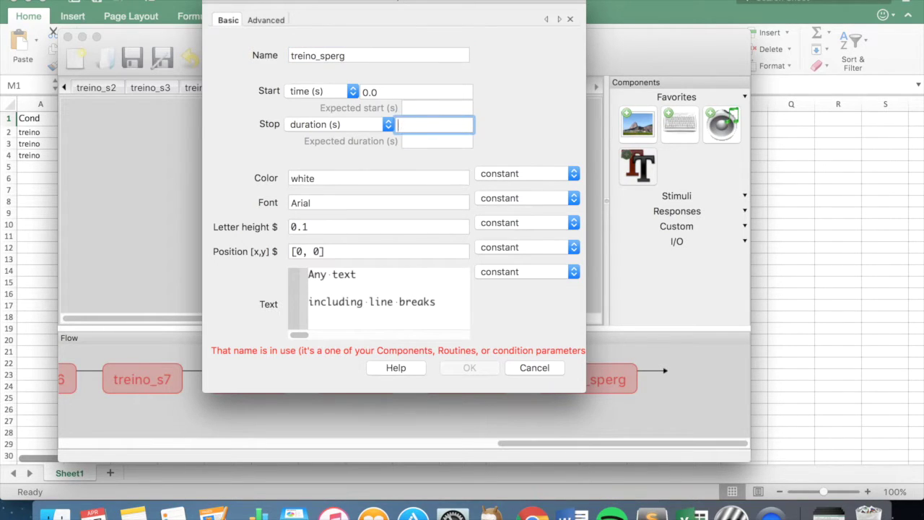
{"action": "left_click", "coordinate": [383, 54]}
{"action": "type", "text": "_"}
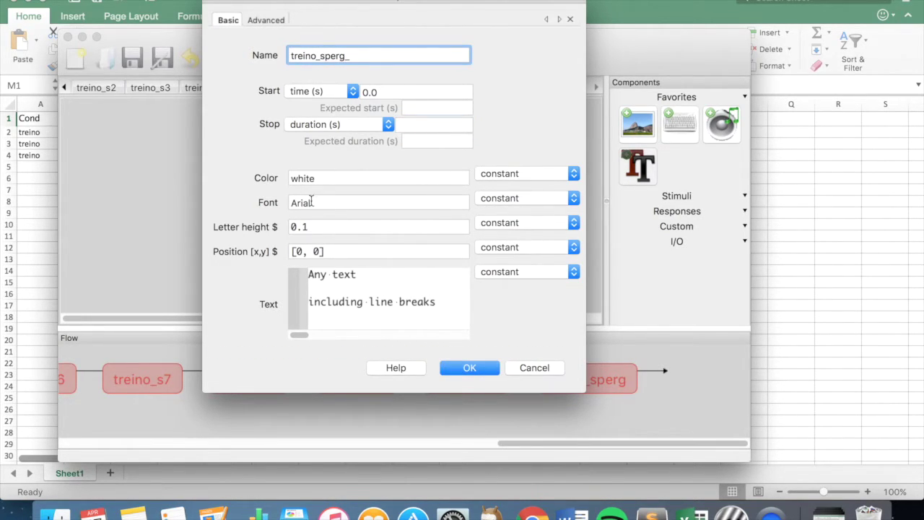
Step: Set the component's text to $sperg, updated on every frame, and save the component
{"action": "left_click_drag", "start_coordinate": [446, 308], "coordinate": [288, 264]}
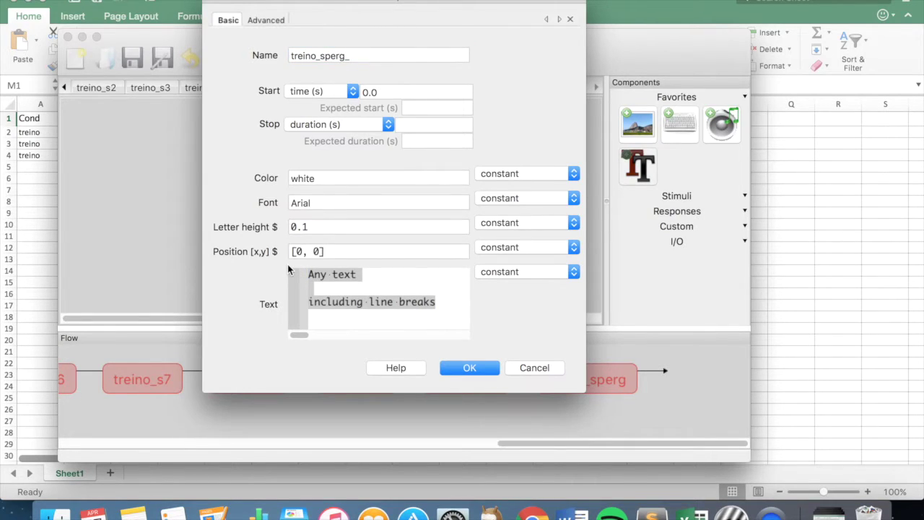
{"action": "type", "text": "$sperg"}
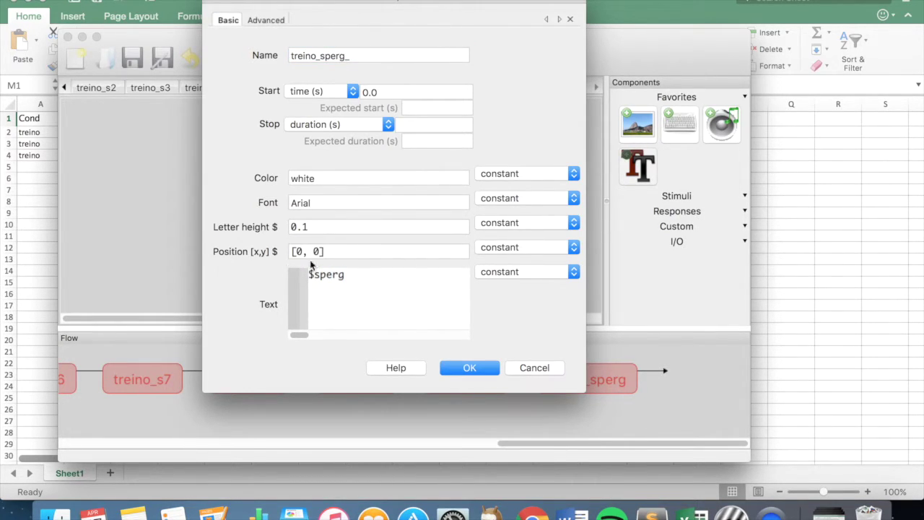
{"action": "left_click", "coordinate": [518, 277]}
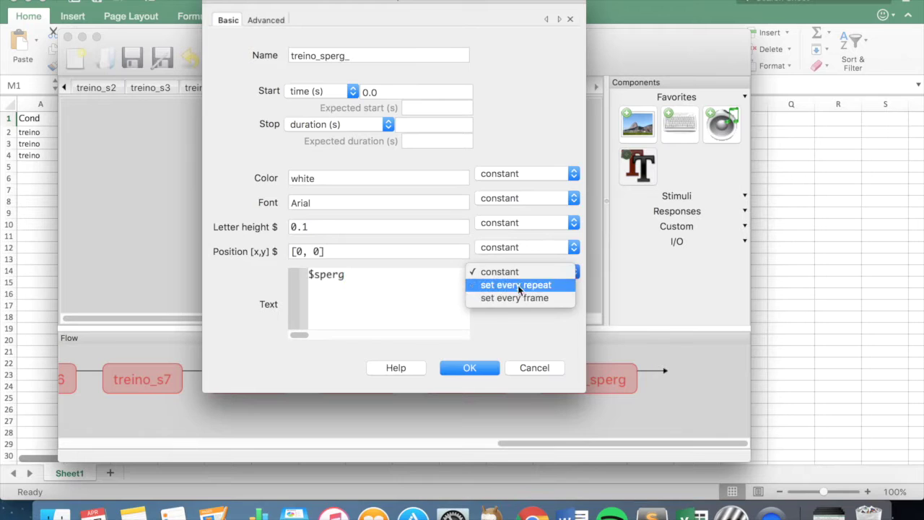
{"action": "left_click", "coordinate": [520, 300]}
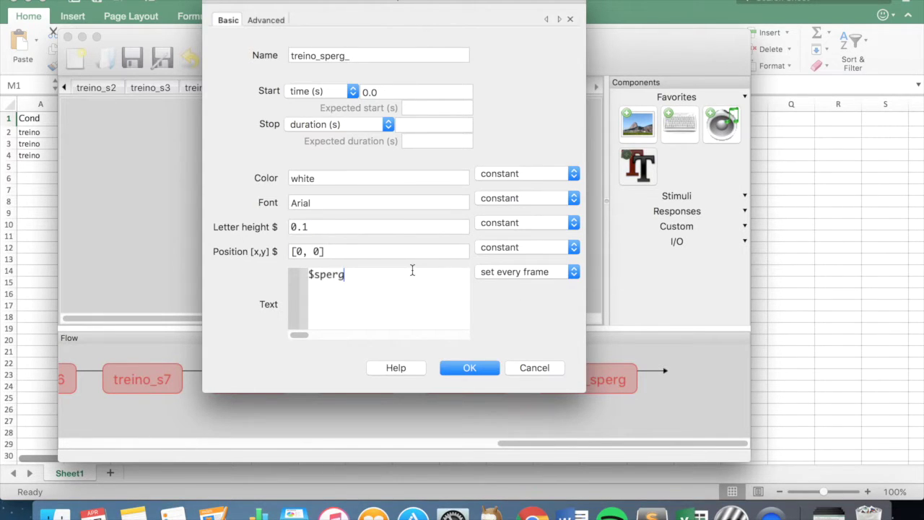
{"action": "left_click", "coordinate": [470, 369]}
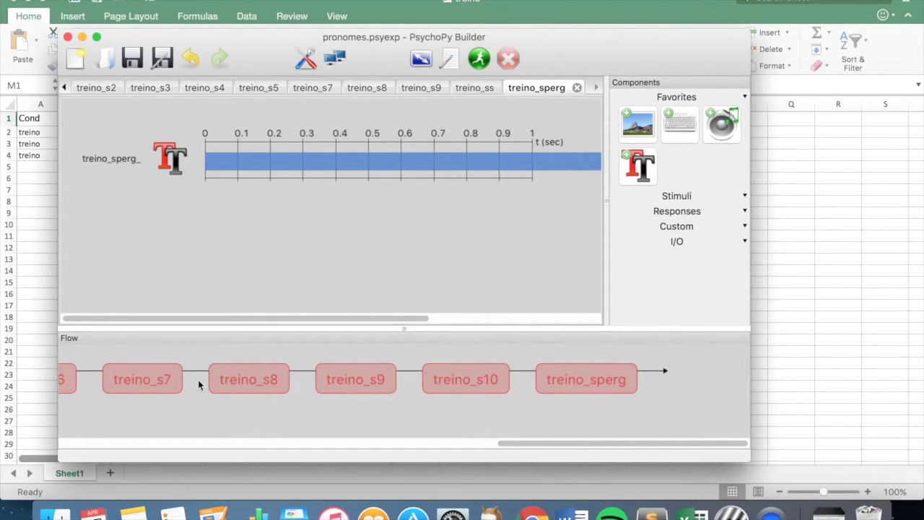
Step: Add a keyboard component to the treino_sperg routine with allowed keys 's','n' and enable storing of correct responses
{"action": "left_click", "coordinate": [678, 126]}
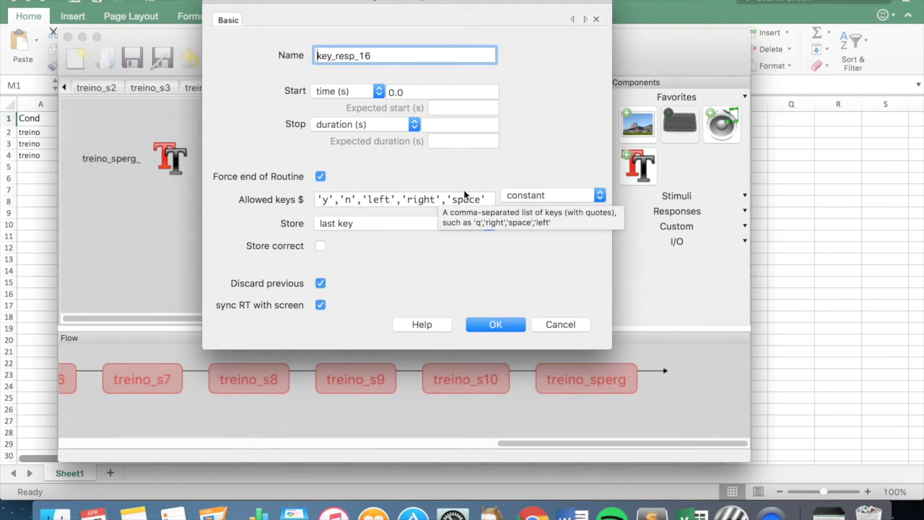
{"action": "left_click_drag", "start_coordinate": [449, 199], "coordinate": [275, 182]}
{"action": "key", "text": "BackSpace"}
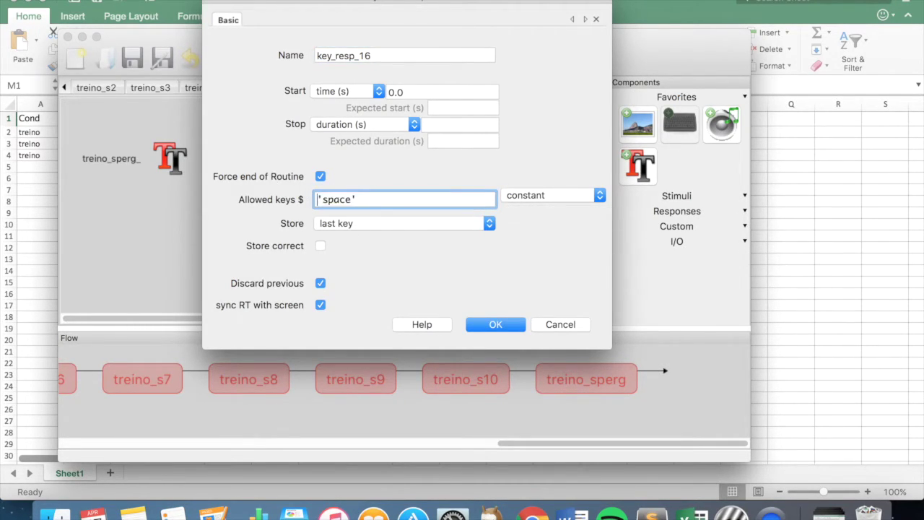
{"action": "key", "text": "shift+alt+Right"}
{"action": "type", "text": "s','n'"}
{"action": "left_click", "coordinate": [321, 246]}
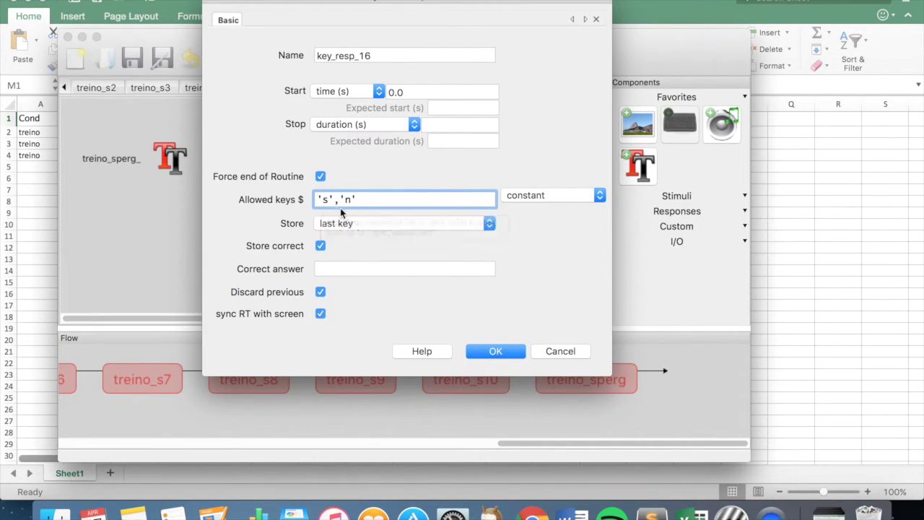
Step: Switch to the treino spreadsheet in Excel and examine the header and the answers in the resp column
{"action": "key", "text": "super+Tab"}
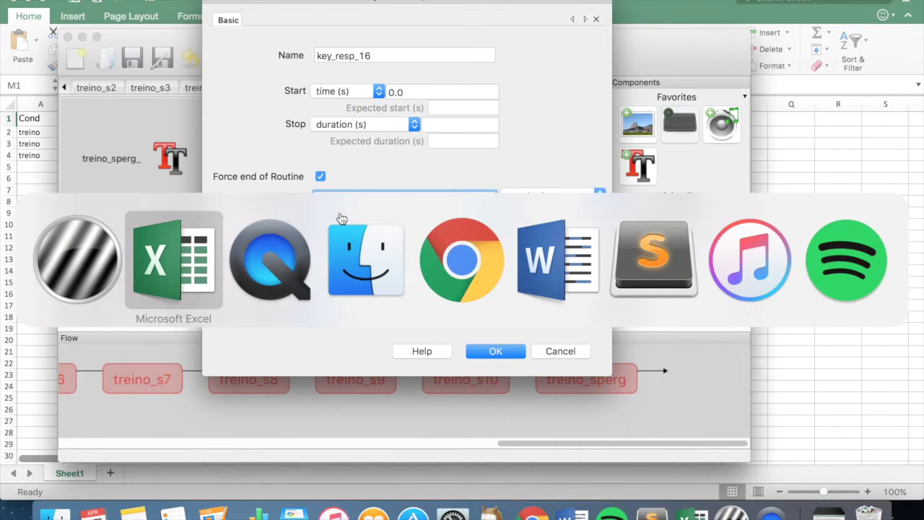
{"action": "left_click", "coordinate": [653, 130]}
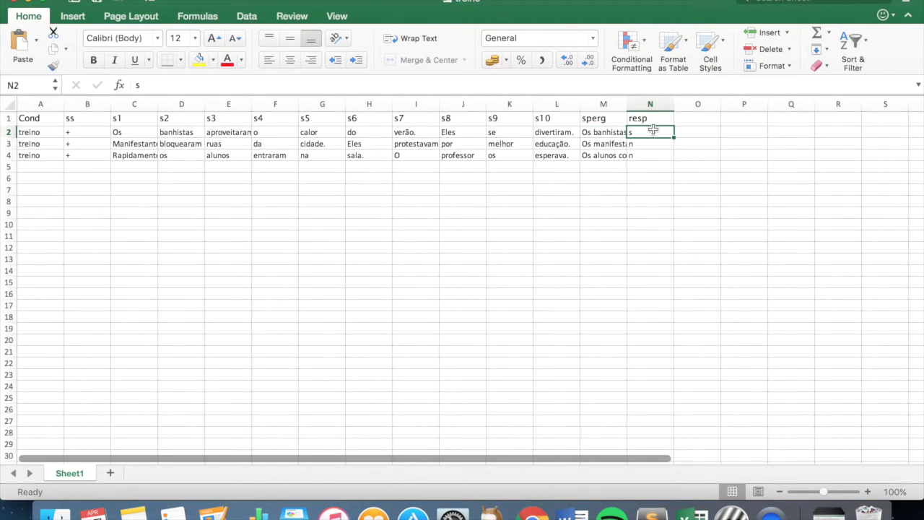
{"action": "key", "text": "Up"}
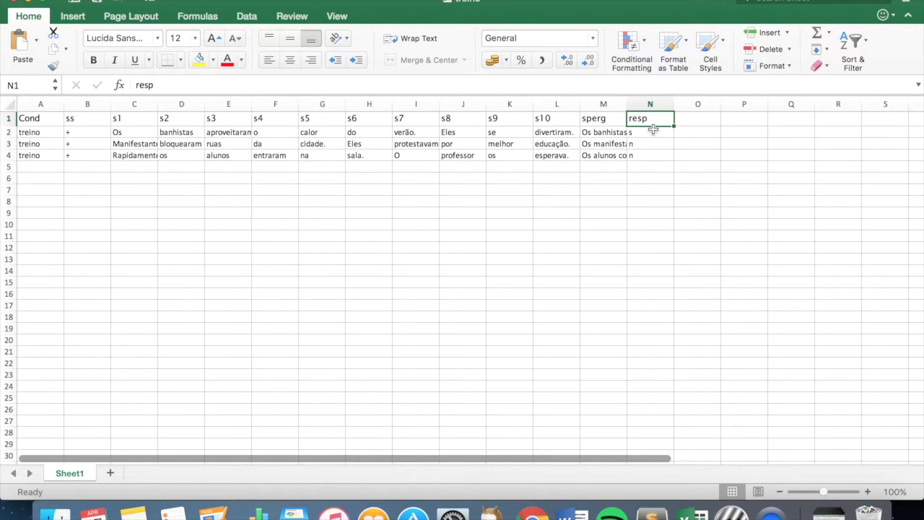
{"action": "left_click", "coordinate": [652, 129]}
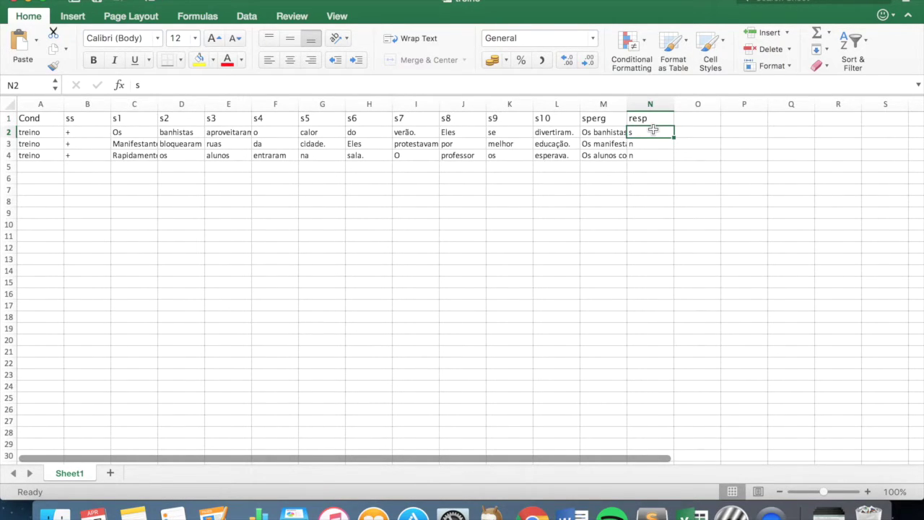
{"action": "key", "text": "Down"}
{"action": "key", "text": "Down"}
{"action": "left_click", "coordinate": [653, 130]}
Step: Return to PsychoPy Builder, set the keyboard component's correct answer to $resp, and save the component
{"action": "key", "text": "super+Tab"}
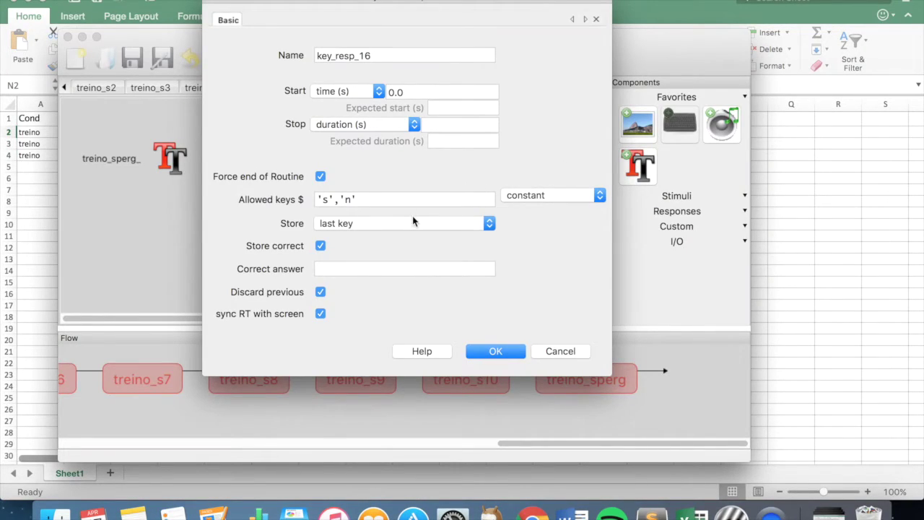
{"action": "left_click", "coordinate": [318, 269]}
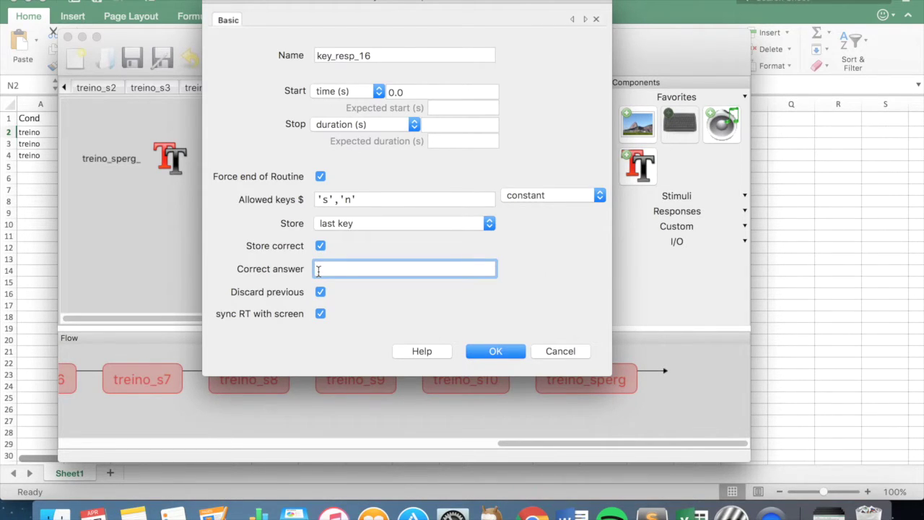
{"action": "type", "text": "$resp"}
{"action": "left_click", "coordinate": [498, 351]}
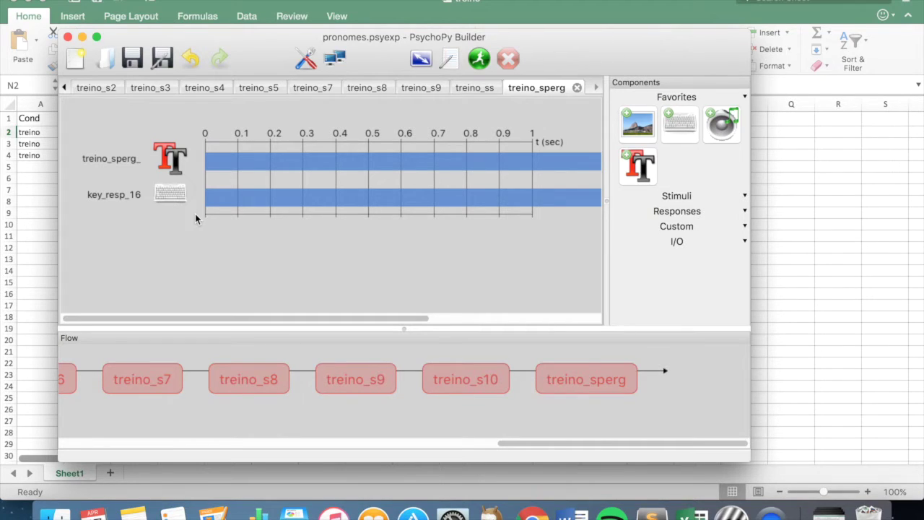
Step: Review the sequence of instruction and training routines along the whole flow
{"action": "scroll", "coordinate": [251, 383], "scroll_direction": "left", "scroll_amount": 10}
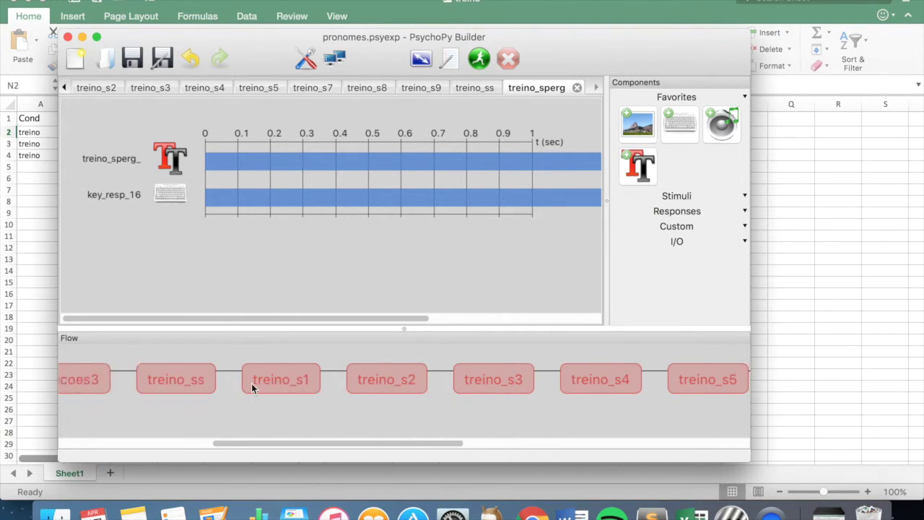
{"action": "scroll", "coordinate": [252, 384], "scroll_direction": "right", "scroll_amount": 10}
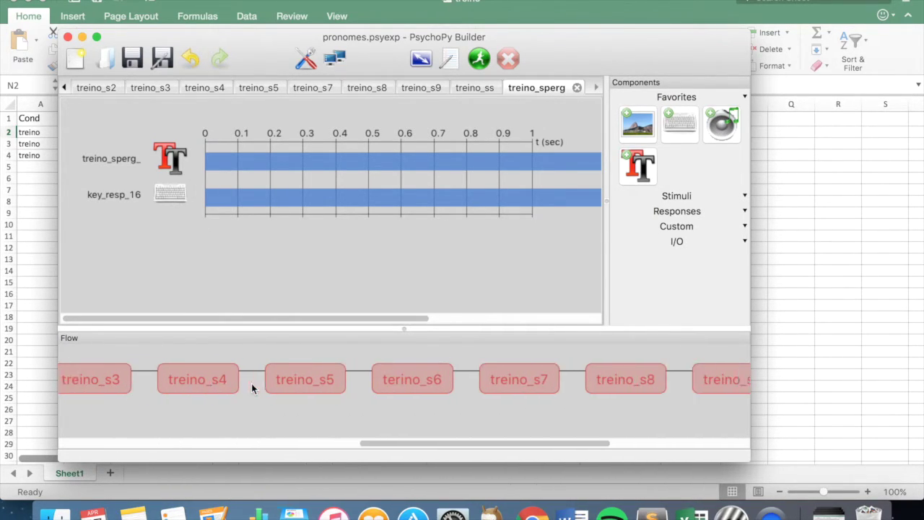
{"action": "scroll", "coordinate": [251, 384], "scroll_direction": "right", "scroll_amount": 10}
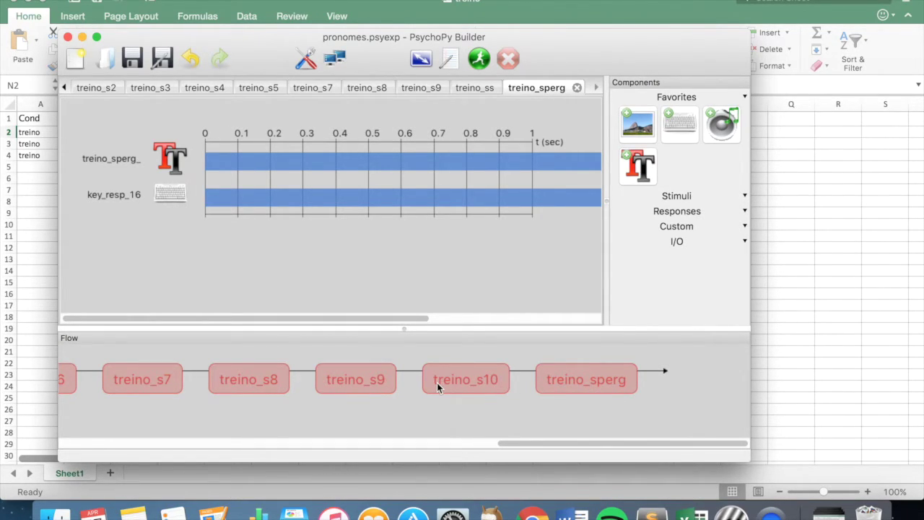
{"action": "scroll", "coordinate": [437, 384], "scroll_direction": "left", "scroll_amount": 8}
{"action": "scroll", "coordinate": [437, 386], "scroll_direction": "left", "scroll_amount": 6}
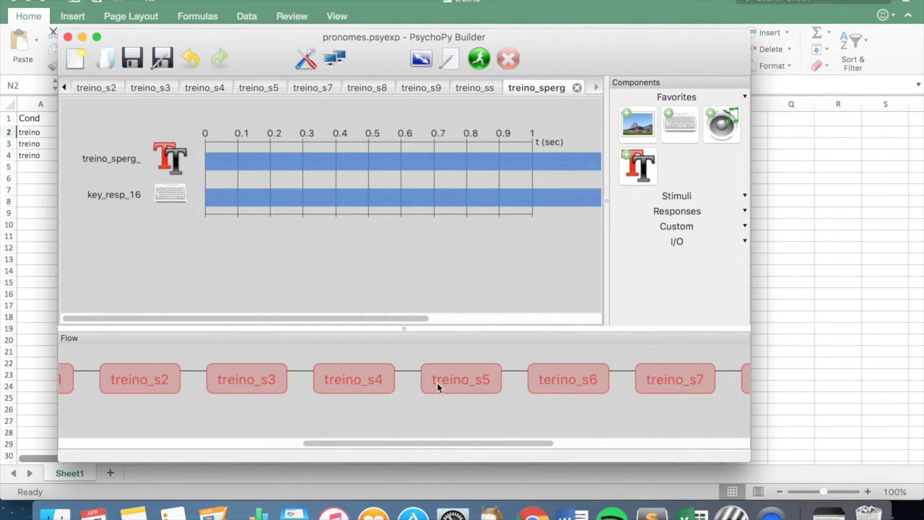
{"action": "scroll", "coordinate": [437, 388], "scroll_direction": "left", "scroll_amount": 3}
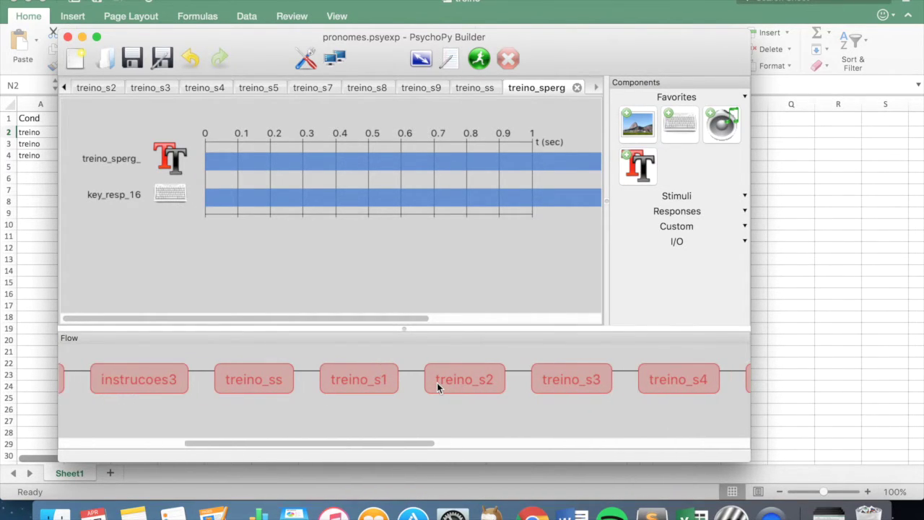
{"action": "scroll", "coordinate": [437, 387], "scroll_direction": "left", "scroll_amount": 5}
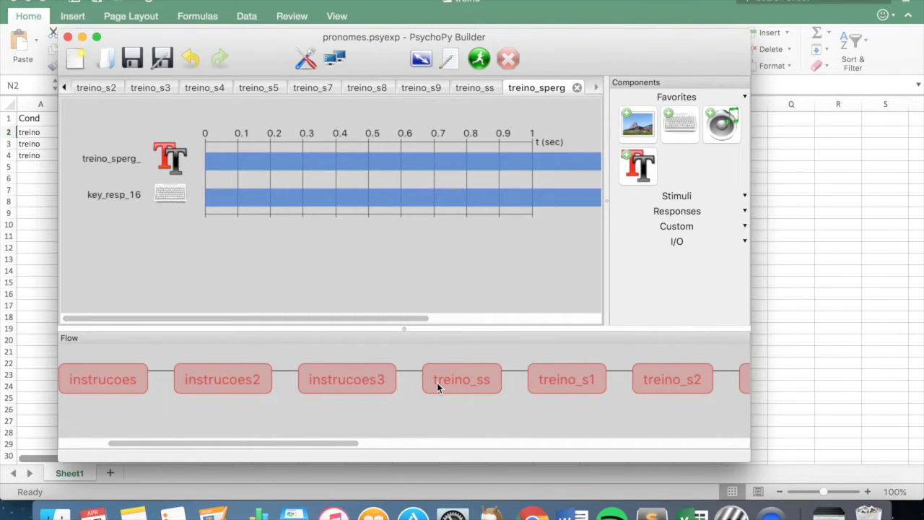
{"action": "scroll", "coordinate": [437, 383], "scroll_direction": "left", "scroll_amount": 3}
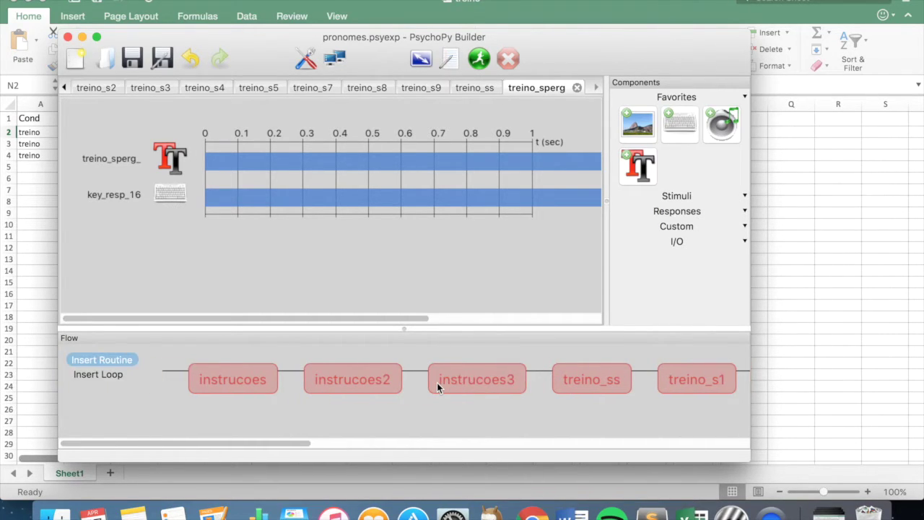
Step: Insert a loop into the flow that starts between instrucoes3 and treino_ss and ends after treino_sperg
{"action": "left_click", "coordinate": [89, 373]}
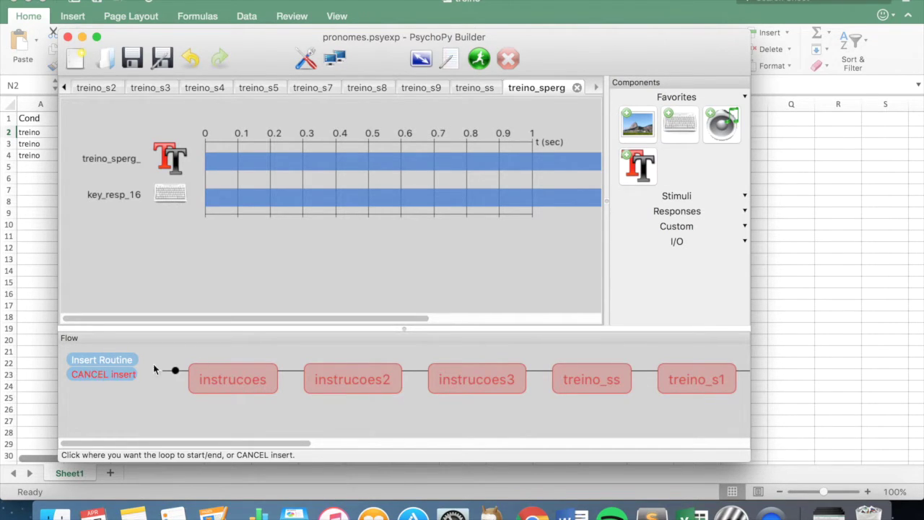
{"action": "scroll", "coordinate": [513, 369], "scroll_direction": "right", "scroll_amount": 5}
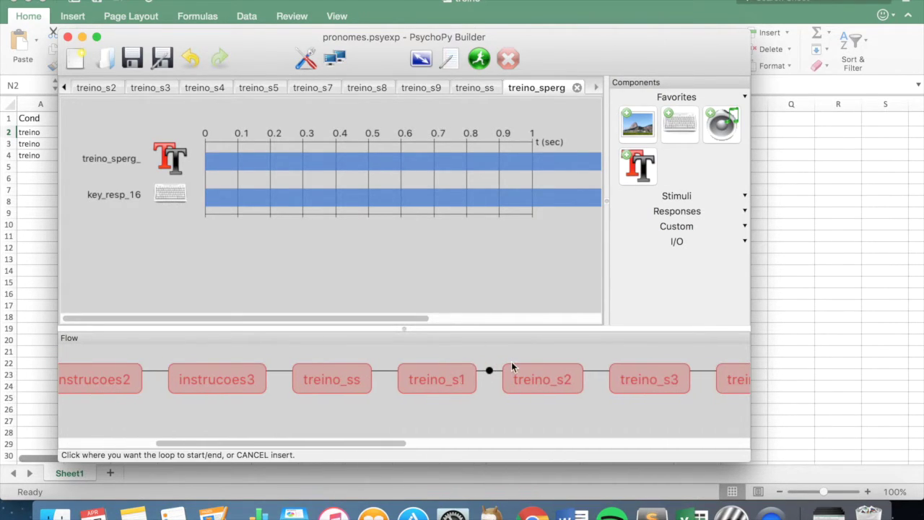
{"action": "left_click", "coordinate": [279, 372]}
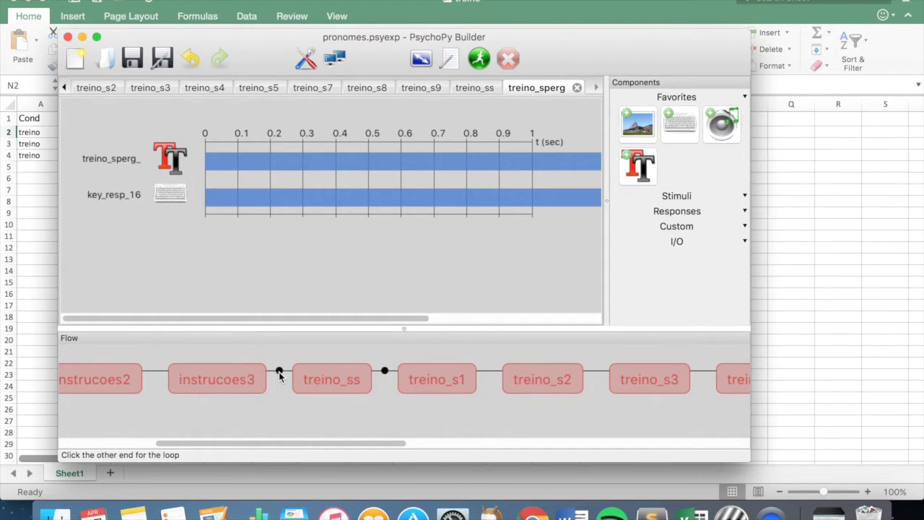
{"action": "scroll", "coordinate": [526, 368], "scroll_direction": "right", "scroll_amount": 10}
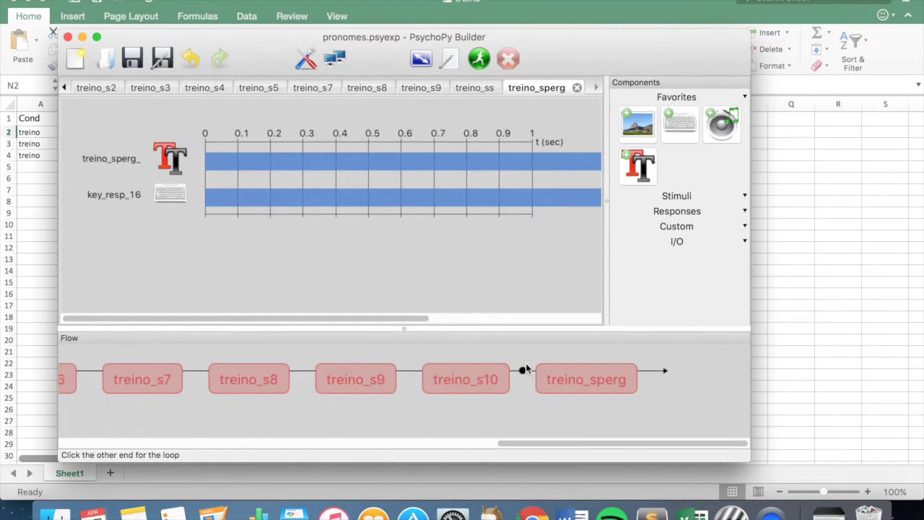
{"action": "left_click", "coordinate": [655, 374]}
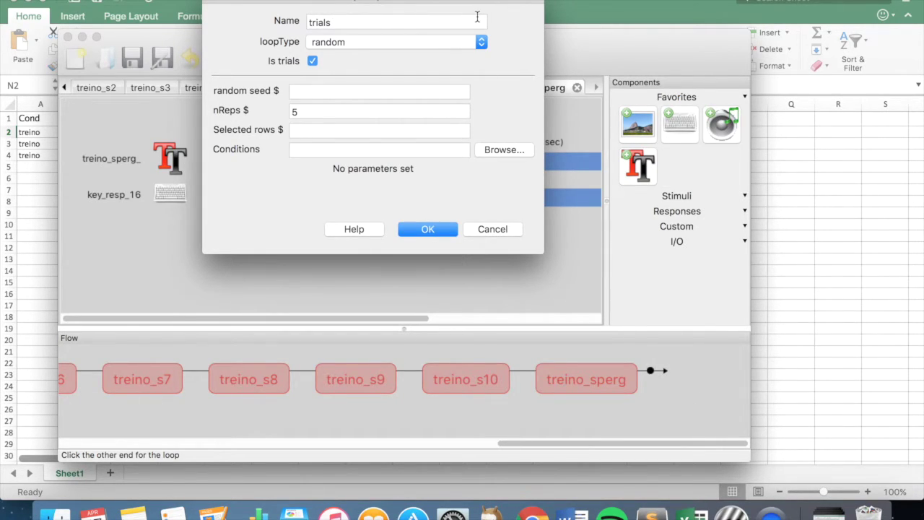
Step: Name the new loop treino and set its number of repetitions to 1
{"action": "double_click", "coordinate": [344, 22]}
{"action": "type", "text": "treino"}
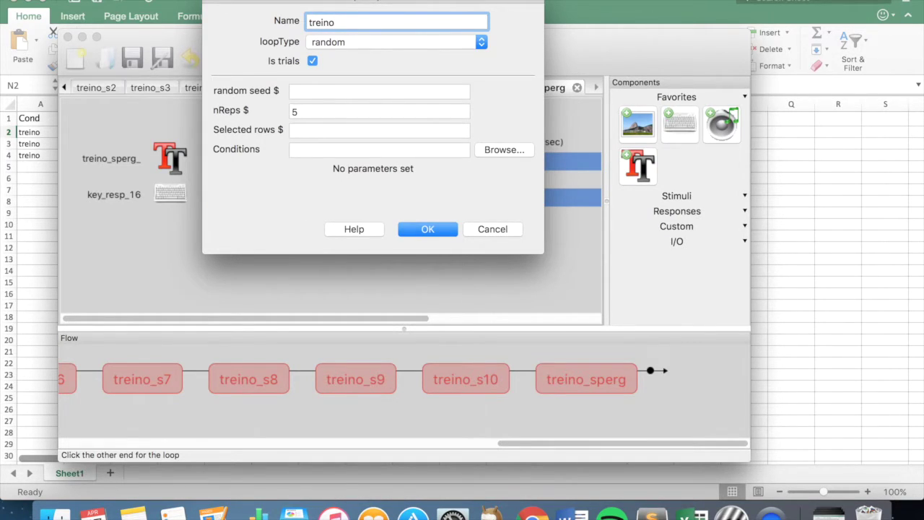
{"action": "left_click", "coordinate": [313, 111]}
{"action": "key", "text": "BackSpace"}
{"action": "type", "text": "1"}
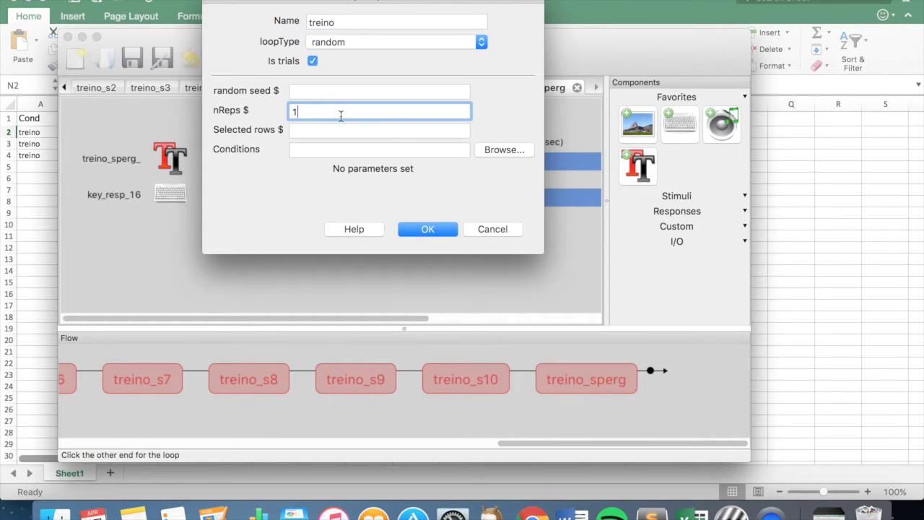
Step: Load the treino spreadsheet from the pronomes folder as the loop's conditions file and save the loop
{"action": "left_click", "coordinate": [495, 149]}
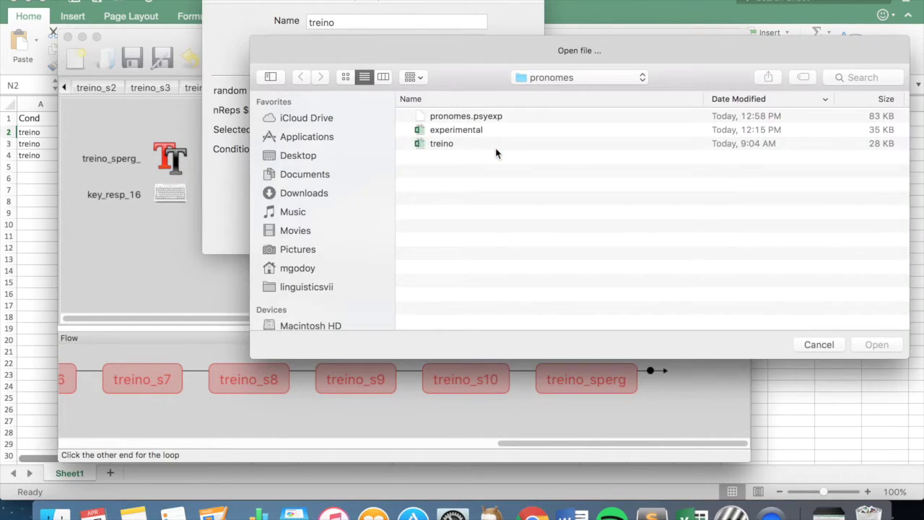
{"action": "left_click", "coordinate": [446, 130]}
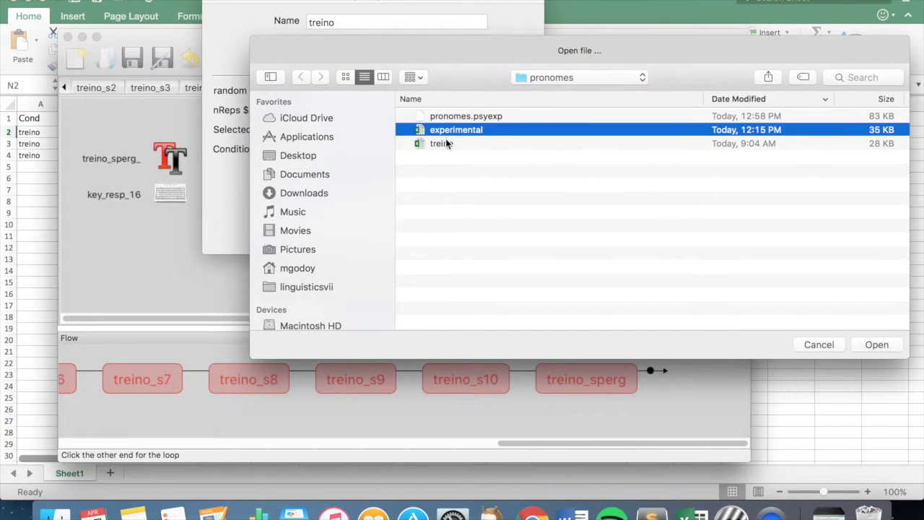
{"action": "left_click", "coordinate": [446, 143]}
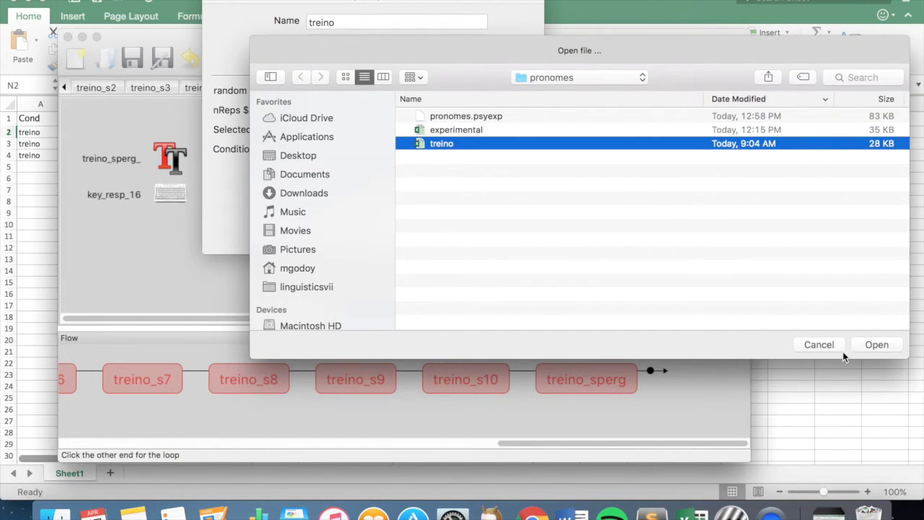
{"action": "left_click", "coordinate": [876, 346]}
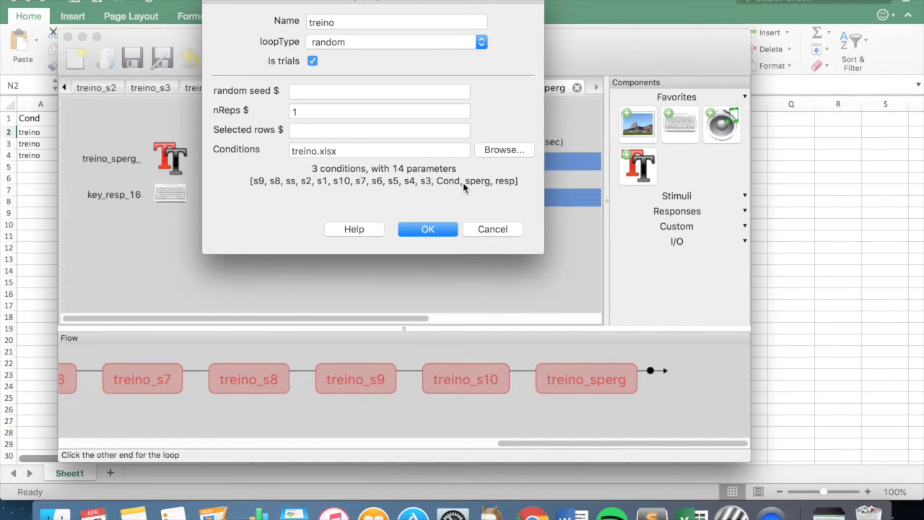
{"action": "left_click", "coordinate": [442, 230]}
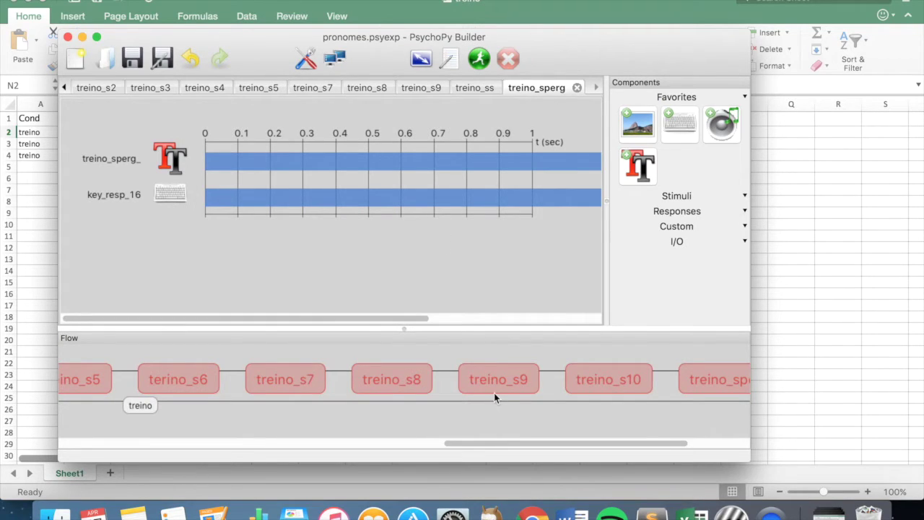
Step: Examine the treino loop's saved settings and the routines it encloses, from treino_ss to treino_sperg
{"action": "scroll", "coordinate": [495, 393], "scroll_direction": "right", "scroll_amount": 3}
{"action": "scroll", "coordinate": [495, 393], "scroll_direction": "left", "scroll_amount": 8}
{"action": "scroll", "coordinate": [495, 393], "scroll_direction": "right", "scroll_amount": 3}
{"action": "scroll", "coordinate": [495, 393], "scroll_direction": "right", "scroll_amount": 1}
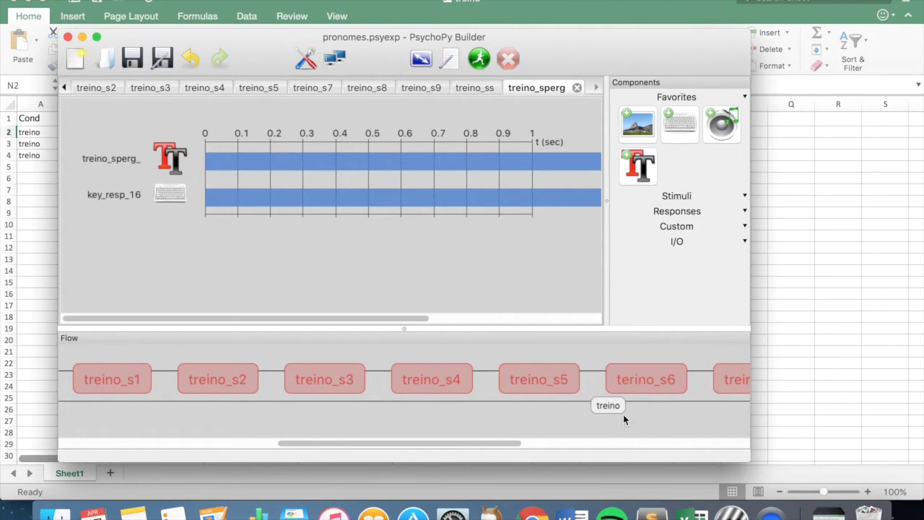
{"action": "left_click", "coordinate": [607, 406]}
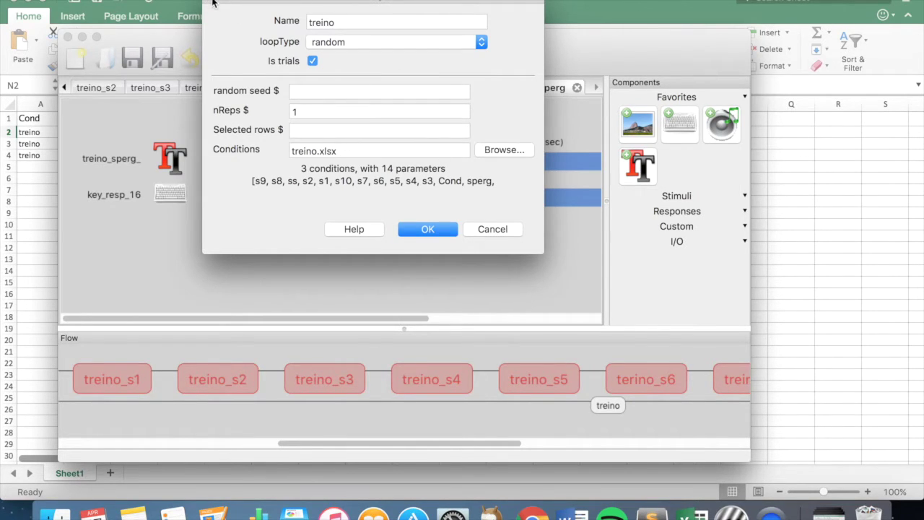
{"action": "key", "text": "Return"}
{"action": "scroll", "coordinate": [376, 396], "scroll_direction": "left", "scroll_amount": 5}
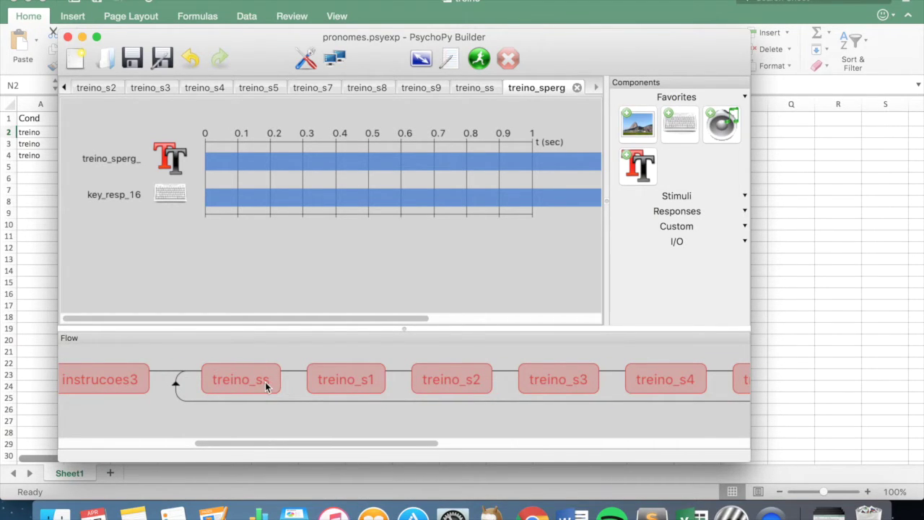
{"action": "scroll", "coordinate": [265, 386], "scroll_direction": "right", "scroll_amount": 15}
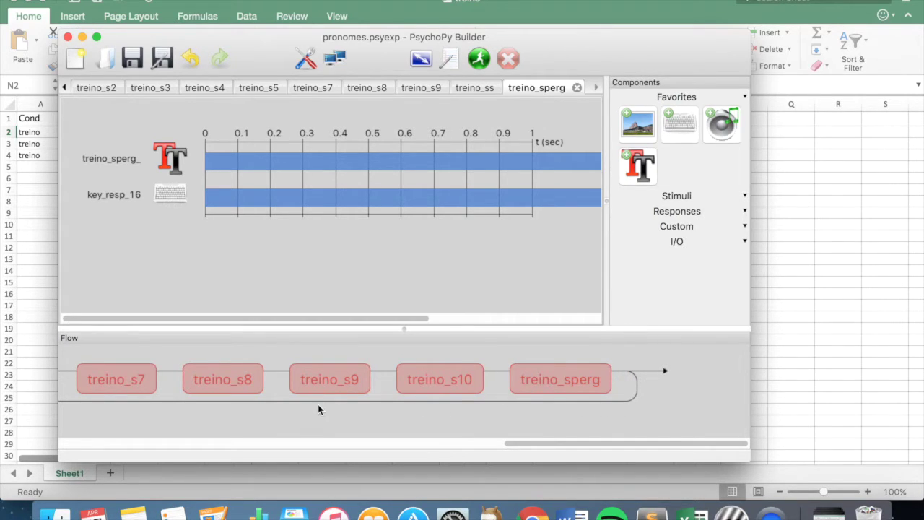
{"action": "scroll", "coordinate": [284, 400], "scroll_direction": "left", "scroll_amount": 15}
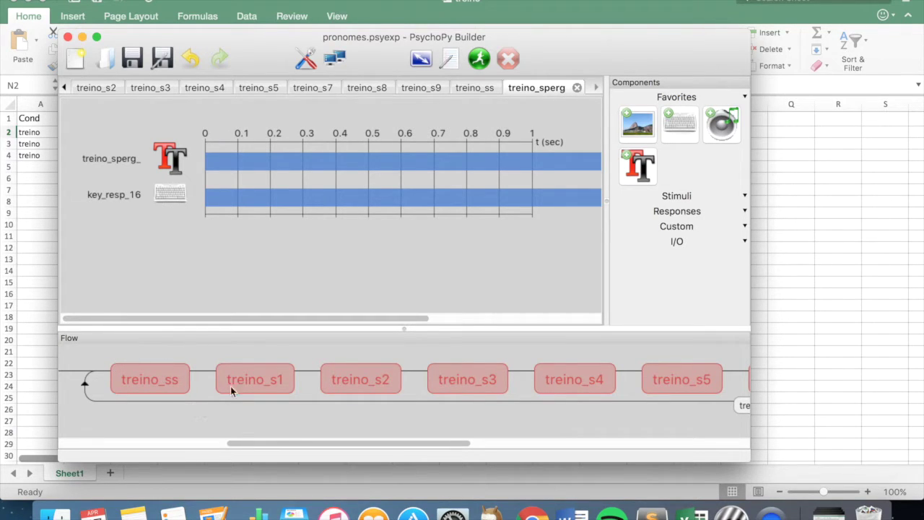
{"action": "scroll", "coordinate": [496, 382], "scroll_direction": "right", "scroll_amount": 10}
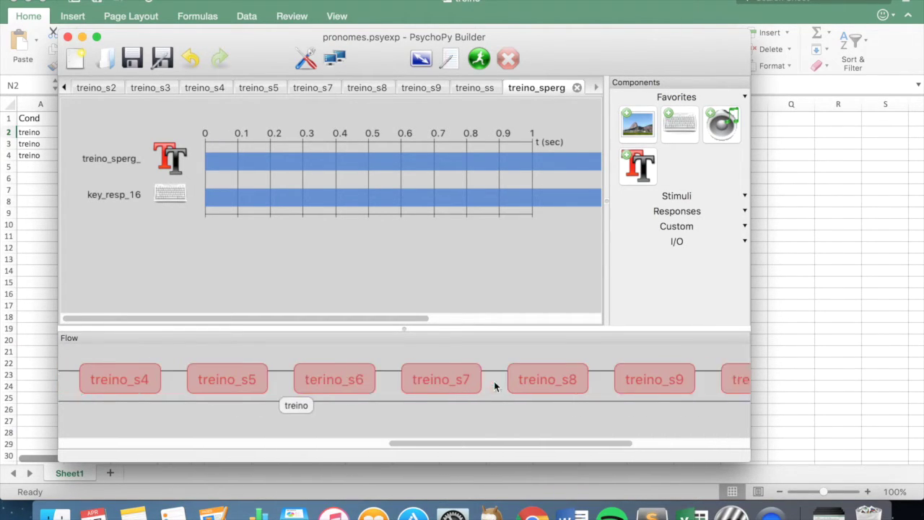
Step: Reopen the treino loop's properties, check the available loop types, and keep random
{"action": "left_click", "coordinate": [348, 406]}
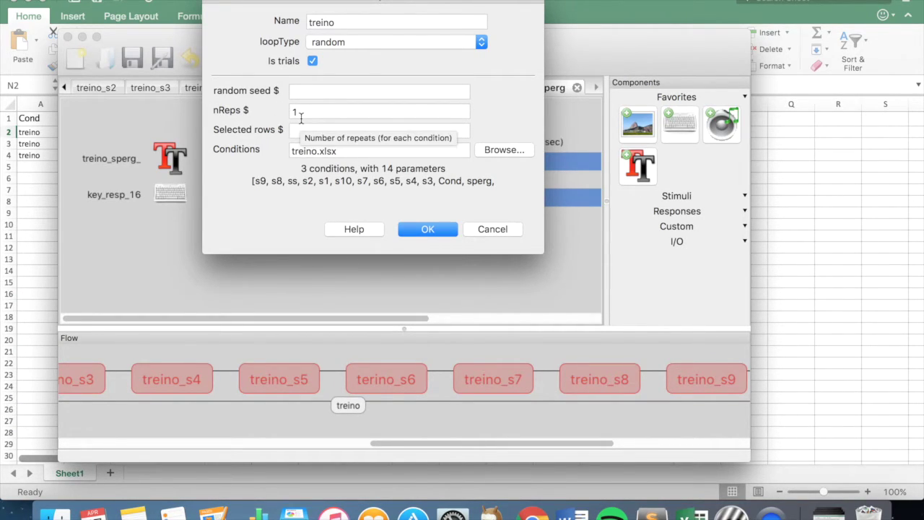
{"action": "left_click", "coordinate": [350, 45]}
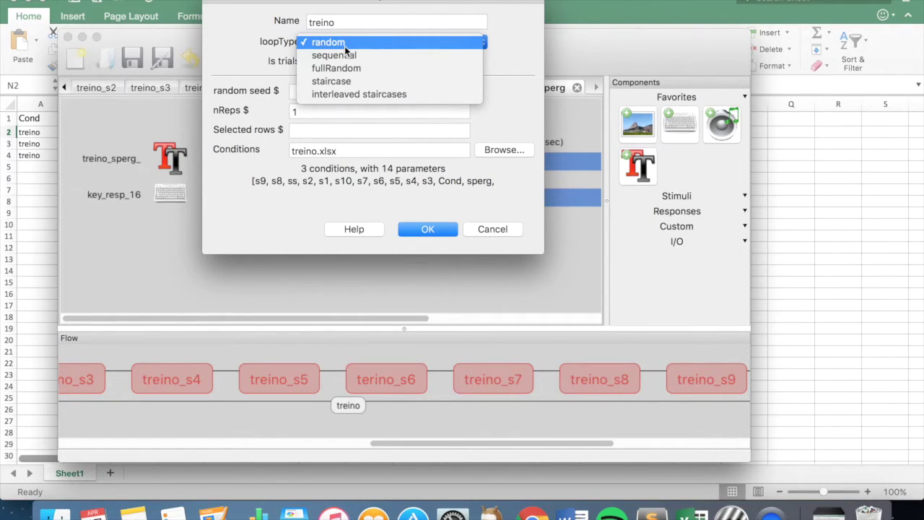
{"action": "left_click", "coordinate": [346, 45]}
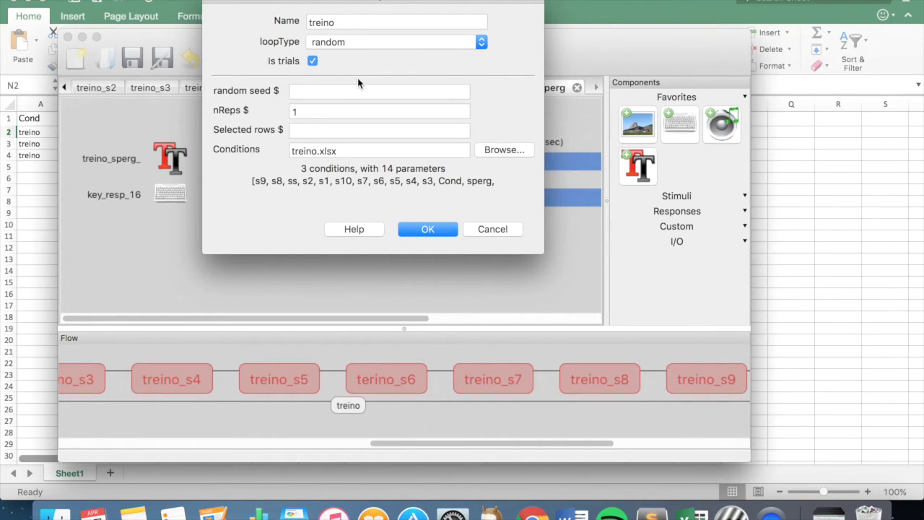
{"action": "left_click", "coordinate": [426, 232]}
{"action": "left_click", "coordinate": [426, 229]}
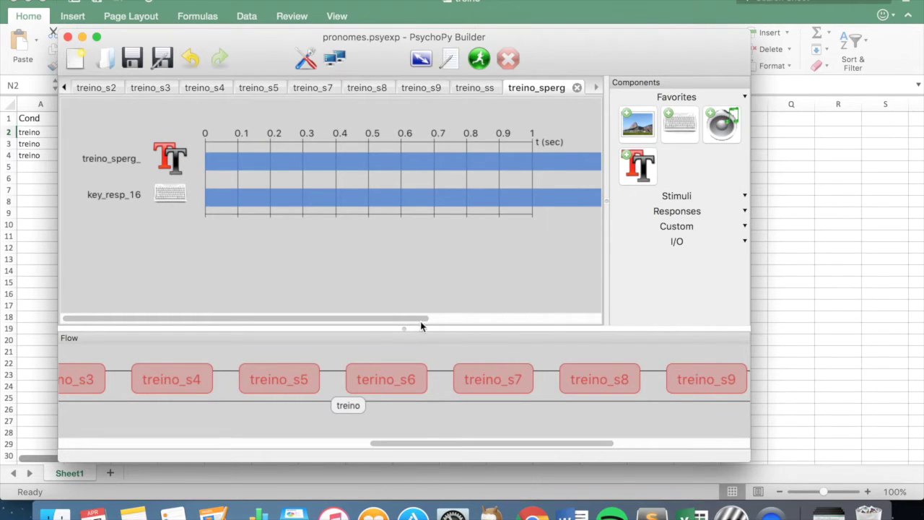
Step: Insert a new routine named instrucoes4 at the end of the flow, outside the treino loop, and open it
{"action": "scroll", "coordinate": [421, 419], "scroll_direction": "right", "scroll_amount": 1}
{"action": "scroll", "coordinate": [416, 419], "scroll_direction": "right", "scroll_amount": 5}
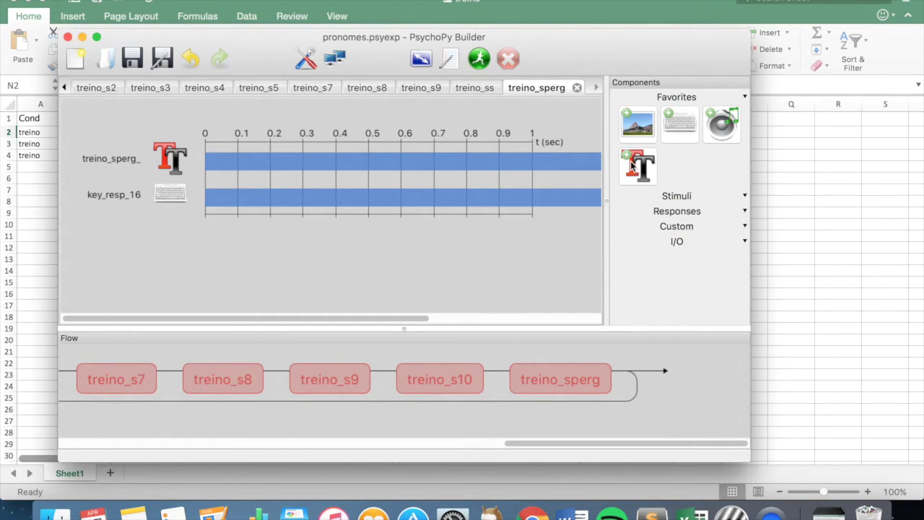
{"action": "scroll", "coordinate": [346, 399], "scroll_direction": "left", "scroll_amount": 10}
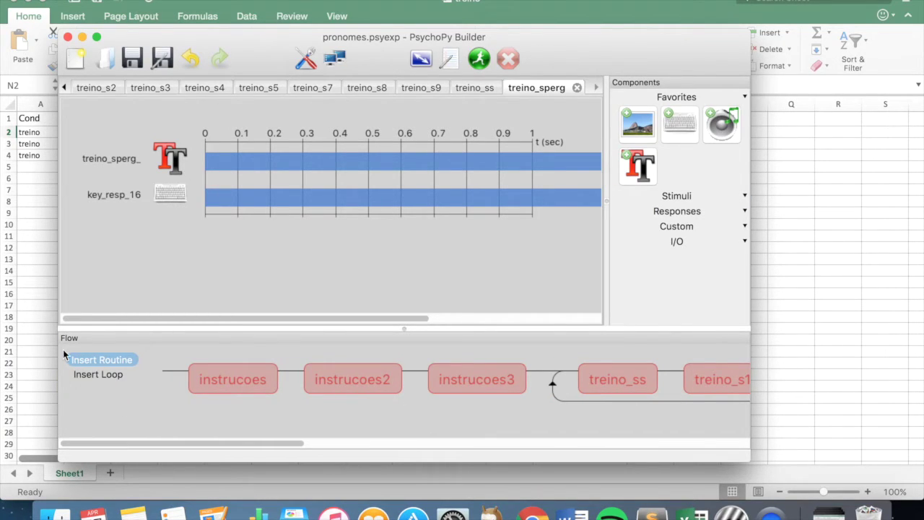
{"action": "left_click", "coordinate": [91, 363]}
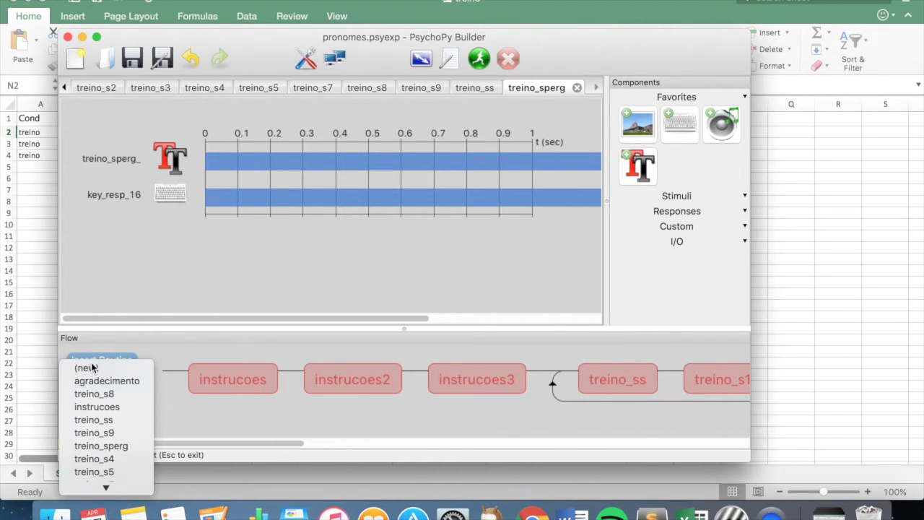
{"action": "left_click", "coordinate": [86, 368]}
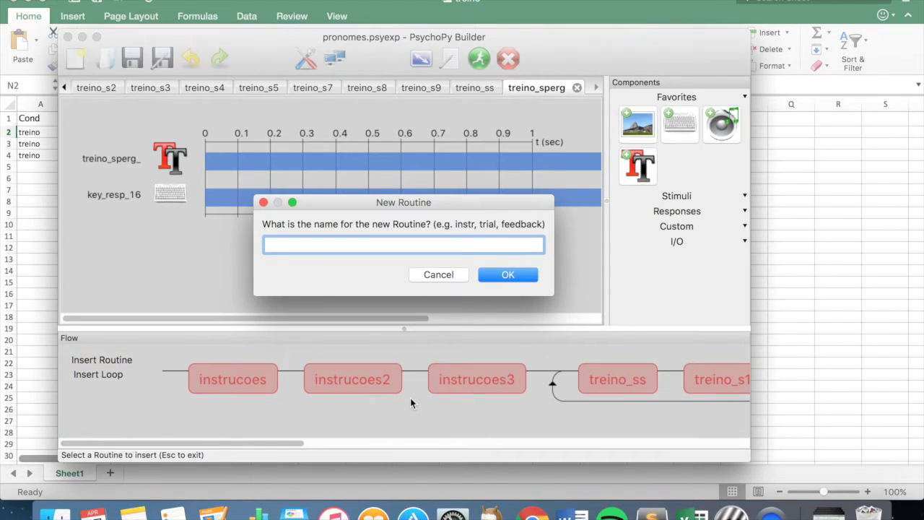
{"action": "type", "text": "instrucoes4"}
{"action": "left_click", "coordinate": [512, 274]}
{"action": "scroll", "coordinate": [556, 387], "scroll_direction": "right", "scroll_amount": 10}
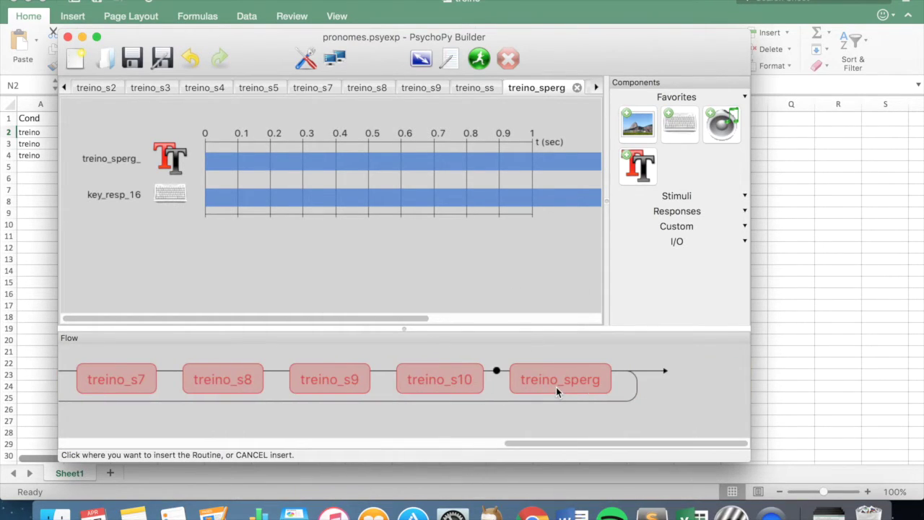
{"action": "left_click", "coordinate": [651, 371]}
{"action": "scroll", "coordinate": [541, 383], "scroll_direction": "right", "scroll_amount": 5}
{"action": "left_click", "coordinate": [614, 379]}
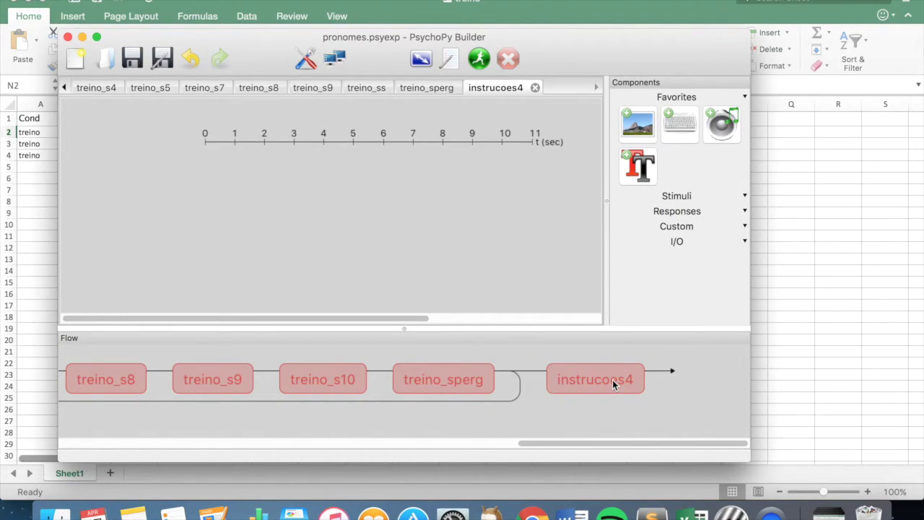
Step: Add a text component named instrucoes4_ to the routine, clearing its stop duration and the placeholder text
{"action": "left_click", "coordinate": [644, 170]}
{"action": "left_click", "coordinate": [312, 56]}
{"action": "left_click_drag", "start_coordinate": [312, 55], "coordinate": [256, 58]}
{"action": "type", "text": "instrucoes"}
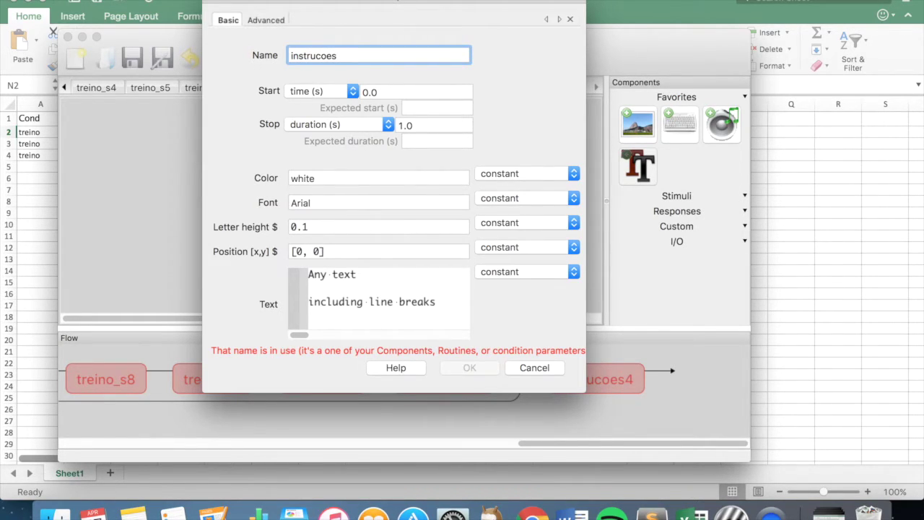
{"action": "type", "text": "4_"}
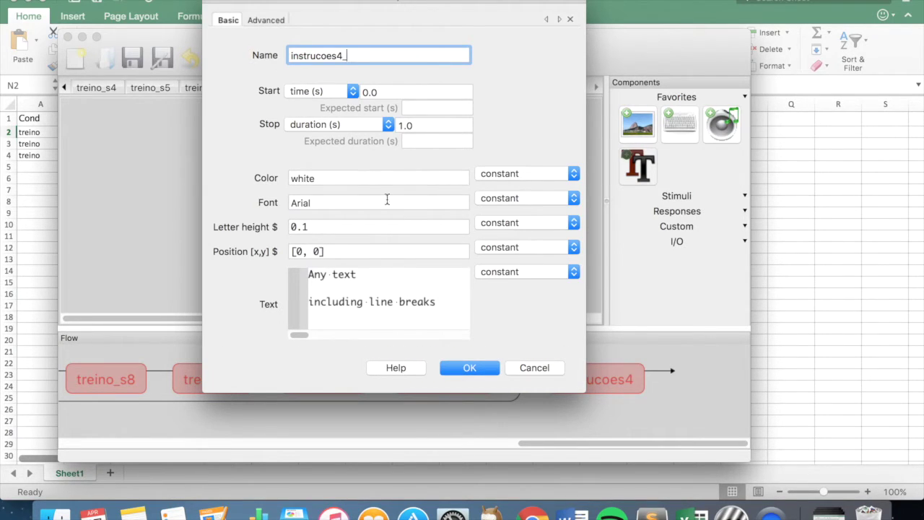
{"action": "double_click", "coordinate": [425, 124]}
{"action": "key", "text": "BackSpace"}
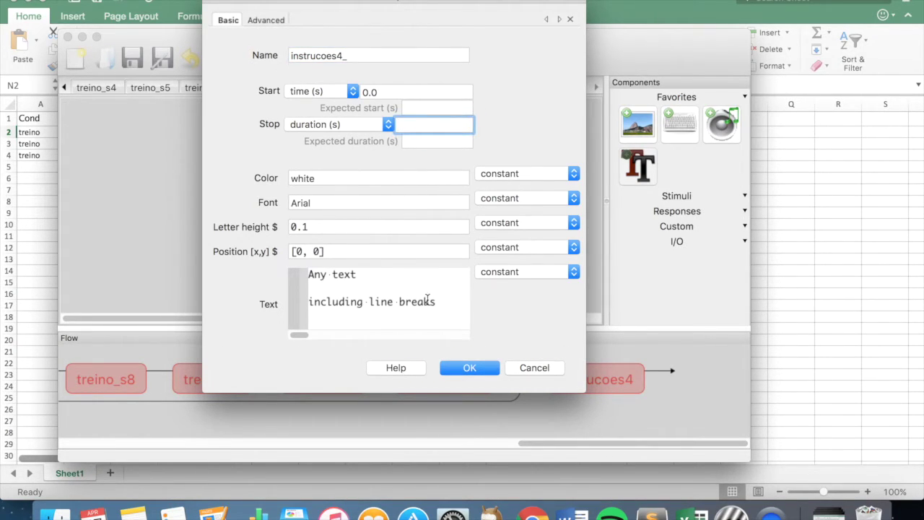
{"action": "left_click_drag", "start_coordinate": [440, 302], "coordinate": [321, 270]}
{"action": "type", "text": "An"}
{"action": "key", "text": "BackSpace"}
{"action": "key", "text": "BackSpace"}
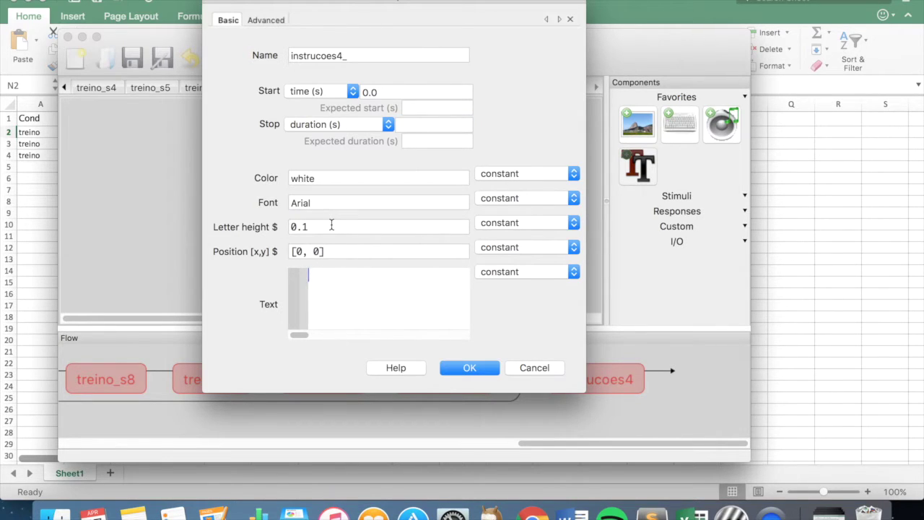
Step: Copy the INSTRUCTIONS4 paragraph from the instructions document in Word into the component's text in PsychoPy Builder and save the component
{"action": "key", "text": "super+Tab"}
{"action": "key", "text": "super+Tab"}
{"action": "key", "text": "super+Tab"}
{"action": "key", "text": "super+Tab"}
{"action": "key", "text": "super+Tab"}
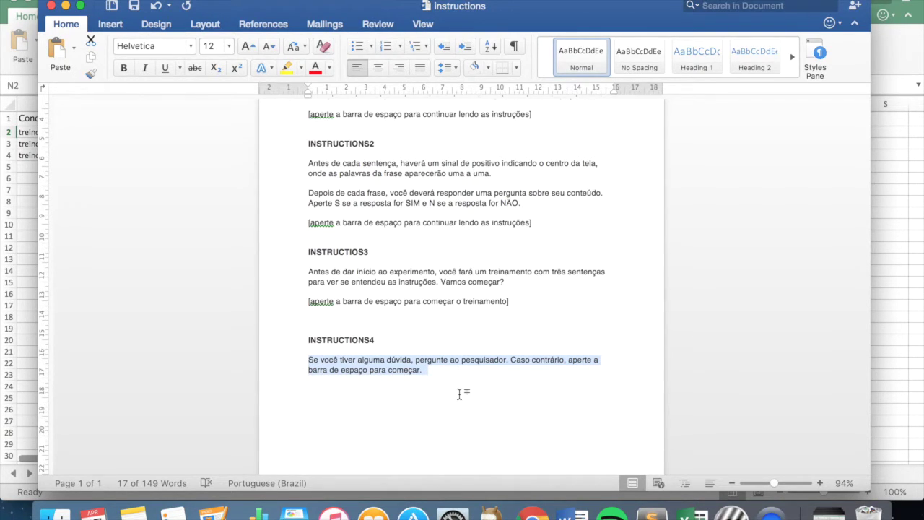
{"action": "key", "text": "super+Tab"}
{"action": "left_click", "coordinate": [356, 302]}
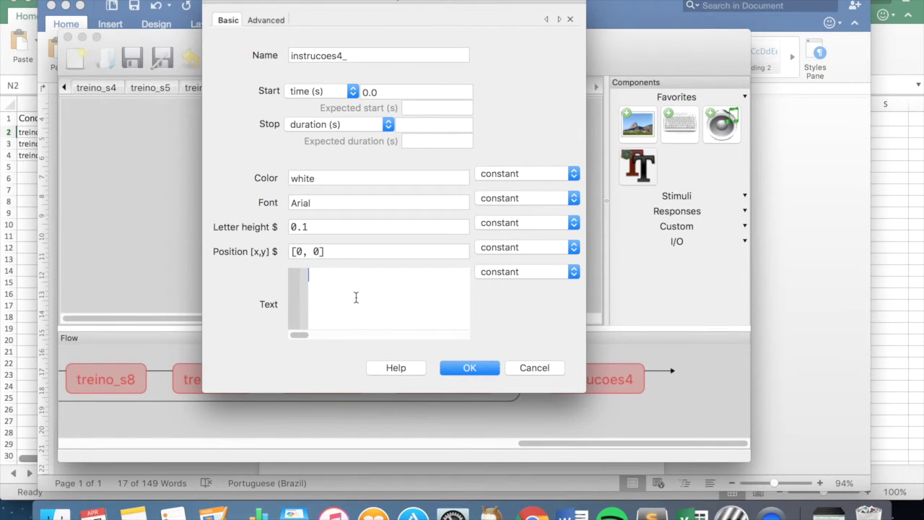
{"action": "type", "text": "Se você tiver alguma dúvida, pergunte ao pesquisador. Caso contrário, aperte a barra de espaço para começar."}
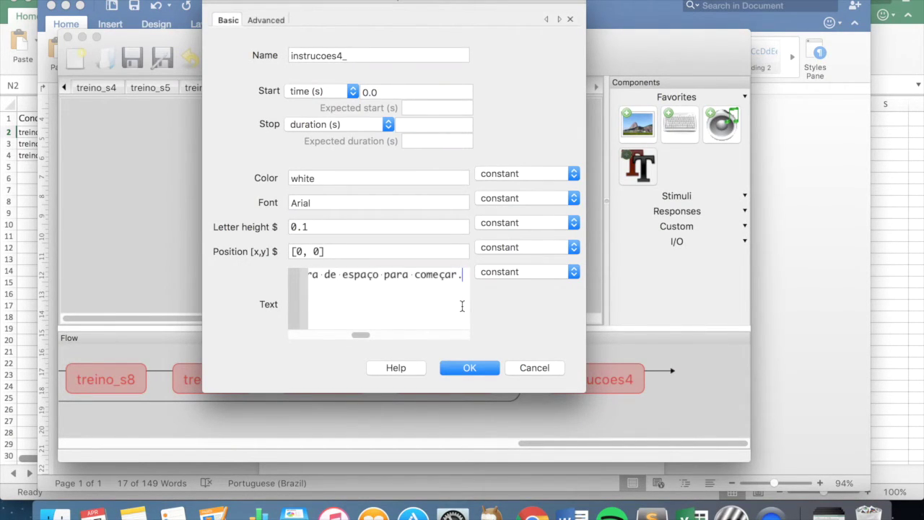
{"action": "left_click", "coordinate": [487, 370]}
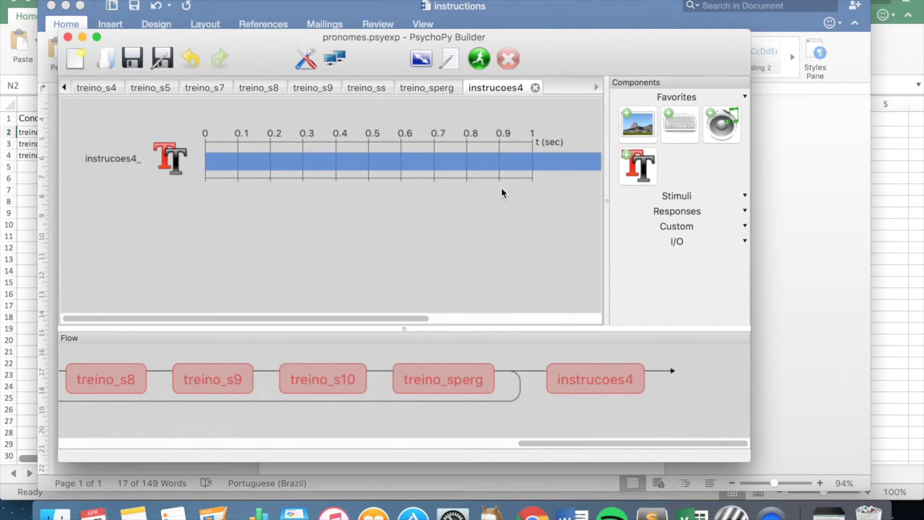
Step: Add a keyboard component to instrucoes4 that allows only 'space' and stores nothing
{"action": "left_click", "coordinate": [679, 123]}
{"action": "left_click_drag", "start_coordinate": [448, 200], "coordinate": [292, 188]}
{"action": "key", "text": "BackSpace"}
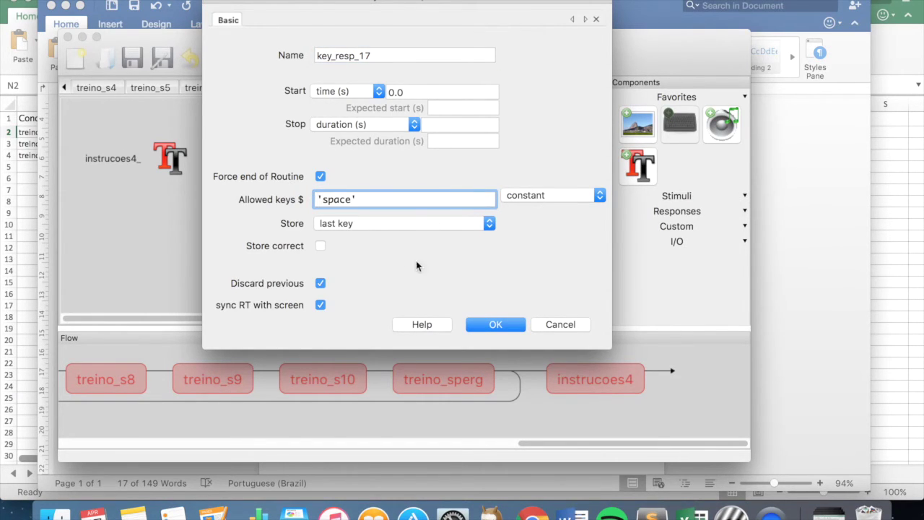
{"action": "left_click", "coordinate": [387, 223]}
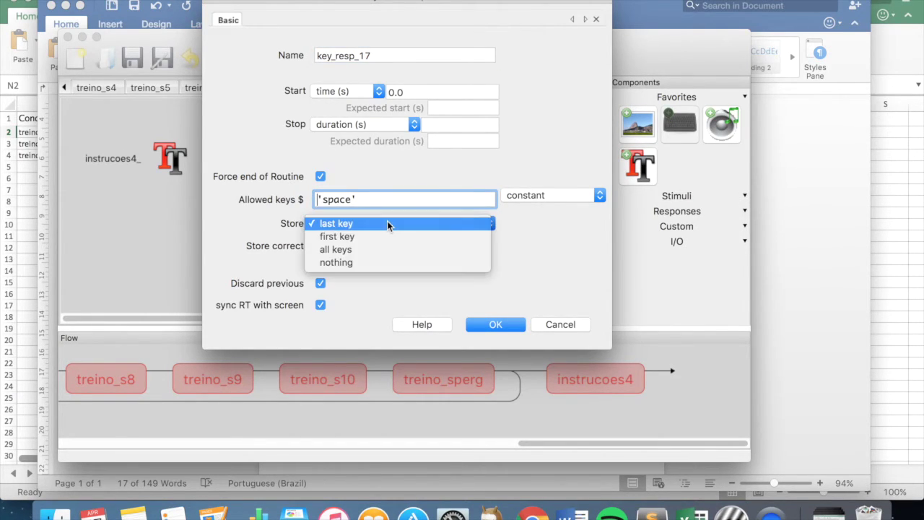
{"action": "left_click", "coordinate": [371, 263]}
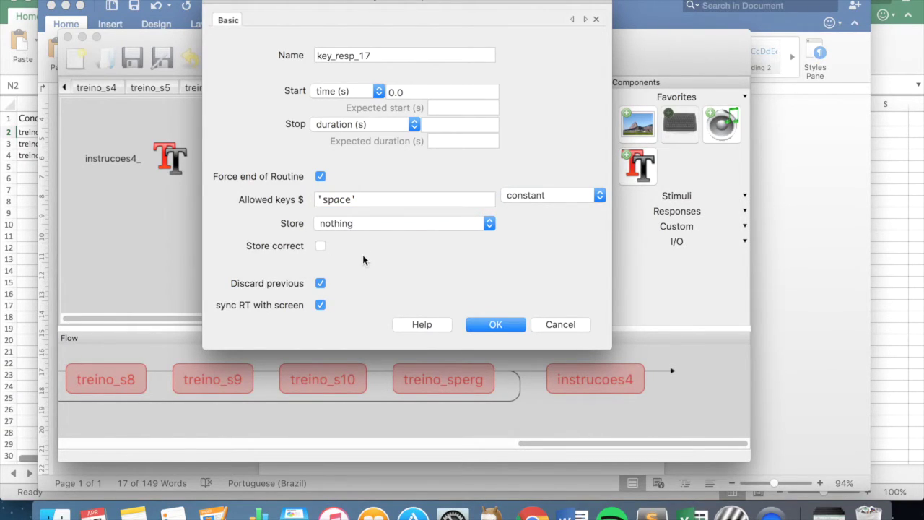
{"action": "left_click", "coordinate": [495, 325]}
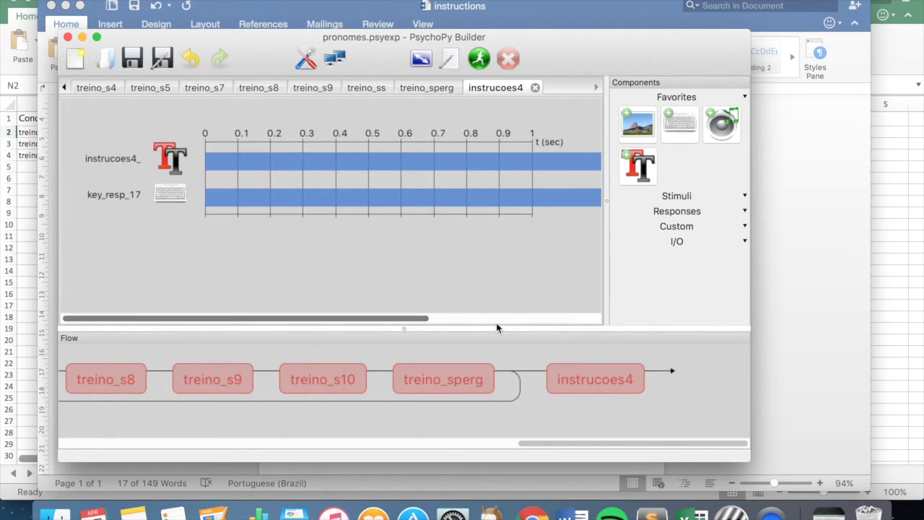
Step: Check the text component settings in the treino_sperg routine and return to the instrucoes4 routine
{"action": "left_click", "coordinate": [443, 382]}
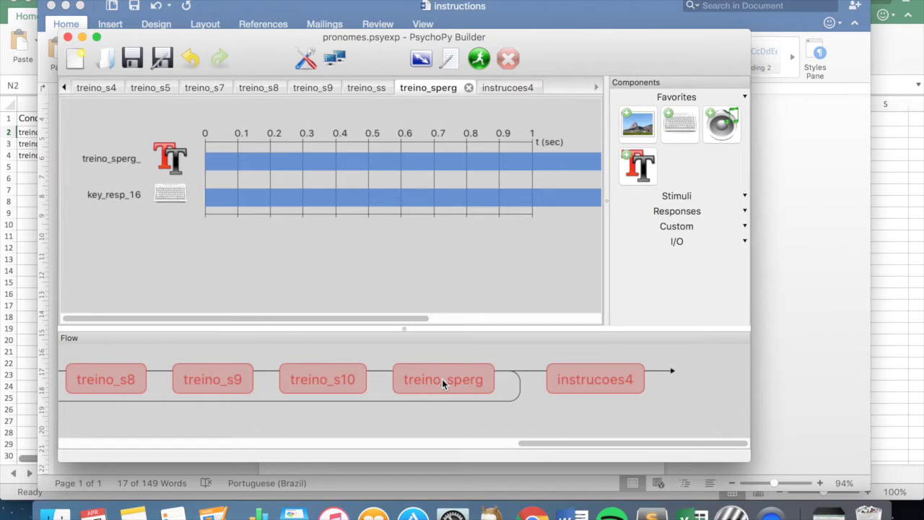
{"action": "left_click", "coordinate": [273, 164]}
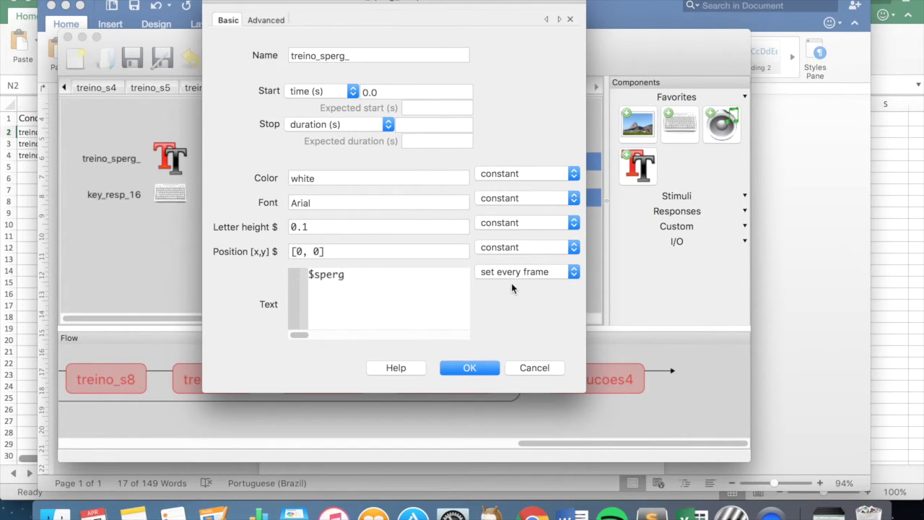
{"action": "left_click", "coordinate": [470, 368]}
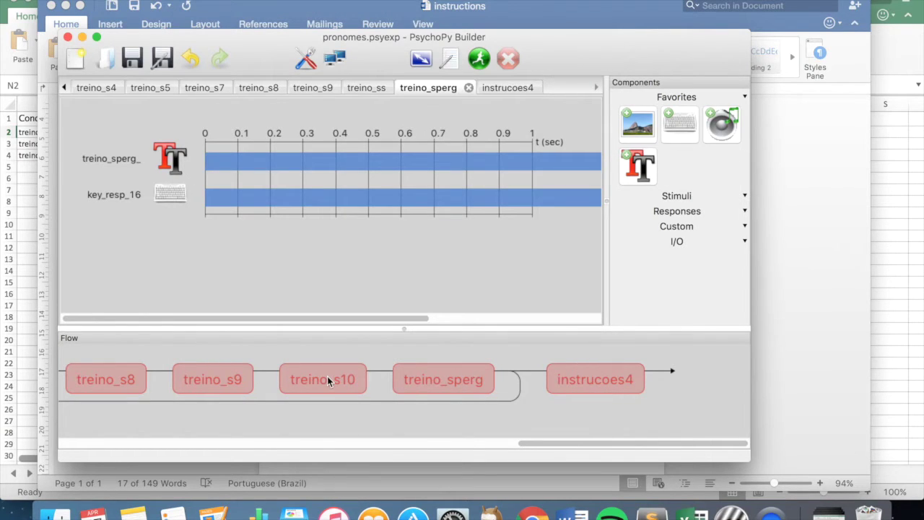
{"action": "left_click", "coordinate": [603, 380]}
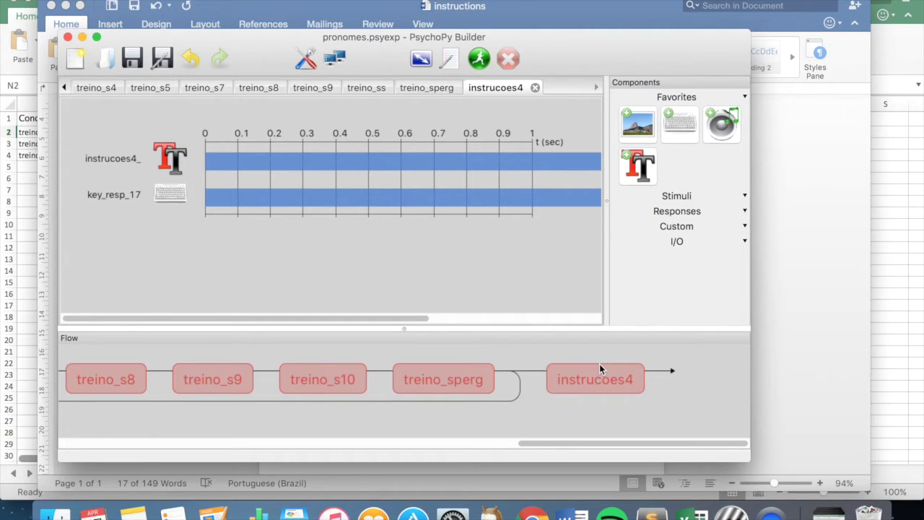
{"action": "scroll", "coordinate": [514, 389], "scroll_direction": "left", "scroll_amount": 1}
{"action": "scroll", "coordinate": [515, 390], "scroll_direction": "right", "scroll_amount": 1}
Step: Open the experimental spreadsheet from the pronomes folder in Excel and review its stimulus cells B2:N10
{"action": "left_click", "coordinate": [55, 514]}
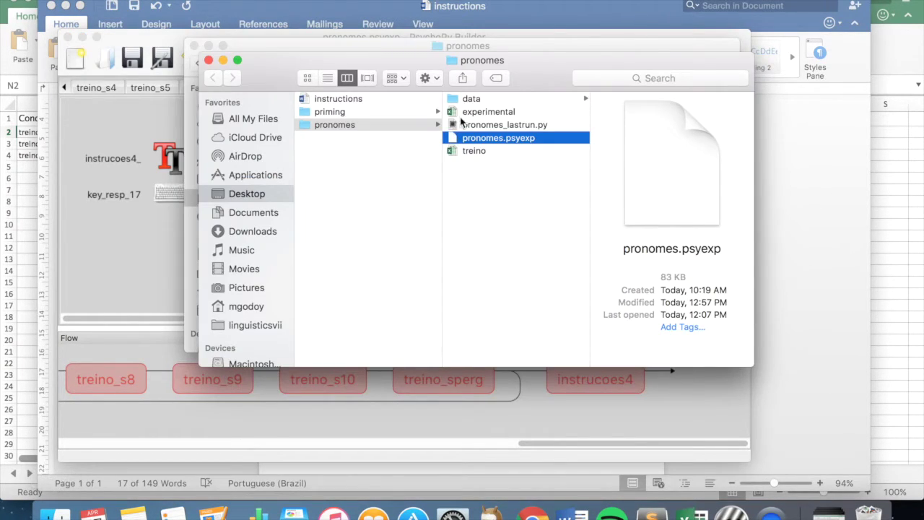
{"action": "left_click", "coordinate": [484, 113]}
{"action": "double_click", "coordinate": [484, 112]}
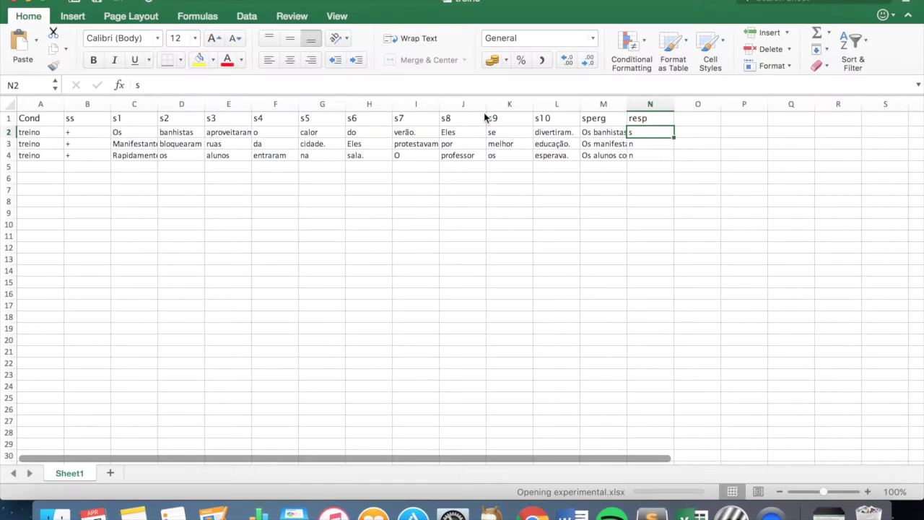
{"action": "left_click", "coordinate": [81, 133]}
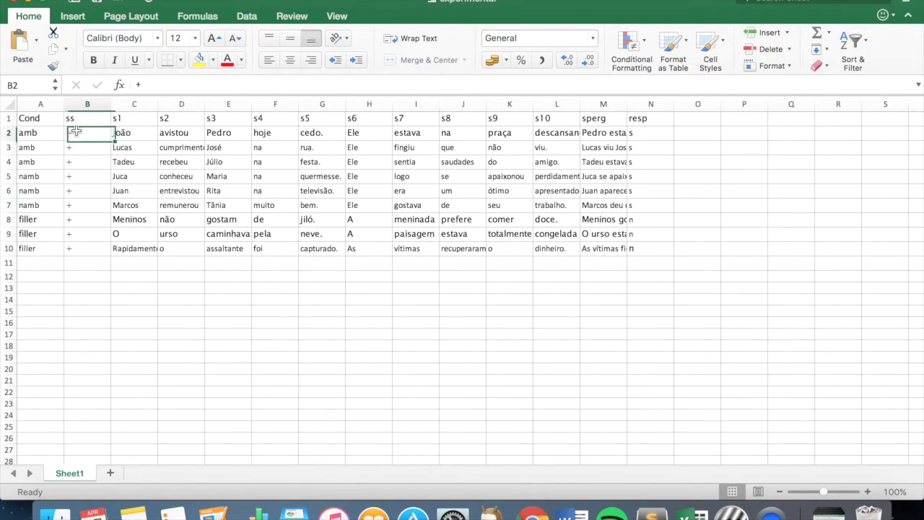
{"action": "left_click_drag", "start_coordinate": [81, 133], "coordinate": [650, 250]}
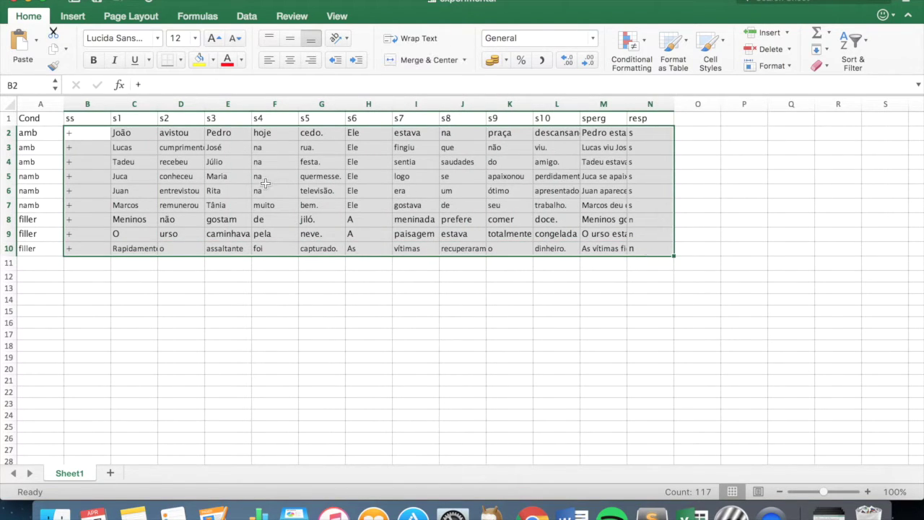
{"action": "left_click", "coordinate": [187, 162]}
{"action": "left_click", "coordinate": [155, 133]}
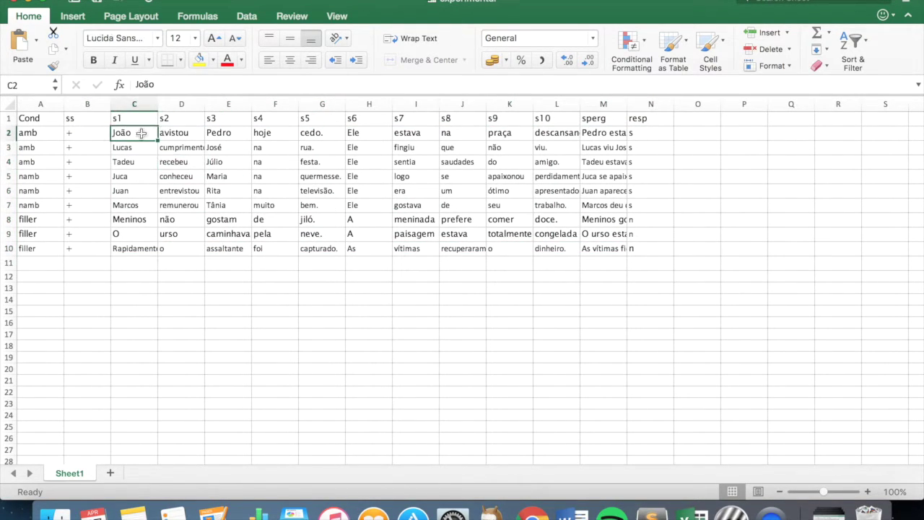
Step: Examine the condition groups in the Cond column, the filler sentences, and the sperg and resp columns
{"action": "left_click", "coordinate": [36, 119]}
{"action": "left_click", "coordinate": [42, 135]}
{"action": "left_click_drag", "start_coordinate": [41, 135], "coordinate": [44, 207]}
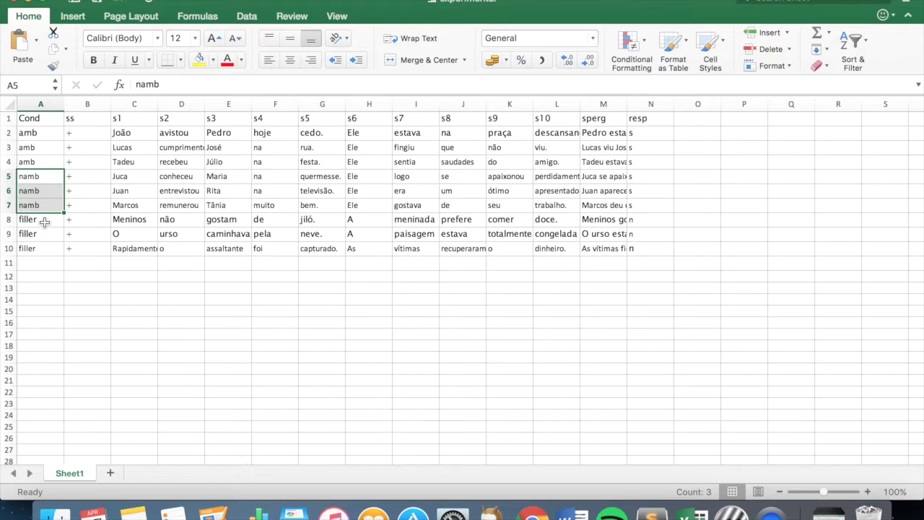
{"action": "left_click", "coordinate": [45, 222]}
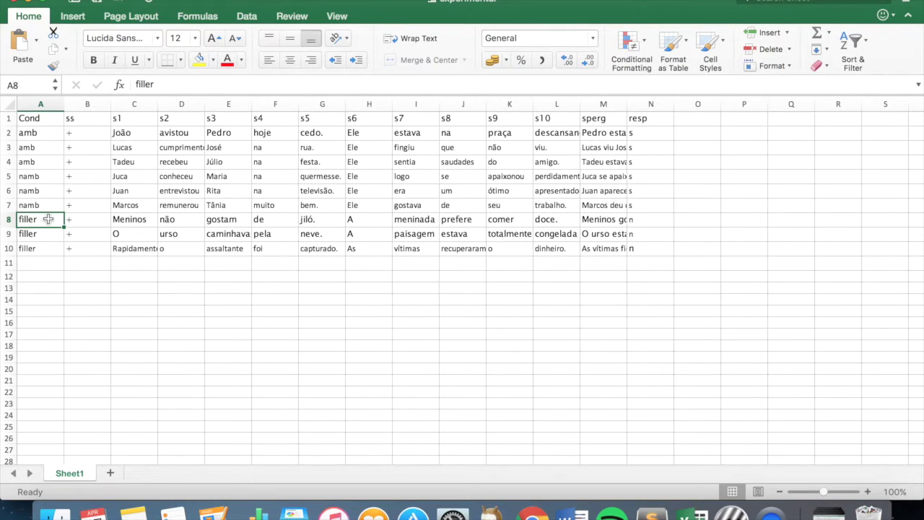
{"action": "left_click_drag", "start_coordinate": [46, 221], "coordinate": [45, 246]}
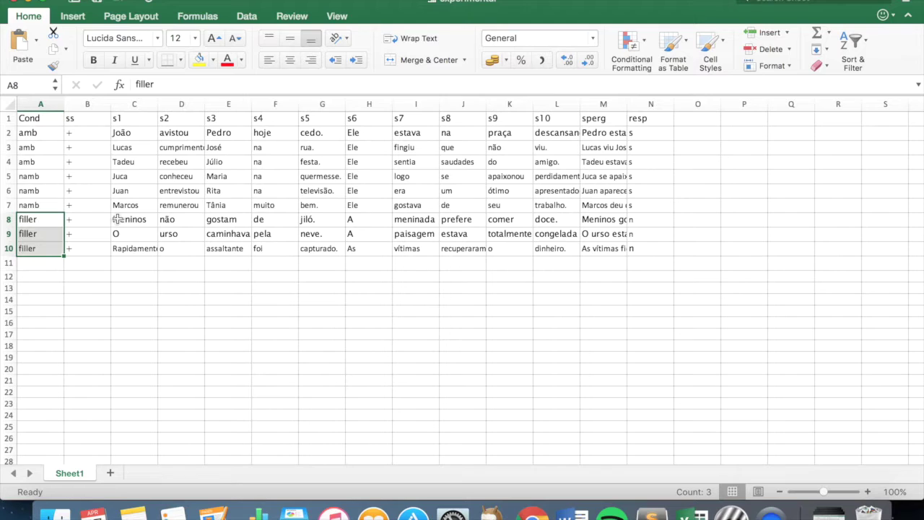
{"action": "mouse_move", "coordinate": [127, 221]}
{"action": "left_mouse_down"}
{"action": "mouse_move", "coordinate": [639, 221]}
{"action": "mouse_move", "coordinate": [634, 251]}
{"action": "left_mouse_up"}
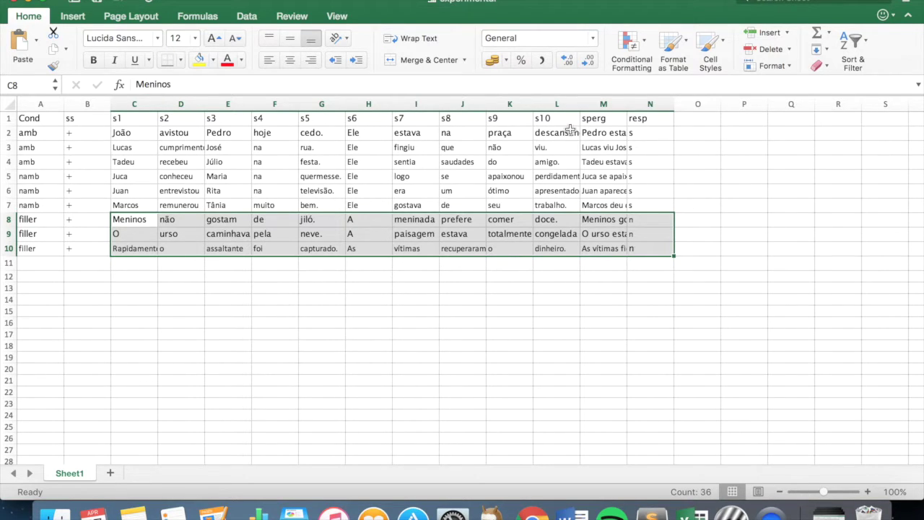
{"action": "left_click", "coordinate": [603, 119]}
{"action": "left_click", "coordinate": [604, 133]}
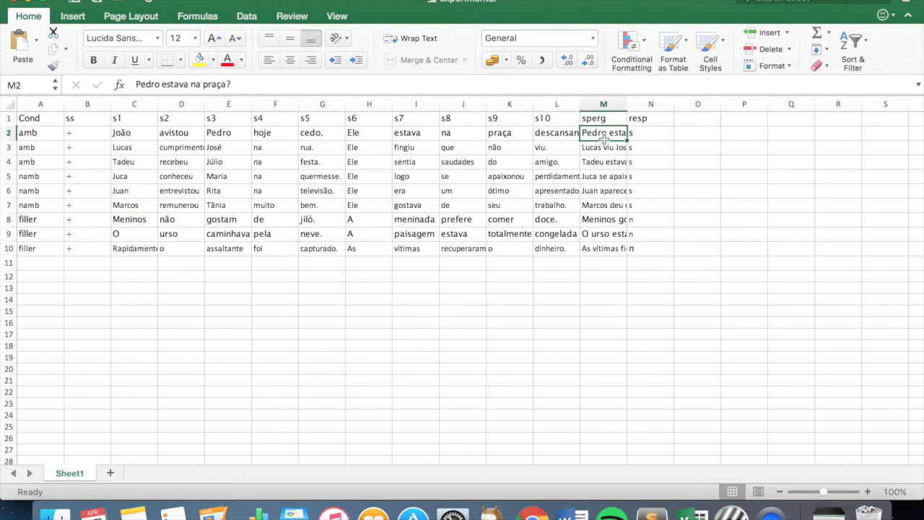
{"action": "left_click", "coordinate": [647, 136]}
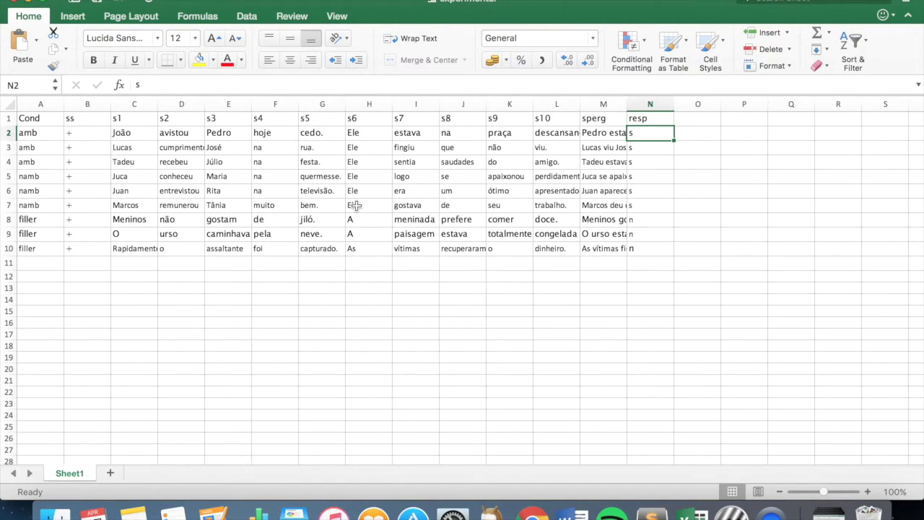
Step: Switch to PsychoPy Builder, insert a new routine named exp_ss after instrucoes4 at the end of the flow, and open it
{"action": "left_click", "coordinate": [732, 511]}
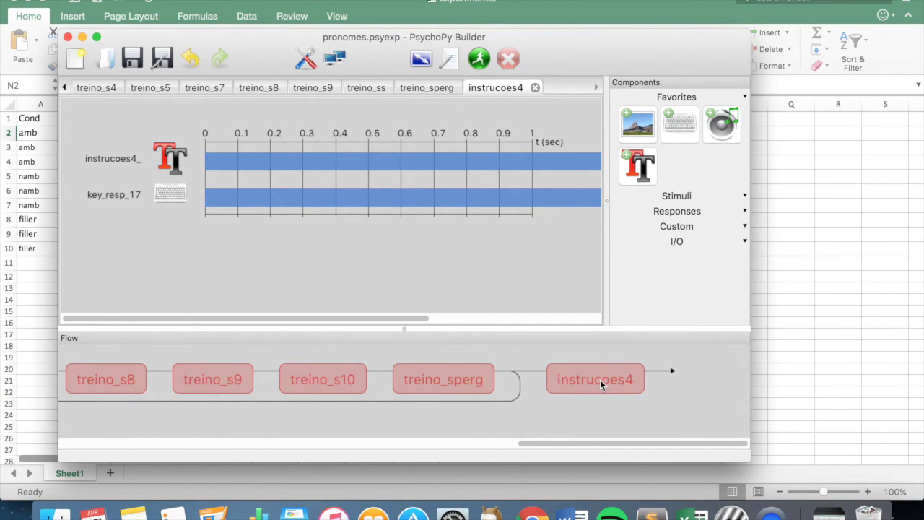
{"action": "scroll", "coordinate": [355, 405], "scroll_direction": "left", "scroll_amount": 10}
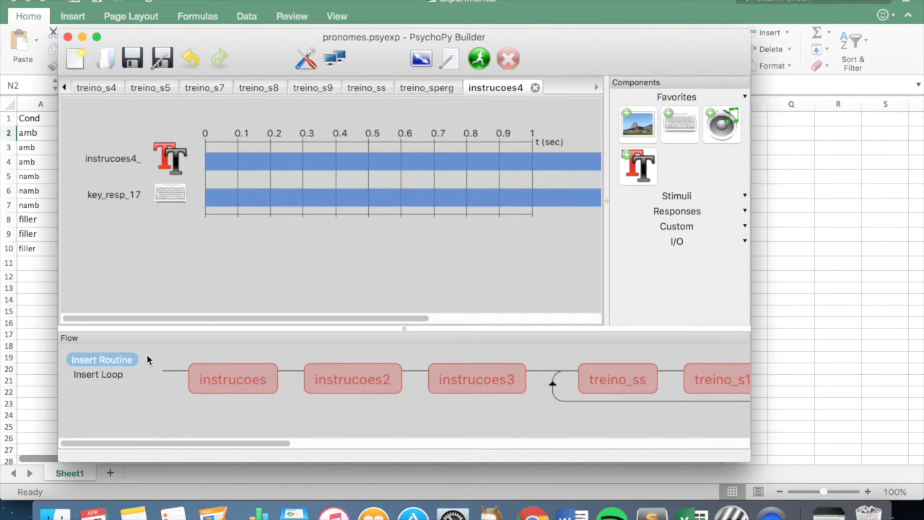
{"action": "left_click", "coordinate": [114, 359]}
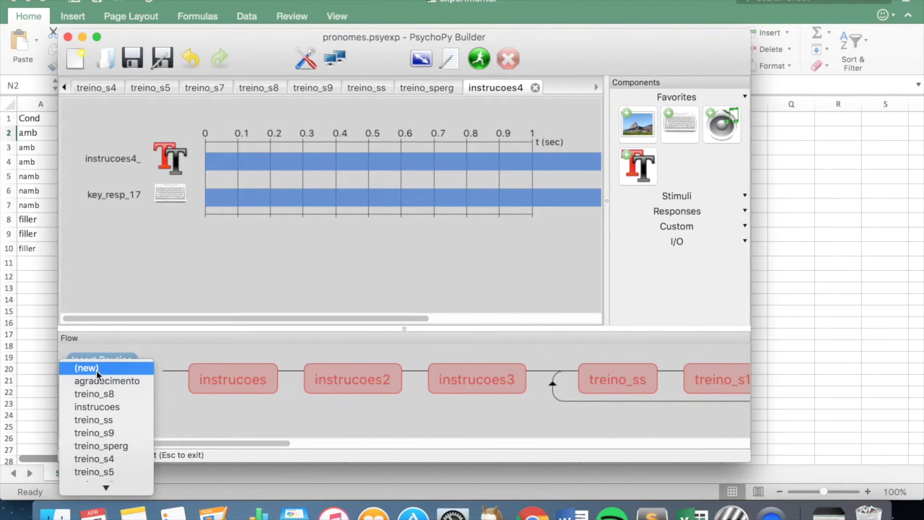
{"action": "left_click", "coordinate": [96, 370]}
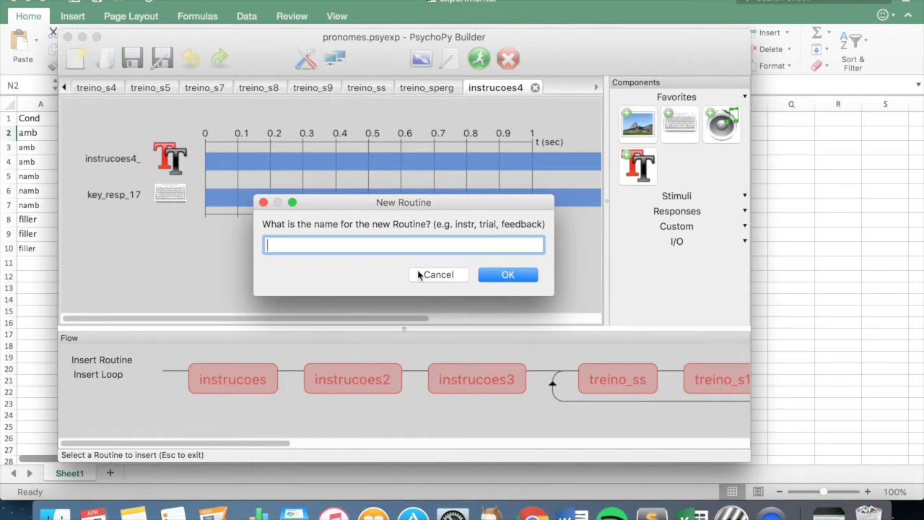
{"action": "type", "text": "exp_ss"}
{"action": "left_click", "coordinate": [501, 275]}
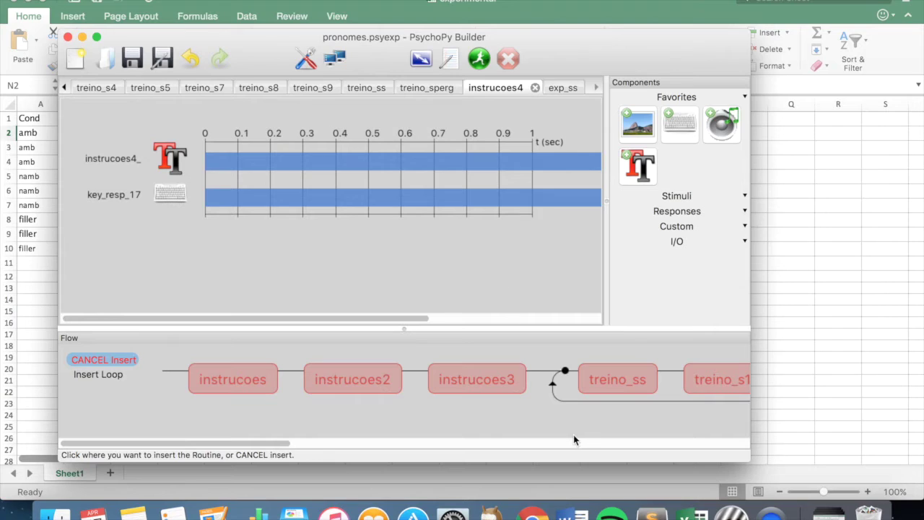
{"action": "scroll", "coordinate": [572, 434], "scroll_direction": "right", "scroll_amount": 10}
{"action": "left_click", "coordinate": [658, 368]}
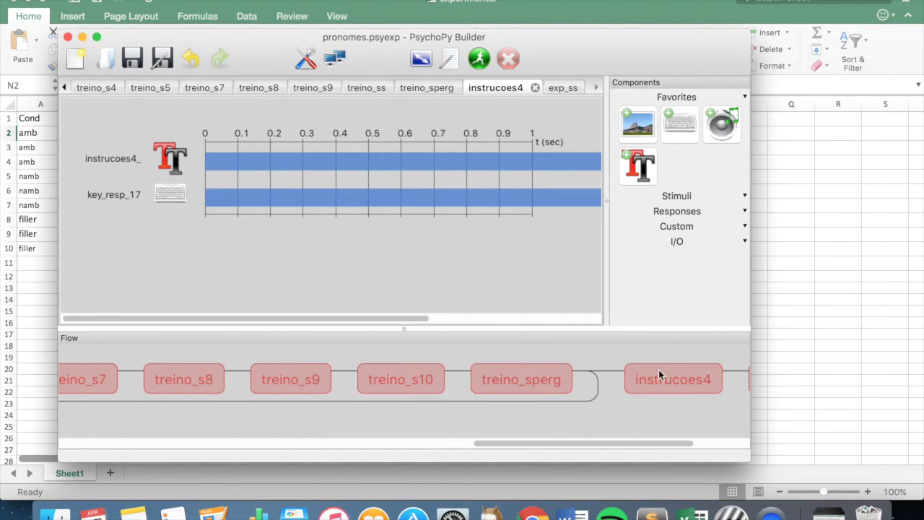
{"action": "scroll", "coordinate": [660, 376], "scroll_direction": "right", "scroll_amount": 3}
{"action": "left_click", "coordinate": [623, 379]}
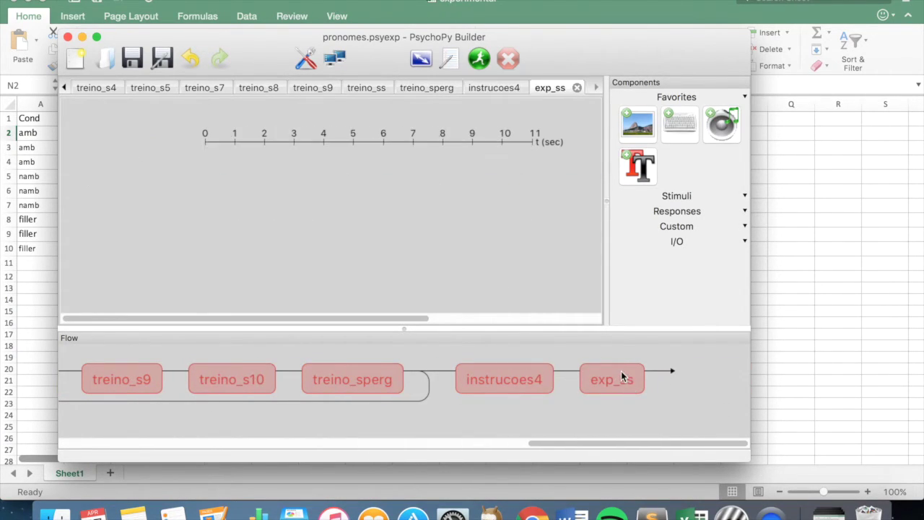
Step: Add a text component named ss_exp with no stop duration and the text $ss set every frame
{"action": "left_click", "coordinate": [638, 168]}
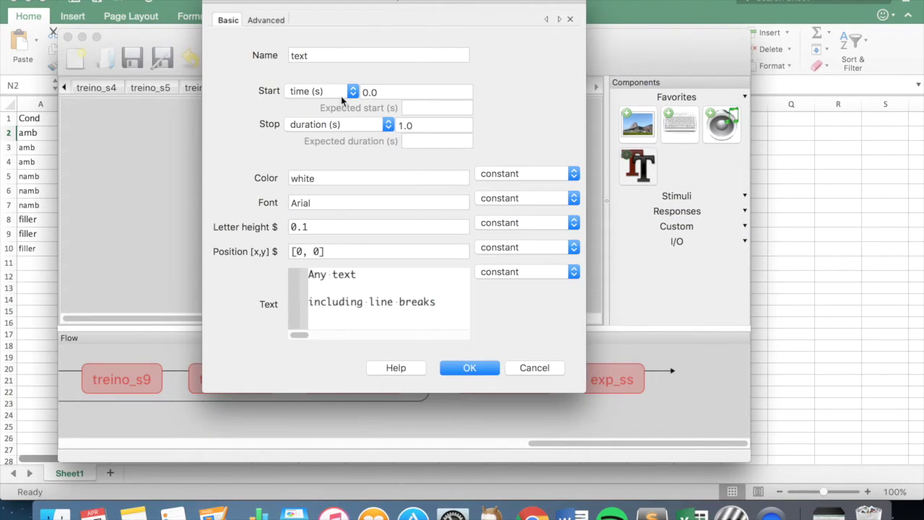
{"action": "double_click", "coordinate": [317, 52]}
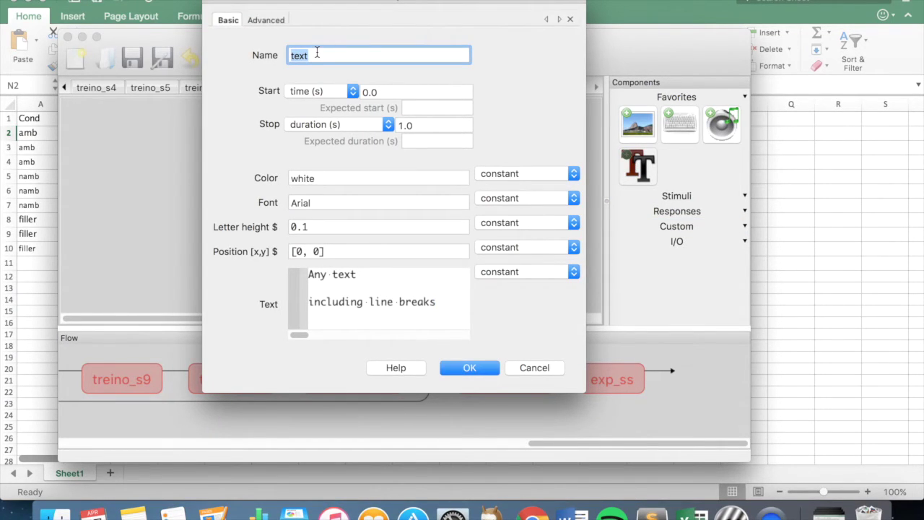
{"action": "type", "text": "ss_exp"}
{"action": "double_click", "coordinate": [422, 125]}
{"action": "key", "text": "BackSpace"}
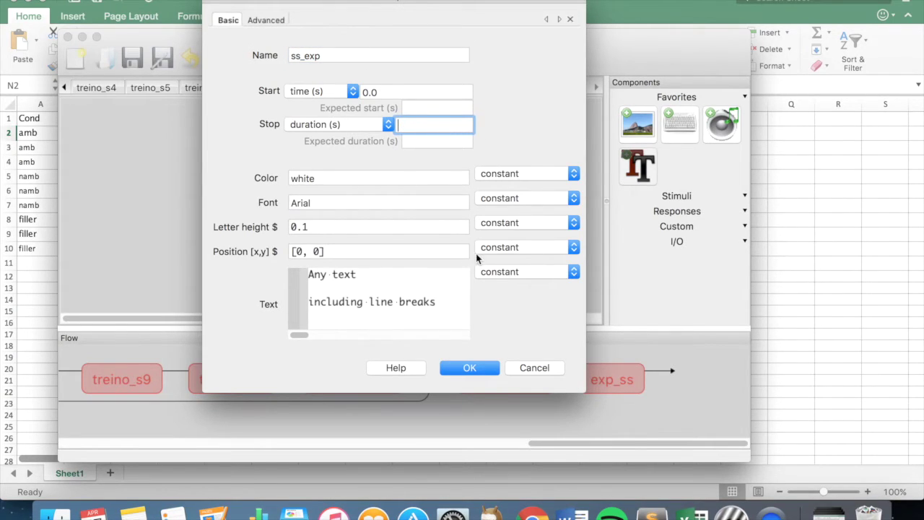
{"action": "left_click_drag", "start_coordinate": [446, 306], "coordinate": [302, 269]}
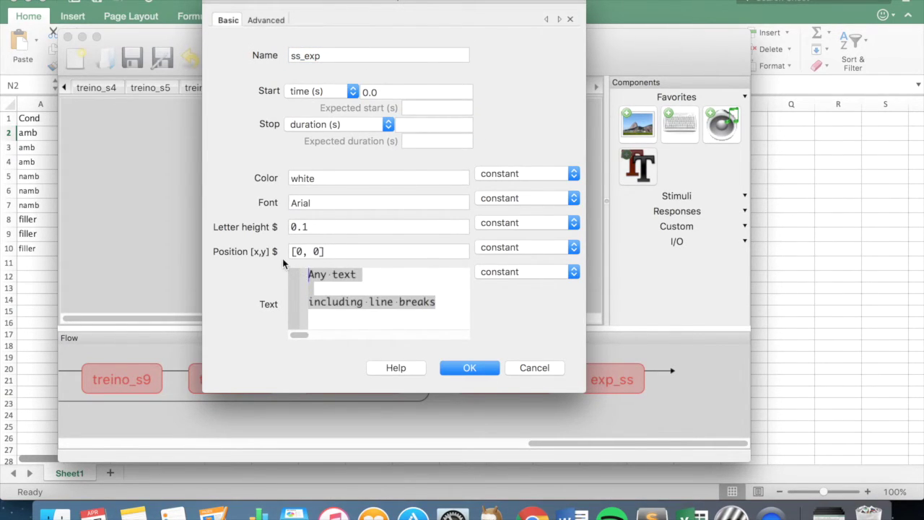
{"action": "type", "text": "$ss"}
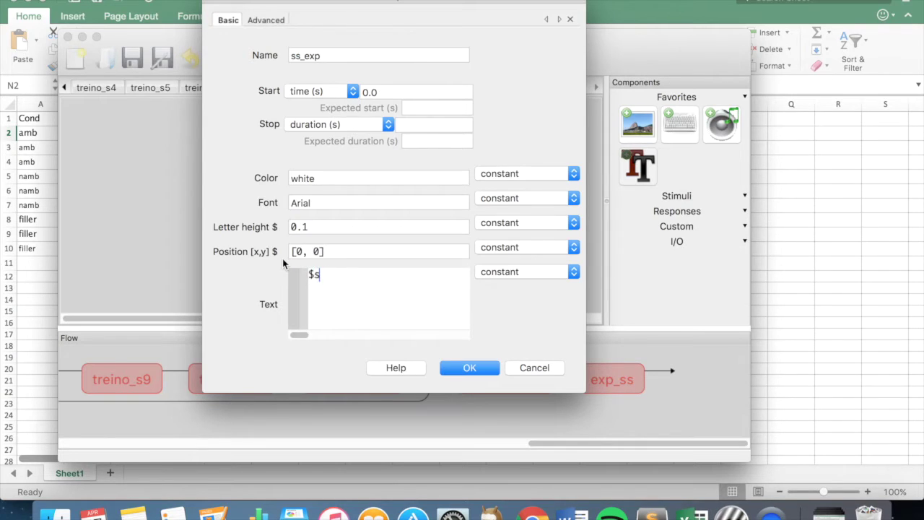
{"action": "left_click", "coordinate": [504, 272]}
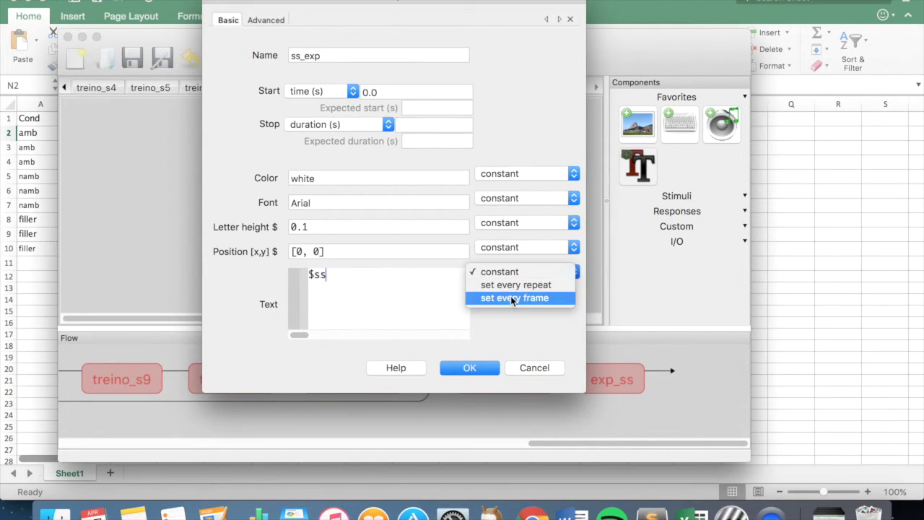
{"action": "left_click", "coordinate": [511, 296]}
{"action": "left_click", "coordinate": [475, 368]}
Step: Add a keyboard component to exp_ss that allows only the 'space' key
{"action": "left_click", "coordinate": [679, 124]}
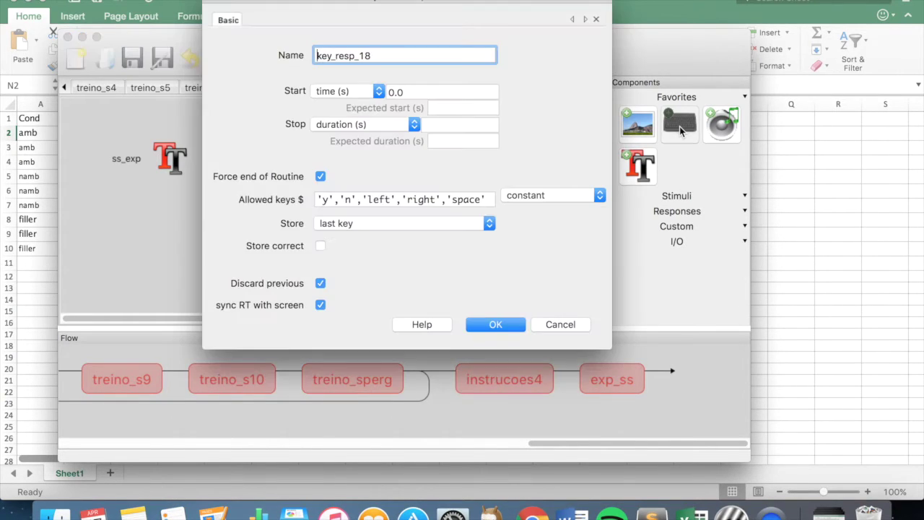
{"action": "left_click", "coordinate": [446, 199]}
{"action": "left_click_drag", "start_coordinate": [445, 199], "coordinate": [318, 199]}
{"action": "key", "text": "BackSpace"}
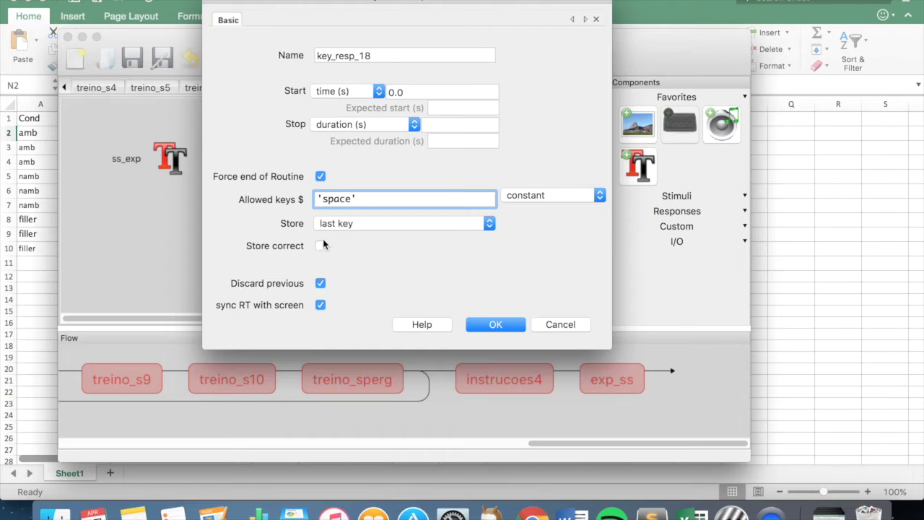
{"action": "left_click", "coordinate": [496, 325]}
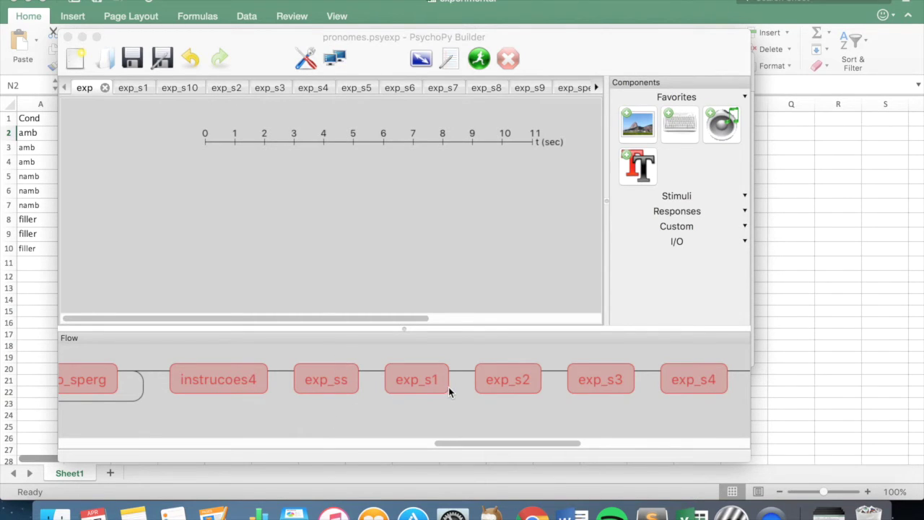
Step: Open exp_sperg_2 and check its keyboard component's allowed keys and correct-answer setting
{"action": "scroll", "coordinate": [449, 387], "scroll_direction": "right", "scroll_amount": 10}
{"action": "scroll", "coordinate": [449, 387], "scroll_direction": "right", "scroll_amount": 10}
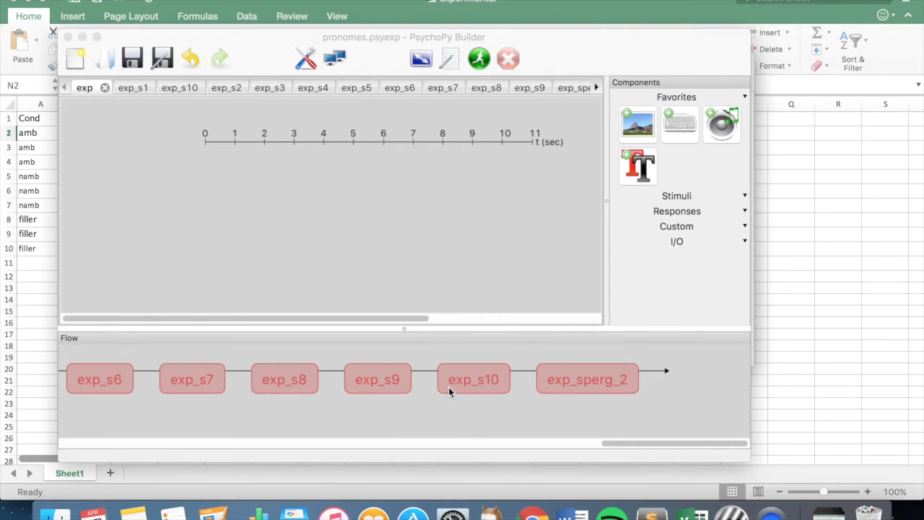
{"action": "left_click", "coordinate": [567, 377]}
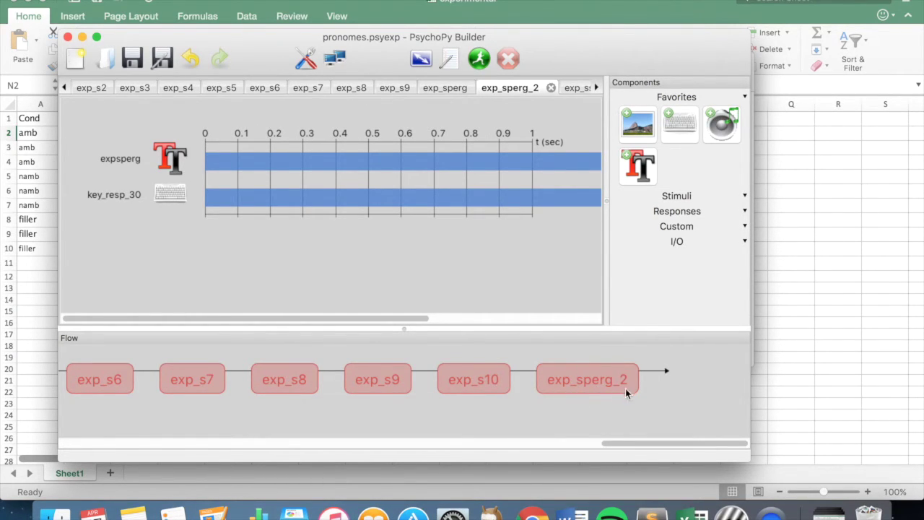
{"action": "left_click", "coordinate": [173, 196]}
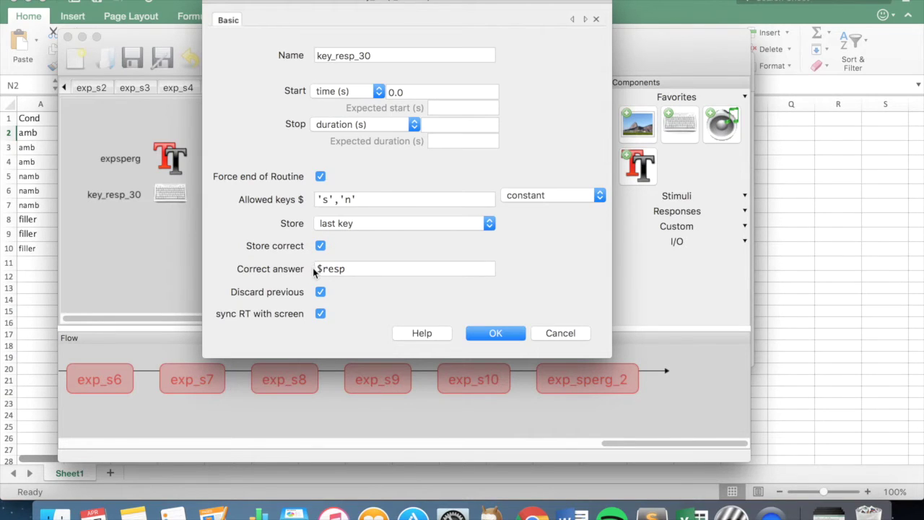
{"action": "left_click_drag", "start_coordinate": [317, 267], "coordinate": [351, 271]}
{"action": "left_click", "coordinate": [351, 270]}
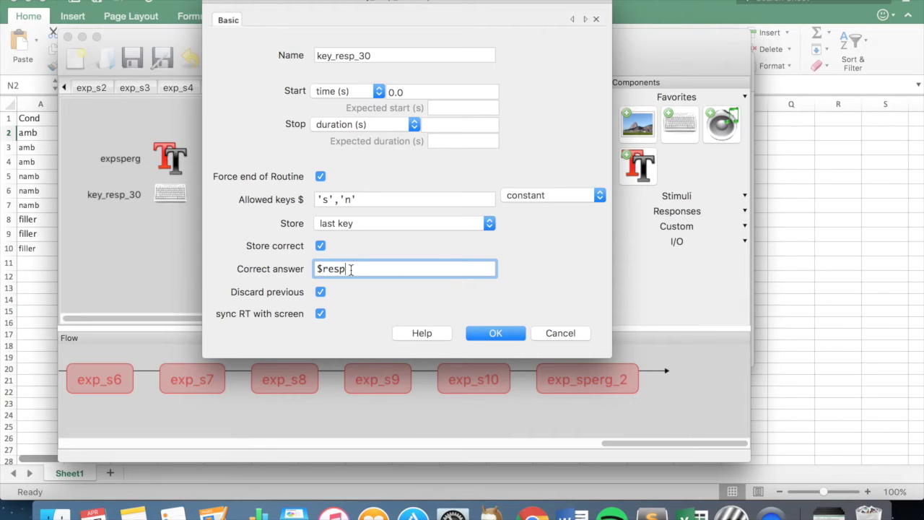
{"action": "left_click", "coordinate": [487, 334]}
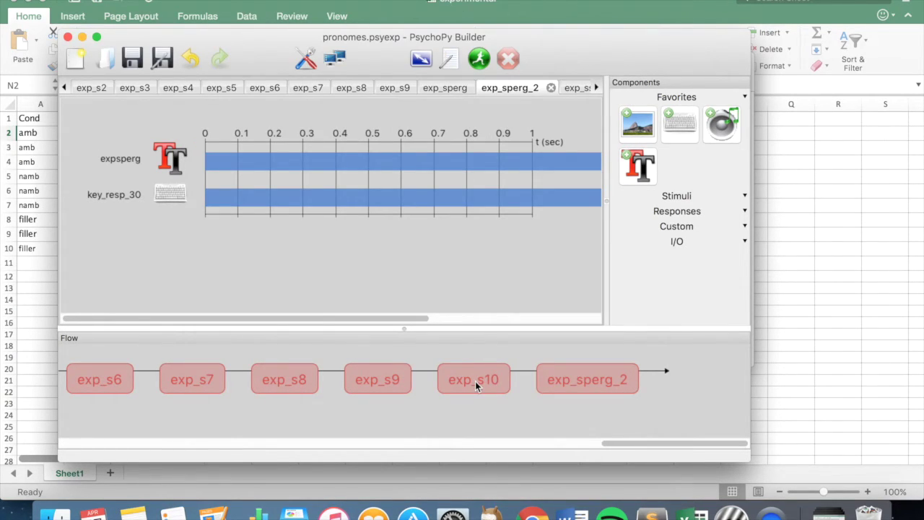
Step: Insert a loop that starts between instrucoes4 and exp_ss and ends after exp_sperg_2
{"action": "scroll", "coordinate": [476, 385], "scroll_direction": "left", "scroll_amount": 10}
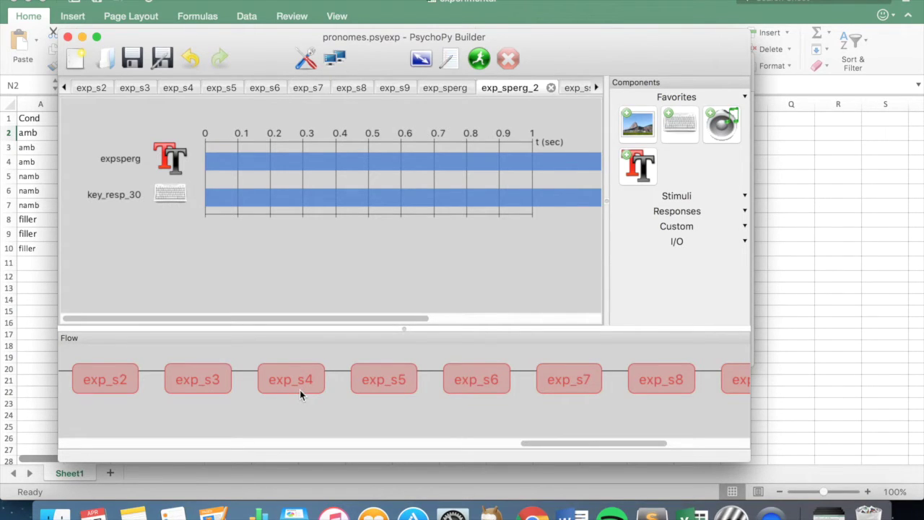
{"action": "scroll", "coordinate": [299, 390], "scroll_direction": "left", "scroll_amount": 10}
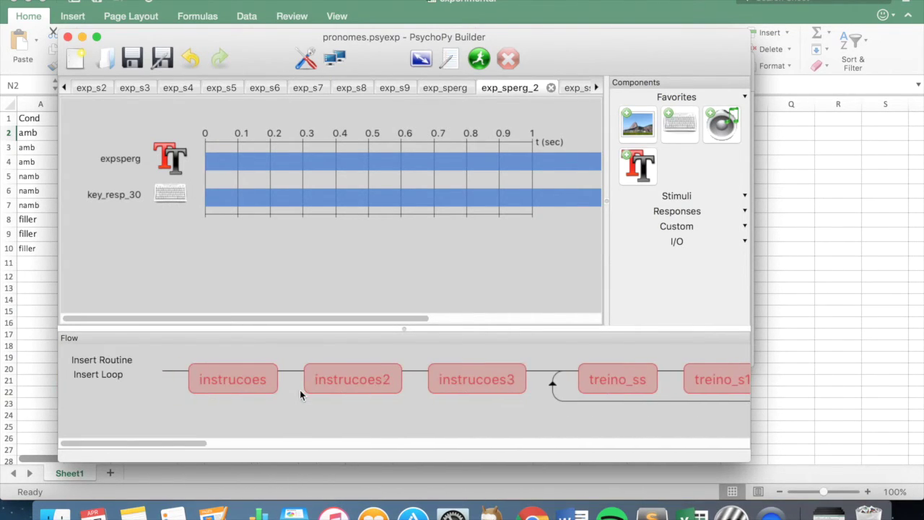
{"action": "left_click", "coordinate": [101, 376]}
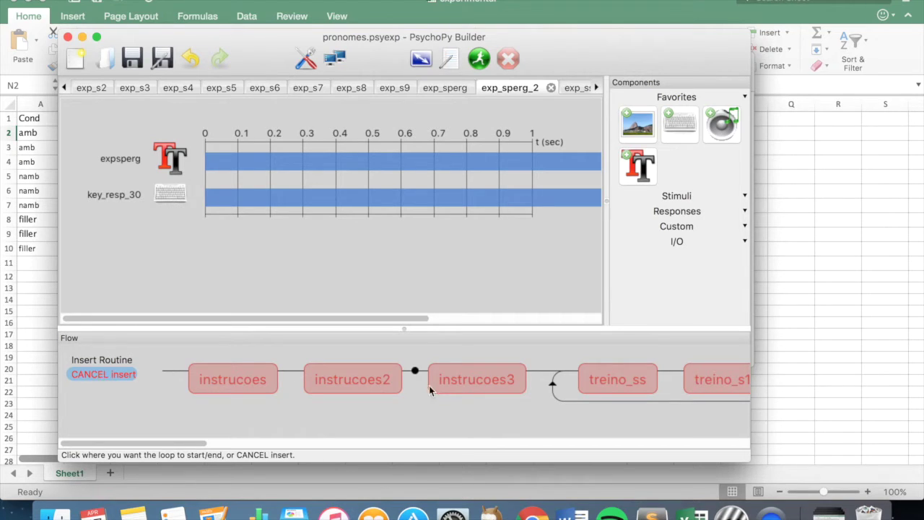
{"action": "scroll", "coordinate": [430, 386], "scroll_direction": "right", "scroll_amount": 10}
{"action": "scroll", "coordinate": [435, 388], "scroll_direction": "right", "scroll_amount": 5}
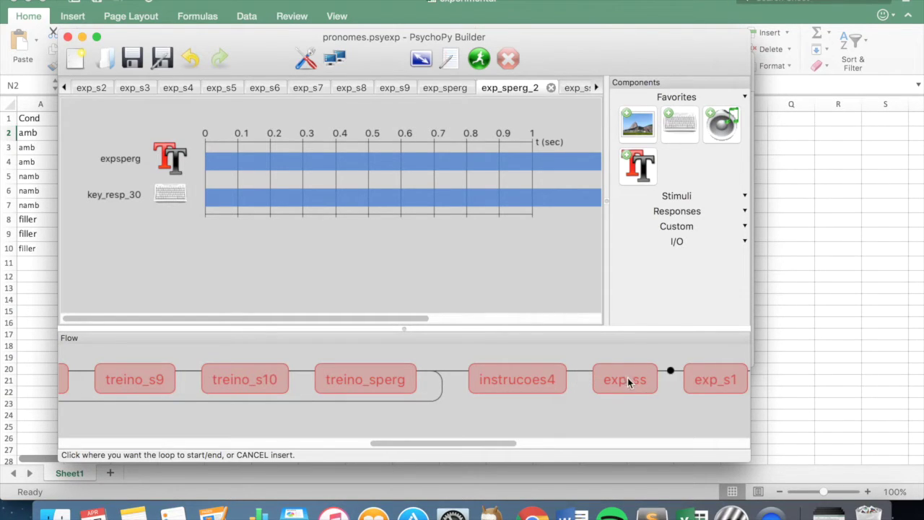
{"action": "left_click", "coordinate": [579, 370]}
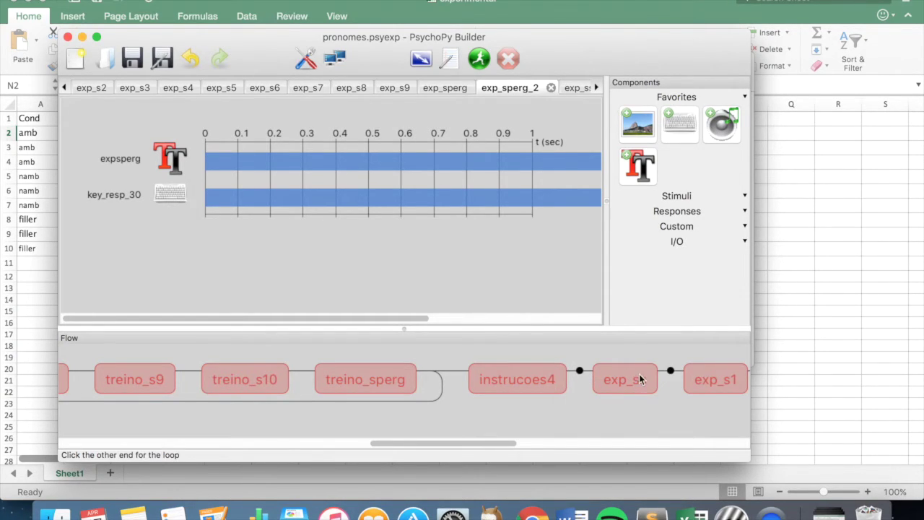
{"action": "scroll", "coordinate": [641, 374], "scroll_direction": "right", "scroll_amount": 10}
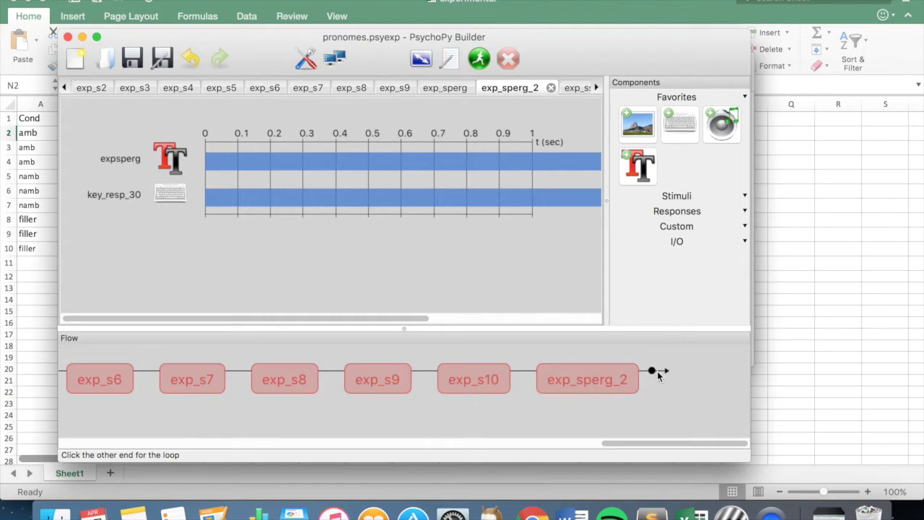
{"action": "left_click", "coordinate": [653, 370]}
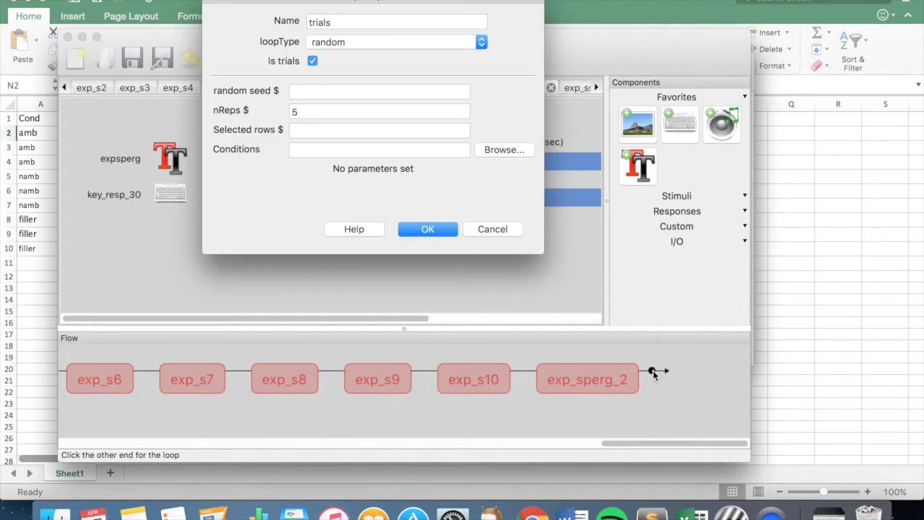
Step: Name the loop experimental, set nReps to 1, and use the experimental spreadsheet as its conditions file
{"action": "double_click", "coordinate": [337, 22]}
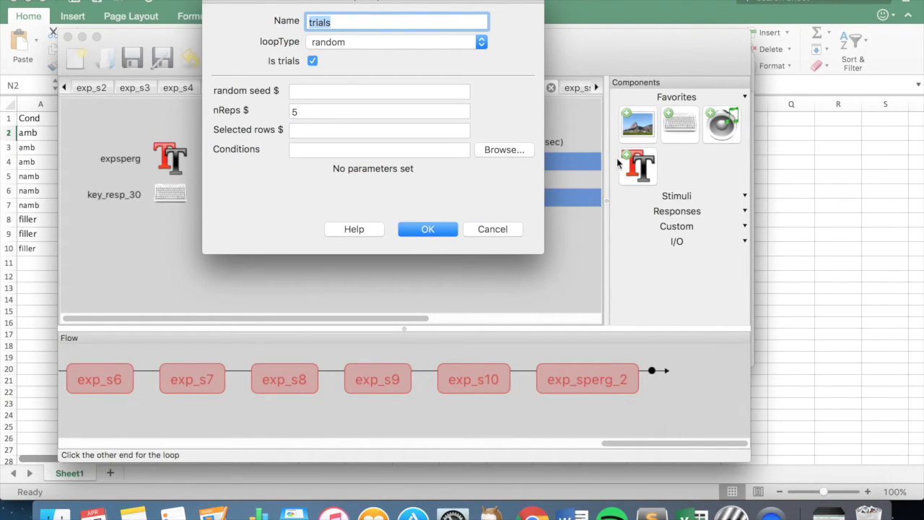
{"action": "type", "text": "experimental"}
{"action": "left_click", "coordinate": [304, 113]}
{"action": "key", "text": "BackSpace"}
{"action": "type", "text": "1"}
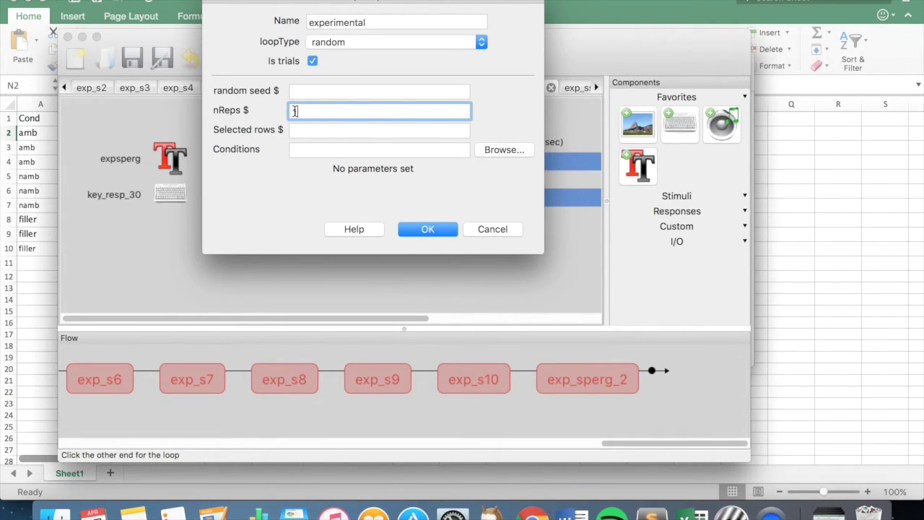
{"action": "left_click", "coordinate": [485, 151]}
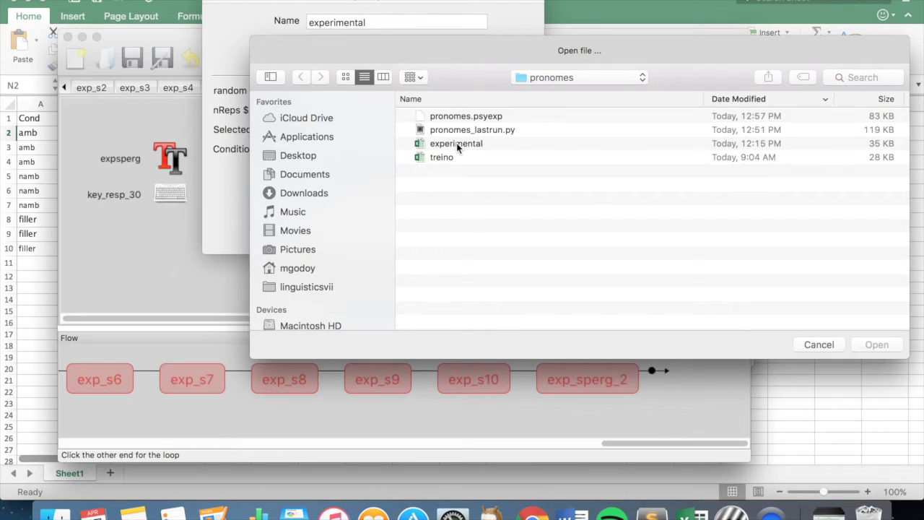
{"action": "double_click", "coordinate": [456, 143]}
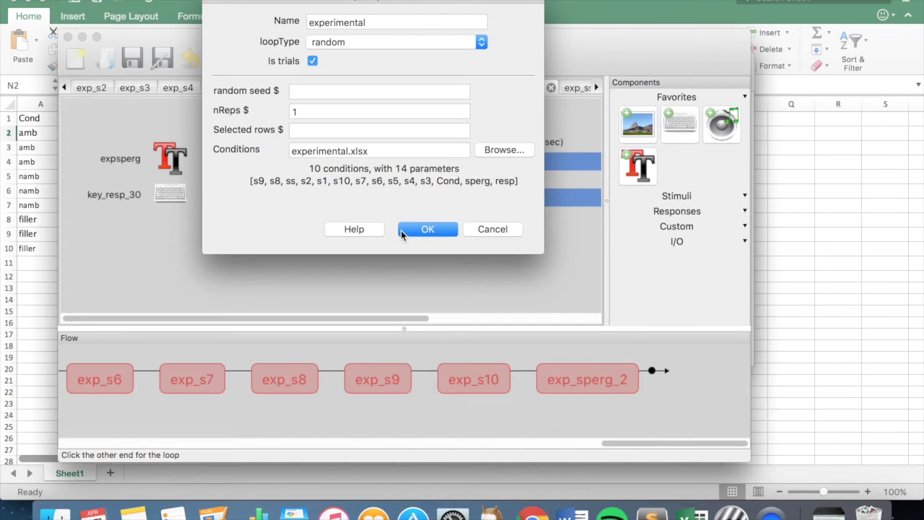
{"action": "left_click", "coordinate": [429, 229]}
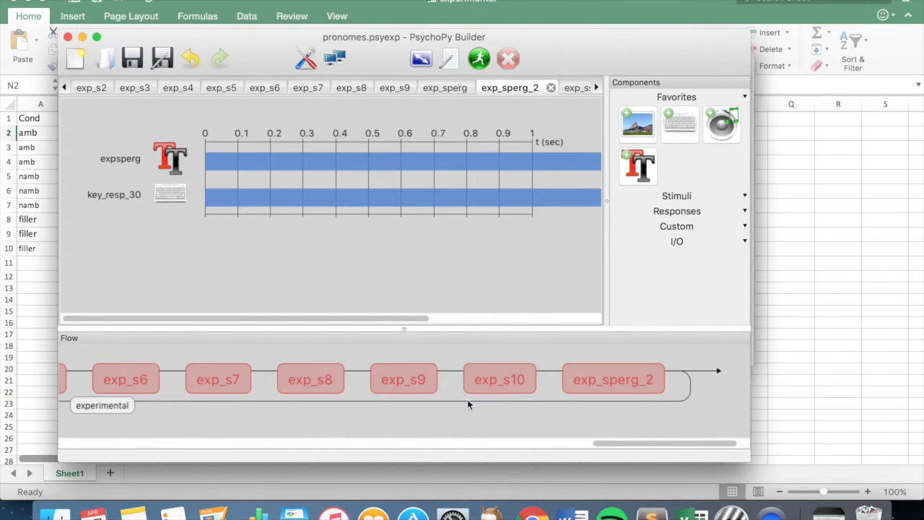
Step: Insert a new routine named agradecimento after the experimental loop at the end of the flow, and open it
{"action": "scroll", "coordinate": [470, 401], "scroll_direction": "left", "scroll_amount": 10}
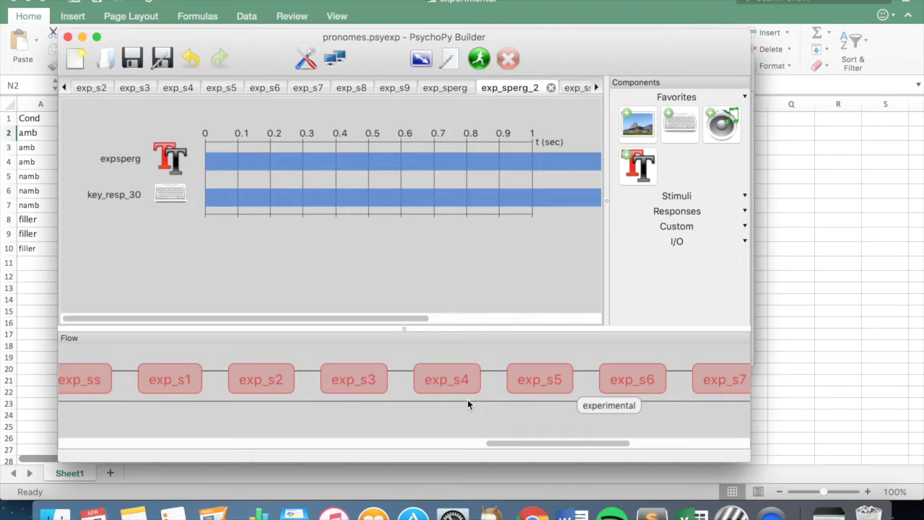
{"action": "scroll", "coordinate": [467, 402], "scroll_direction": "left", "scroll_amount": 4}
{"action": "scroll", "coordinate": [468, 402], "scroll_direction": "right", "scroll_amount": 12}
{"action": "scroll", "coordinate": [467, 405], "scroll_direction": "right", "scroll_amount": 2}
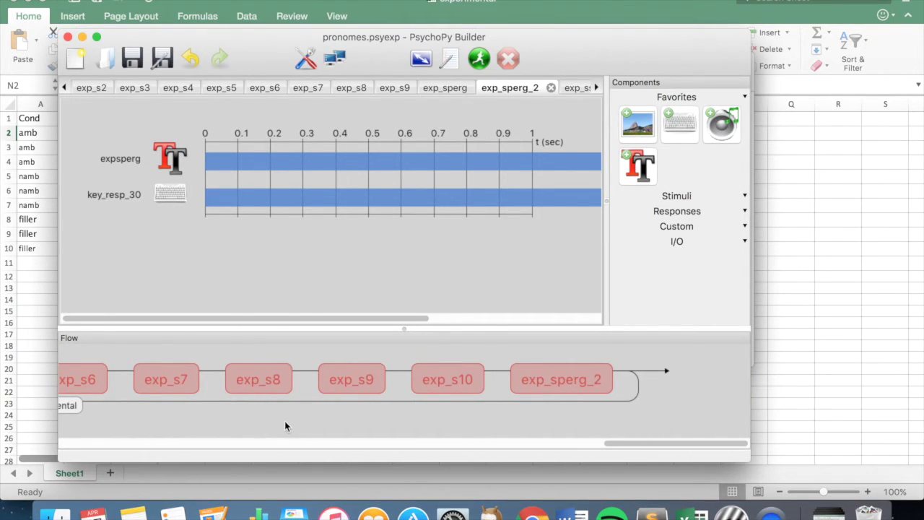
{"action": "scroll", "coordinate": [276, 402], "scroll_direction": "left", "scroll_amount": 15}
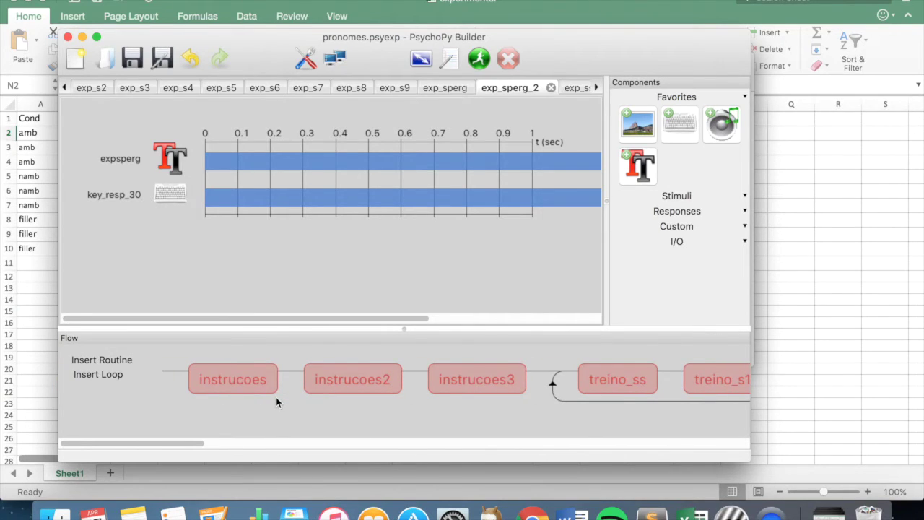
{"action": "left_click", "coordinate": [106, 360]}
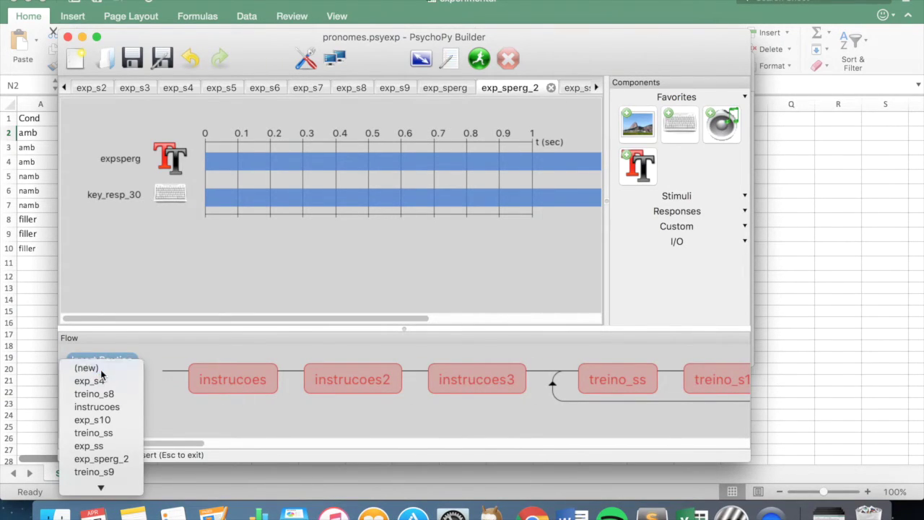
{"action": "left_click", "coordinate": [101, 369]}
{"action": "type", "text": "agradecimento"}
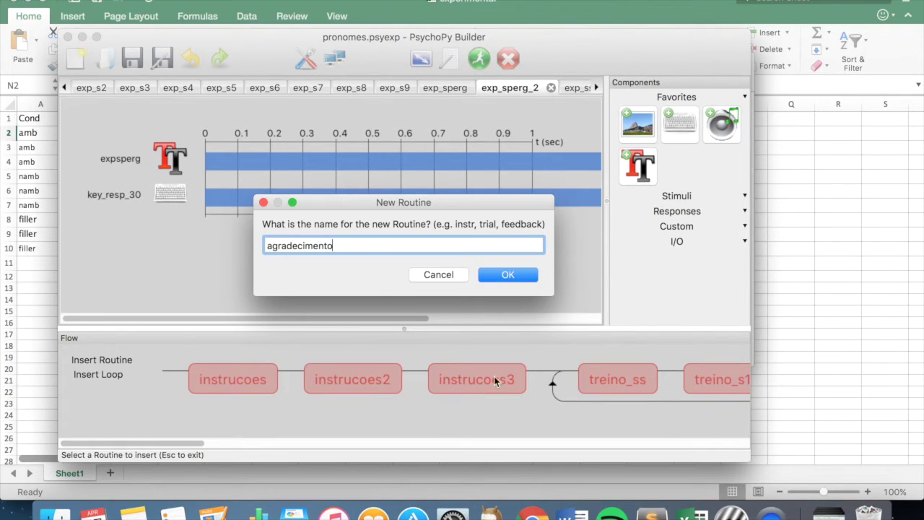
{"action": "left_click", "coordinate": [506, 277]}
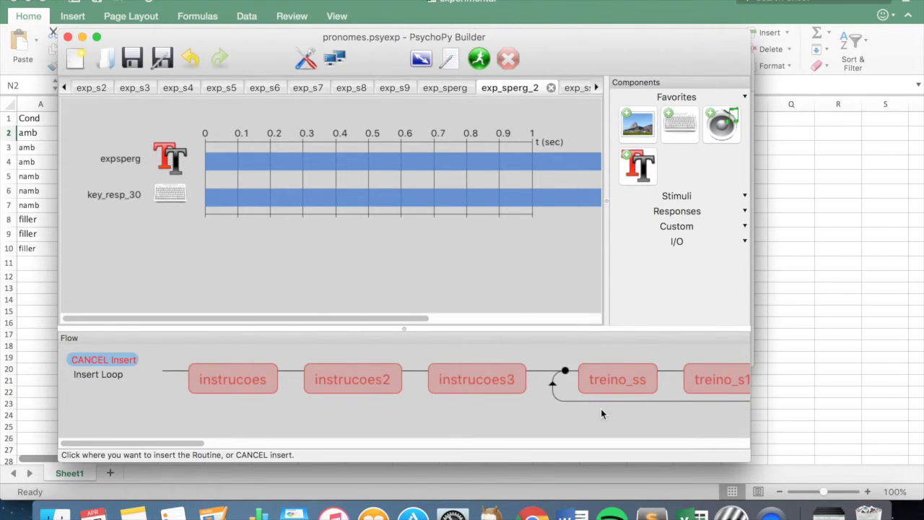
{"action": "scroll", "coordinate": [601, 409], "scroll_direction": "right", "scroll_amount": 10}
{"action": "left_click", "coordinate": [655, 371]}
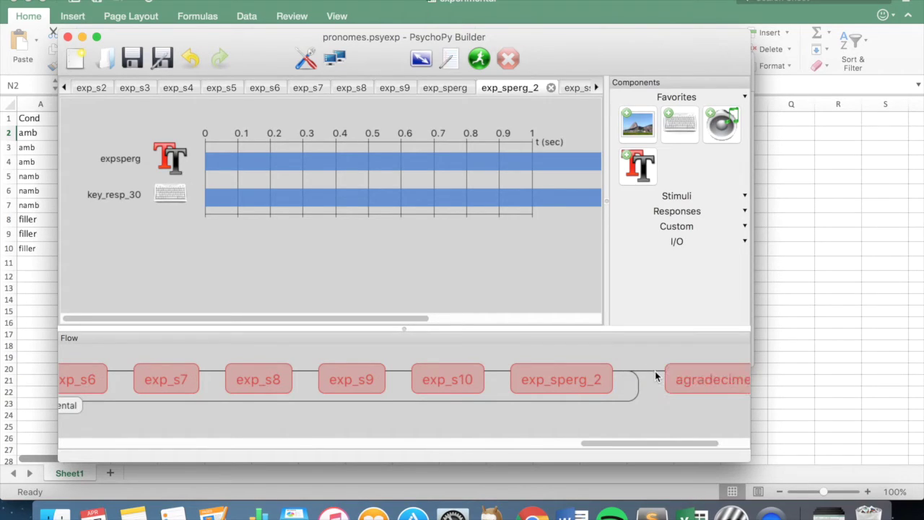
{"action": "left_click", "coordinate": [699, 378]}
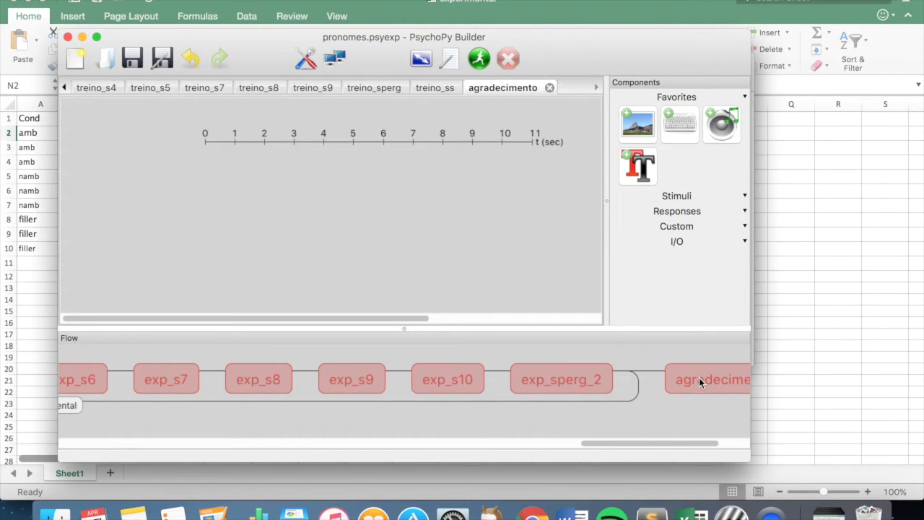
Step: Add a text component to agradecimento reading "O experimento acabou." and, below it, "Muito obrigada por participar!"
{"action": "left_click", "coordinate": [638, 178]}
{"action": "left_click_drag", "start_coordinate": [437, 303], "coordinate": [274, 251]}
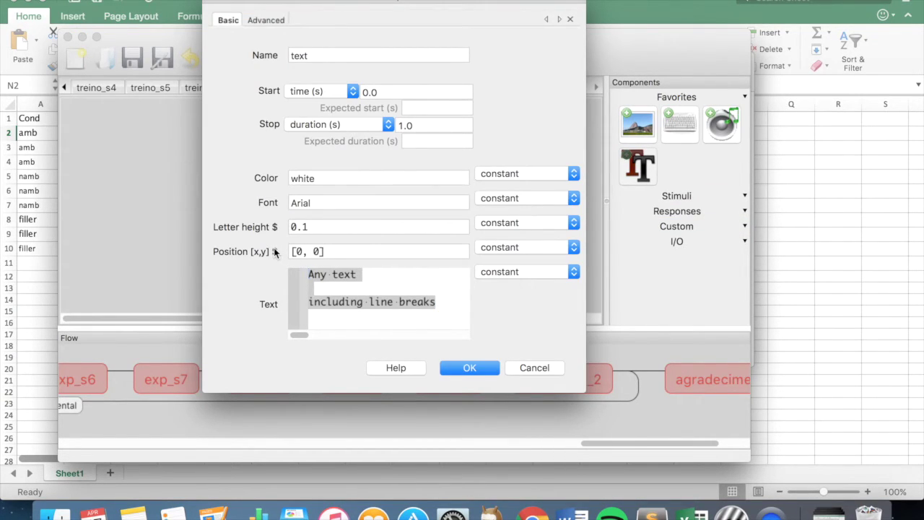
{"action": "type", "text": "0 experimento"}
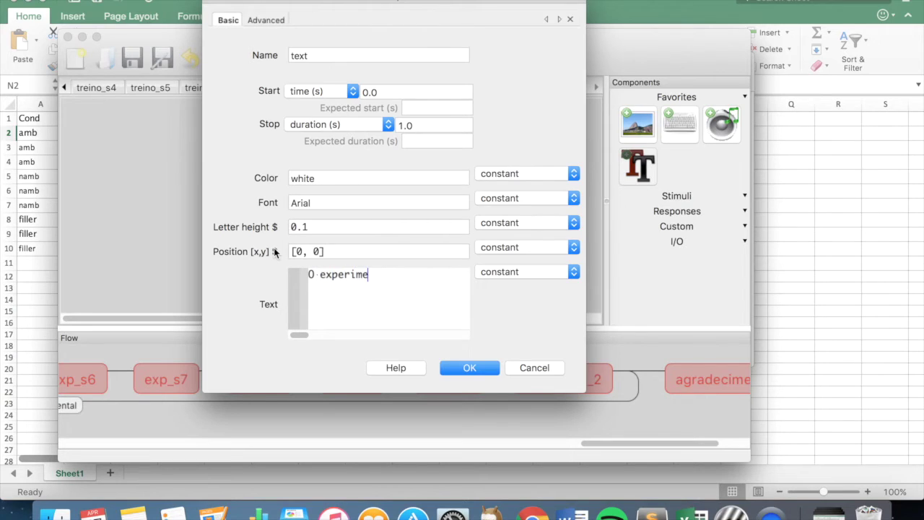
{"action": "type", "text": " acabou."}
{"action": "key", "text": "Return"}
{"action": "type", "text": "Muito o"}
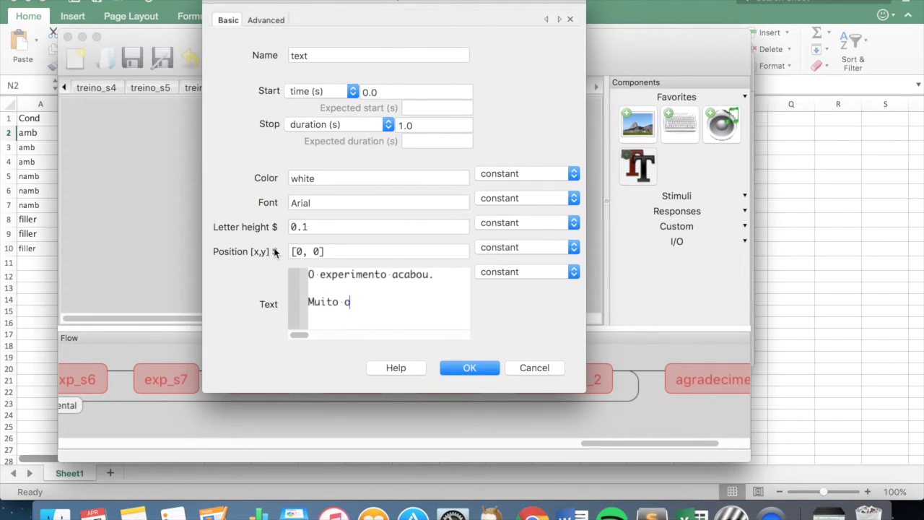
{"action": "type", "text": "brigada por par"}
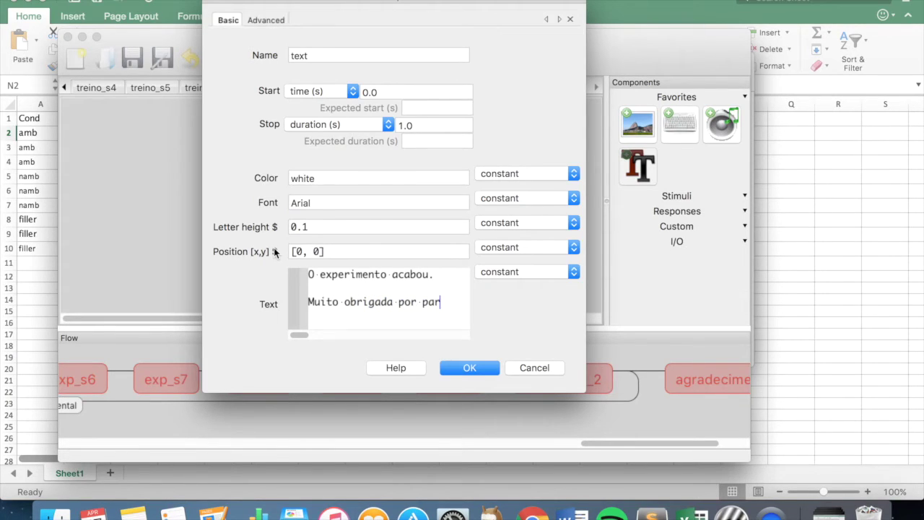
{"action": "type", "text": "ticipar!"}
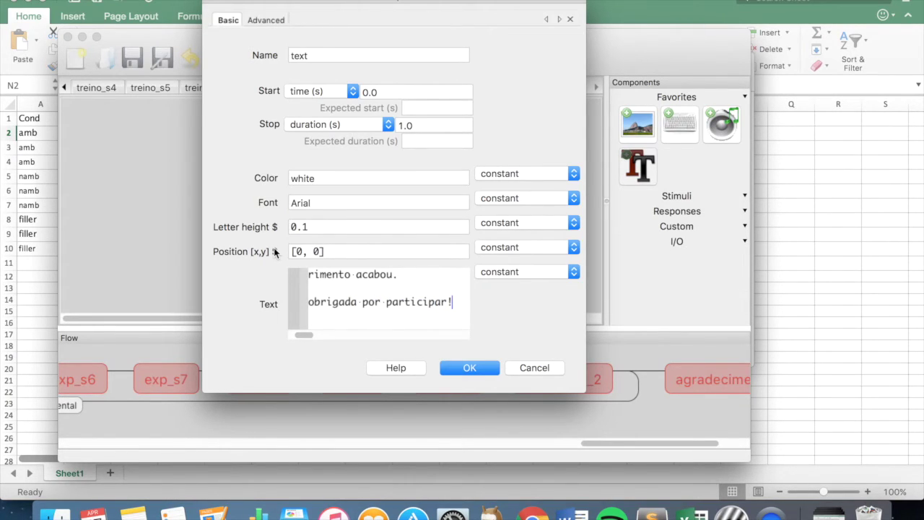
Step: Set the thank-you text's stop duration to 5.0 seconds and accept the component settings
{"action": "left_click_drag", "start_coordinate": [428, 127], "coordinate": [381, 128]}
{"action": "key", "text": "BackSpace"}
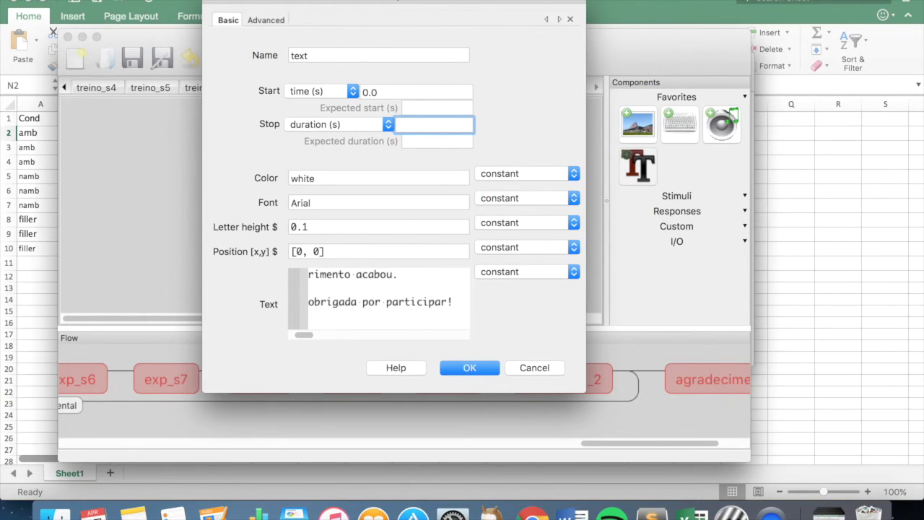
{"action": "type", "text": "5.0"}
{"action": "scroll", "coordinate": [377, 298], "scroll_direction": "left", "scroll_amount": 3}
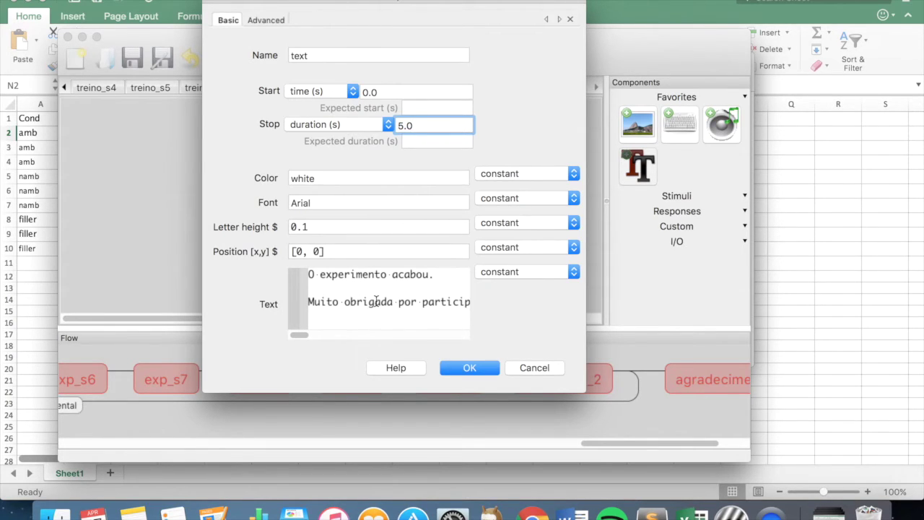
{"action": "left_click", "coordinate": [466, 370]}
Step: Review the experiment flow from the training loop through the final agradecimento routine
{"action": "scroll", "coordinate": [532, 391], "scroll_direction": "right", "scroll_amount": 5}
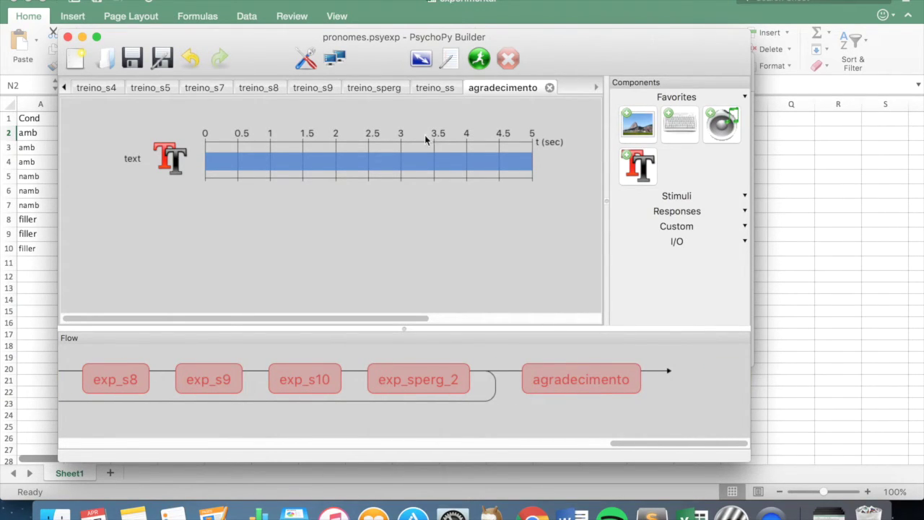
{"action": "left_click", "coordinate": [434, 87]}
{"action": "left_click", "coordinate": [503, 88]}
{"action": "scroll", "coordinate": [429, 409], "scroll_direction": "left", "scroll_amount": 15}
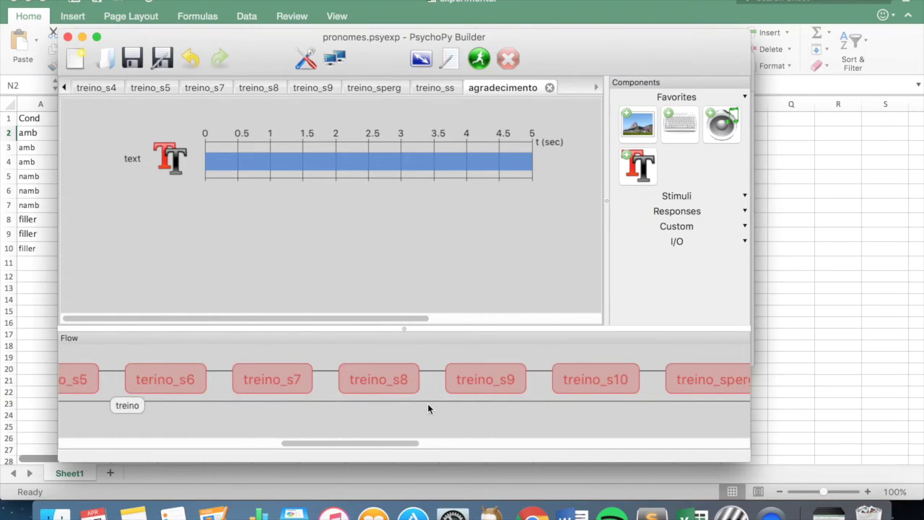
{"action": "scroll", "coordinate": [427, 409], "scroll_direction": "left", "scroll_amount": 10}
{"action": "scroll", "coordinate": [427, 409], "scroll_direction": "right", "scroll_amount": 20}
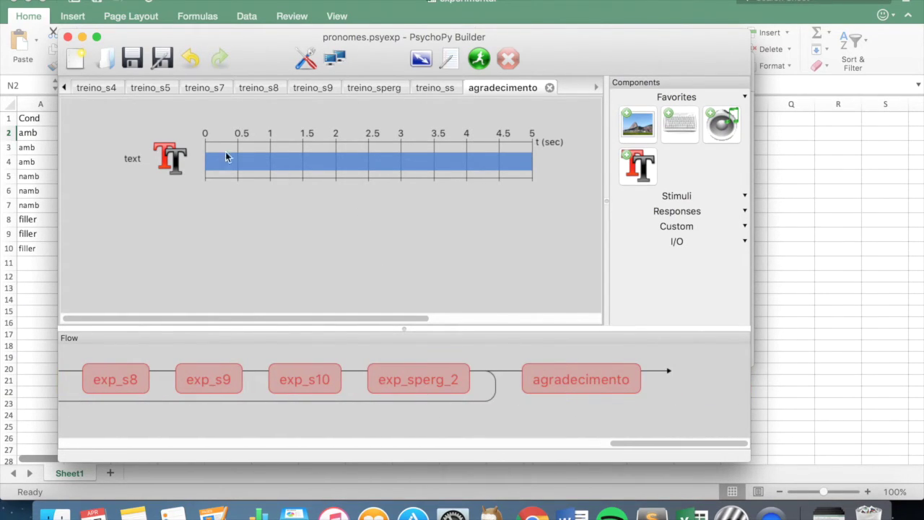
Step: Save the pronomes experiment
{"action": "left_click", "coordinate": [134, 62]}
Step: Review the experiment flow from the instruction routines through the treino and experimental loops to agradecimento
{"action": "scroll", "coordinate": [312, 399], "scroll_direction": "left", "scroll_amount": 20}
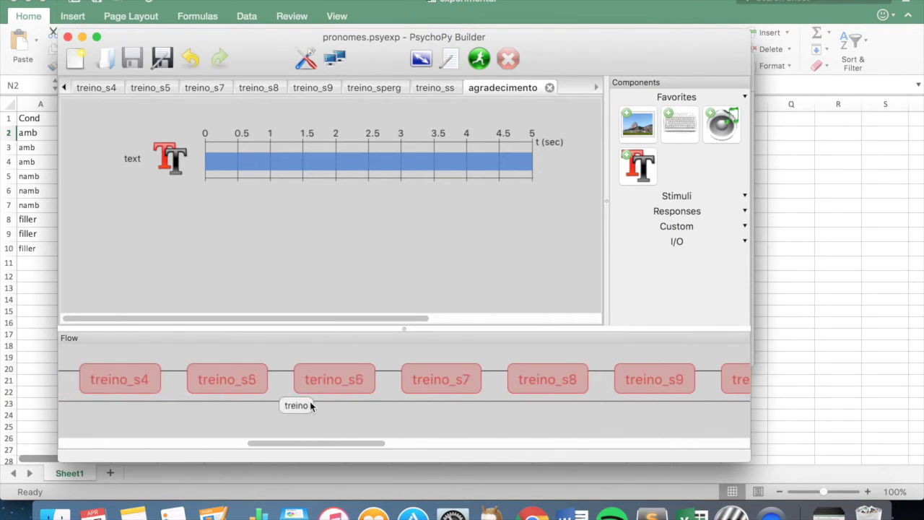
{"action": "scroll", "coordinate": [310, 407], "scroll_direction": "right", "scroll_amount": 15}
{"action": "scroll", "coordinate": [310, 407], "scroll_direction": "right", "scroll_amount": 20}
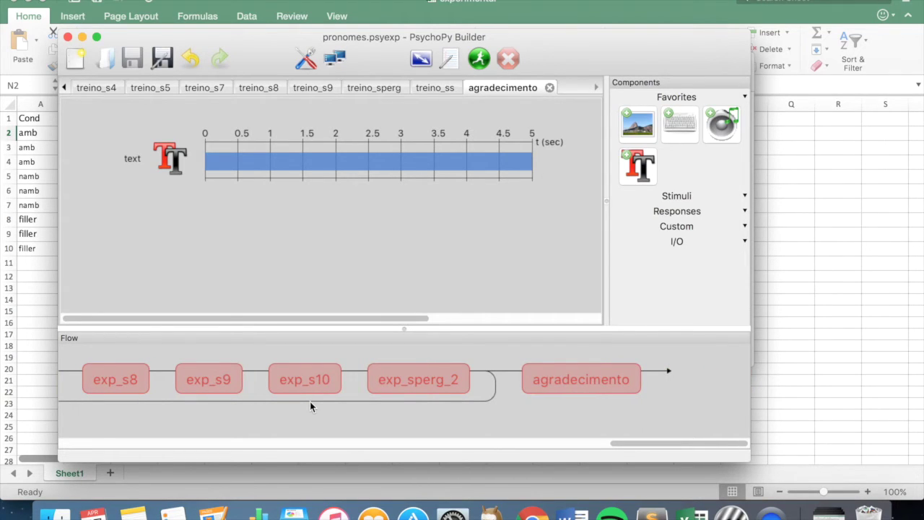
{"action": "scroll", "coordinate": [323, 396], "scroll_direction": "left", "scroll_amount": 15}
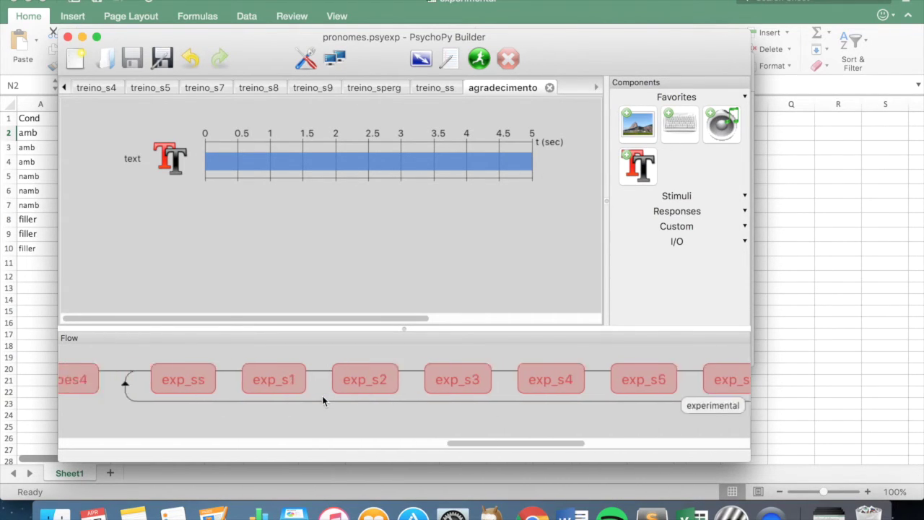
{"action": "scroll", "coordinate": [322, 396], "scroll_direction": "left", "scroll_amount": 3}
{"action": "scroll", "coordinate": [322, 396], "scroll_direction": "right", "scroll_amount": 5}
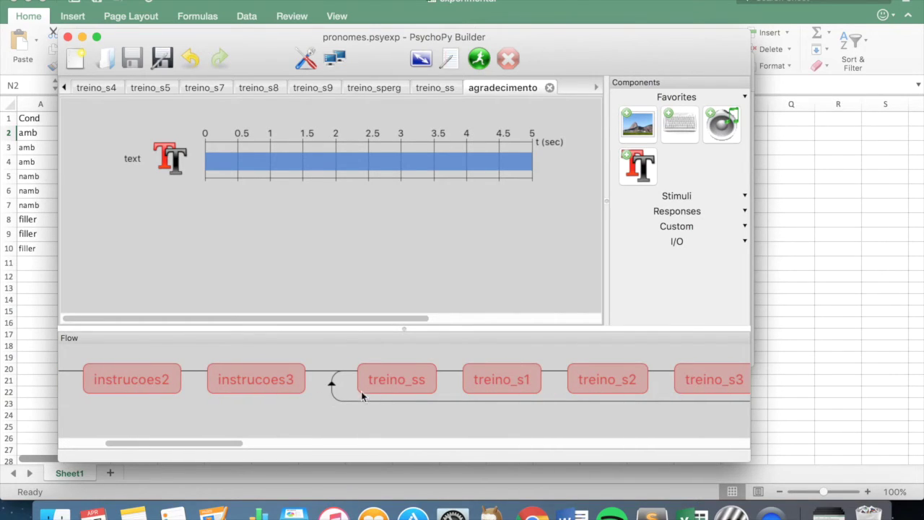
{"action": "scroll", "coordinate": [361, 392], "scroll_direction": "right", "scroll_amount": 8}
{"action": "scroll", "coordinate": [434, 402], "scroll_direction": "right", "scroll_amount": 5}
{"action": "scroll", "coordinate": [434, 402], "scroll_direction": "right", "scroll_amount": 10}
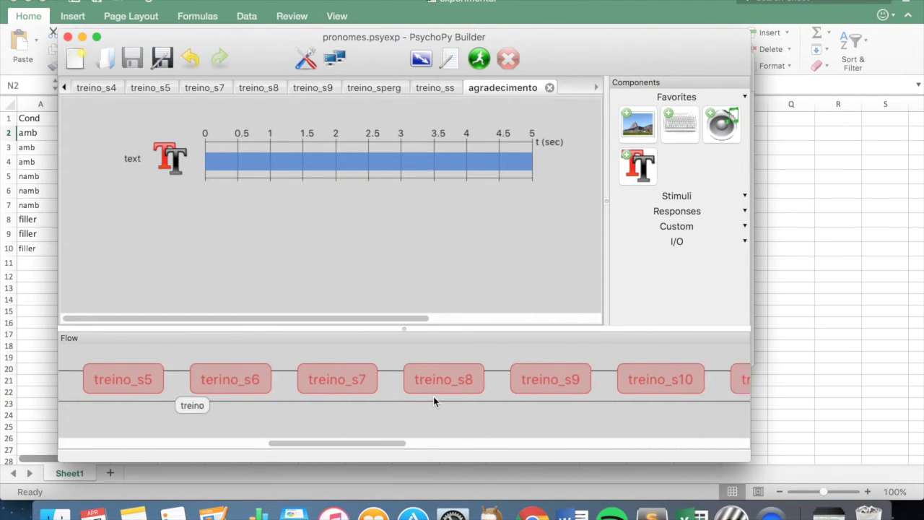
{"action": "scroll", "coordinate": [434, 401], "scroll_direction": "right", "scroll_amount": 2}
{"action": "scroll", "coordinate": [433, 402], "scroll_direction": "left", "scroll_amount": 3}
{"action": "scroll", "coordinate": [433, 401], "scroll_direction": "right", "scroll_amount": 10}
{"action": "scroll", "coordinate": [433, 398], "scroll_direction": "right", "scroll_amount": 10}
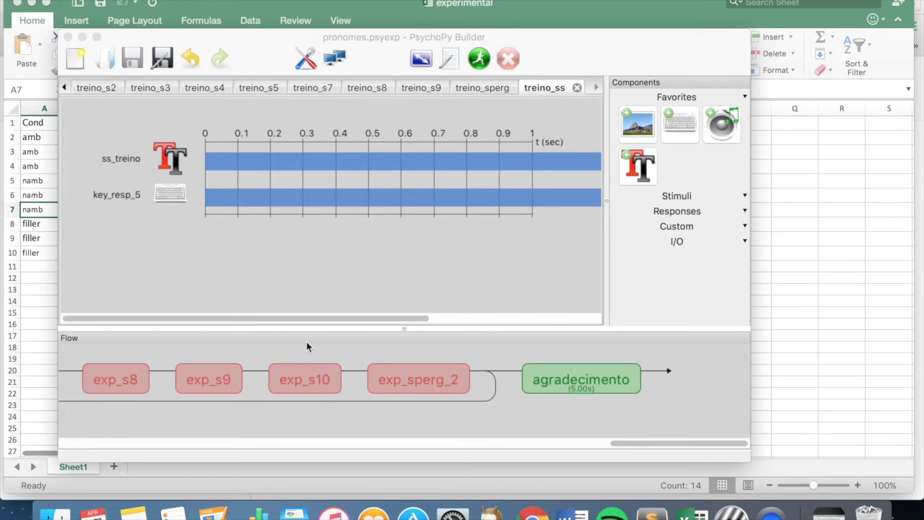
{"action": "scroll", "coordinate": [304, 372], "scroll_direction": "left", "scroll_amount": 10}
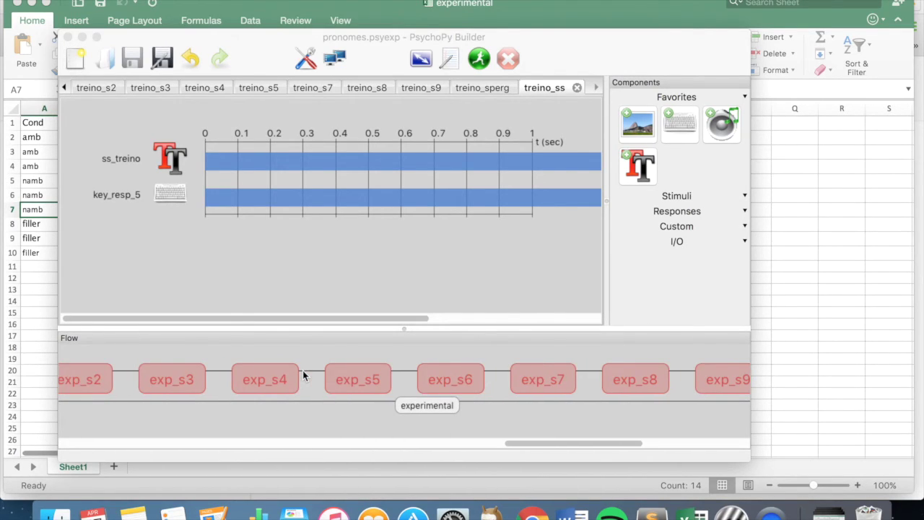
{"action": "scroll", "coordinate": [308, 375], "scroll_direction": "left", "scroll_amount": 2}
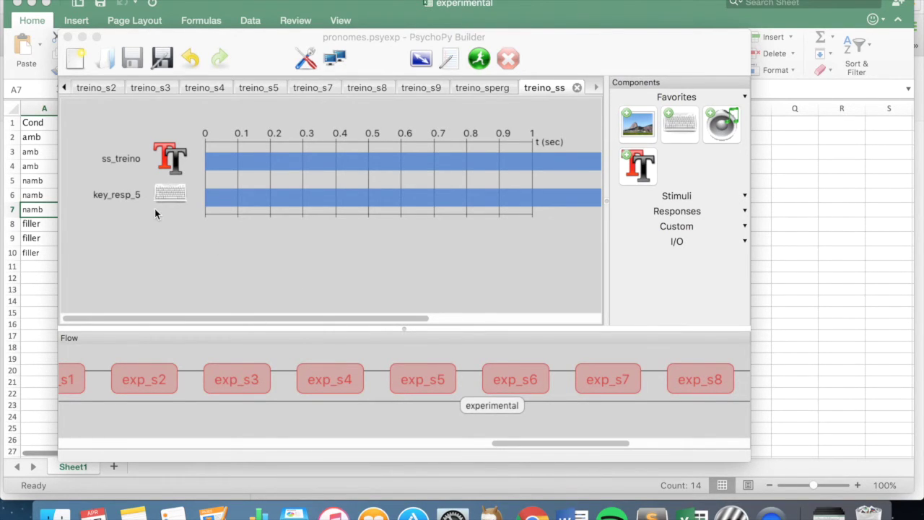
Step: Switch to the experimental spreadsheet in Excel and examine the sentence segment columns s6 through s10
{"action": "left_click", "coordinate": [31, 268]}
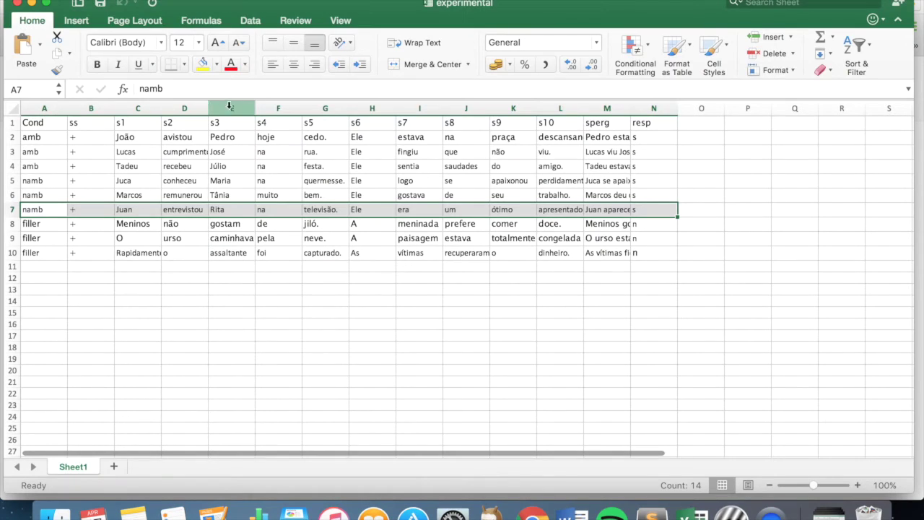
{"action": "left_click", "coordinate": [371, 107]}
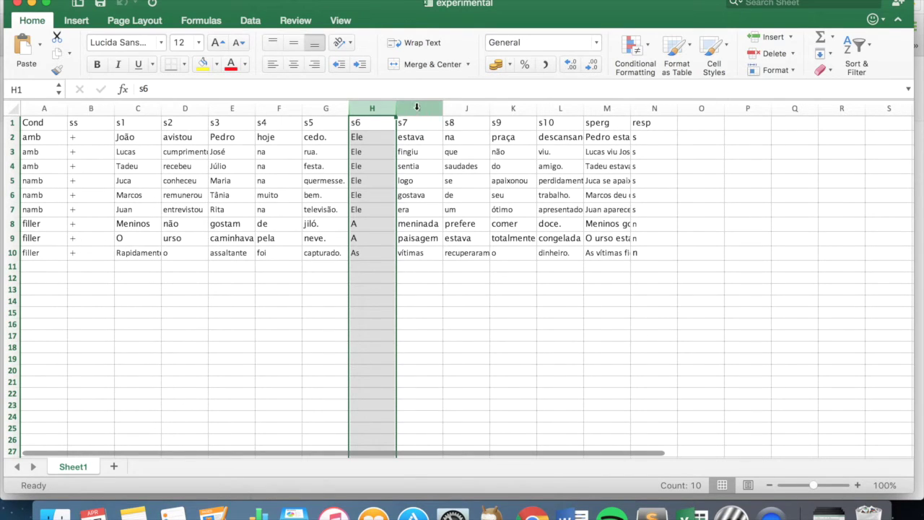
{"action": "left_click", "coordinate": [417, 107]}
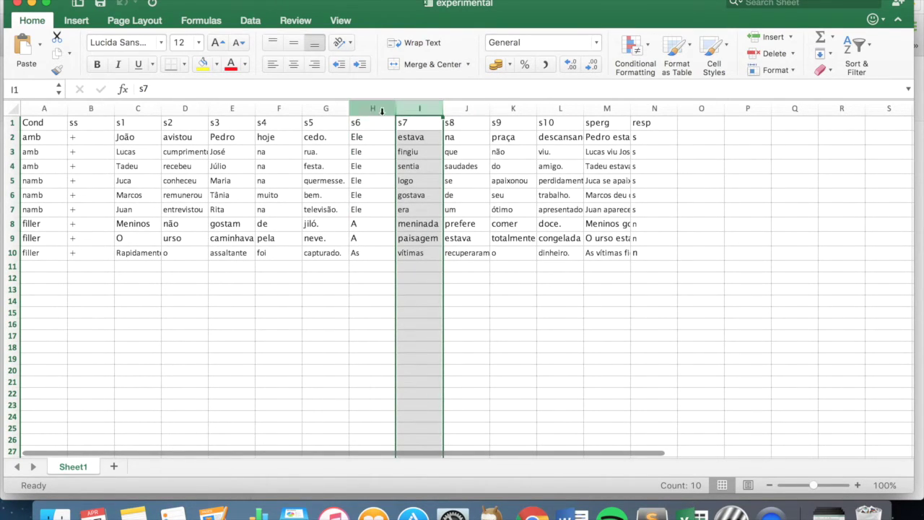
{"action": "left_click_drag", "start_coordinate": [368, 107], "coordinate": [560, 106]}
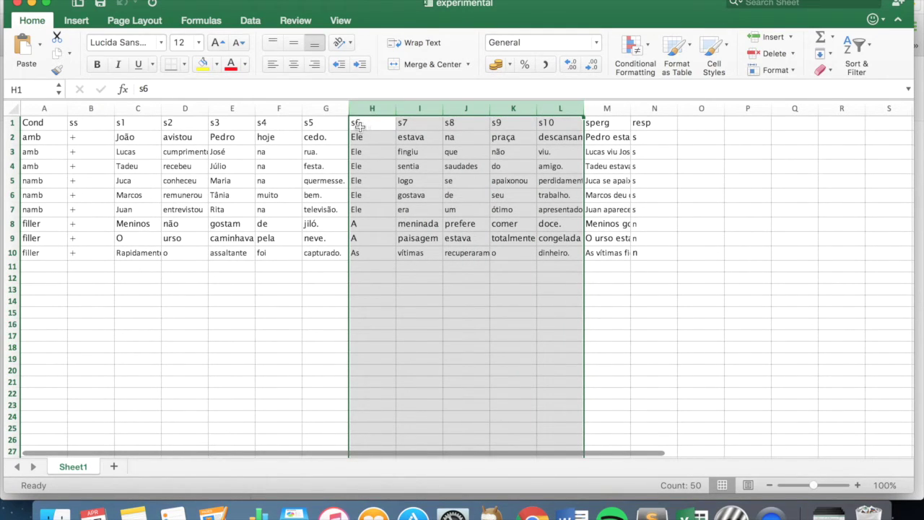
{"action": "left_click", "coordinate": [549, 127]}
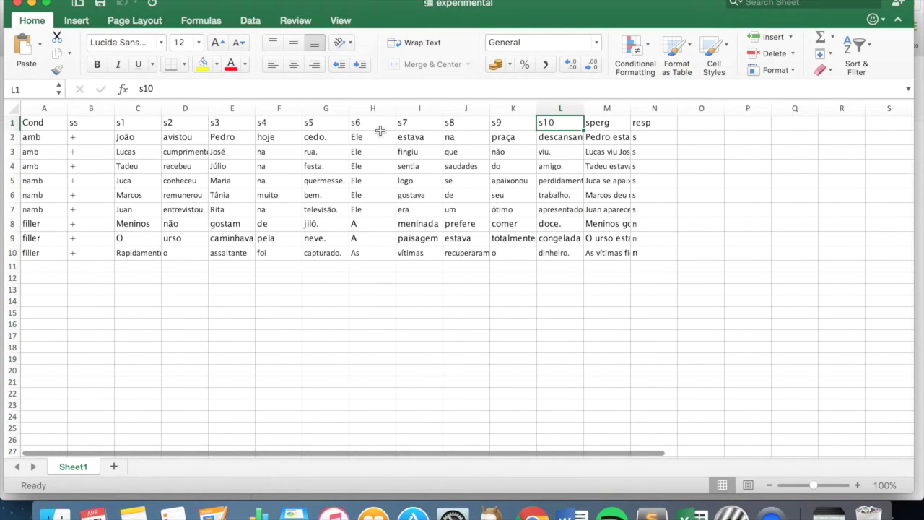
{"action": "left_click", "coordinate": [360, 125]}
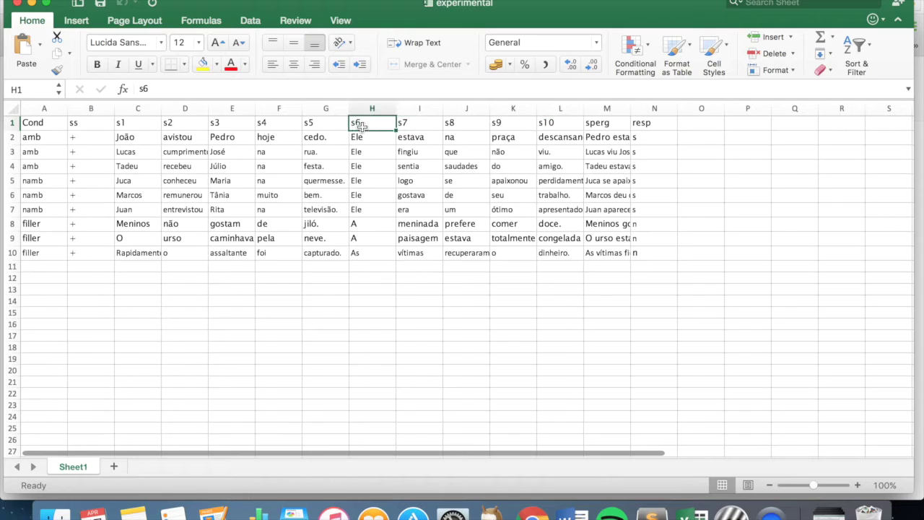
{"action": "left_click", "coordinate": [569, 123]}
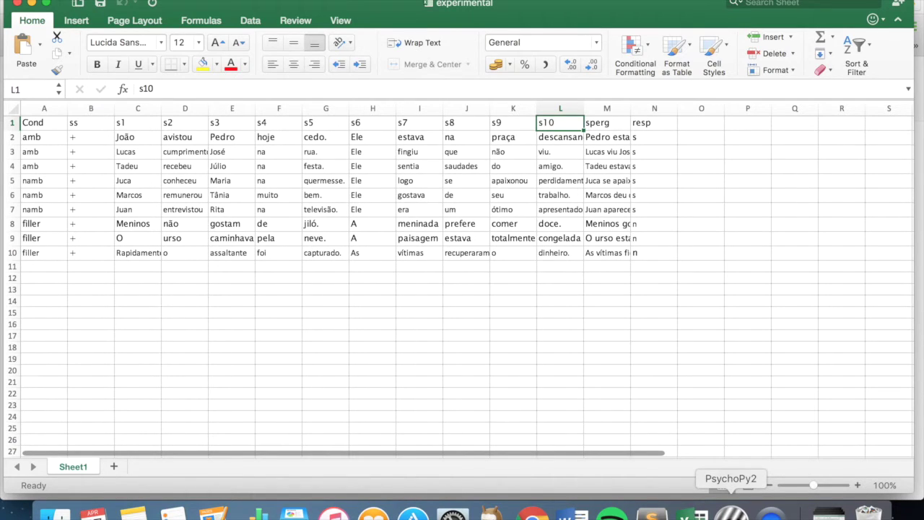
Step: Switch back to PsychoPy and rename the keyboard component in the exp_s6 routine as critica_1
{"action": "left_click", "coordinate": [731, 513]}
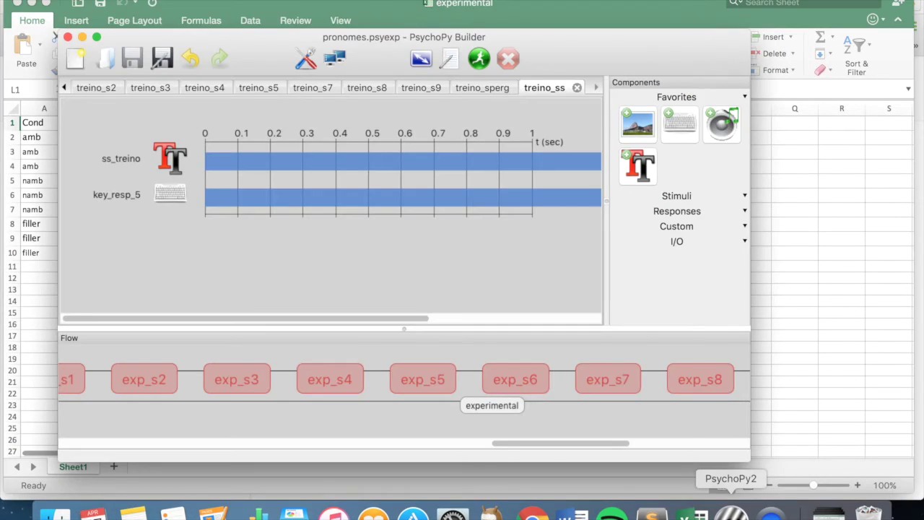
{"action": "left_click", "coordinate": [534, 385]}
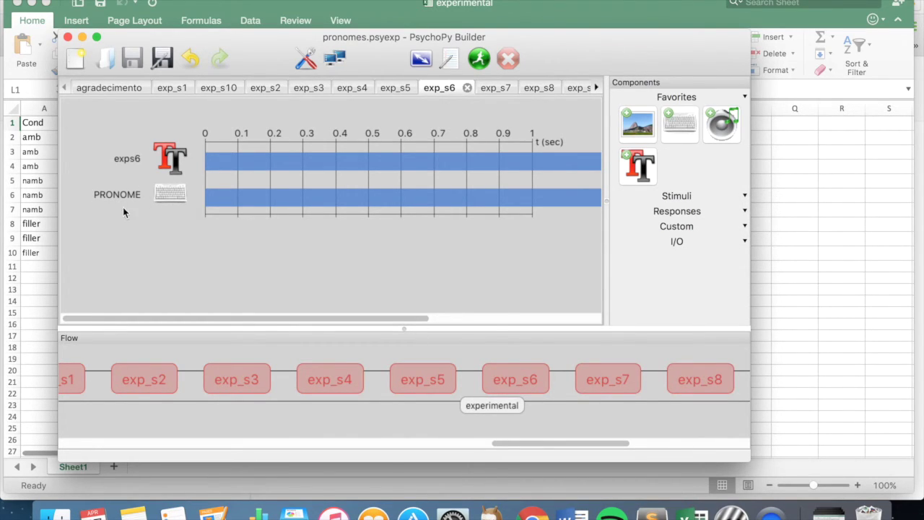
{"action": "double_click", "coordinate": [168, 195]}
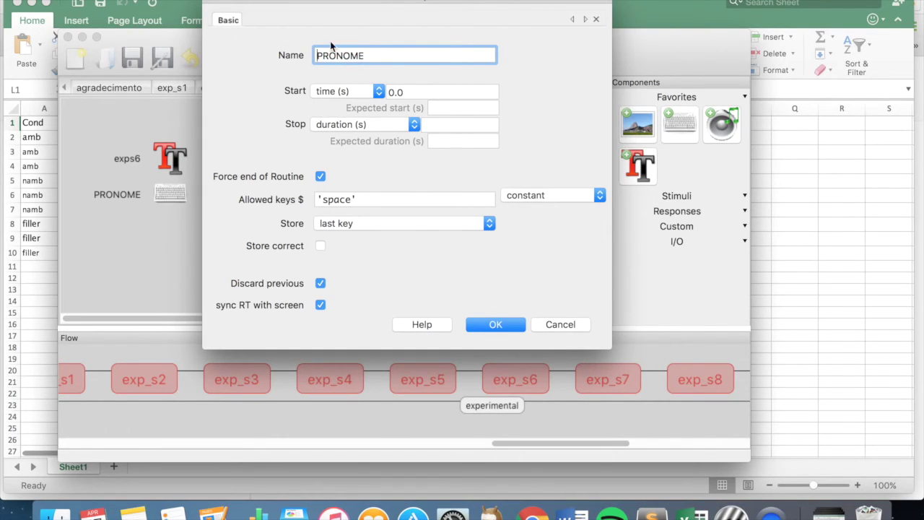
{"action": "double_click", "coordinate": [373, 56]}
{"action": "type", "text": "Critica1"}
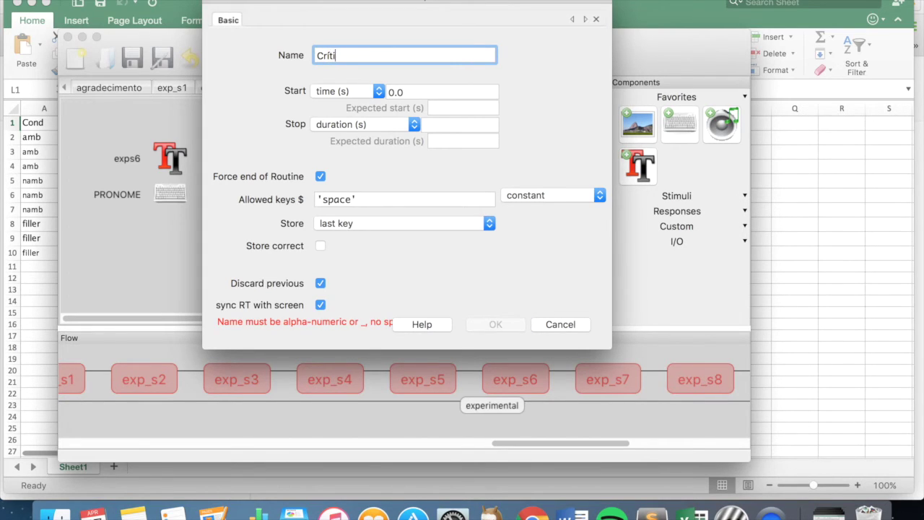
{"action": "key", "text": "BackSpace"}
{"action": "key", "text": "BackSpace"}
{"action": "key", "text": "BackSpace"}
{"action": "key", "text": "BackSpace"}
{"action": "key", "text": "BackSpace"}
{"action": "key", "text": "BackSpace"}
{"action": "key", "text": "BackSpace"}
{"action": "key", "text": "BackSpace"}
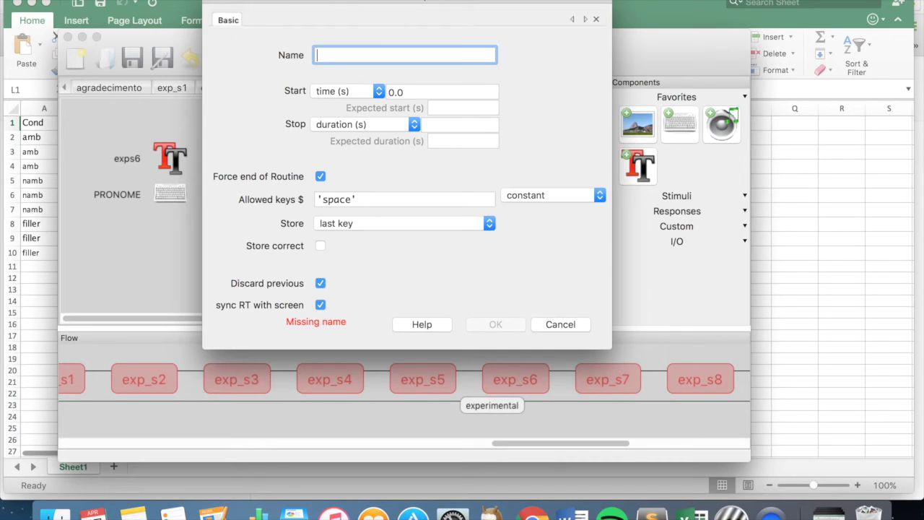
{"action": "type", "text": "criti"}
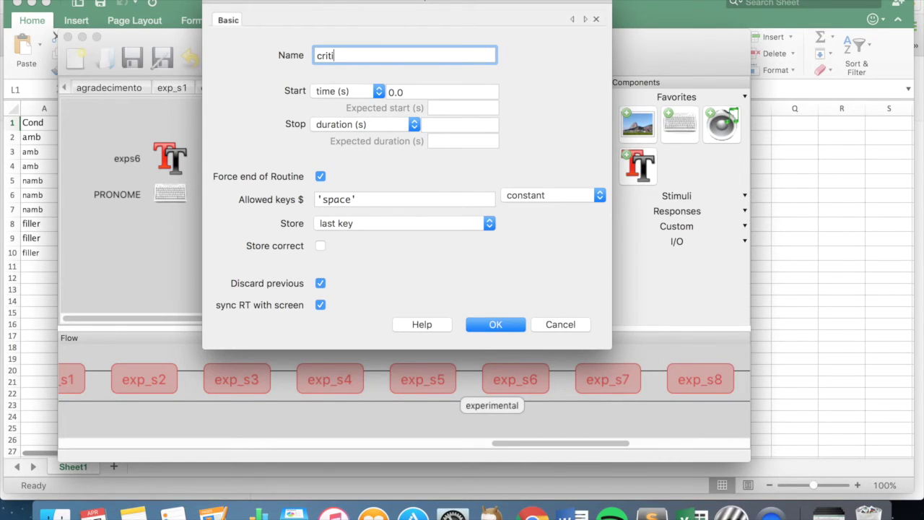
{"action": "type", "text": "ca_1"}
{"action": "left_click", "coordinate": [496, 324]}
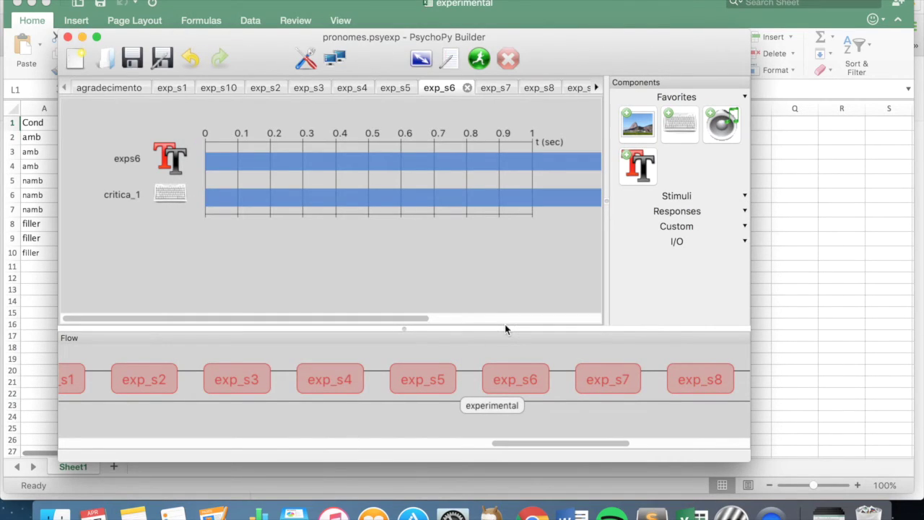
Step: Rename the keyboard component in the exp_s7 routine as critica_2
{"action": "left_click", "coordinate": [598, 385]}
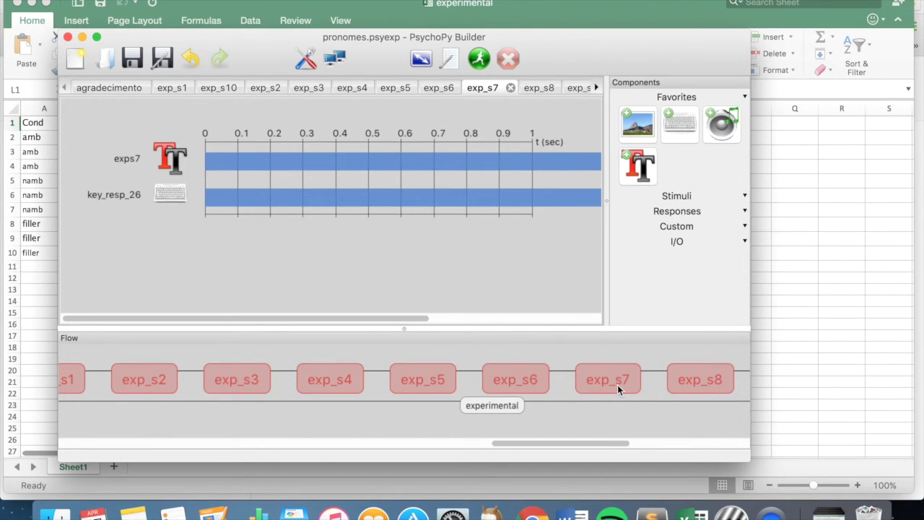
{"action": "double_click", "coordinate": [181, 195]}
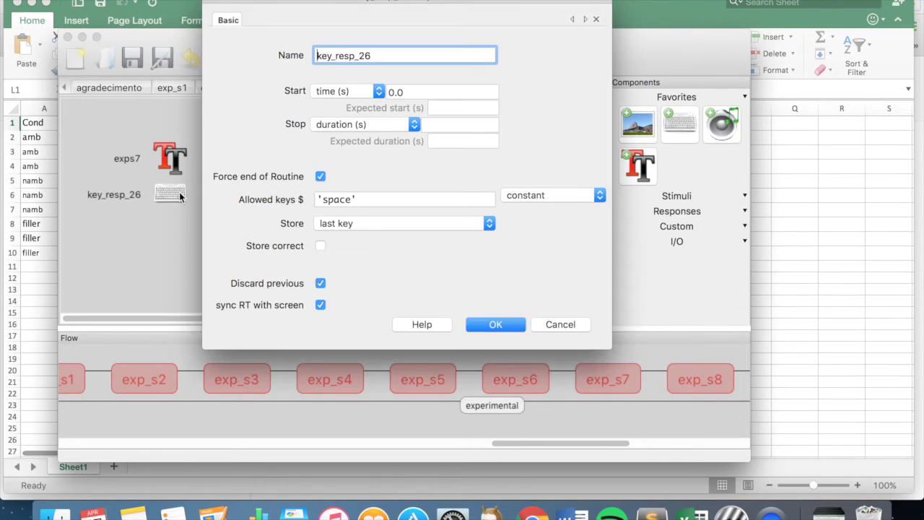
{"action": "double_click", "coordinate": [369, 54]}
{"action": "type", "text": "critica_2"}
{"action": "left_click", "coordinate": [496, 324]}
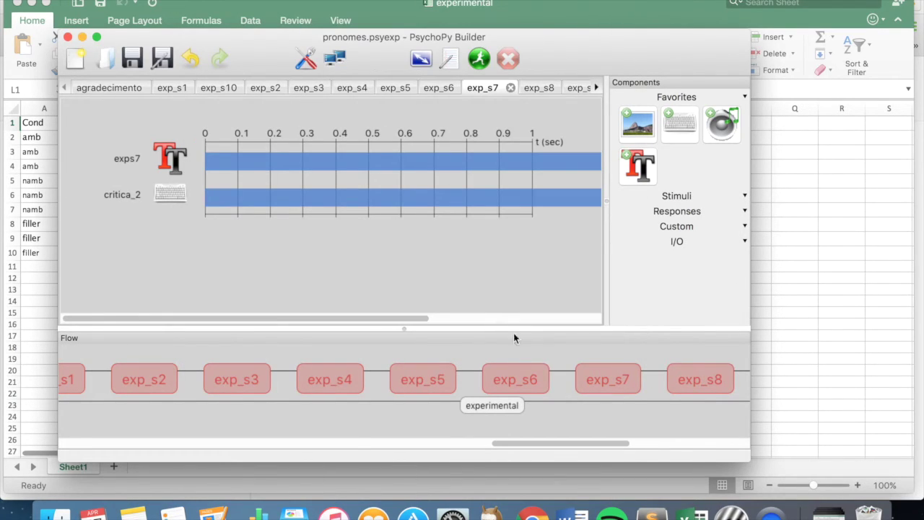
Step: Rename the keyboard component in the exp_s8 routine as critica_3
{"action": "left_click", "coordinate": [693, 381]}
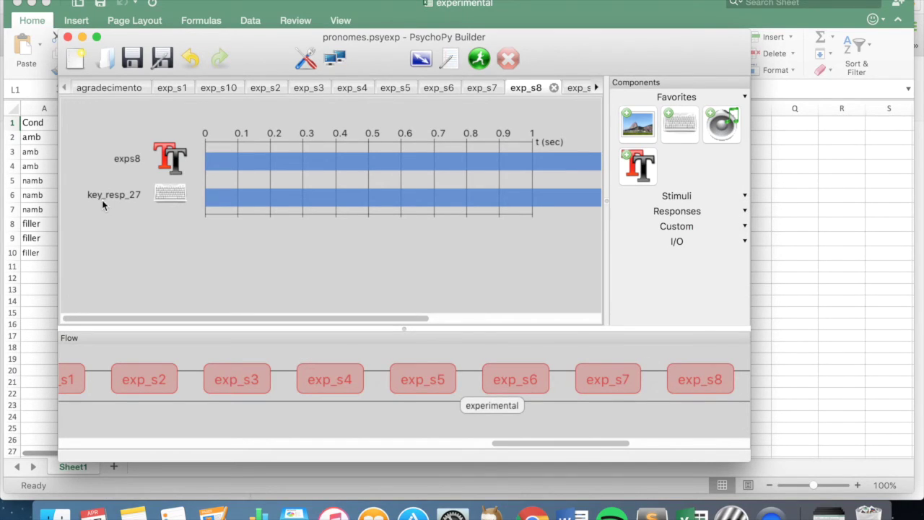
{"action": "left_click", "coordinate": [170, 195]}
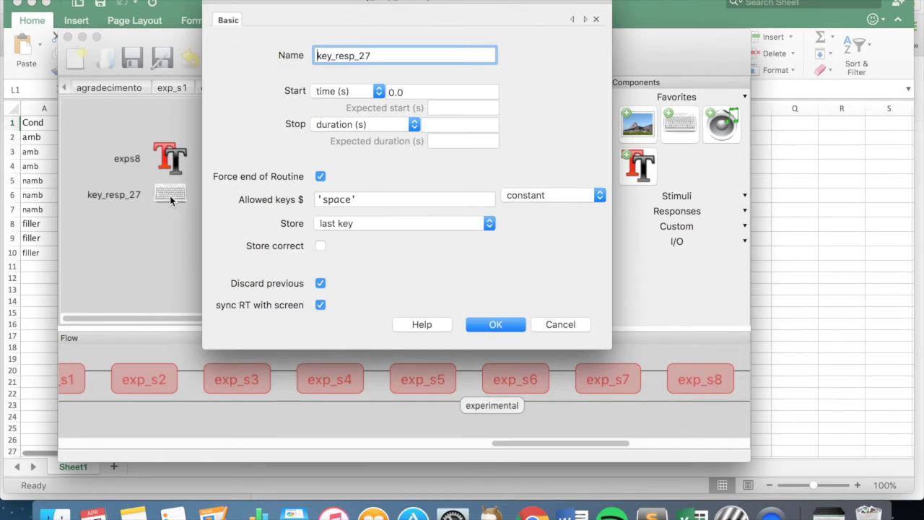
{"action": "double_click", "coordinate": [373, 55]}
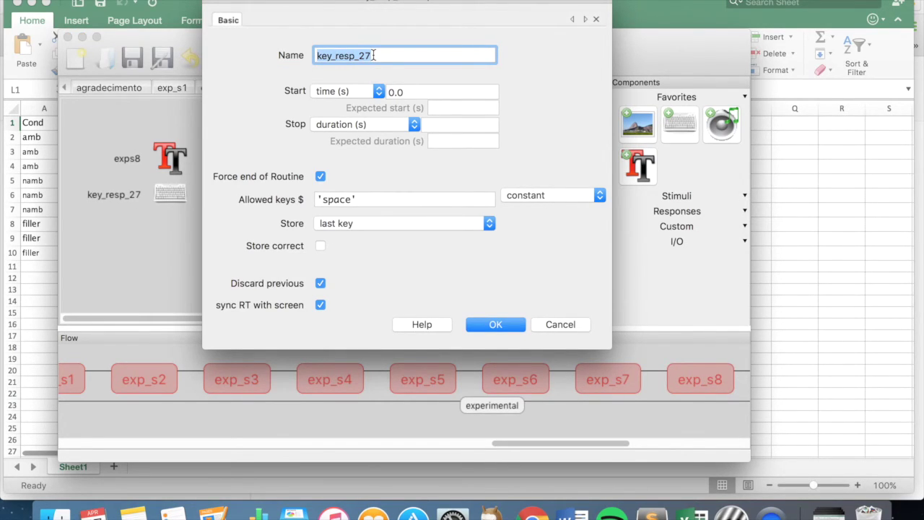
{"action": "type", "text": "critica"}
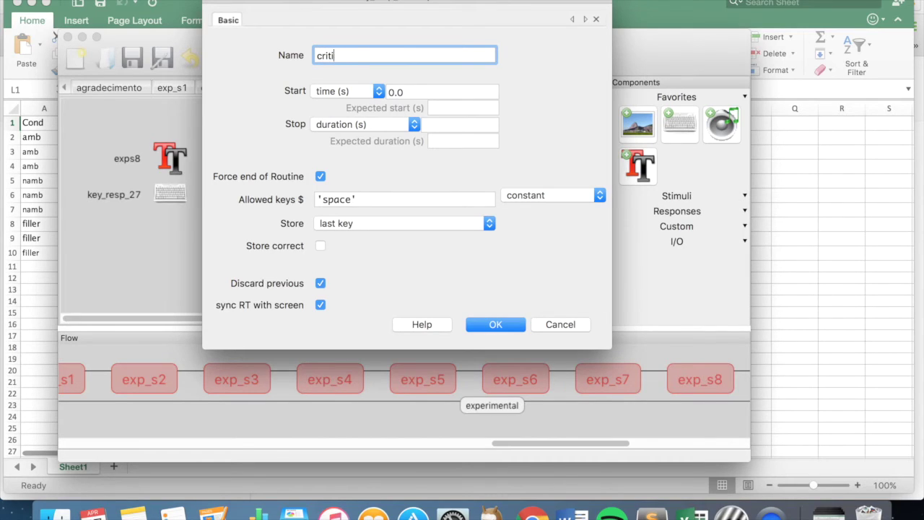
{"action": "type", "text": "_3"}
{"action": "left_click", "coordinate": [494, 326]}
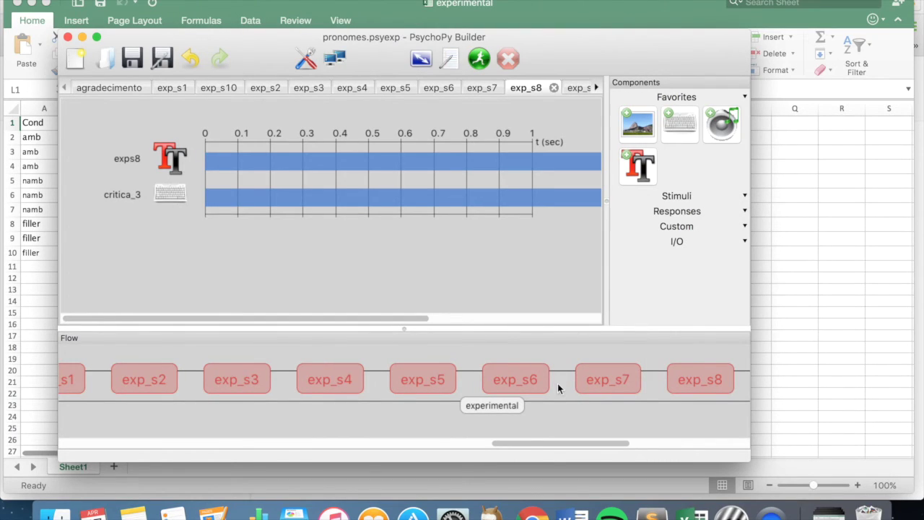
Step: Rename the keyboard component in the exp_s9 routine as critica_4
{"action": "scroll", "coordinate": [657, 376], "scroll_direction": "right", "scroll_amount": 5}
{"action": "left_click", "coordinate": [657, 376]}
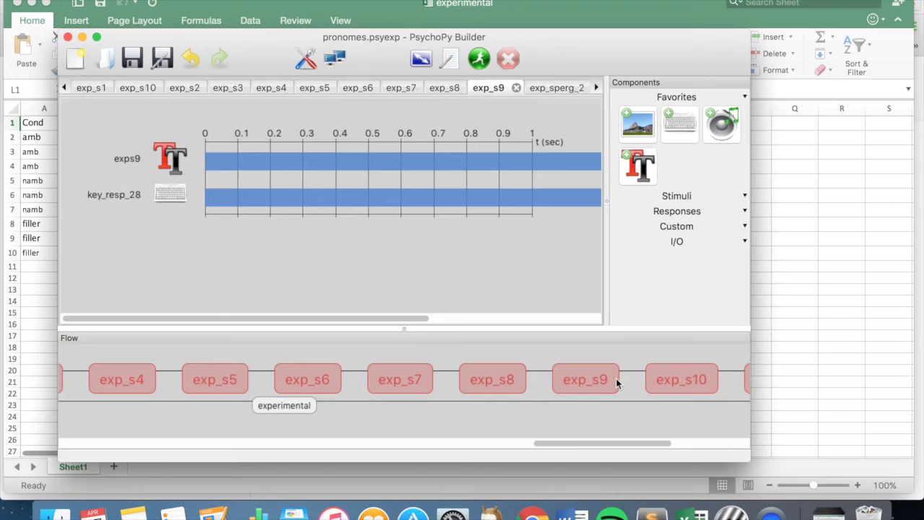
{"action": "left_click", "coordinate": [171, 195]}
{"action": "double_click", "coordinate": [354, 56]}
{"action": "type", "text": "critica_4"}
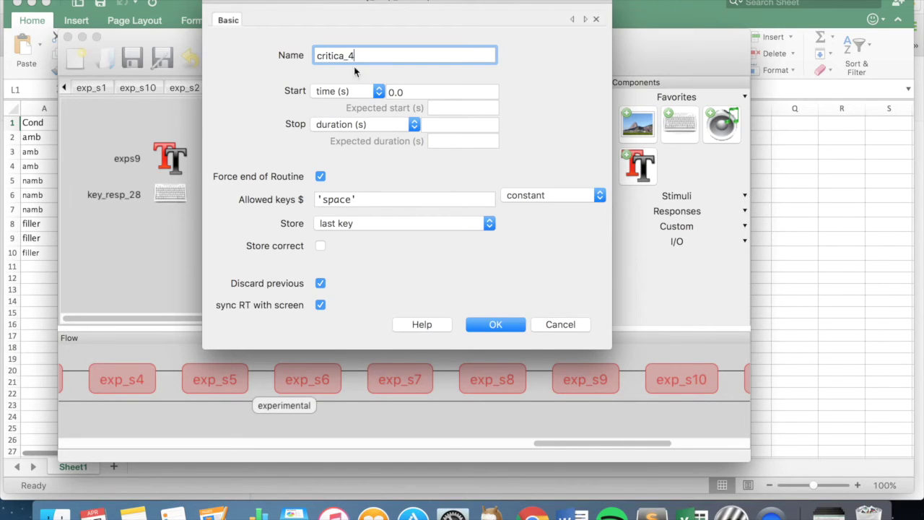
{"action": "left_click", "coordinate": [506, 323]}
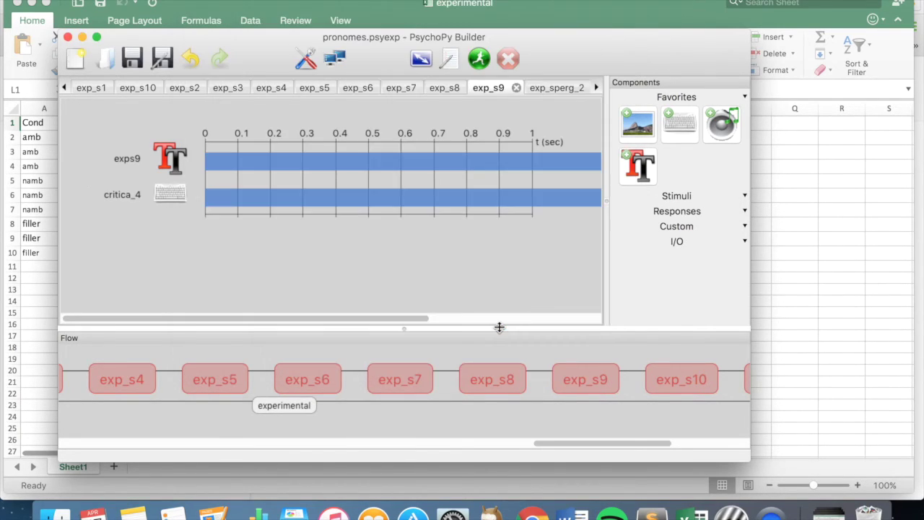
Step: Rename the keyboard component in the exp_s10 routine as critica_5
{"action": "scroll", "coordinate": [531, 381], "scroll_direction": "right", "scroll_amount": 2}
{"action": "left_click", "coordinate": [620, 378]}
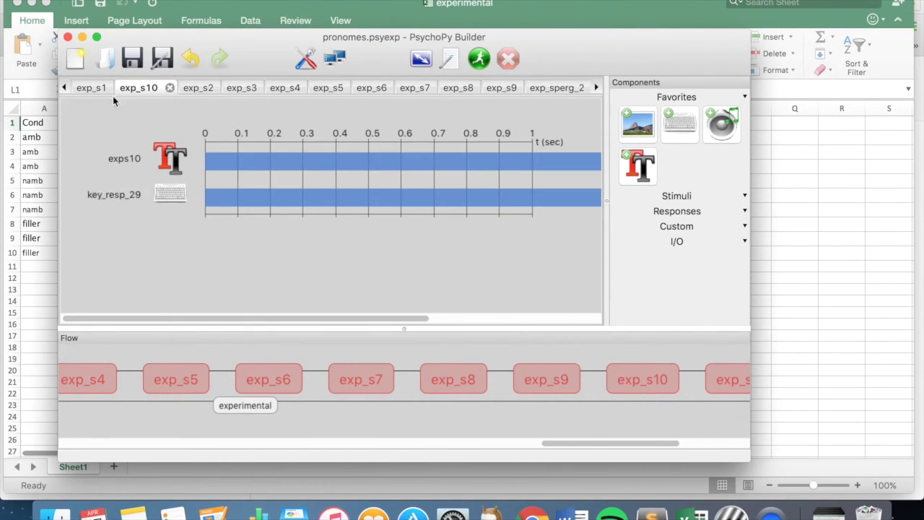
{"action": "left_click", "coordinate": [172, 195]}
{"action": "double_click", "coordinate": [359, 55]}
{"action": "type", "text": "criti"}
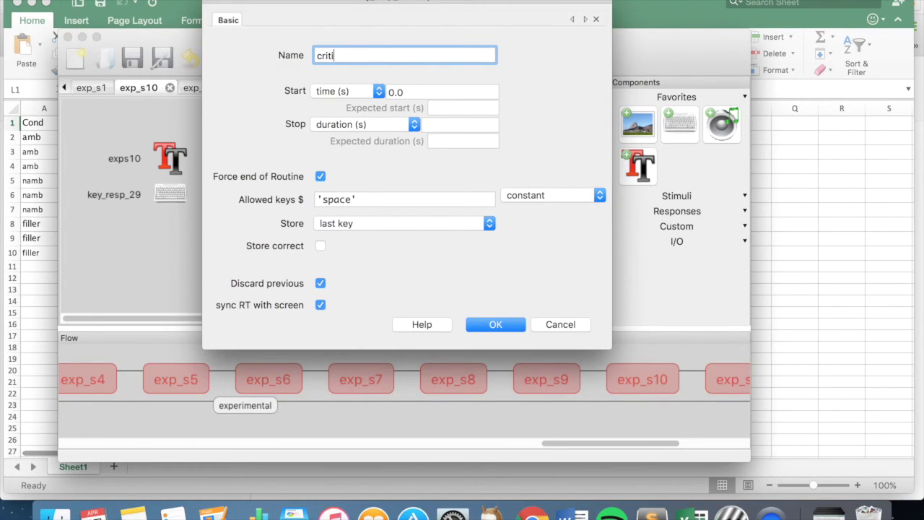
{"action": "type", "text": "ca_5"}
{"action": "key", "text": "Return"}
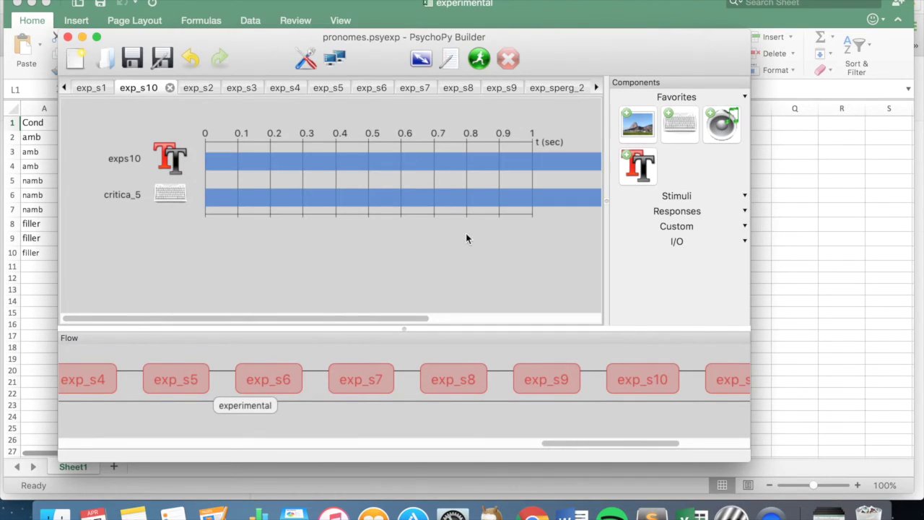
Step: Open the treino loop's properties in the flow to examine its conditions file and parameters
{"action": "scroll", "coordinate": [524, 372], "scroll_direction": "right", "scroll_amount": 4}
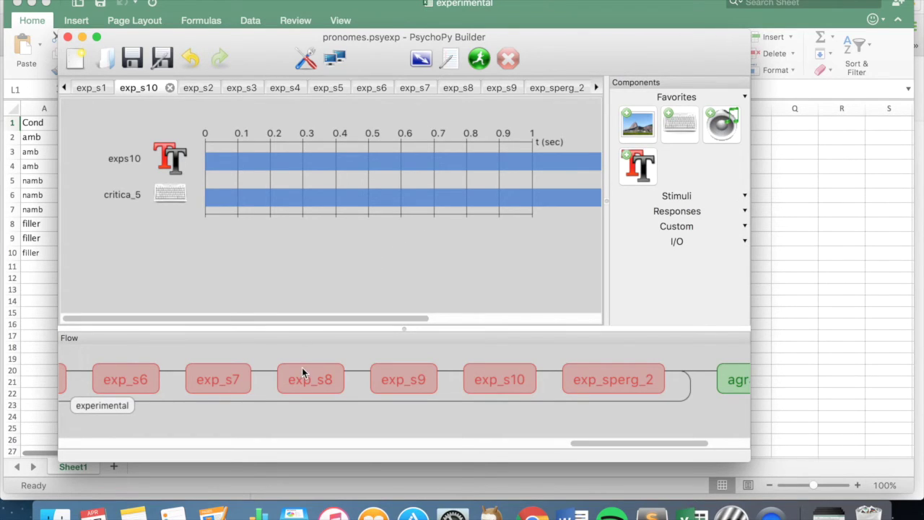
{"action": "scroll", "coordinate": [303, 372], "scroll_direction": "left", "scroll_amount": 6}
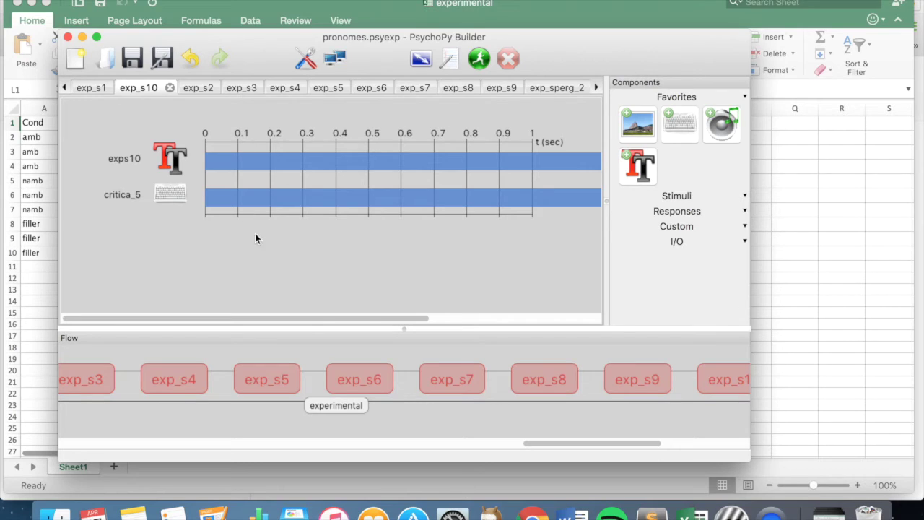
{"action": "scroll", "coordinate": [359, 405], "scroll_direction": "left", "scroll_amount": 10}
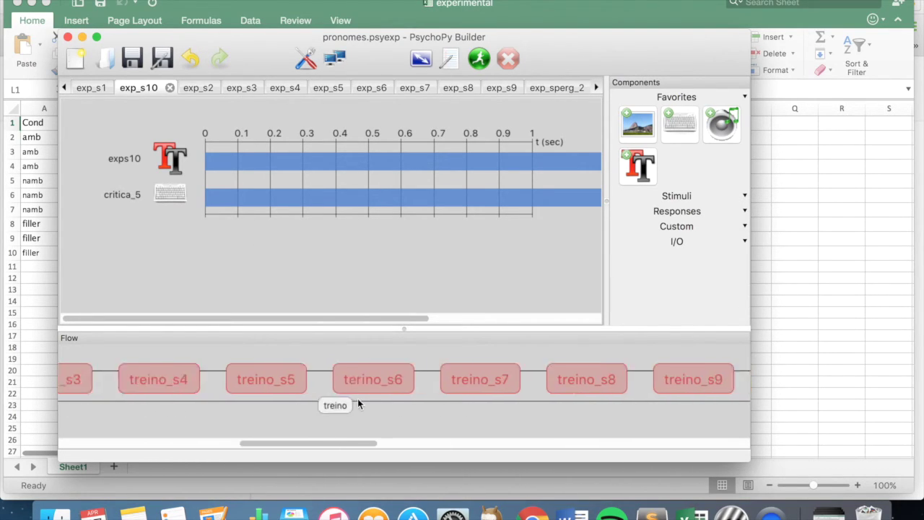
{"action": "left_click", "coordinate": [411, 407]}
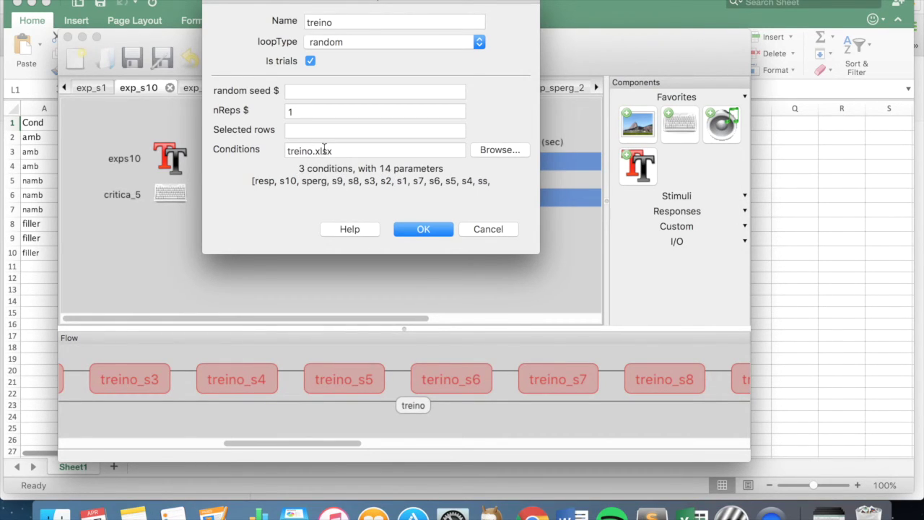
Step: Switch to Finder, open the treino workbook from the pronomes folder in Excel and examine its condition rows
{"action": "key", "text": "super+Tab"}
{"action": "key", "text": "super+Tab"}
{"action": "key", "text": "Escape"}
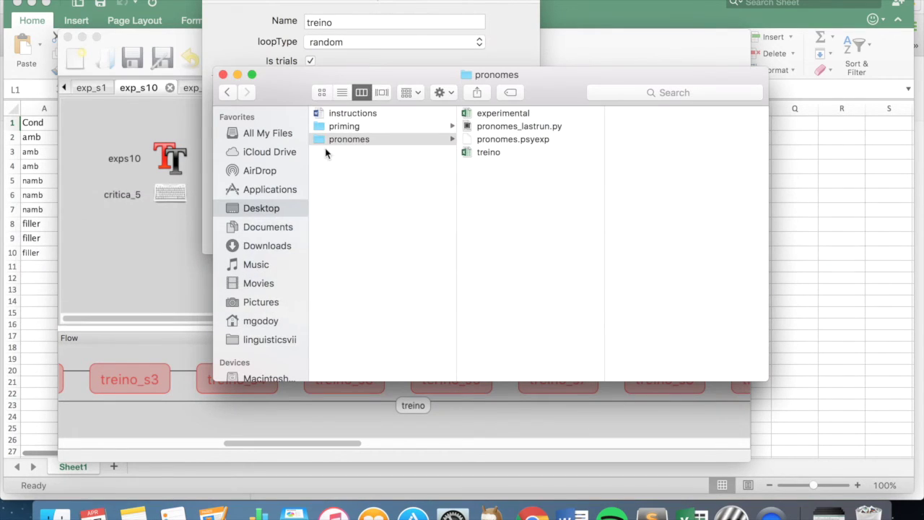
{"action": "double_click", "coordinate": [481, 152]}
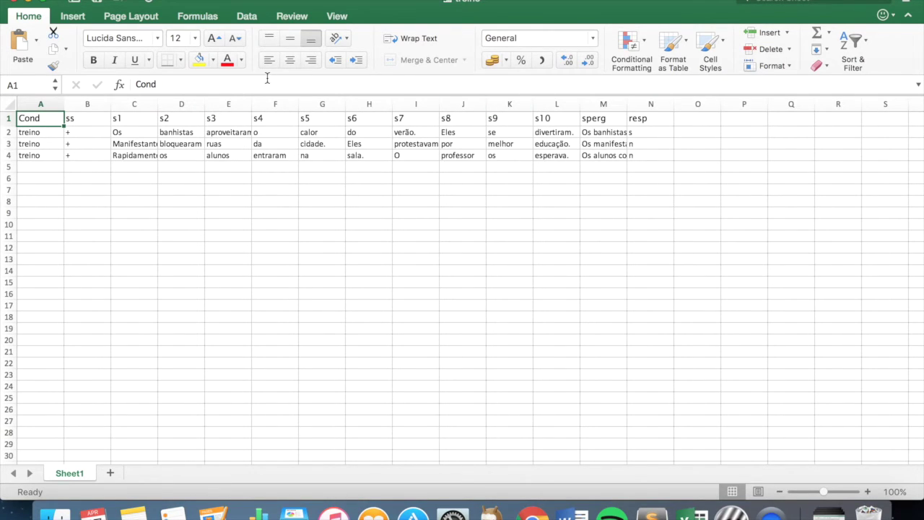
{"action": "left_click", "coordinate": [45, 135]}
{"action": "key", "text": "Down"}
{"action": "key", "text": "Down"}
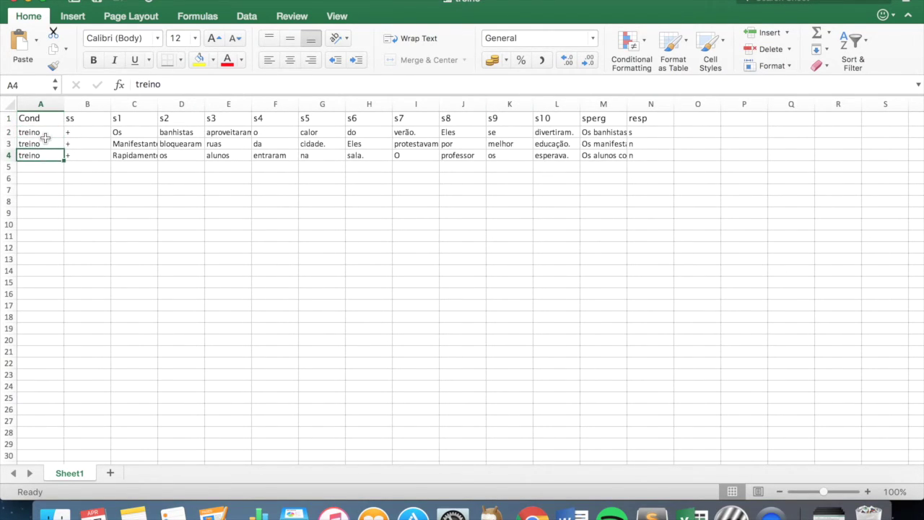
Step: Switch back to PsychoPy, close the treino loop's properties and open those of the experimental loop
{"action": "key", "text": "super+Tab"}
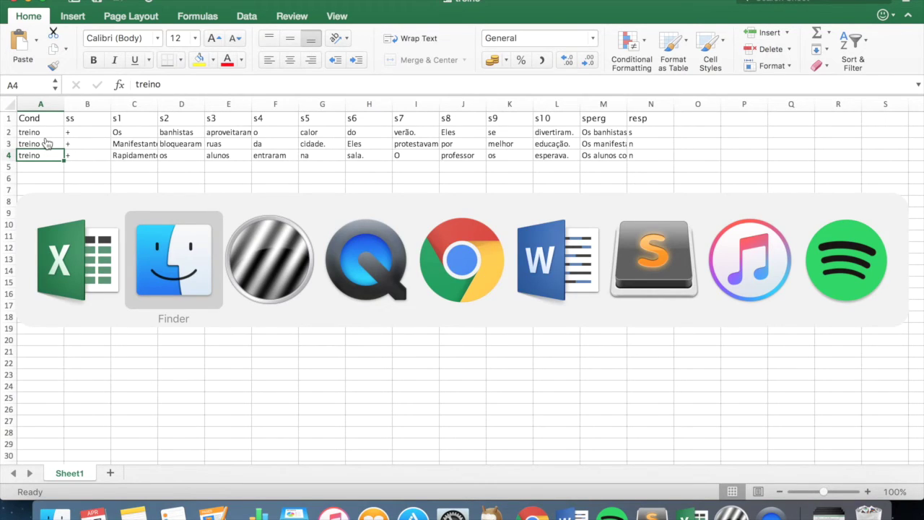
{"action": "key", "text": "super+Tab"}
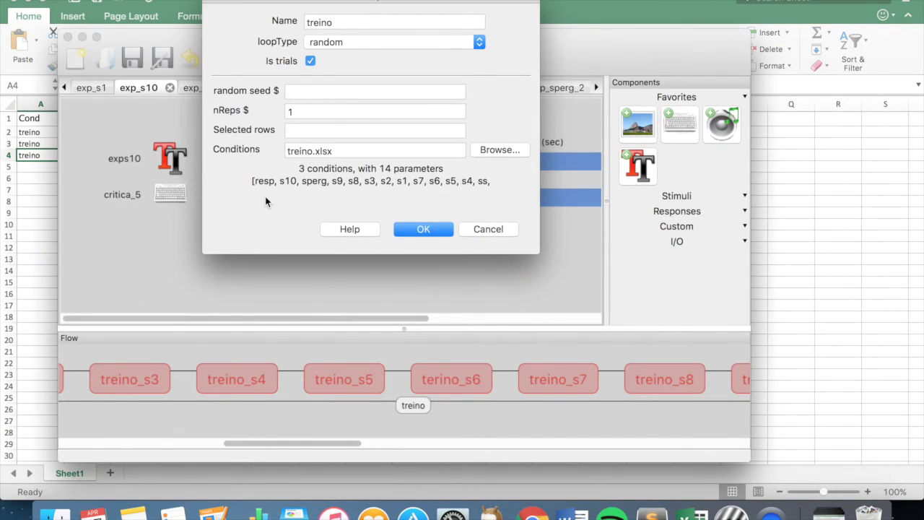
{"action": "left_click", "coordinate": [424, 229]}
{"action": "scroll", "coordinate": [462, 361], "scroll_direction": "right", "scroll_amount": 10}
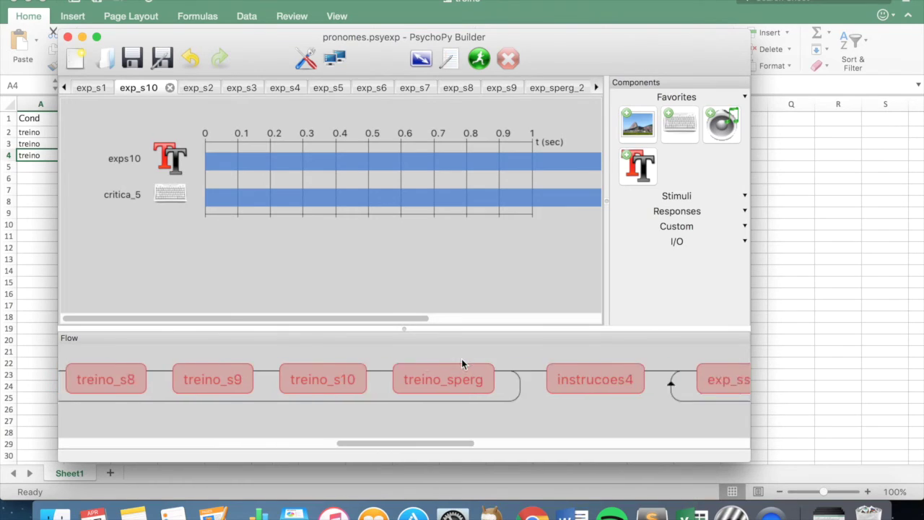
{"action": "scroll", "coordinate": [461, 359], "scroll_direction": "right", "scroll_amount": 5}
{"action": "left_click", "coordinate": [561, 407]}
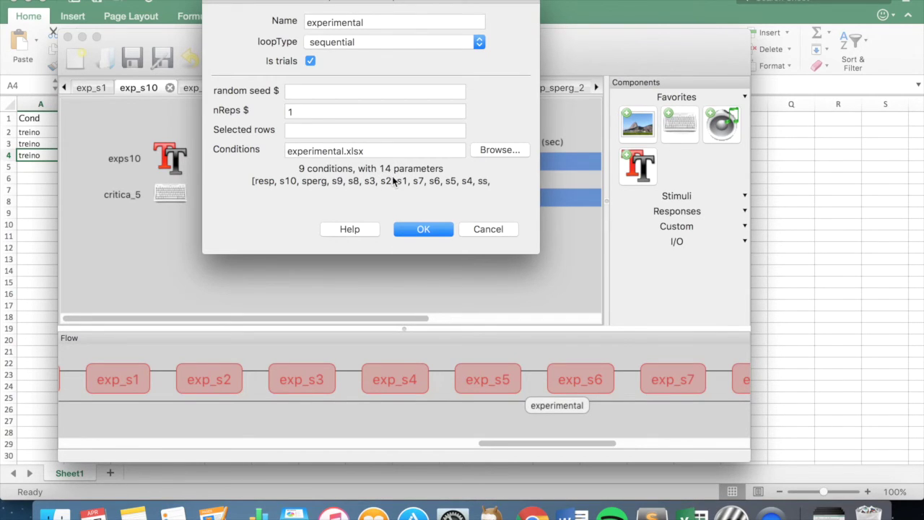
Step: Switch to Finder, open the experimental workbook in Excel and examine the amb, namb and filler rows in the Cond column
{"action": "key", "text": "super+Tab"}
{"action": "key", "text": "super+Tab"}
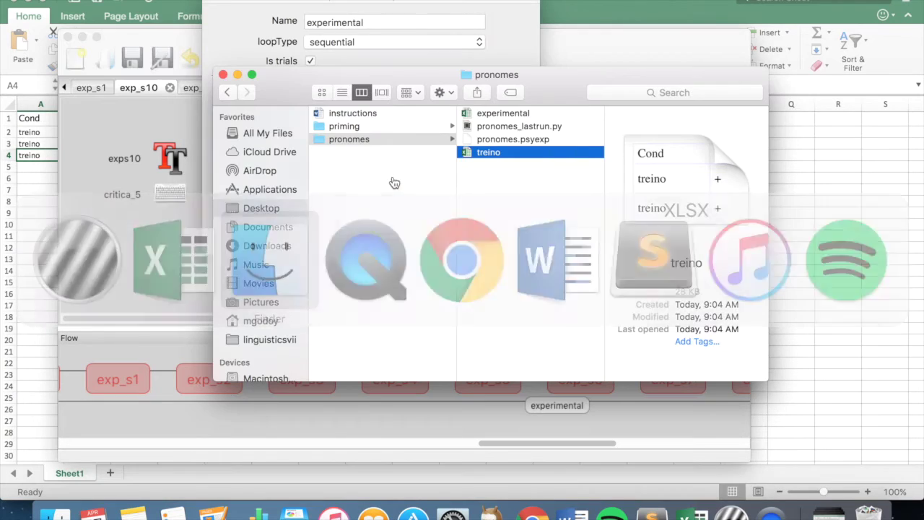
{"action": "double_click", "coordinate": [481, 114]}
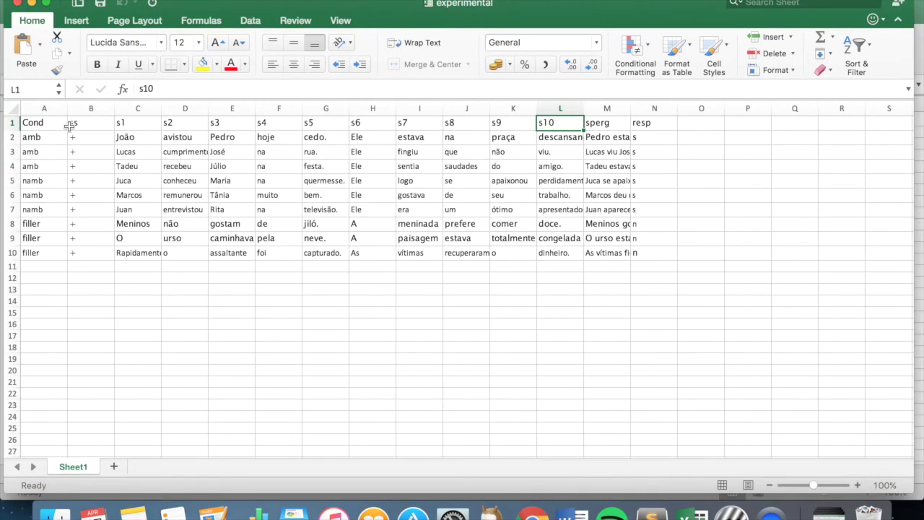
{"action": "left_click", "coordinate": [47, 127]}
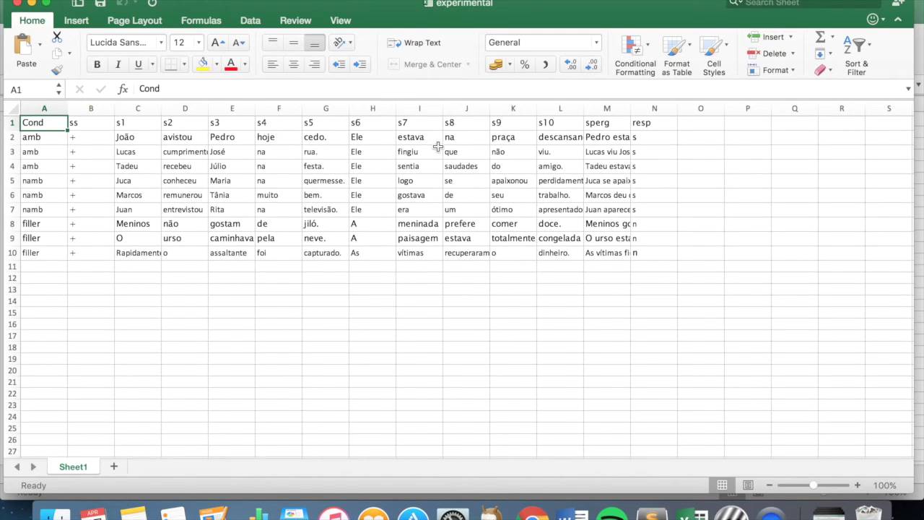
{"action": "left_click", "coordinate": [54, 140]}
{"action": "key", "text": "Down"}
{"action": "key", "text": "Down"}
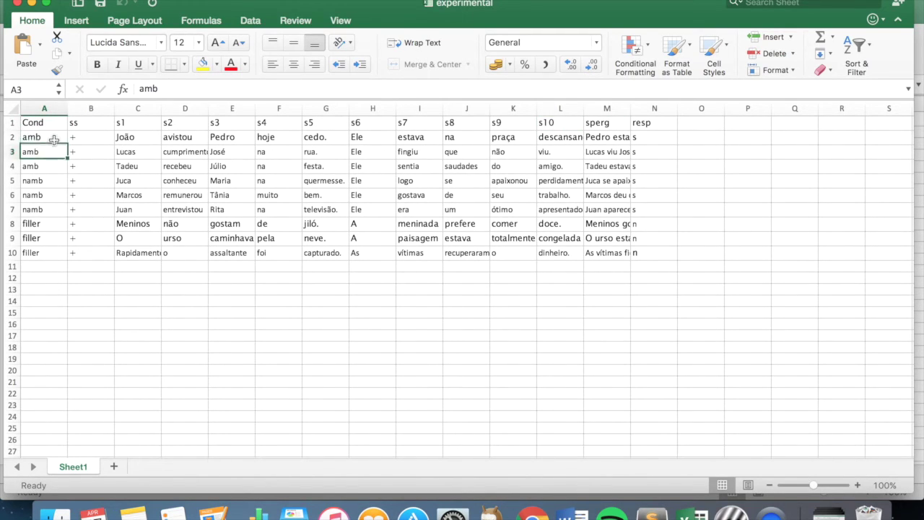
{"action": "key", "text": "Down"}
{"action": "key", "text": "Down"}
{"action": "key", "text": "Down"}
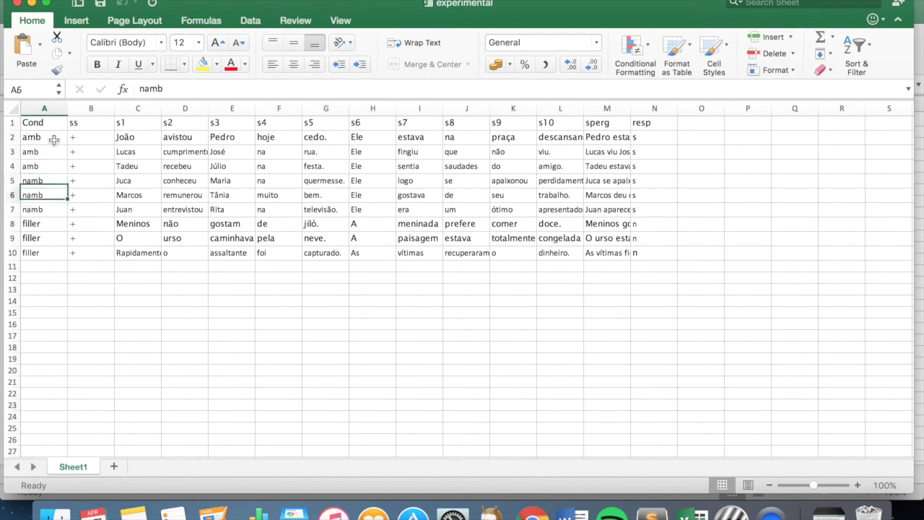
{"action": "key", "text": "Down"}
{"action": "key", "text": "Down"}
{"action": "key", "text": "Down"}
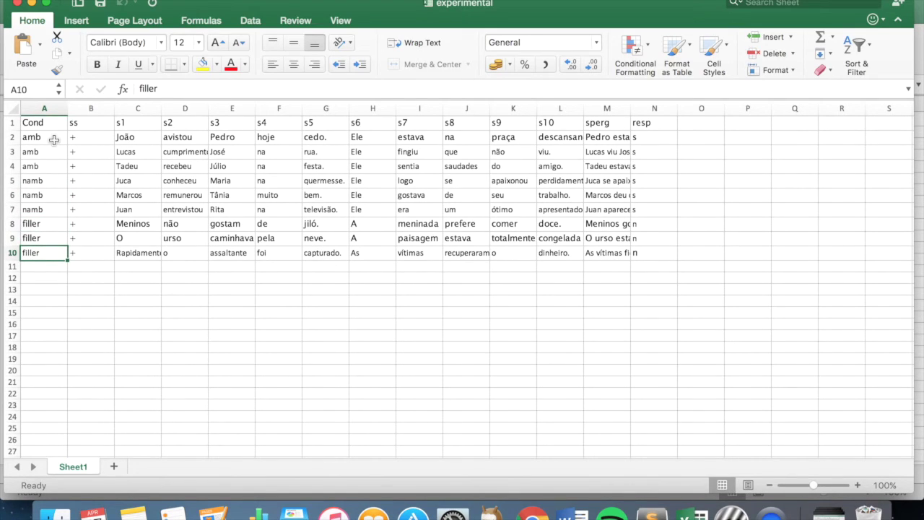
Step: Switch back to PsychoPy, compare the experimental loop's condition details with the workbook and close its properties
{"action": "key", "text": "super+Tab"}
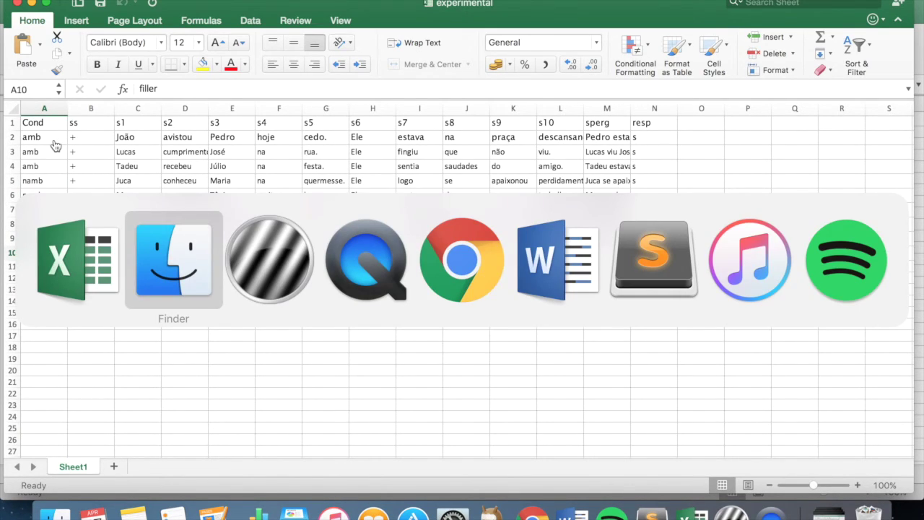
{"action": "key", "text": "super+Tab"}
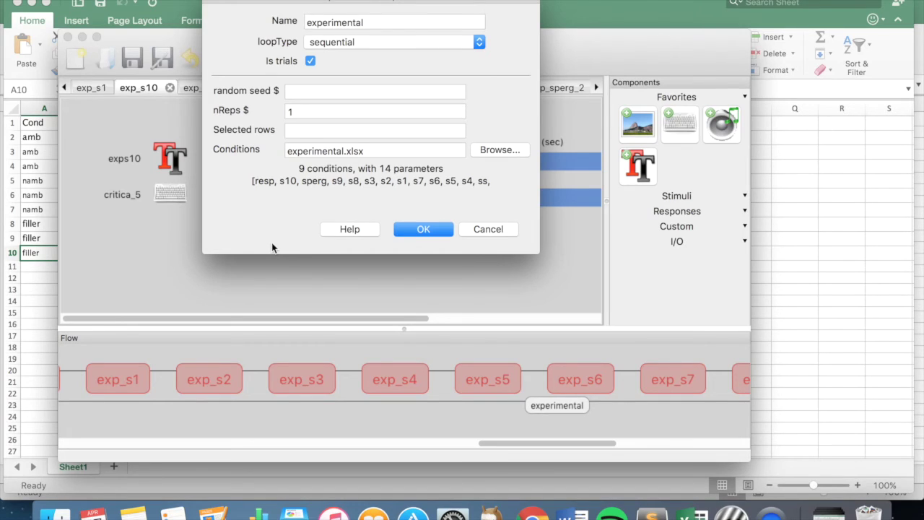
{"action": "left_click", "coordinate": [33, 282]}
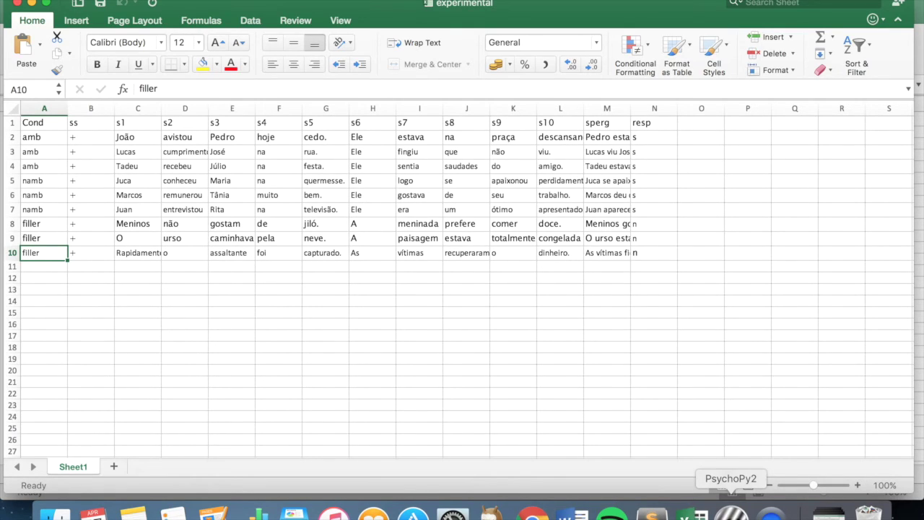
{"action": "left_click", "coordinate": [731, 512]}
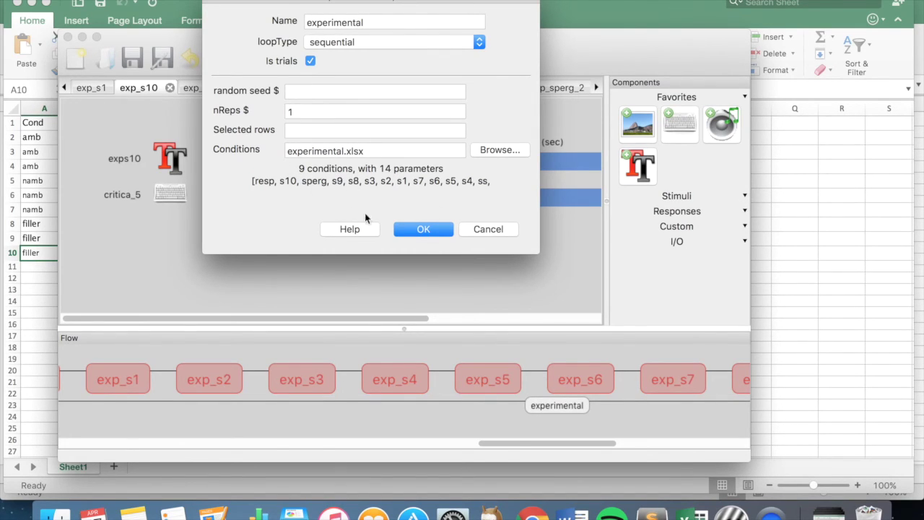
{"action": "left_click", "coordinate": [422, 230]}
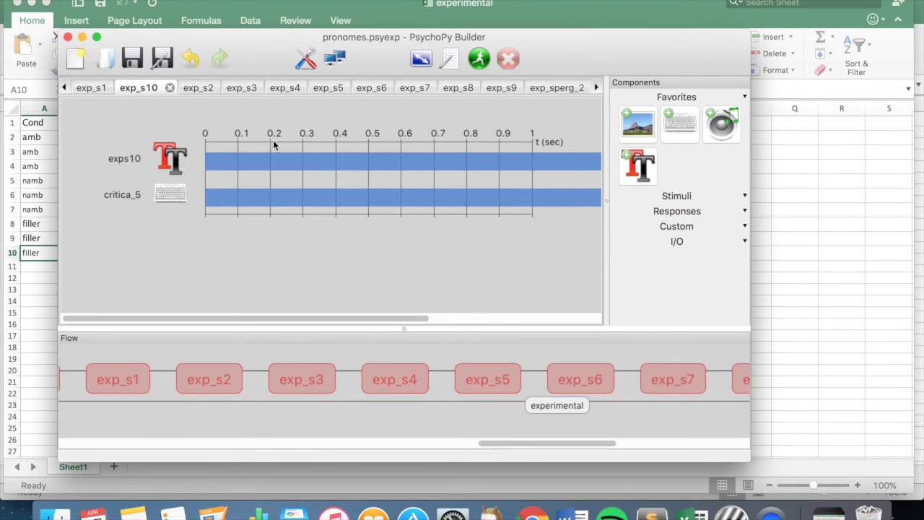
Step: Run the pronomes experiment with the participant's name and session 001, and close the output window after the run
{"action": "scroll", "coordinate": [325, 159], "scroll_direction": "right", "scroll_amount": 5}
{"action": "scroll", "coordinate": [324, 159], "scroll_direction": "left", "scroll_amount": 5}
{"action": "scroll", "coordinate": [325, 161], "scroll_direction": "right", "scroll_amount": 5}
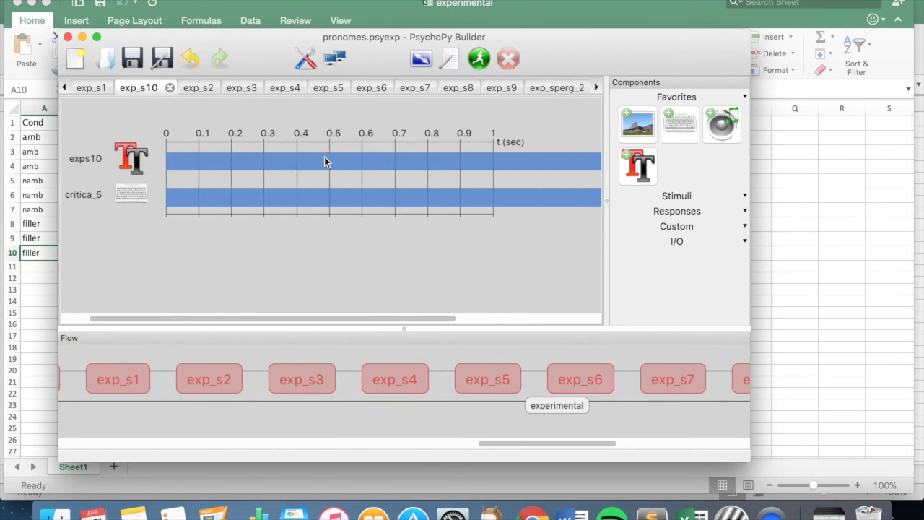
{"action": "left_click", "coordinate": [480, 61]}
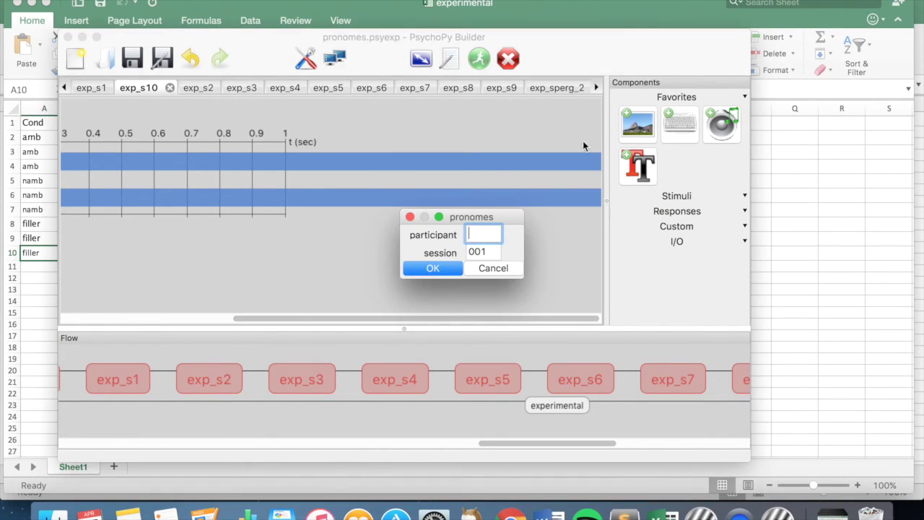
{"action": "type", "text": "1"}
{"action": "key", "text": "BackSpace"}
{"action": "type", "text": "ahayana"}
{"action": "left_click", "coordinate": [433, 267]}
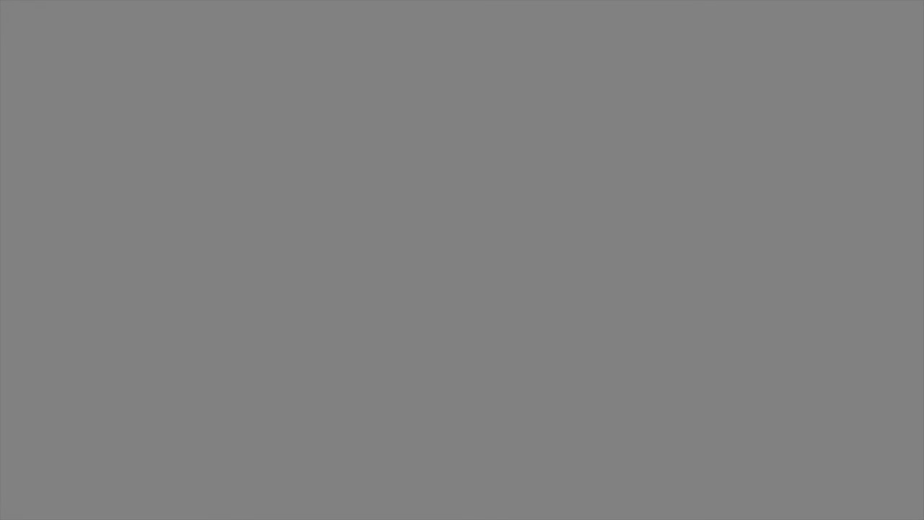
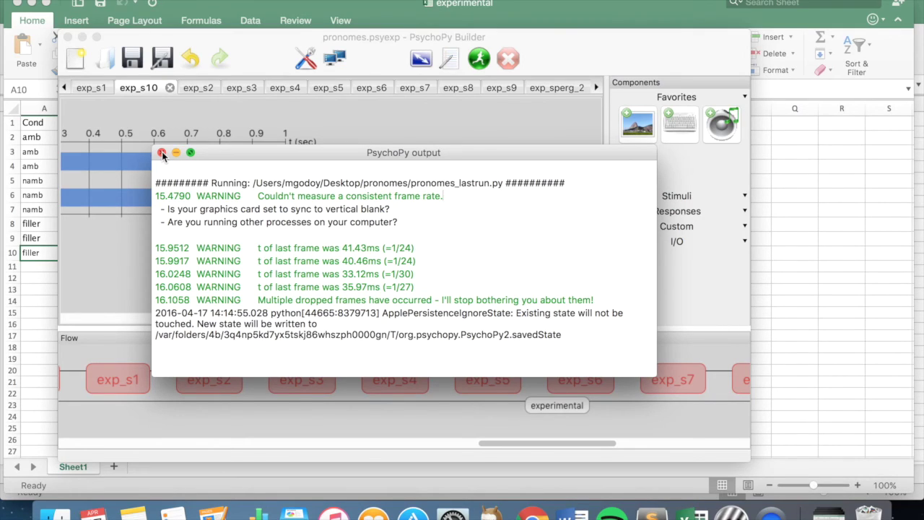
{"action": "left_click", "coordinate": [162, 153]}
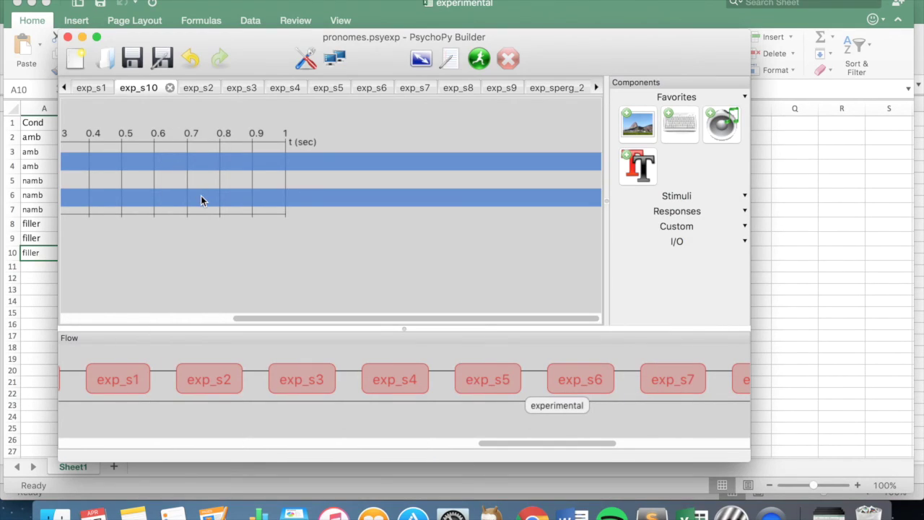
Step: Switch to the experimental workbook in Excel and examine the order of the s1 stimuli, including the filler rows
{"action": "left_click", "coordinate": [772, 221]}
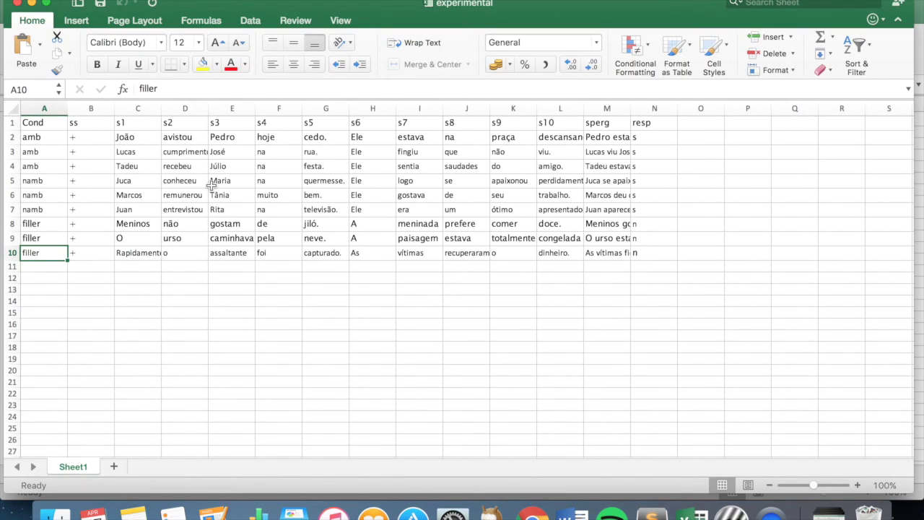
{"action": "left_click", "coordinate": [41, 135]}
{"action": "left_click_drag", "start_coordinate": [123, 137], "coordinate": [132, 254]}
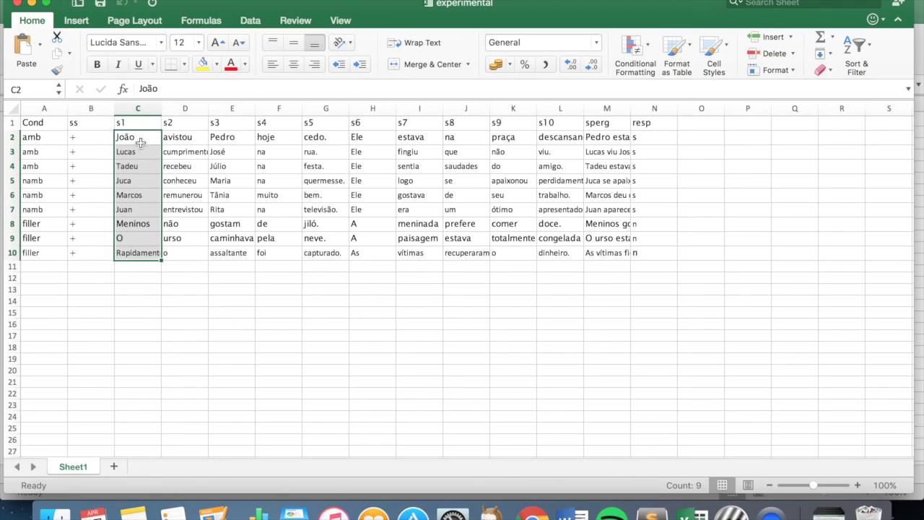
{"action": "left_click_drag", "start_coordinate": [137, 137], "coordinate": [142, 210]}
{"action": "left_click", "coordinate": [142, 224]}
{"action": "left_click", "coordinate": [140, 252], "text": "shift"}
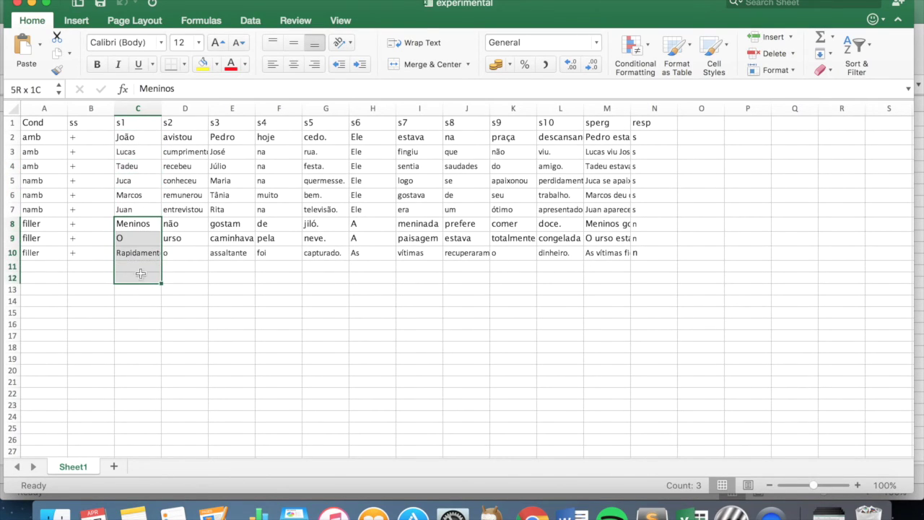
Step: Switch to PsychoPy, set the experimental loop's loopType to random and save the pronomes experiment
{"action": "left_click", "coordinate": [732, 513]}
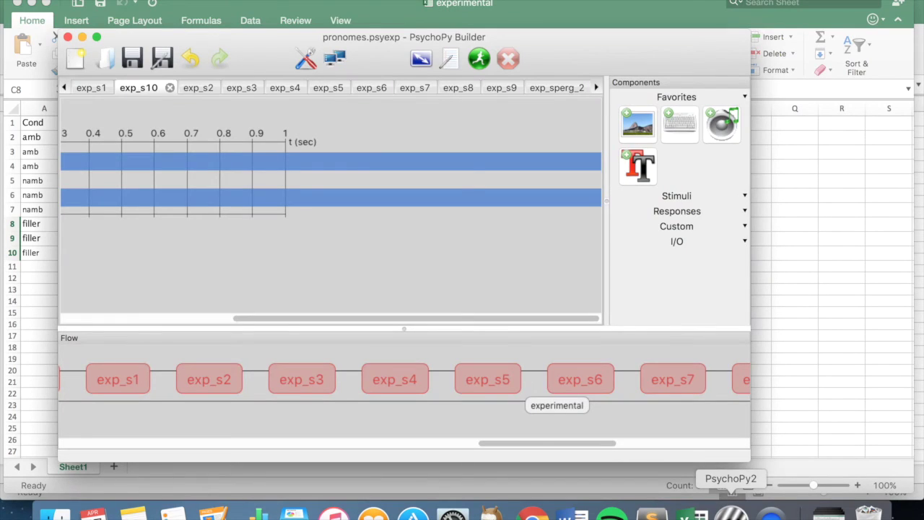
{"action": "left_click", "coordinate": [550, 403]}
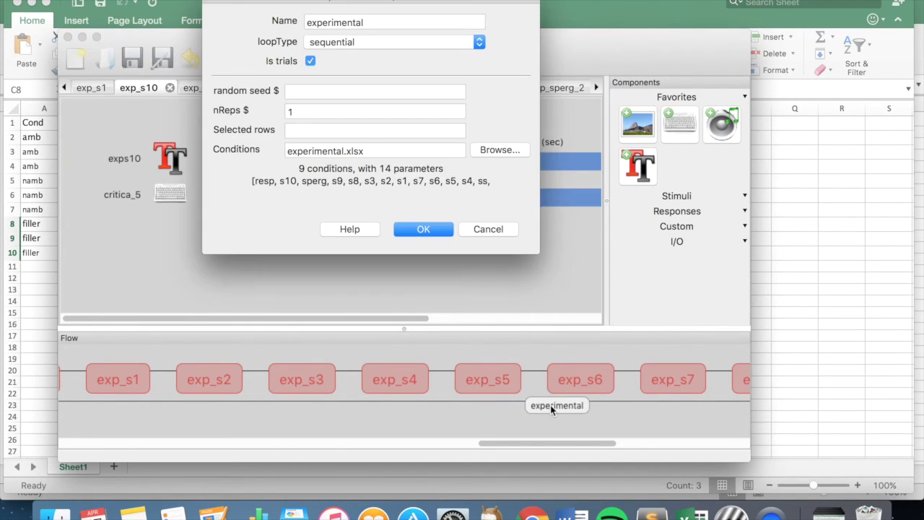
{"action": "left_click", "coordinate": [355, 42]}
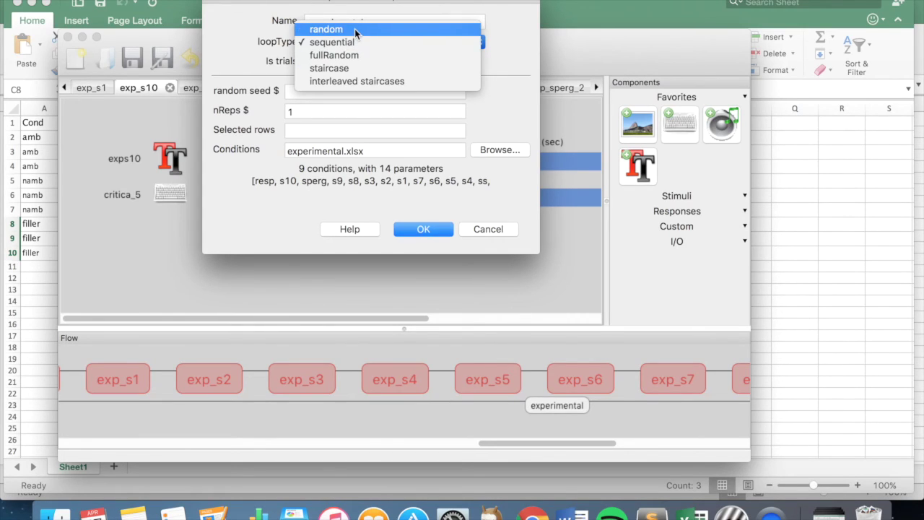
{"action": "left_click", "coordinate": [355, 29]}
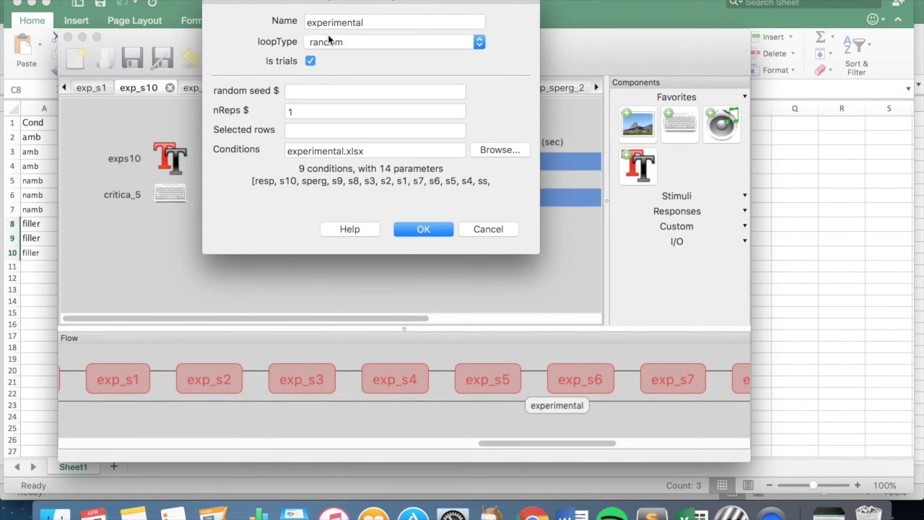
{"action": "left_click", "coordinate": [424, 229]}
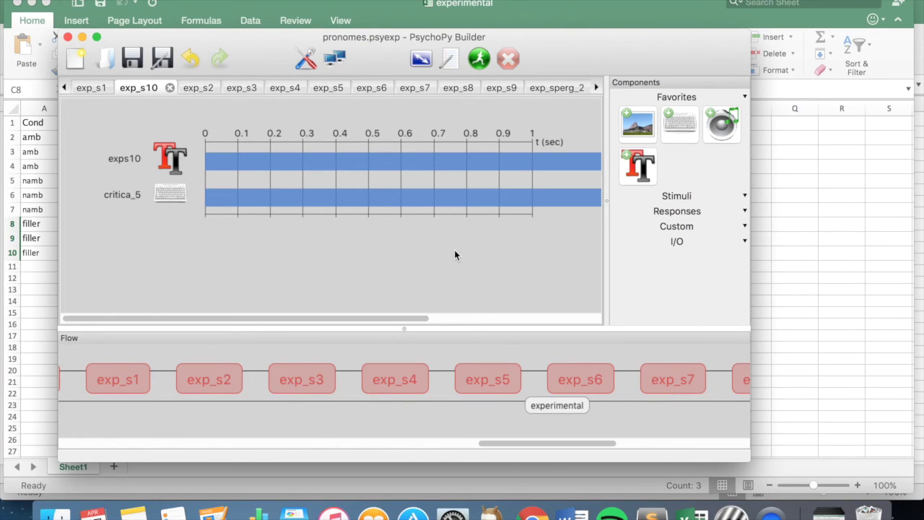
{"action": "left_click", "coordinate": [137, 58]}
Step: Open the pronomes folder from the desktop and examine its experimental, treino, pronomes.psyexp and pronomes_lastrun.py files
{"action": "key", "text": "F11"}
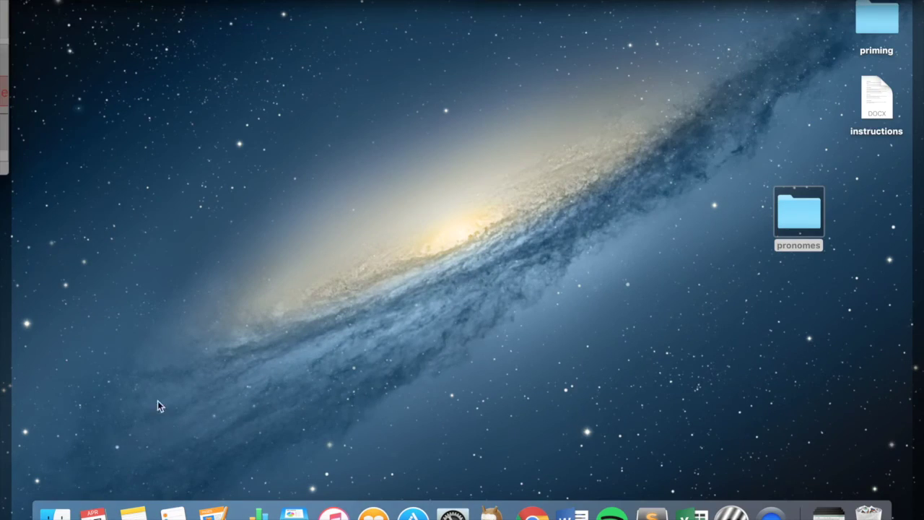
{"action": "double_click", "coordinate": [796, 209]}
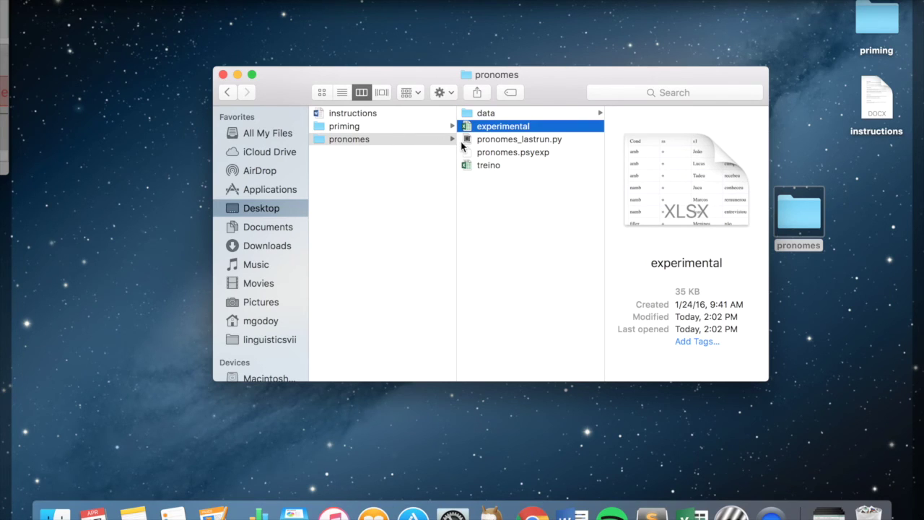
{"action": "left_click", "coordinate": [491, 165]}
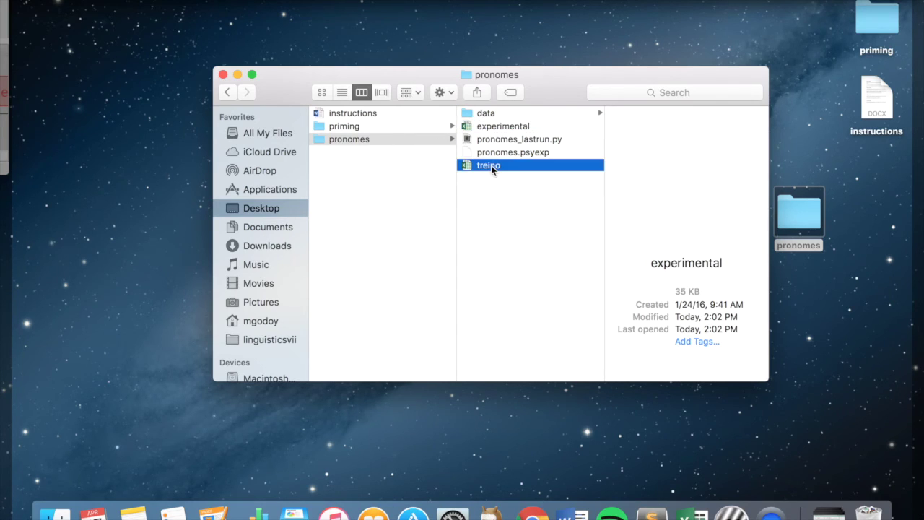
{"action": "left_click", "coordinate": [492, 139]}
{"action": "left_click", "coordinate": [490, 129]}
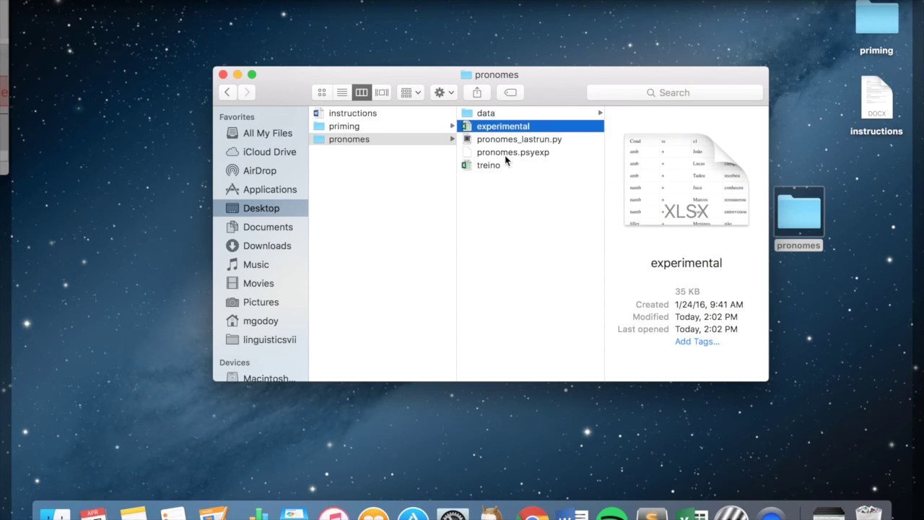
{"action": "left_click", "coordinate": [505, 154]}
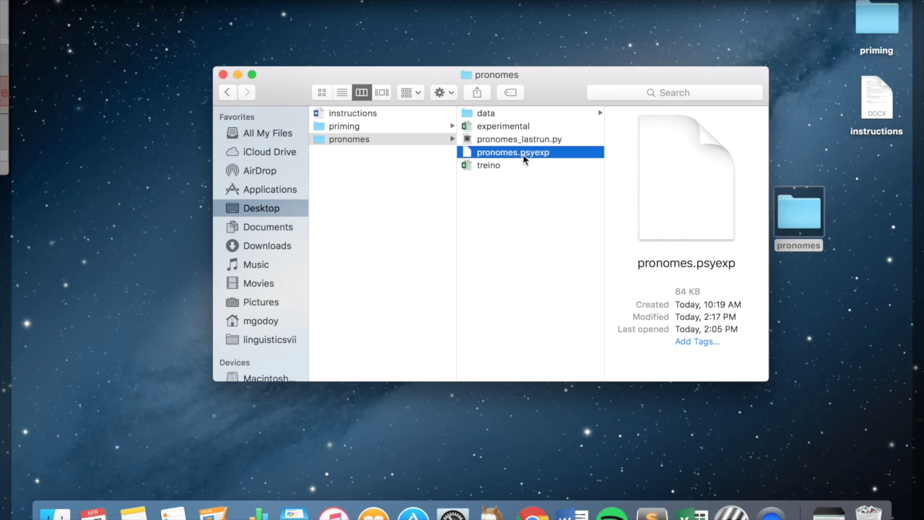
{"action": "left_click", "coordinate": [496, 166]}
{"action": "left_click", "coordinate": [494, 152]}
{"action": "left_click", "coordinate": [505, 141]}
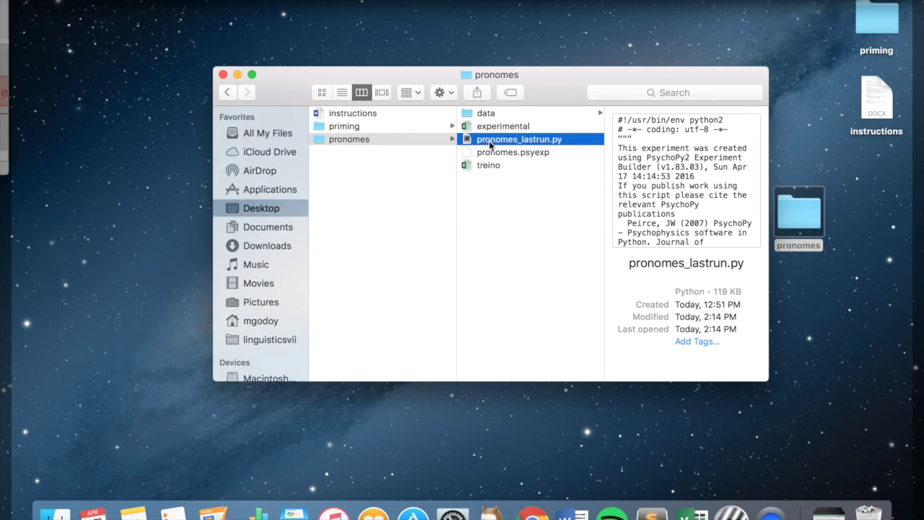
Step: Open the participant's CSV results file from the data folder in Excel and find the critica key and rt columns
{"action": "left_click", "coordinate": [483, 116]}
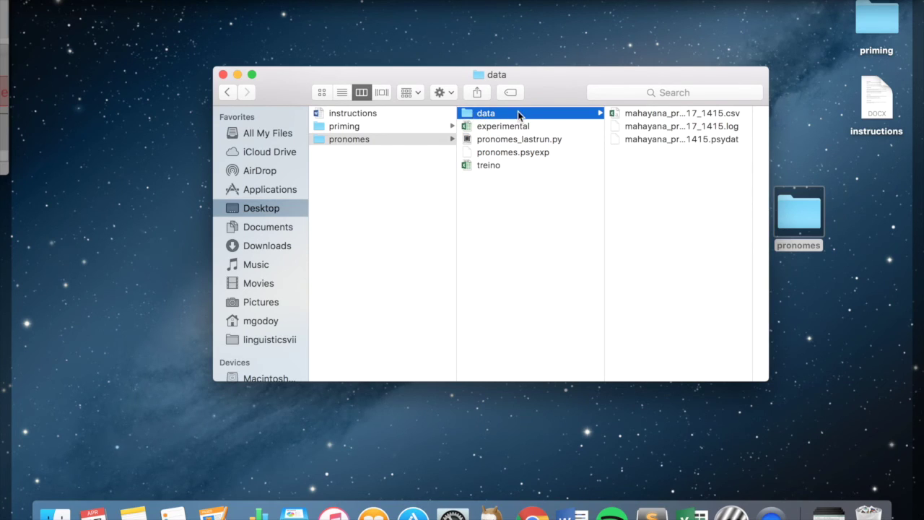
{"action": "left_click", "coordinate": [652, 115]}
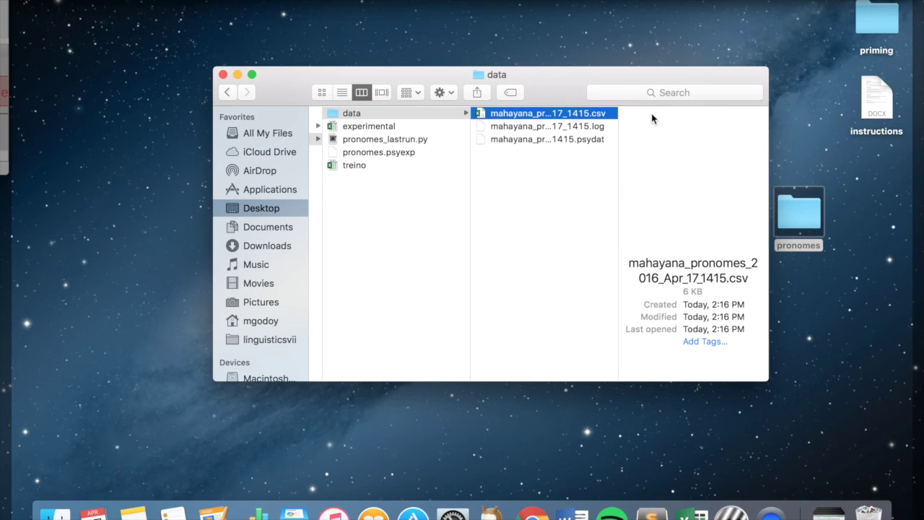
{"action": "double_click", "coordinate": [513, 112]}
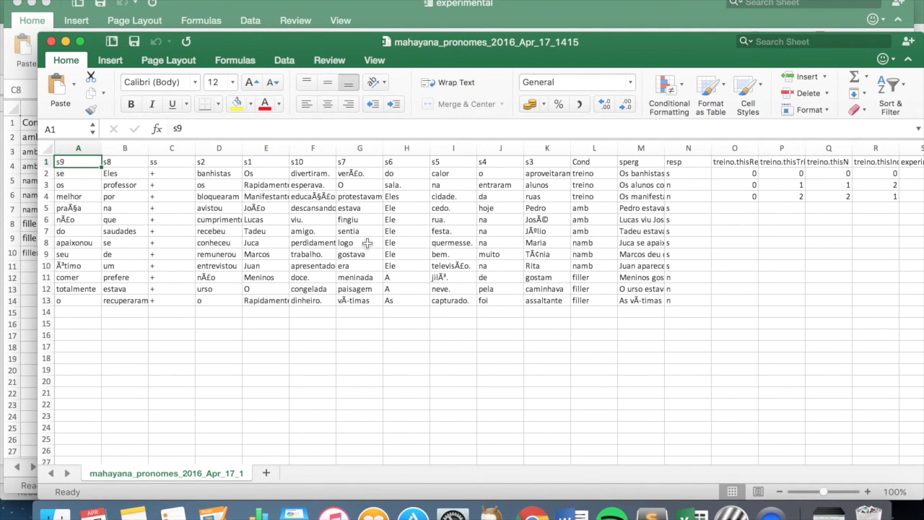
{"action": "scroll", "coordinate": [367, 244], "scroll_direction": "right", "scroll_amount": 15}
{"action": "scroll", "coordinate": [368, 243], "scroll_direction": "right", "scroll_amount": 15}
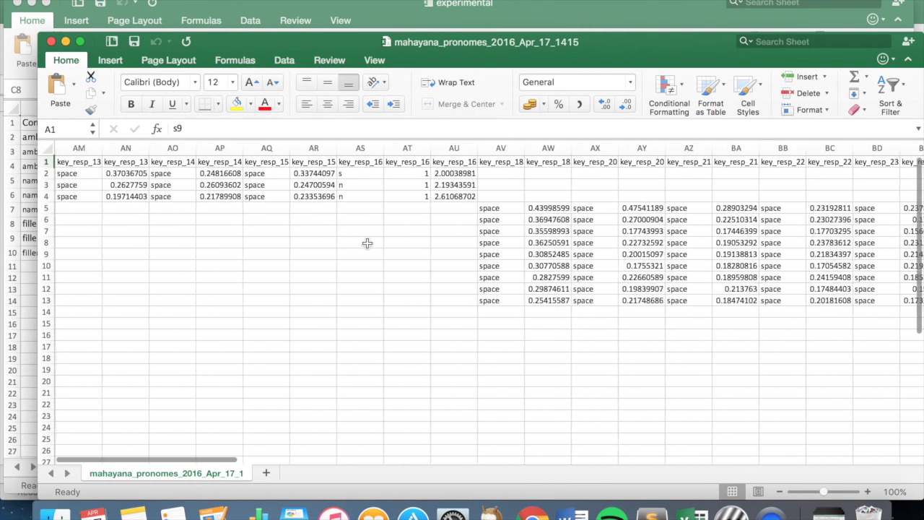
{"action": "scroll", "coordinate": [368, 244], "scroll_direction": "right", "scroll_amount": 6}
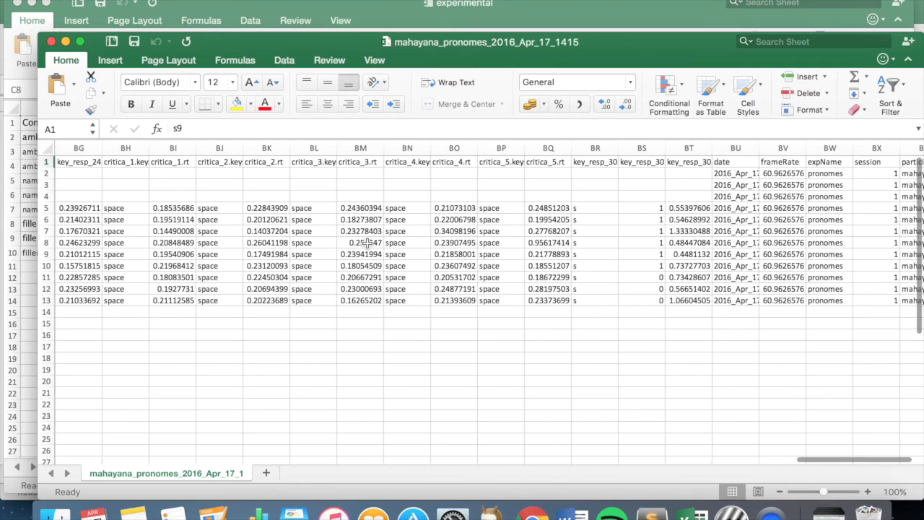
{"action": "scroll", "coordinate": [367, 232], "scroll_direction": "right", "scroll_amount": 1}
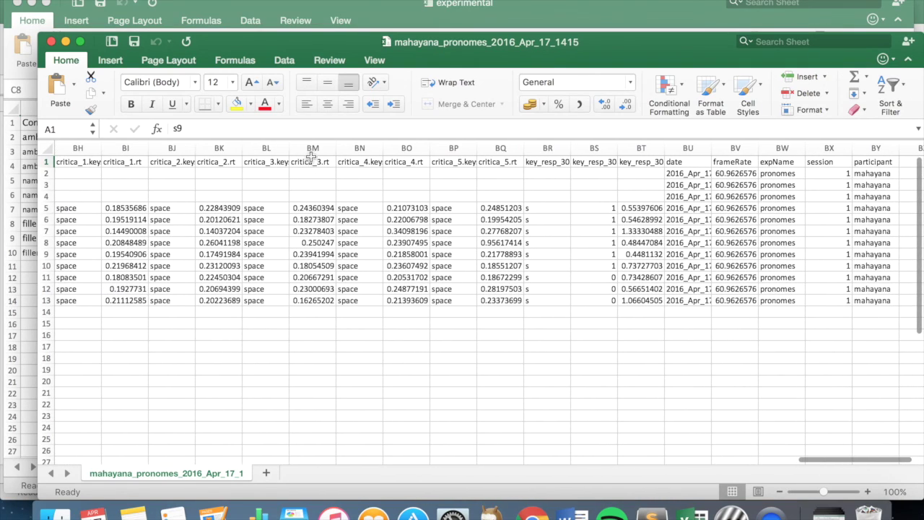
Step: Examine the critical-region reaction times in the critica_1.rt through critica_5.rt columns
{"action": "left_click", "coordinate": [268, 162]}
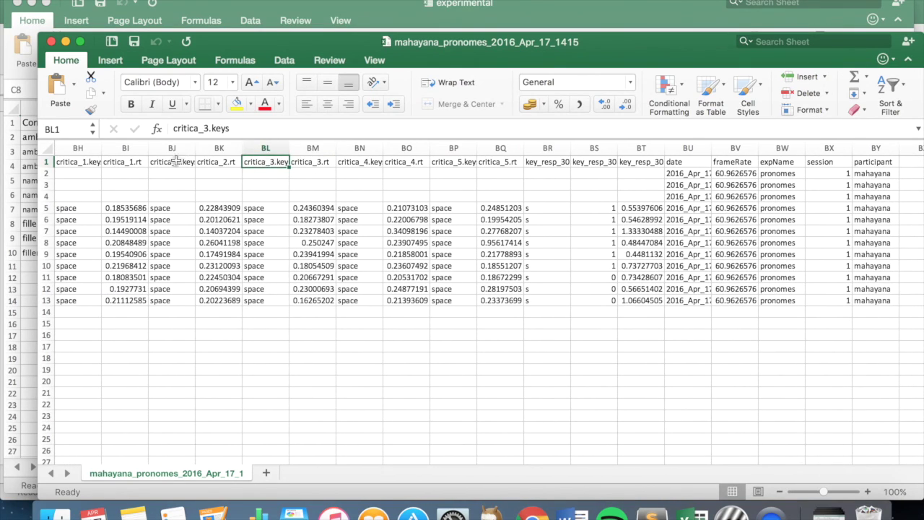
{"action": "left_click", "coordinate": [126, 161]}
{"action": "left_click", "coordinate": [127, 148]}
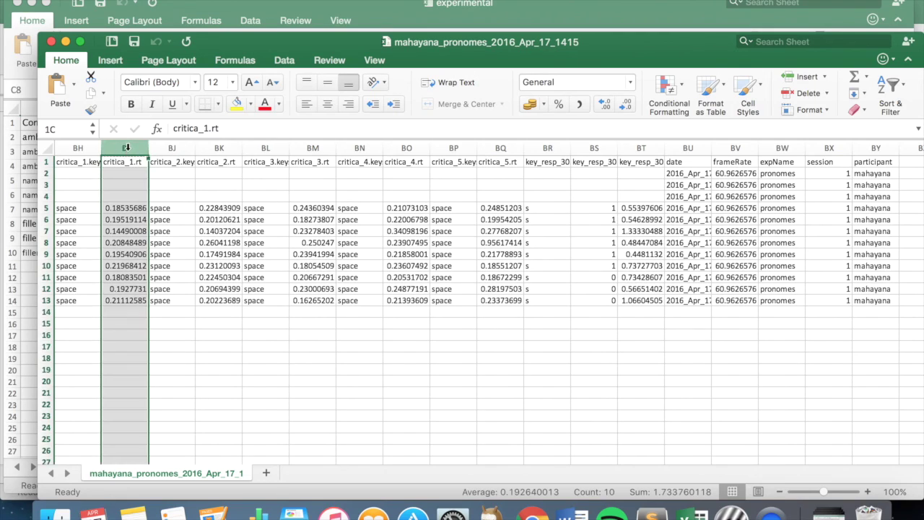
{"action": "left_click", "coordinate": [222, 147]}
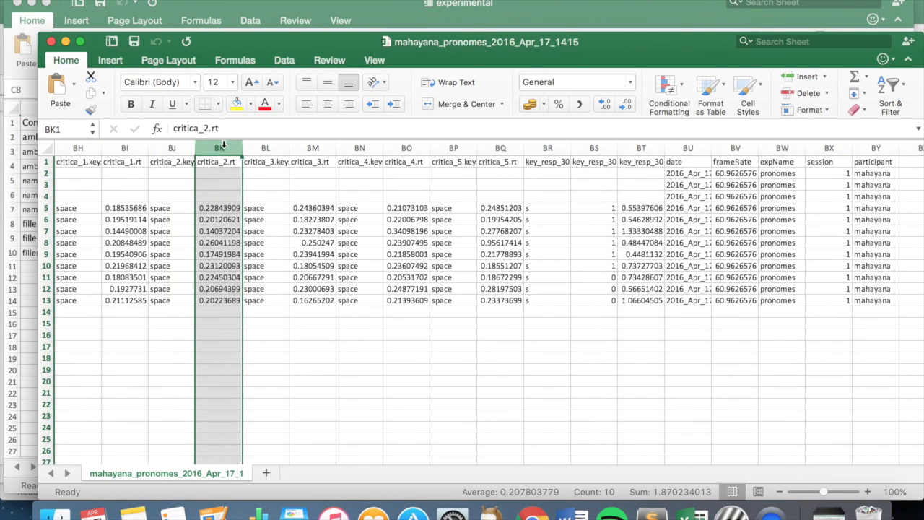
{"action": "left_click", "coordinate": [318, 148]}
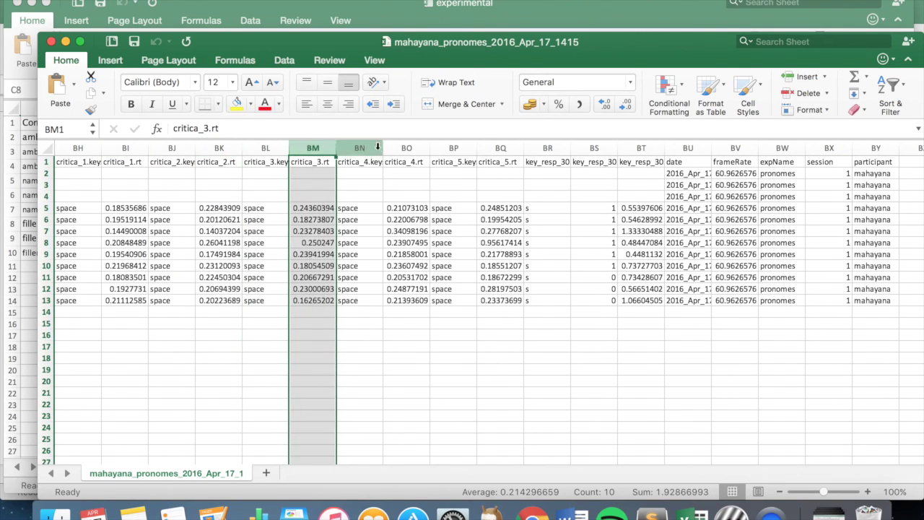
{"action": "left_click", "coordinate": [412, 147]}
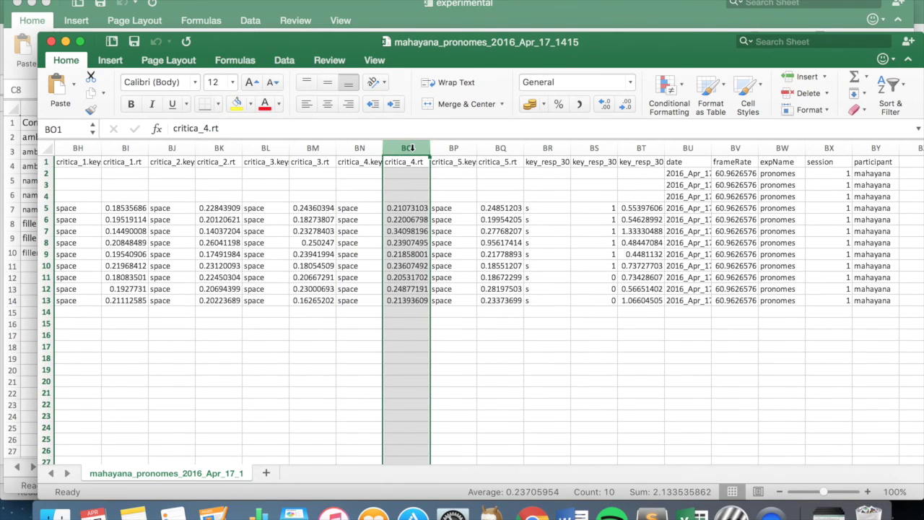
{"action": "left_click", "coordinate": [502, 148]}
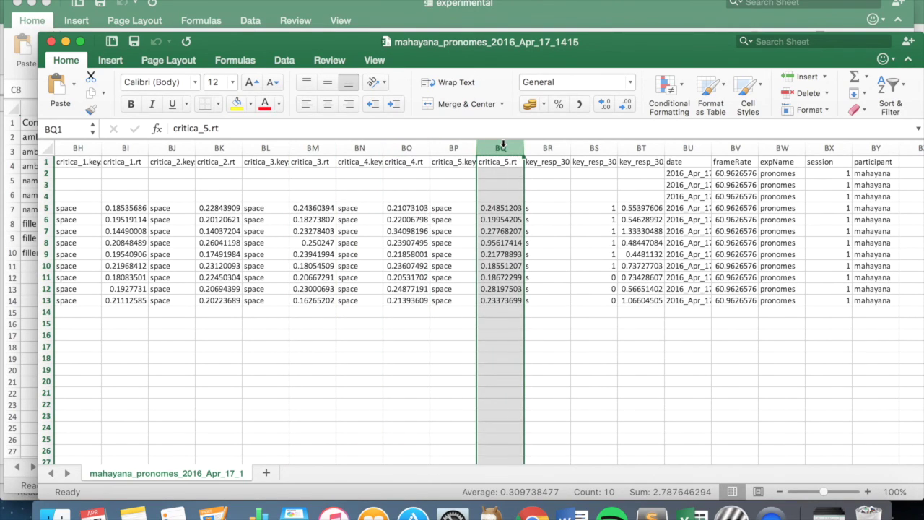
Step: Review the key_resp and loop-index columns of the participant's results and close the CSV file
{"action": "scroll", "coordinate": [369, 267], "scroll_direction": "left", "scroll_amount": 3}
{"action": "scroll", "coordinate": [369, 267], "scroll_direction": "left", "scroll_amount": 20}
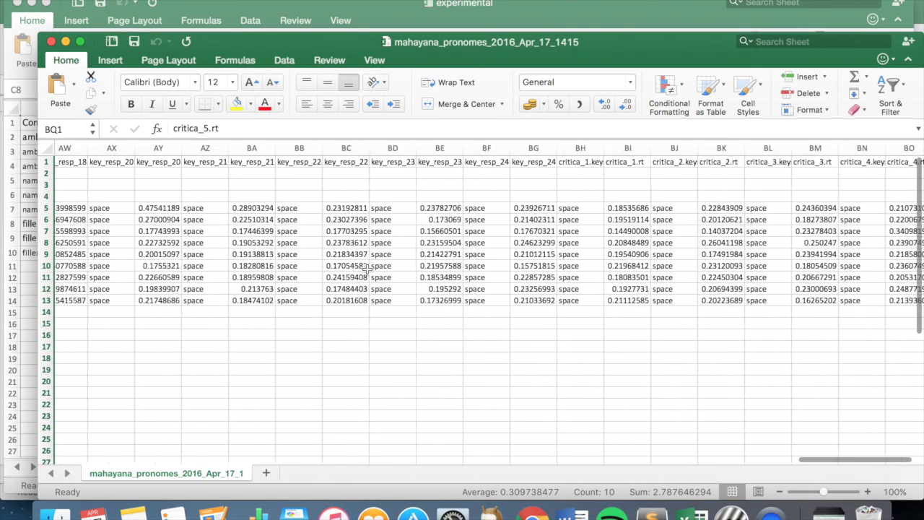
{"action": "scroll", "coordinate": [367, 269], "scroll_direction": "down", "scroll_amount": 2}
{"action": "scroll", "coordinate": [368, 269], "scroll_direction": "up", "scroll_amount": 2}
{"action": "scroll", "coordinate": [367, 269], "scroll_direction": "right", "scroll_amount": 10}
{"action": "scroll", "coordinate": [367, 268], "scroll_direction": "right", "scroll_amount": 1}
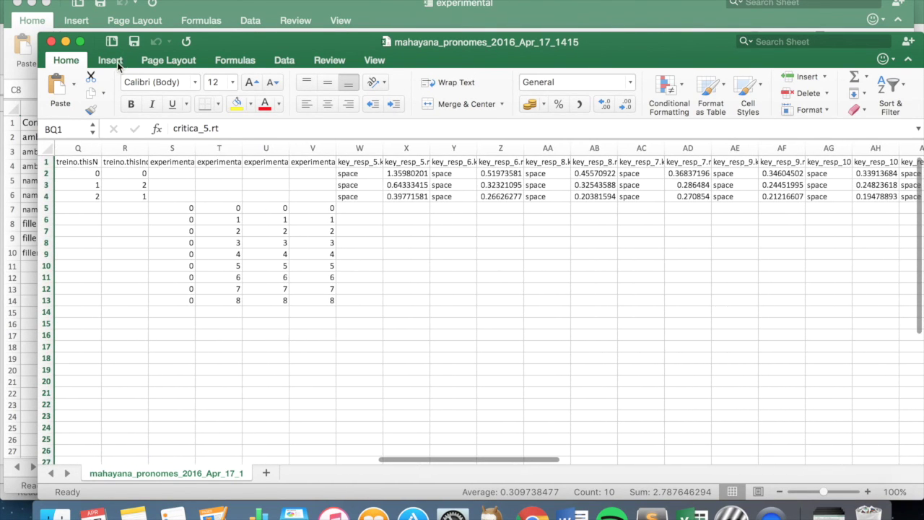
{"action": "left_click", "coordinate": [51, 41]}
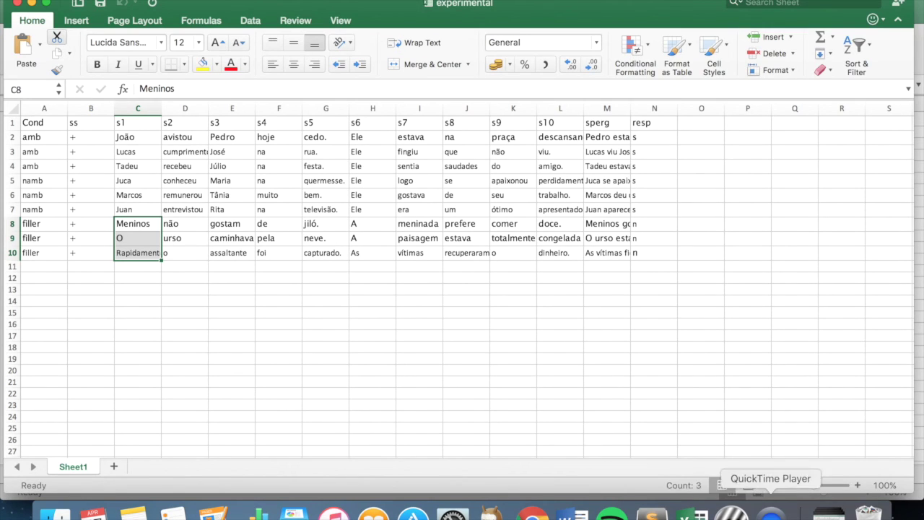
Step: Switch back to PsychoPy and review the Stimuli components, the exp_s1 routine and the flow of instruction and treino routines
{"action": "left_click", "coordinate": [732, 511]}
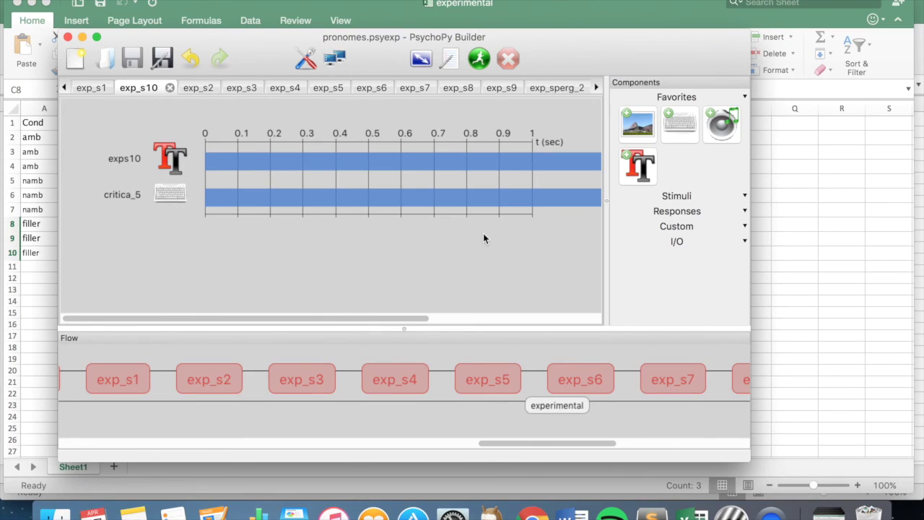
{"action": "scroll", "coordinate": [483, 235], "scroll_direction": "right", "scroll_amount": 5}
{"action": "scroll", "coordinate": [483, 235], "scroll_direction": "left", "scroll_amount": 5}
{"action": "left_click", "coordinate": [677, 195]}
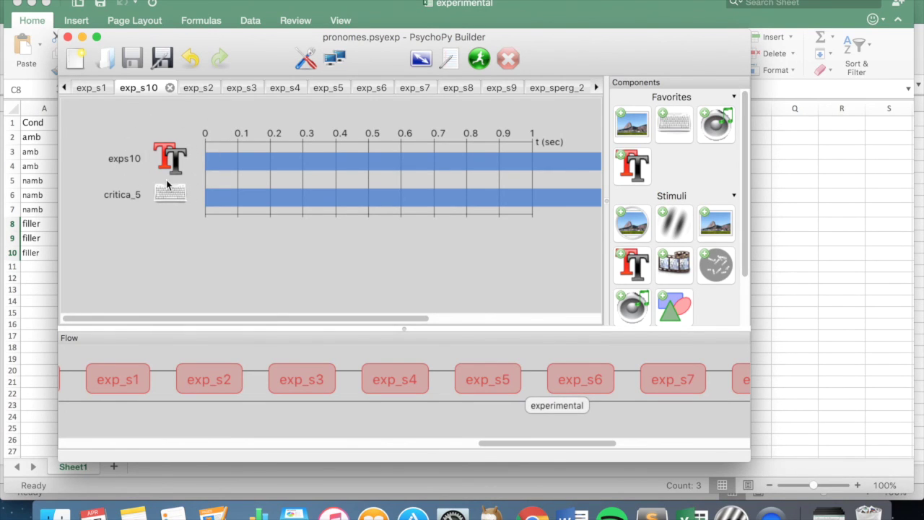
{"action": "scroll", "coordinate": [199, 394], "scroll_direction": "left", "scroll_amount": 10}
{"action": "scroll", "coordinate": [198, 394], "scroll_direction": "left", "scroll_amount": 5}
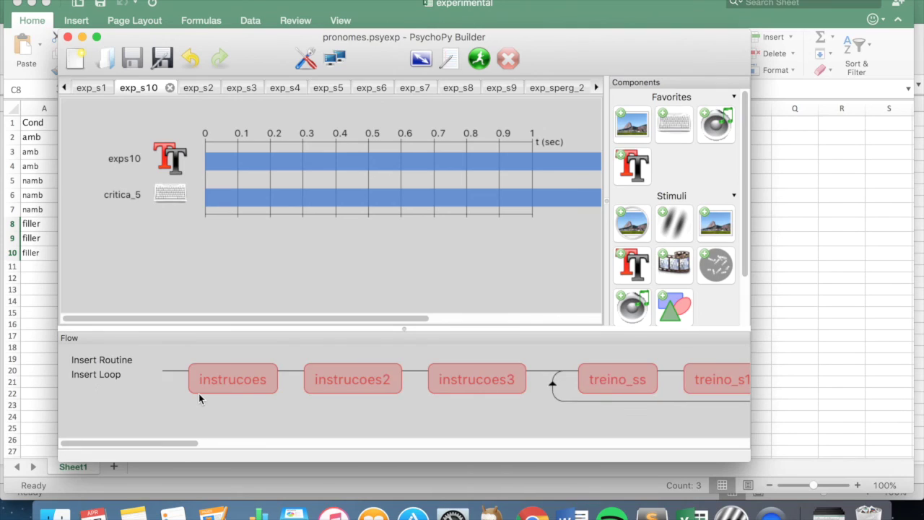
{"action": "scroll", "coordinate": [199, 394], "scroll_direction": "right", "scroll_amount": 10}
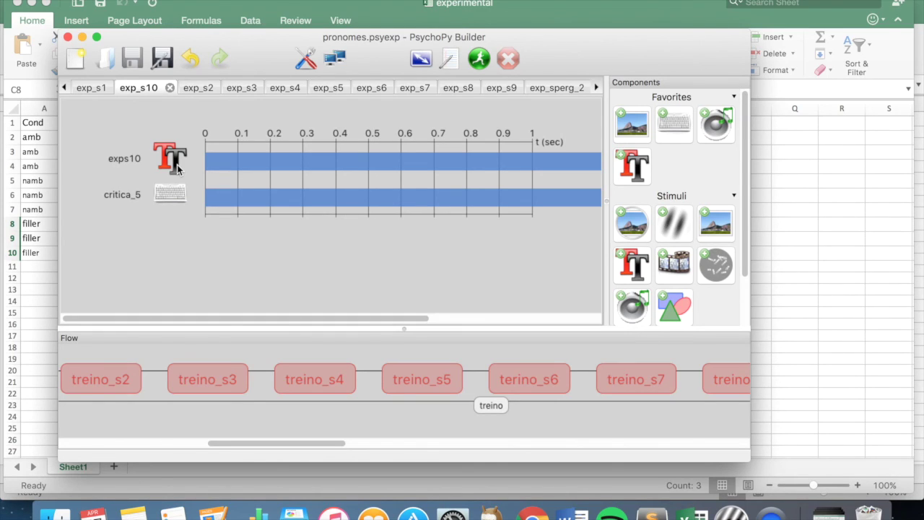
{"action": "left_click", "coordinate": [92, 88]}
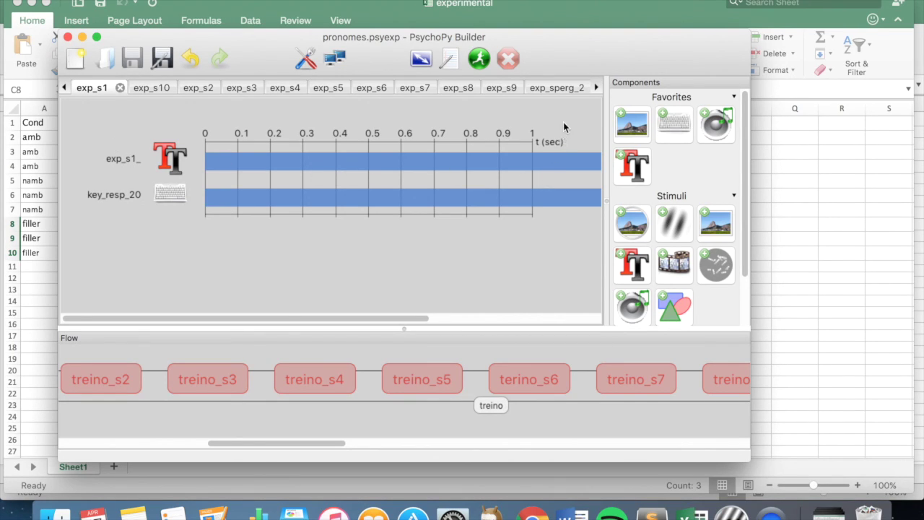
{"action": "scroll", "coordinate": [475, 369], "scroll_direction": "left", "scroll_amount": 10}
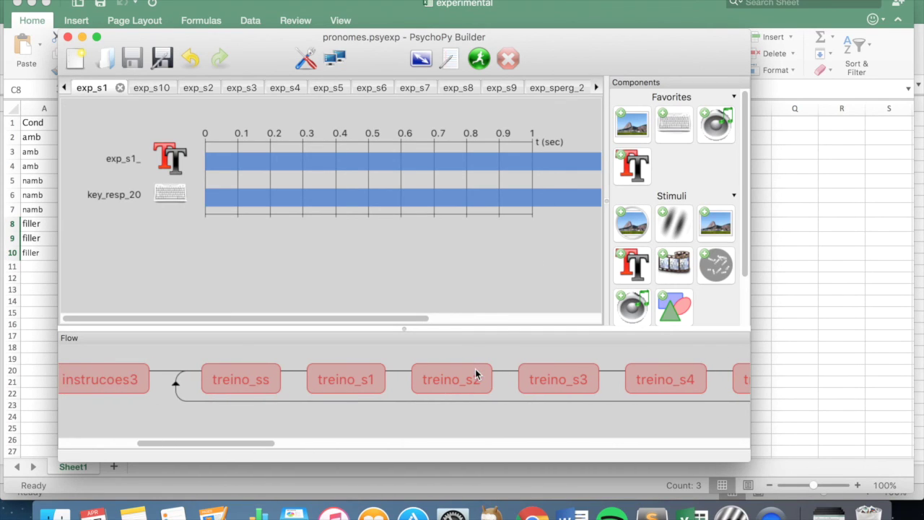